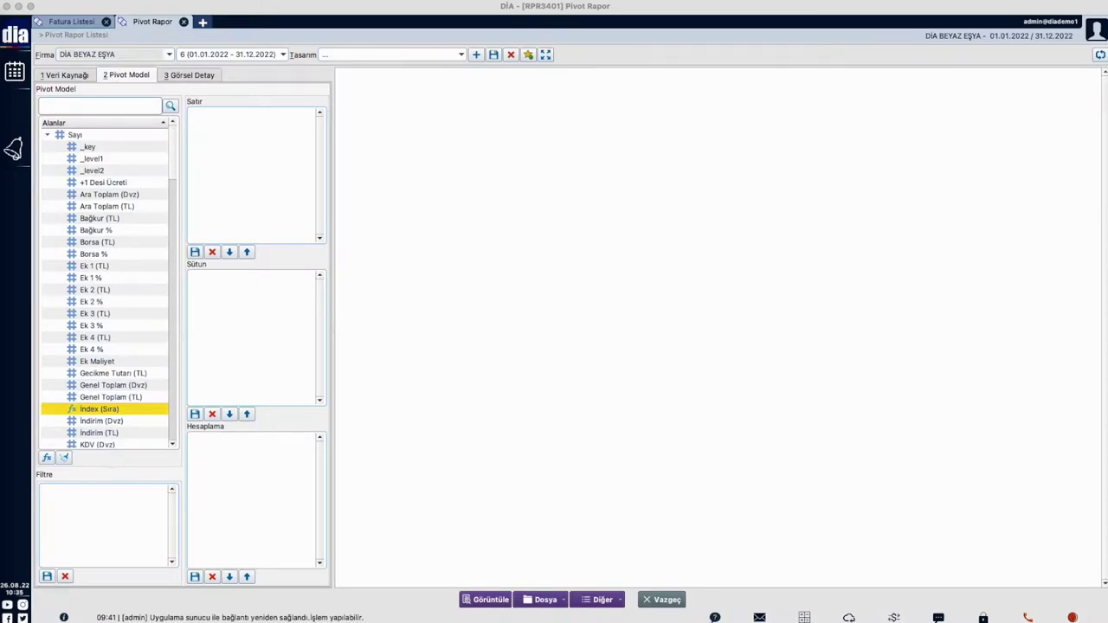
Add the Cari Kodu and Cari/Firma fields to the pivot model's Satır area
click(69, 76)
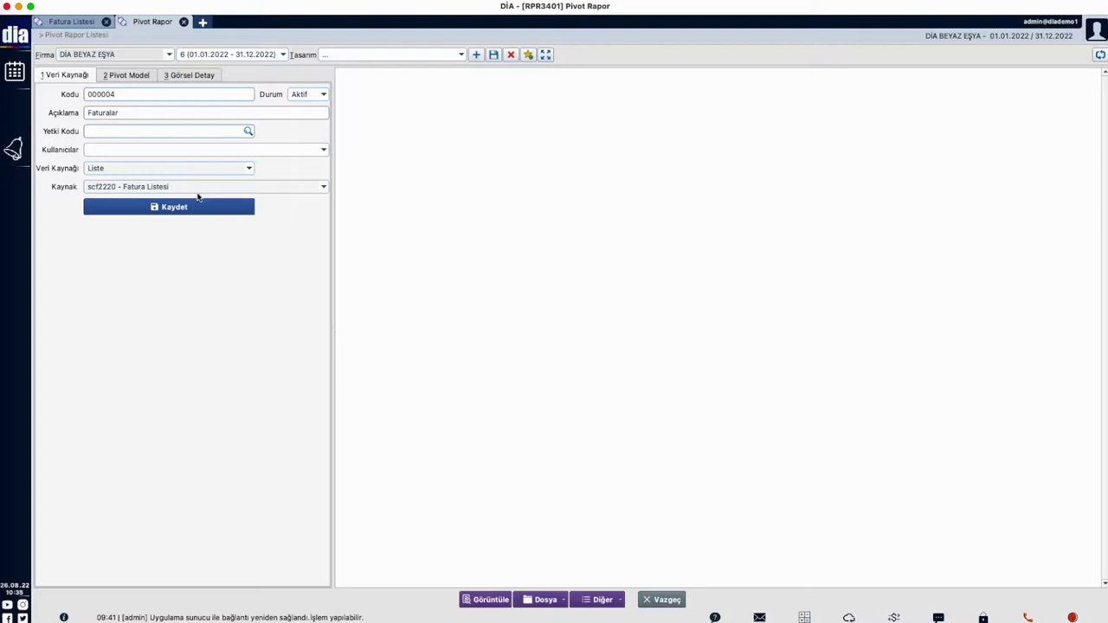
click(127, 76)
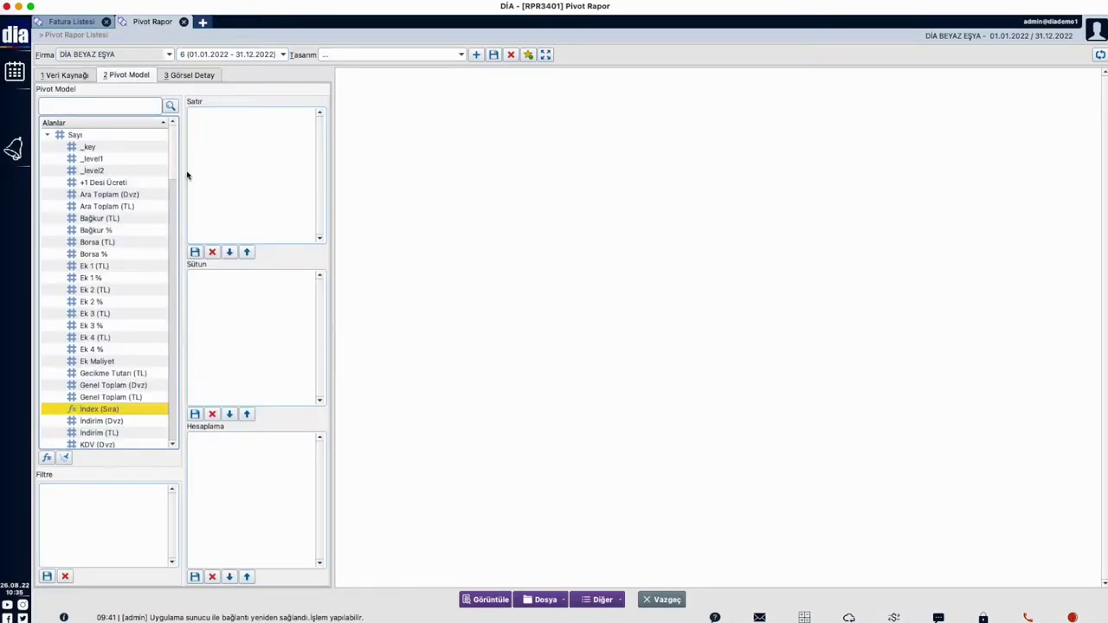
click(95, 105)
text(cari)
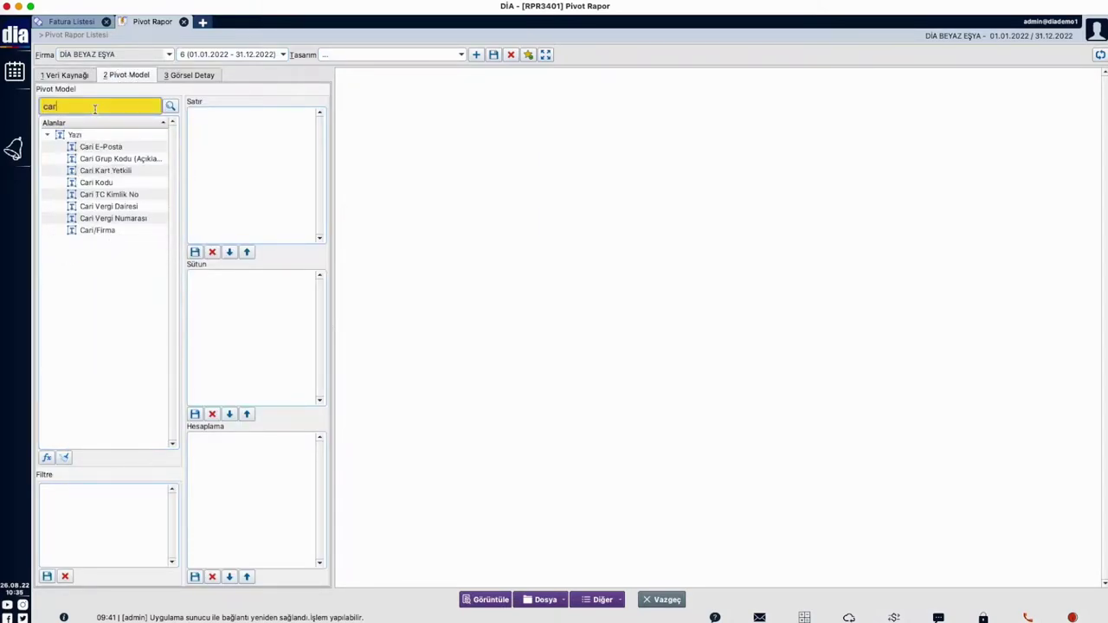
drag(113, 184, 217, 163)
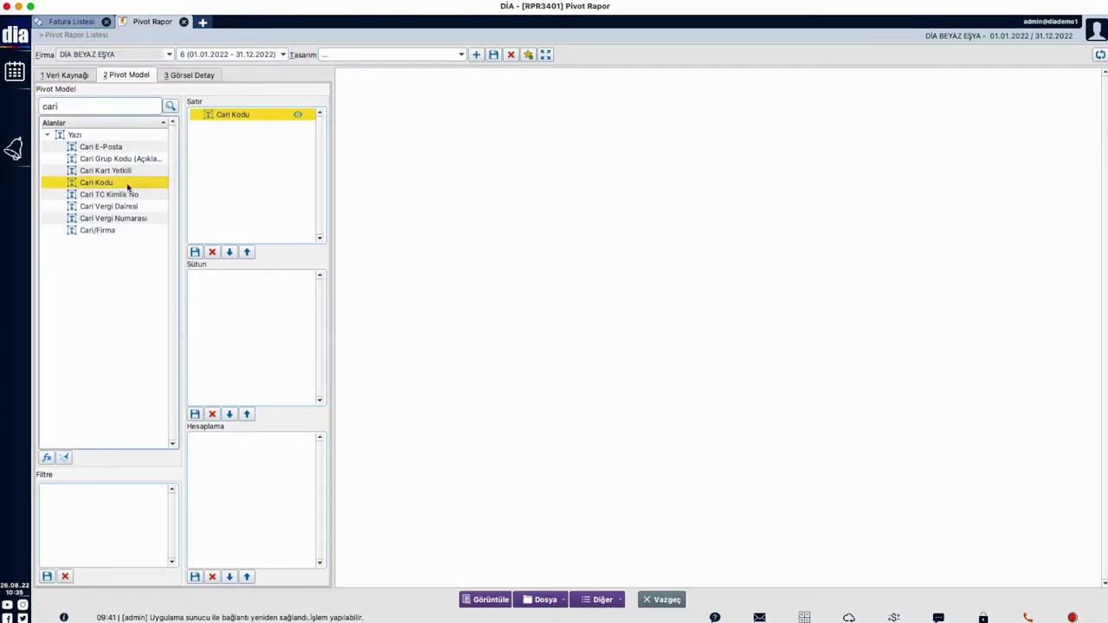
drag(113, 231, 247, 186)
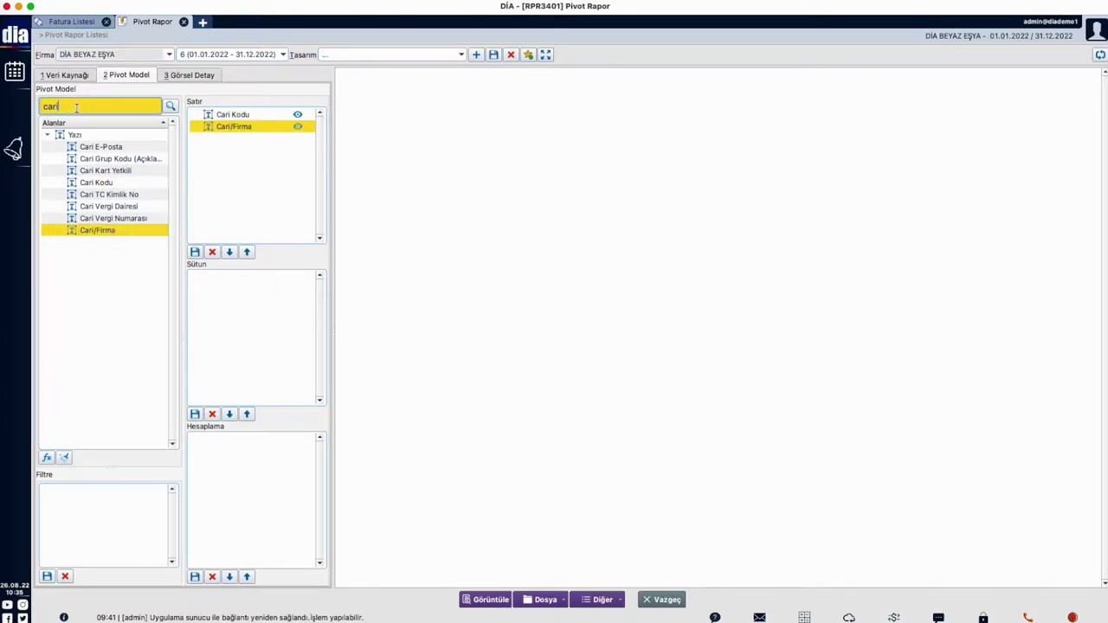
Add Genel Toplam (TL) to the Hesaplama area and generate the pivot report
text(genel)
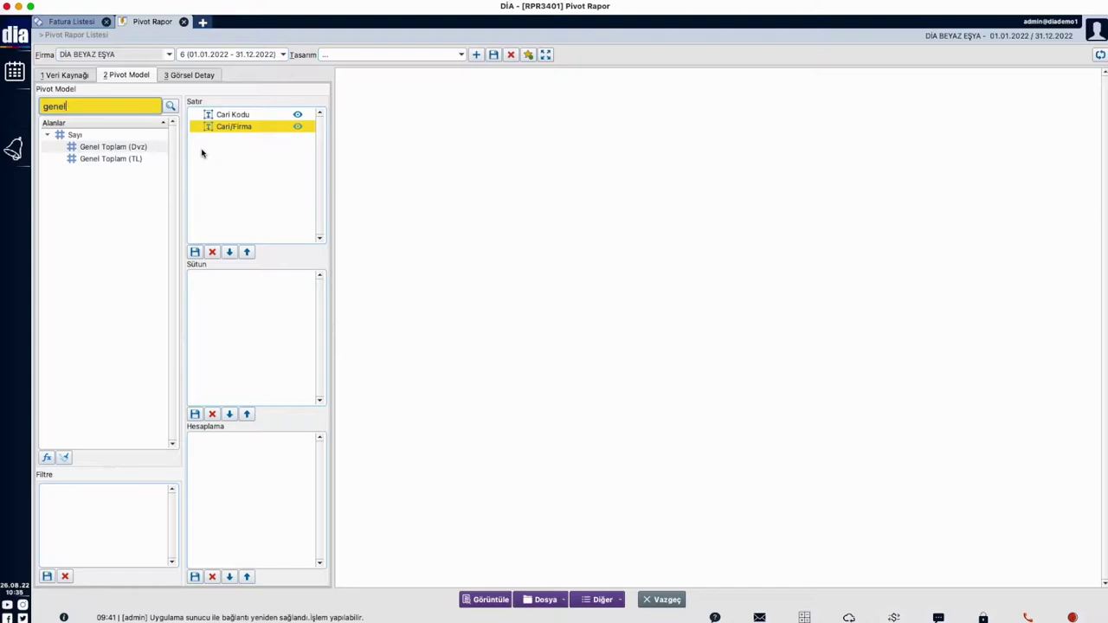
drag(156, 161, 289, 468)
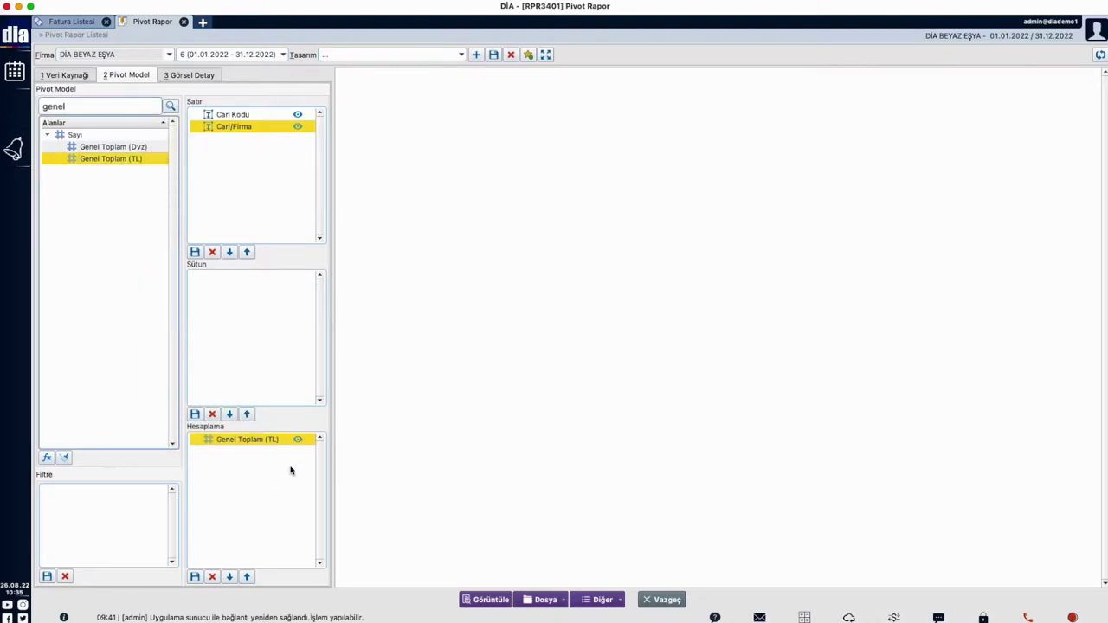
click(497, 601)
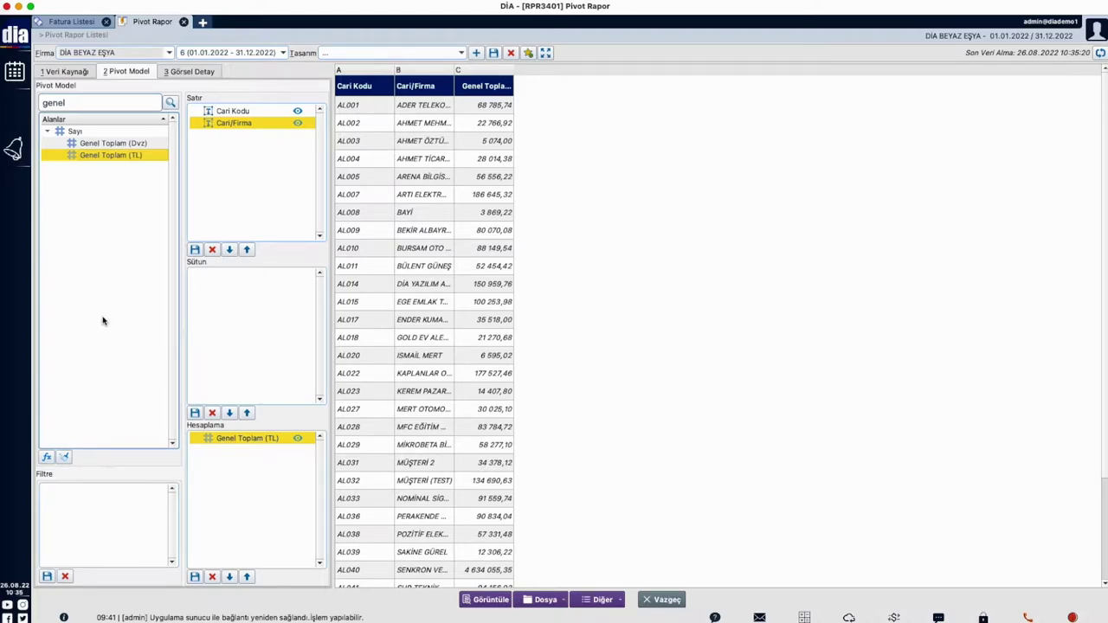
Start a new calculated field of type Yazı with the title "Cari Kodu ve Ünvanı"
click(109, 97)
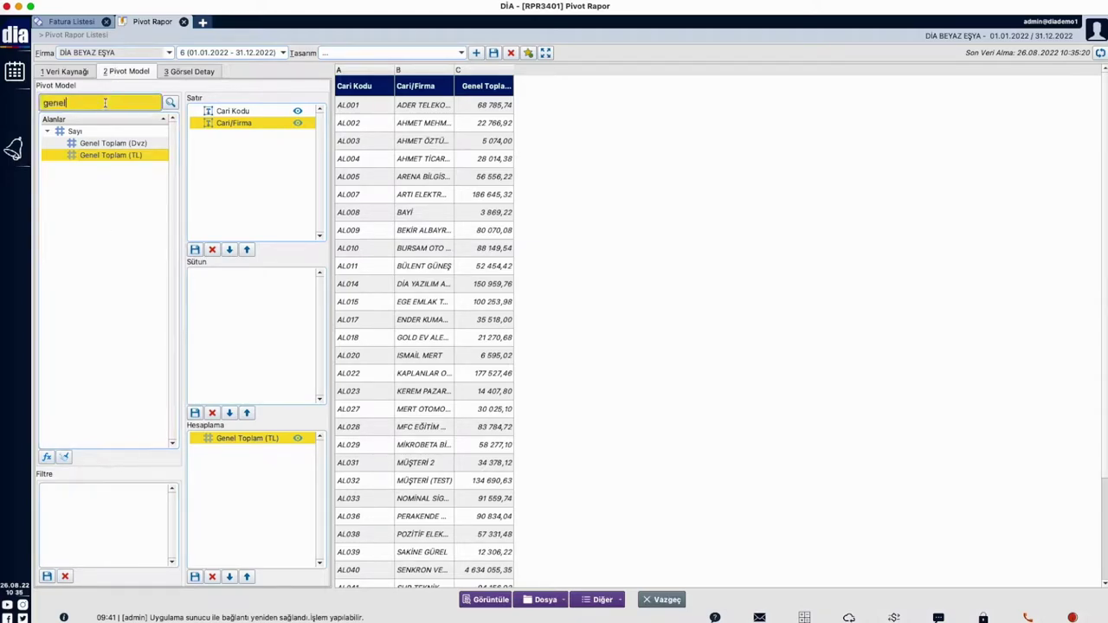
click(46, 458)
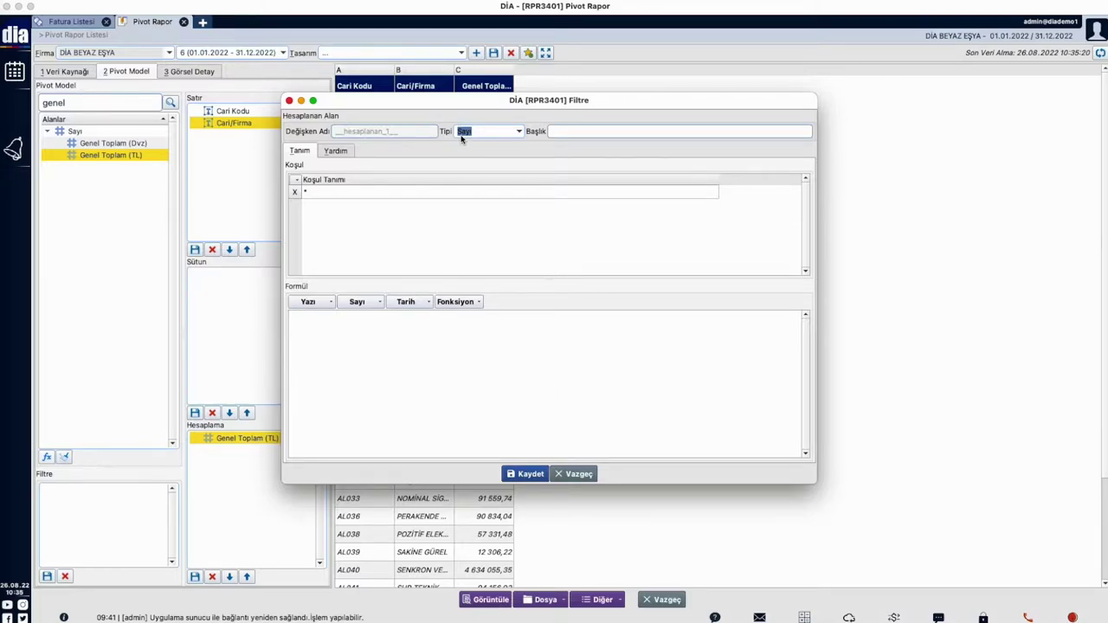
click(520, 131)
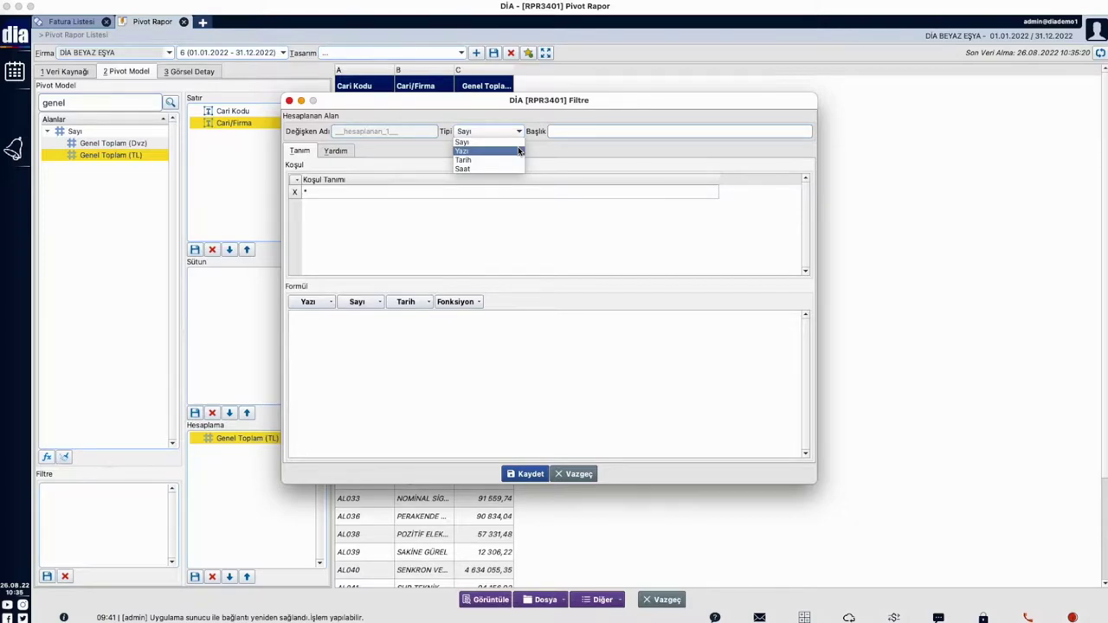
click(520, 151)
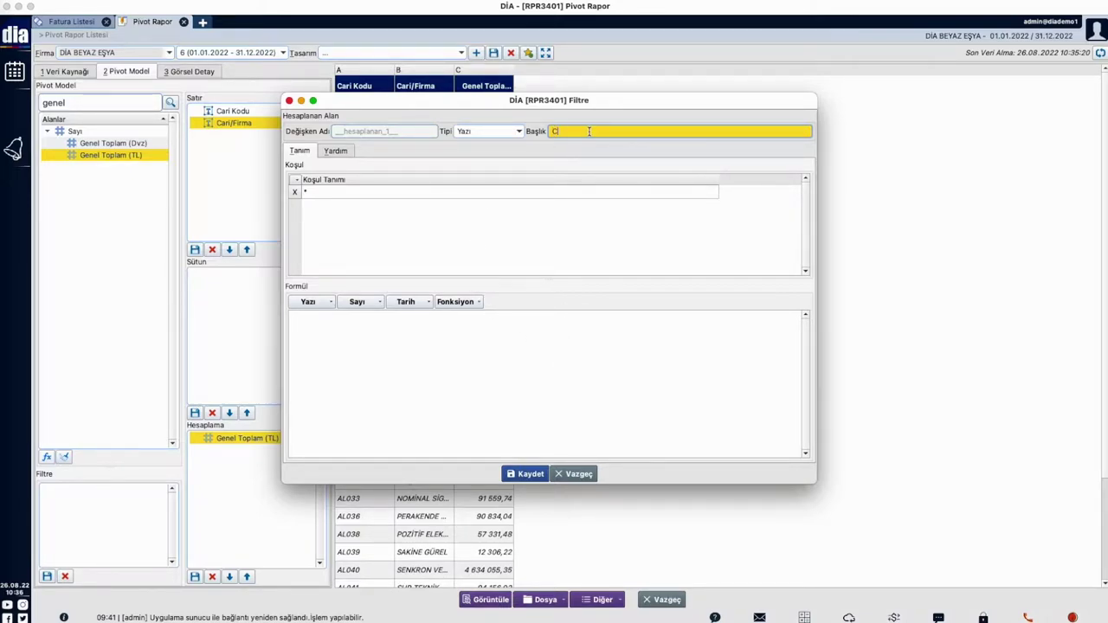
text(ari Kodu Ve Ünva)
key(BackSpace)
key(BackSpace)
key(BackSpace)
key(BackSpace)
key(BackSpace)
key(BackSpace)
text(Unvanı)
Review the general and condition syntax rules in the calculated field's help text
click(381, 192)
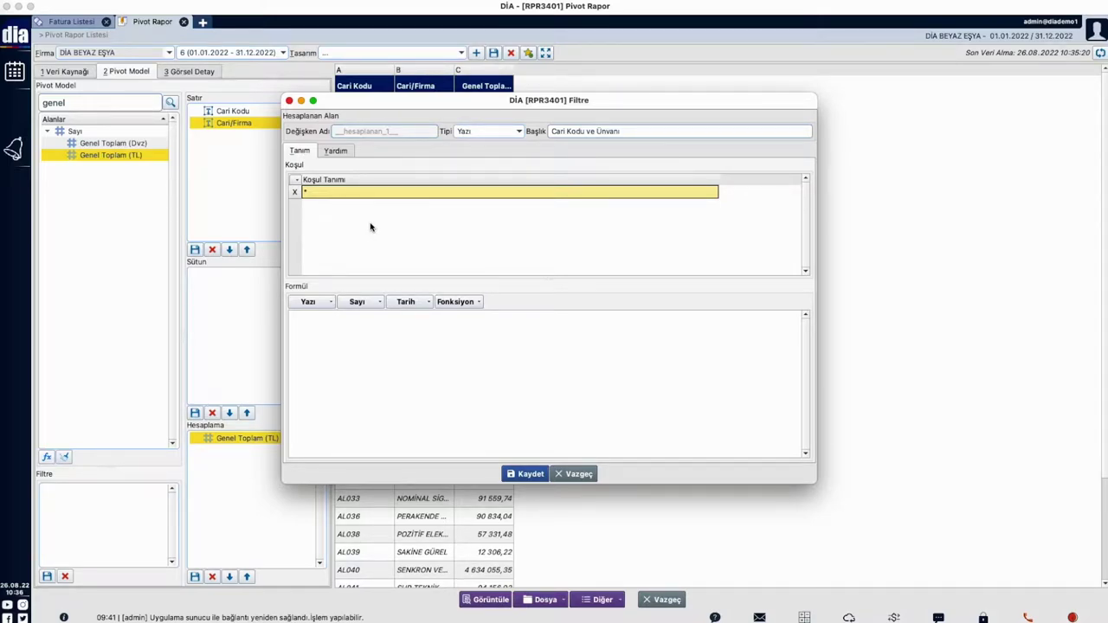
click(336, 152)
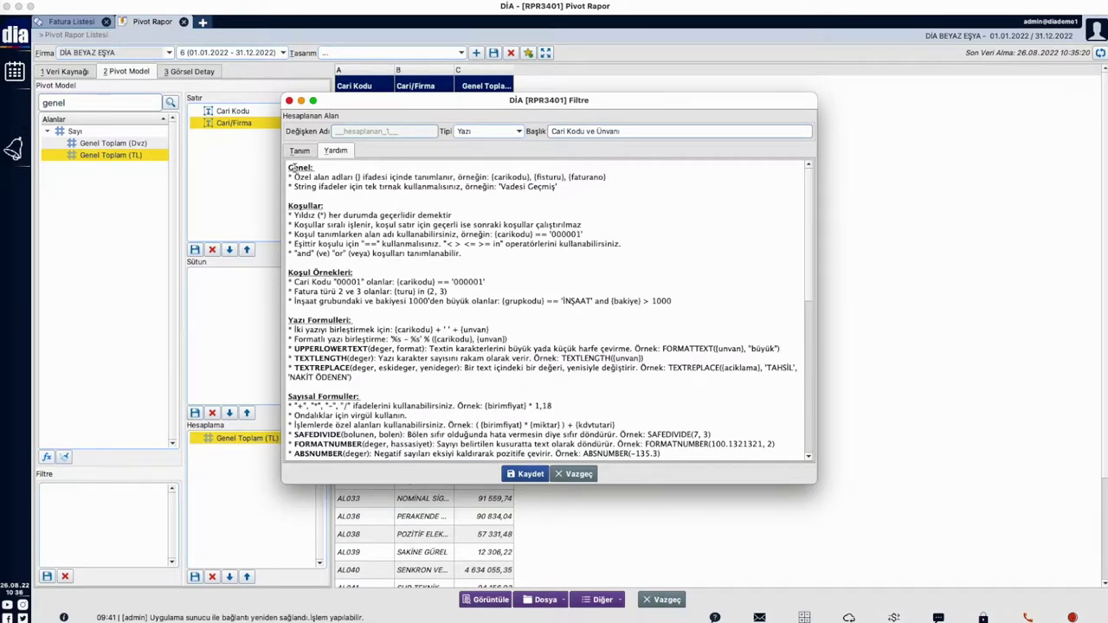
drag(291, 168, 463, 255)
click(449, 266)
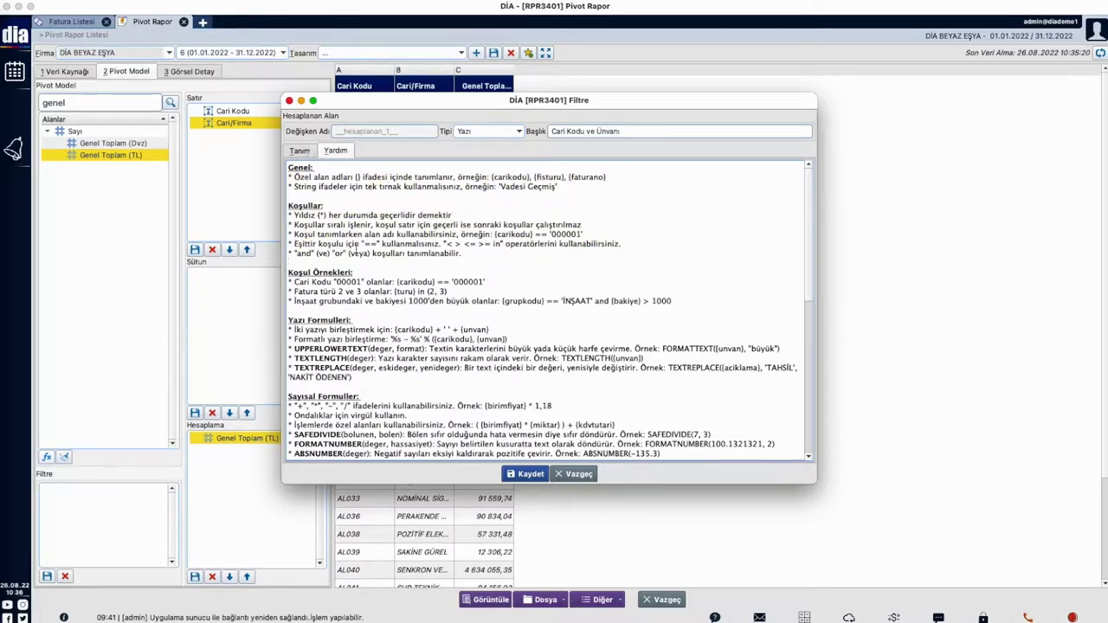
click(300, 151)
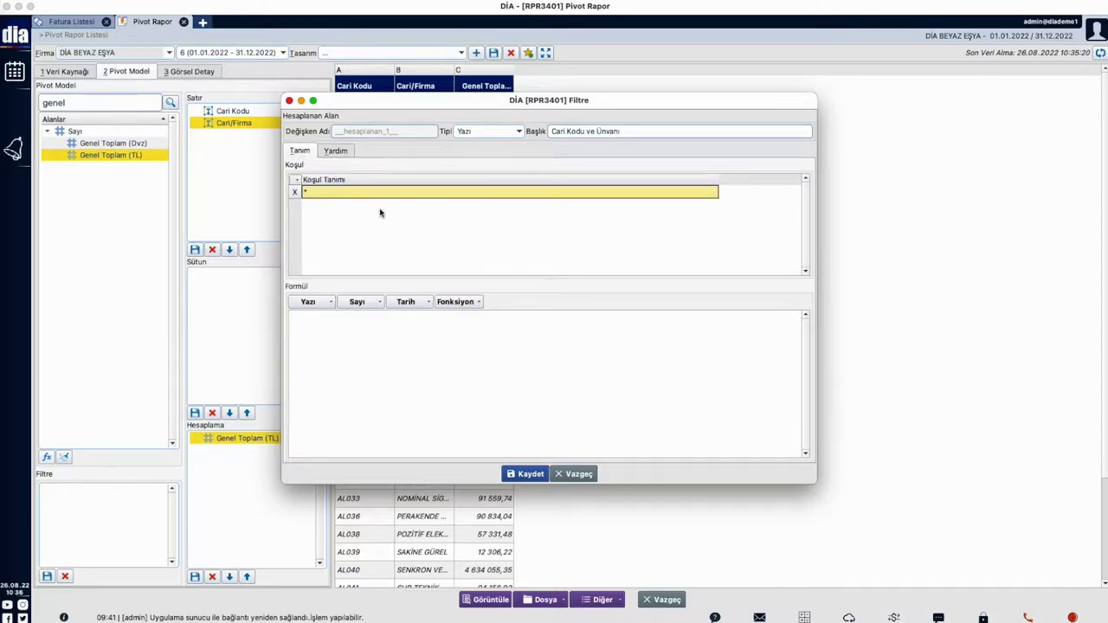
Look through the text, number and date fields and the functions available for the calculated field's formula
click(337, 338)
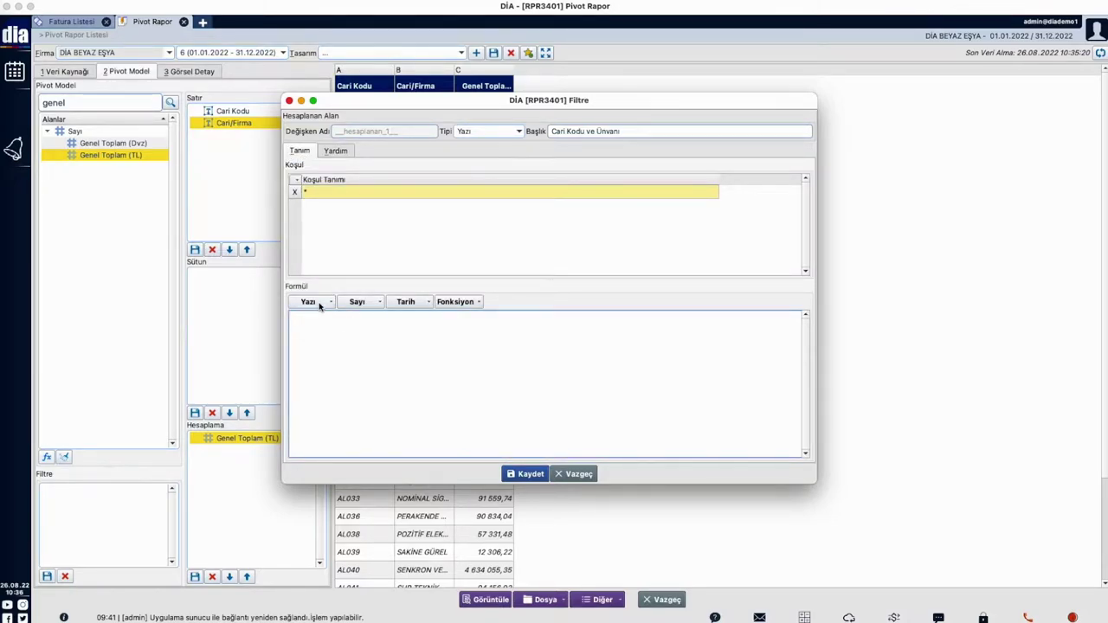
click(317, 304)
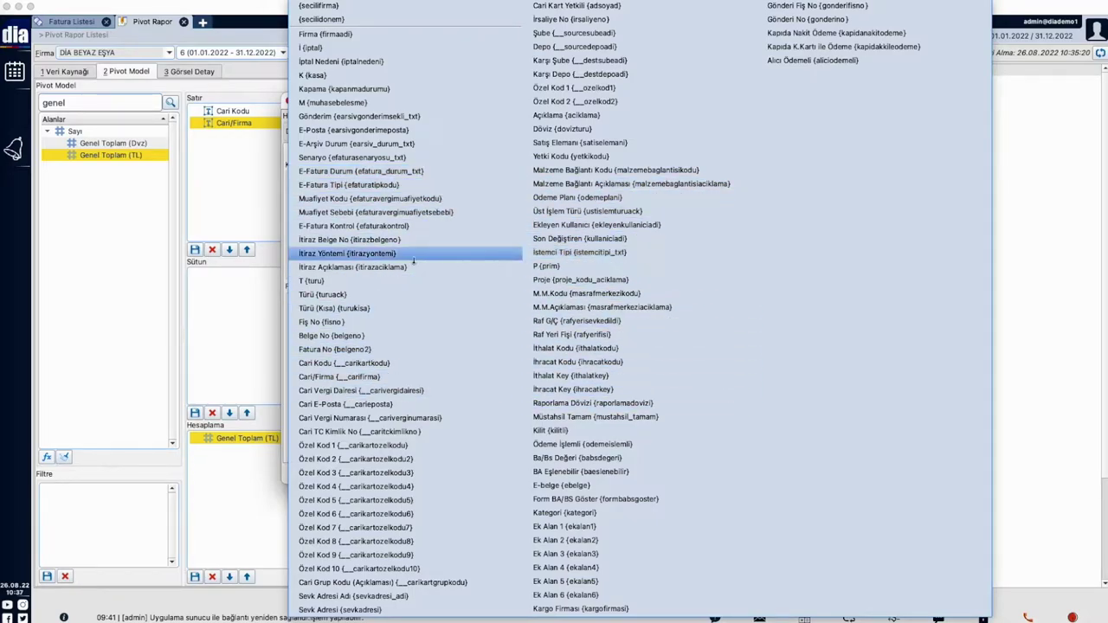
key(Escape)
click(378, 303)
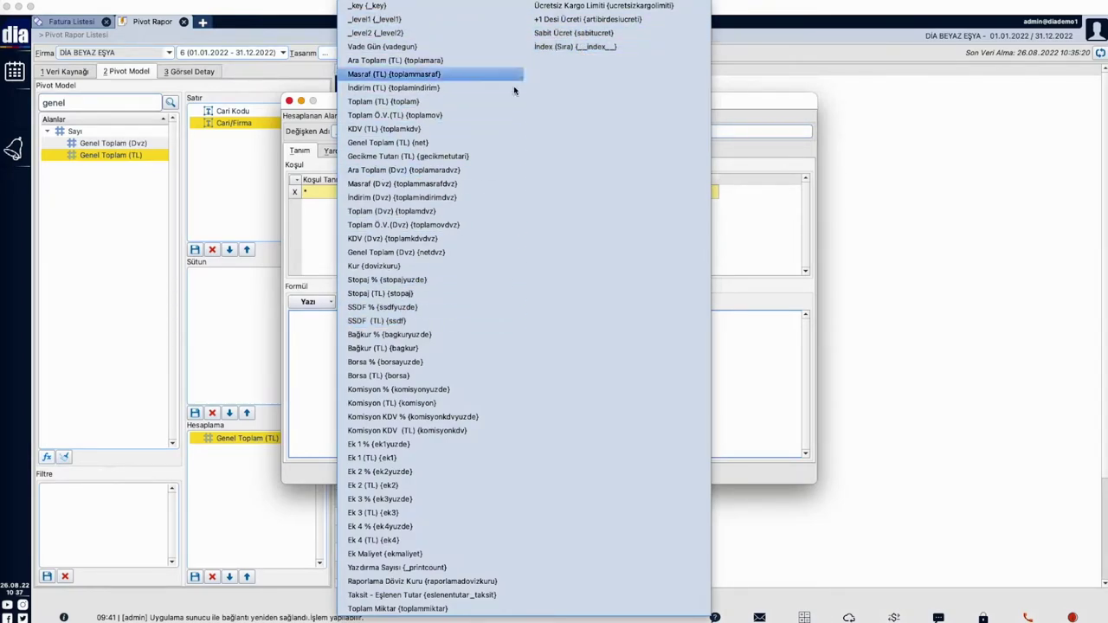
key(Escape)
click(425, 302)
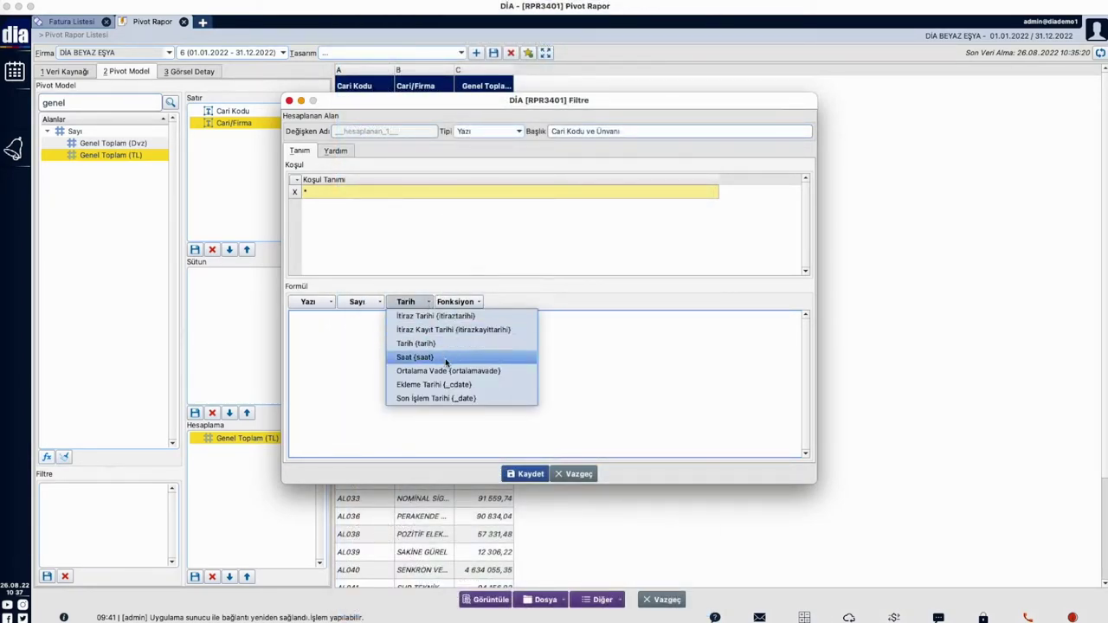
click(475, 303)
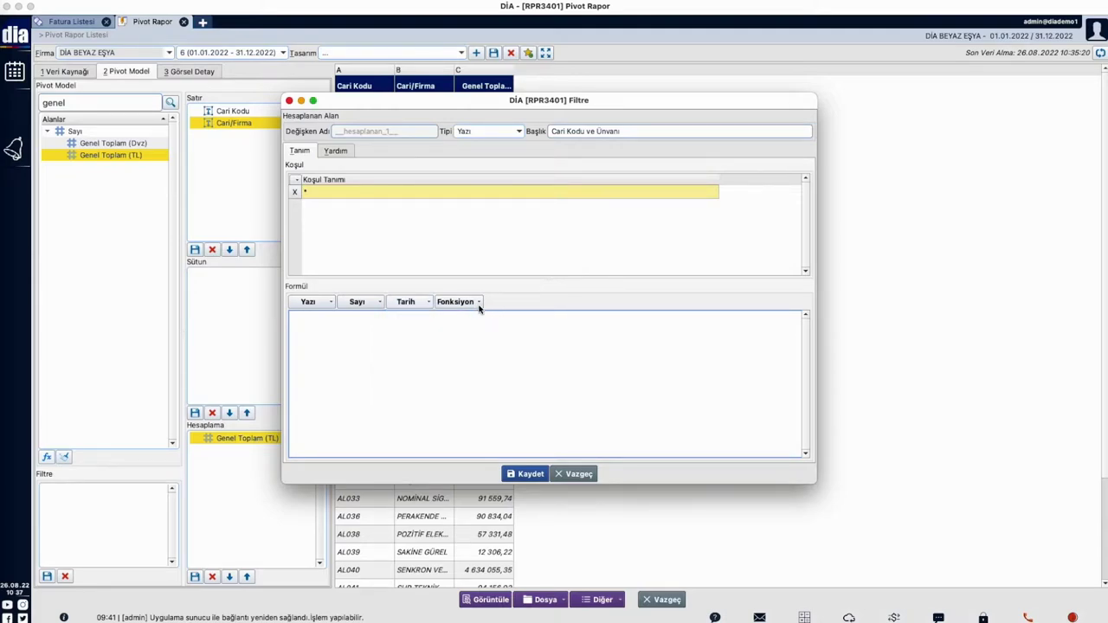
click(478, 304)
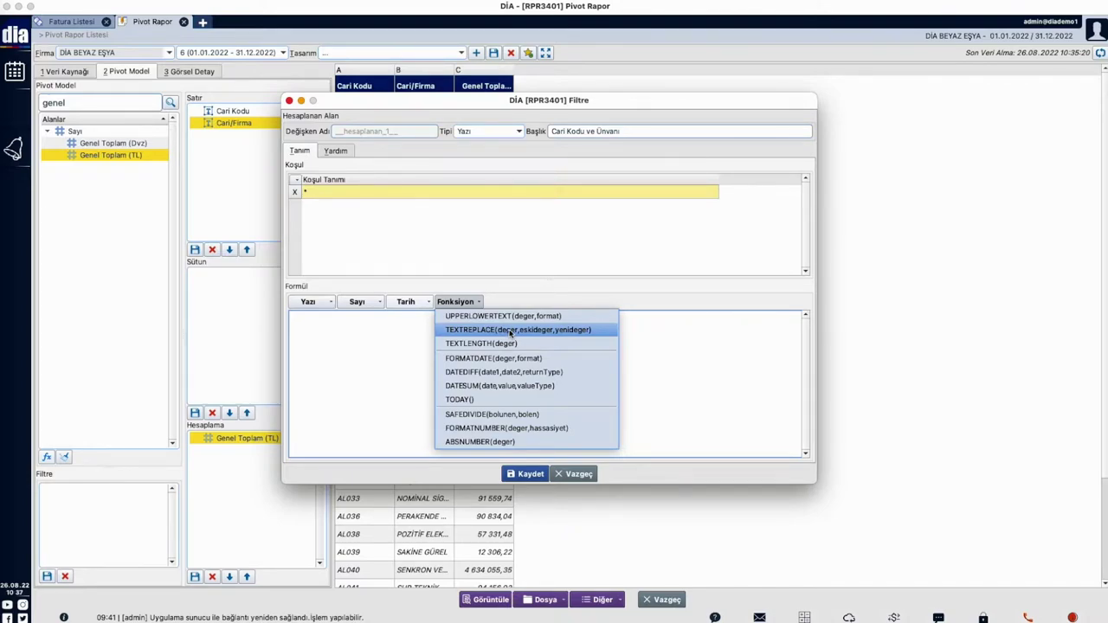
click(382, 211)
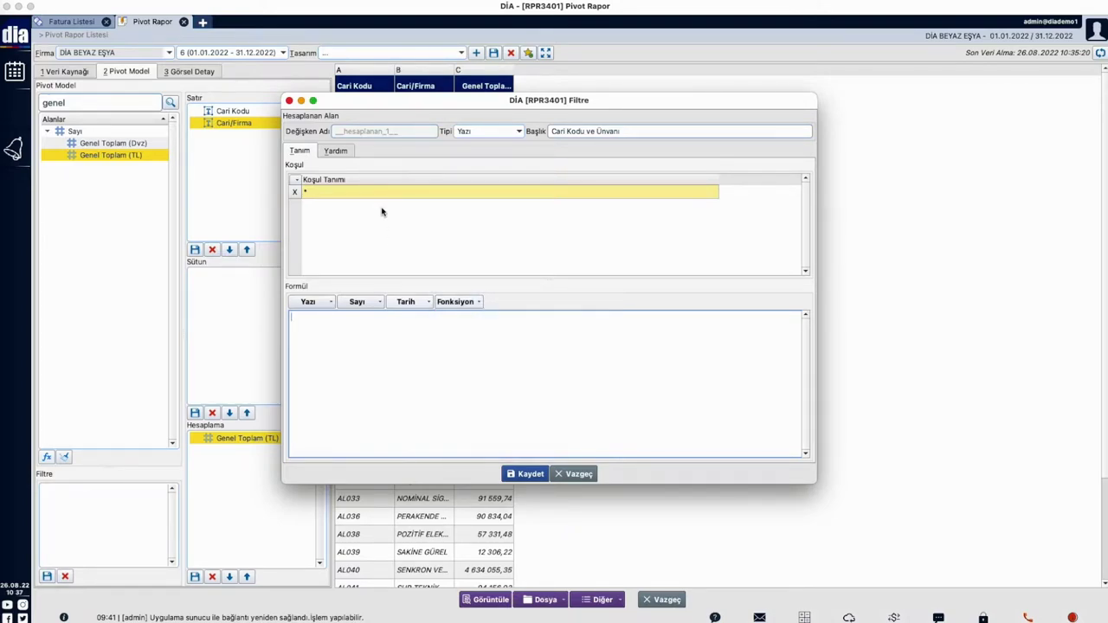
Read the help text's condition examples and its text, numeric and date formula explanations
click(338, 151)
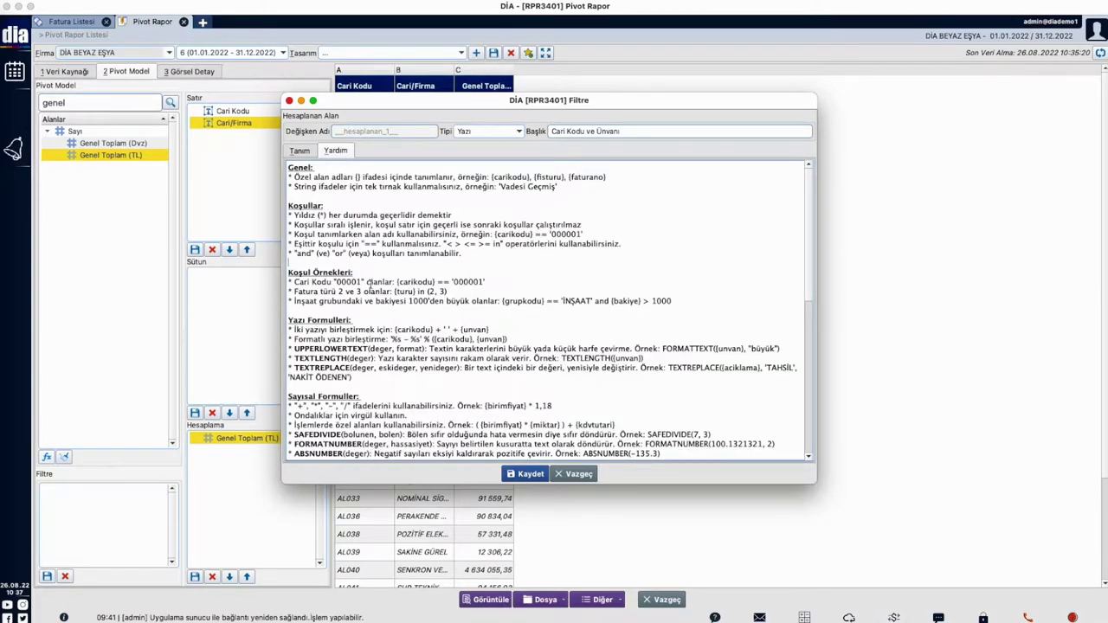
scroll(371, 283, down, 3)
drag(316, 210, 370, 317)
scroll(378, 295, up, 2)
click(379, 295)
drag(315, 284, 351, 334)
scroll(337, 294, down, 2)
drag(317, 284, 360, 347)
scroll(360, 346, down, 3)
drag(318, 255, 473, 370)
click(473, 370)
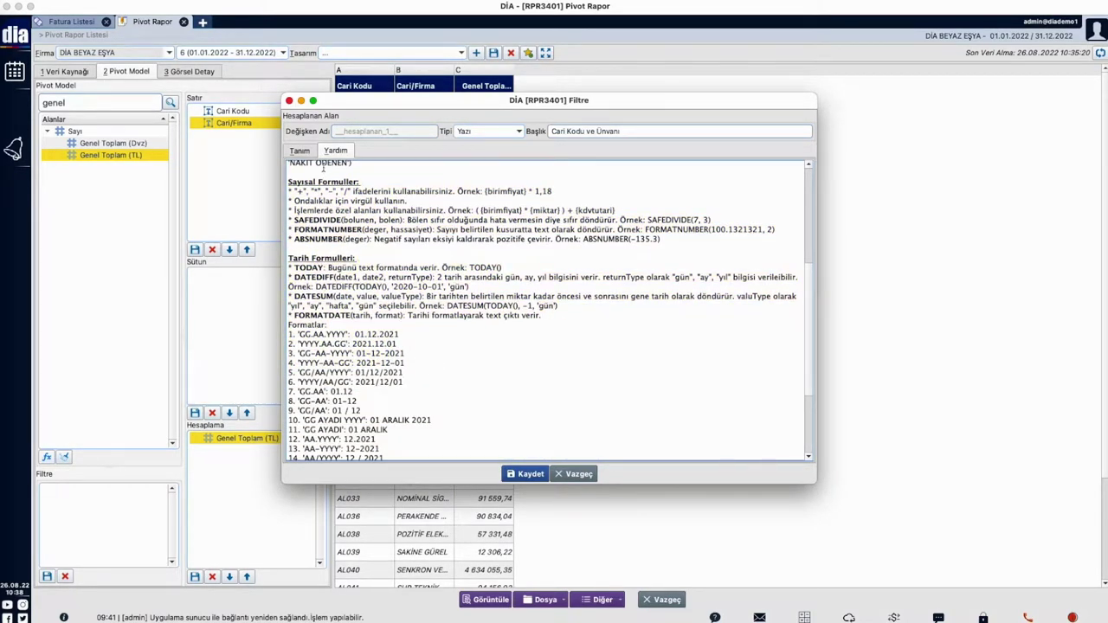
click(308, 153)
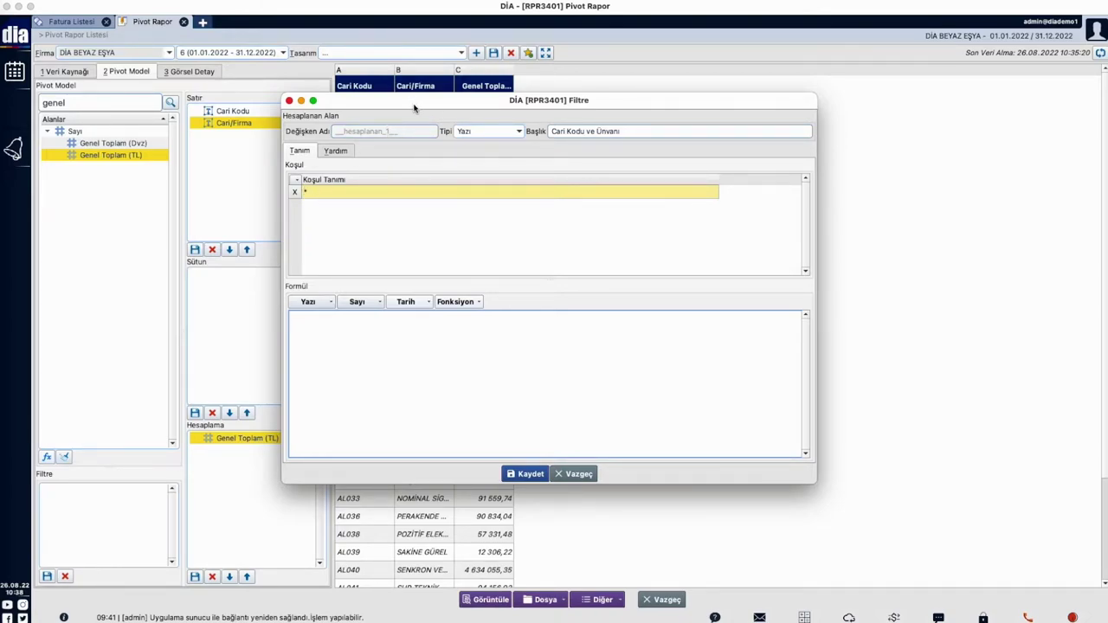
Enter the formula {__carikartkodu} + ' ' +{__carifirma} for the calculated field and save it
right_click(351, 346)
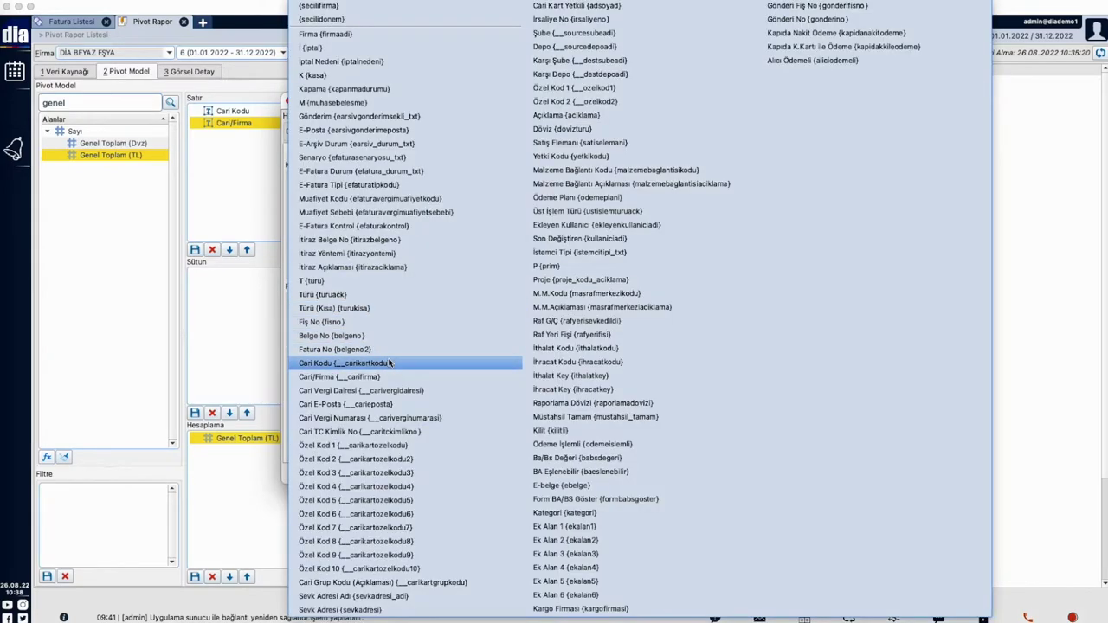
click(390, 363)
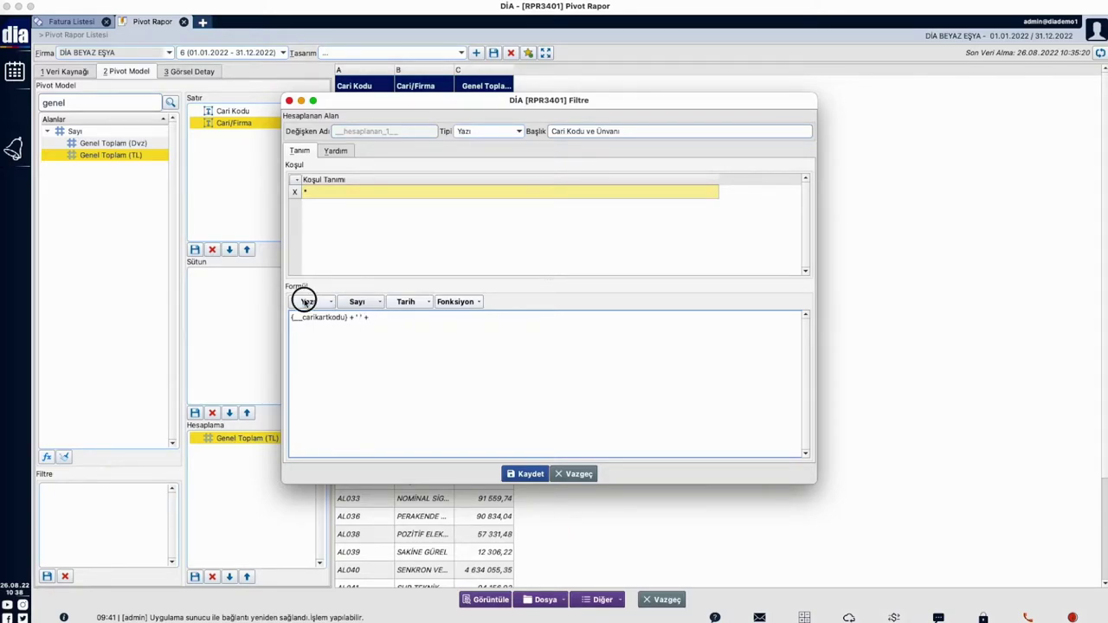
click(307, 302)
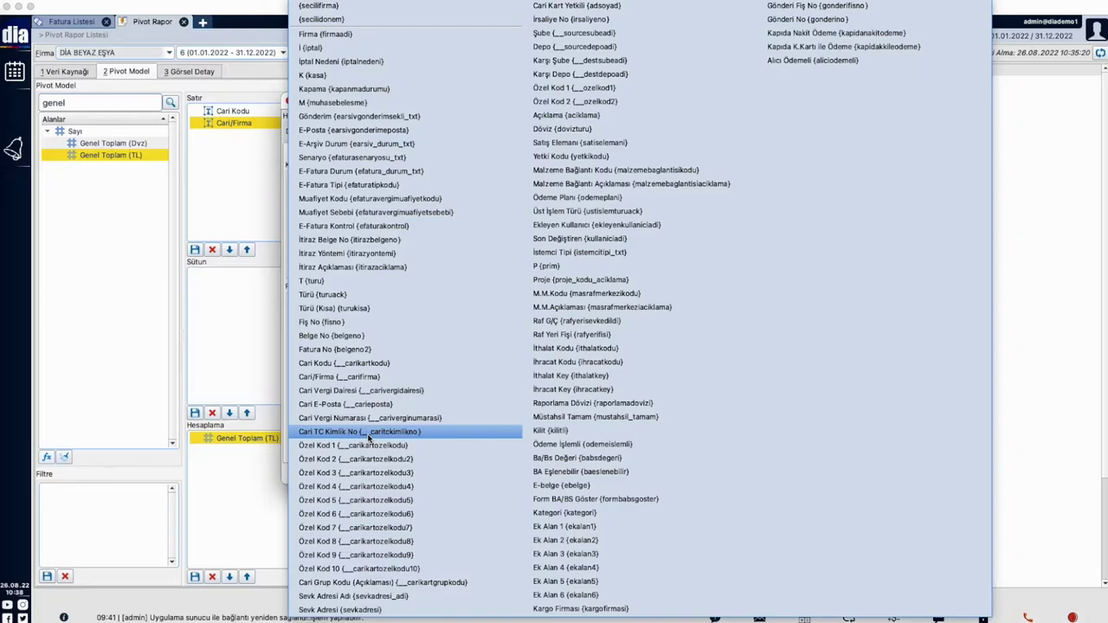
click(351, 376)
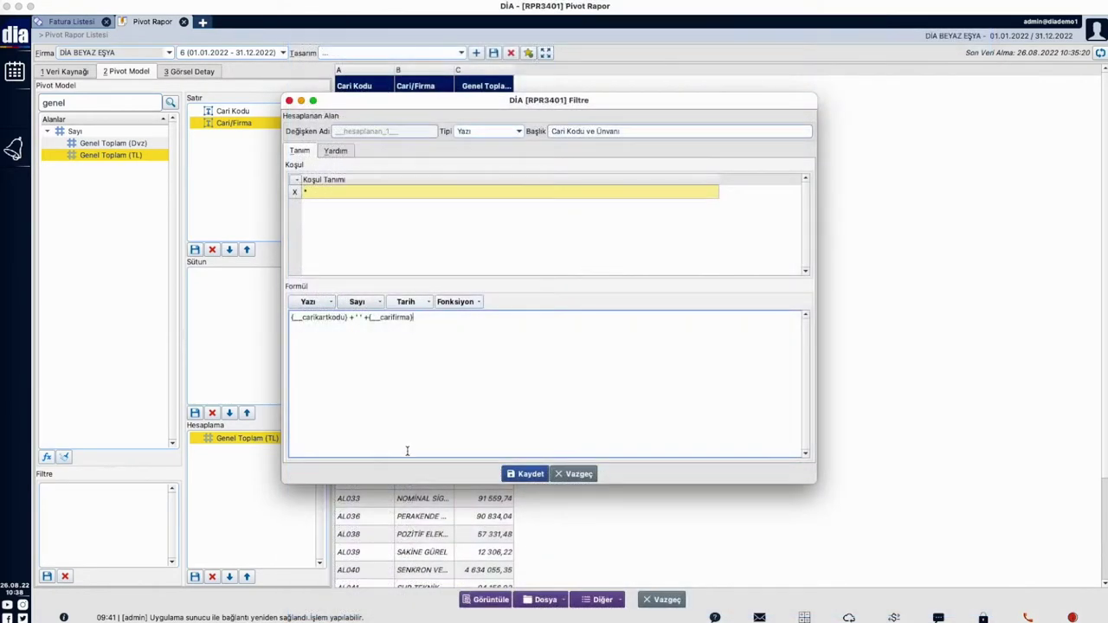
drag(350, 318, 292, 317)
click(362, 320)
drag(418, 318, 371, 318)
click(413, 367)
click(539, 476)
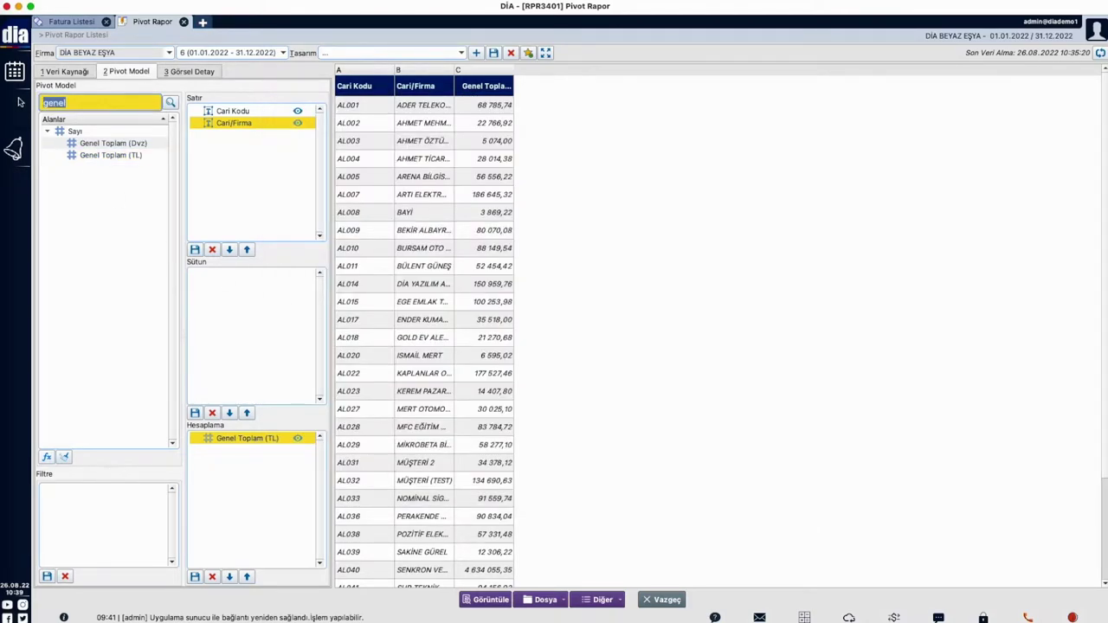
Add the Cari Kodu ve Ünvanı field to the Satır area and regenerate the report, widening its column to fit the text
text(cari)
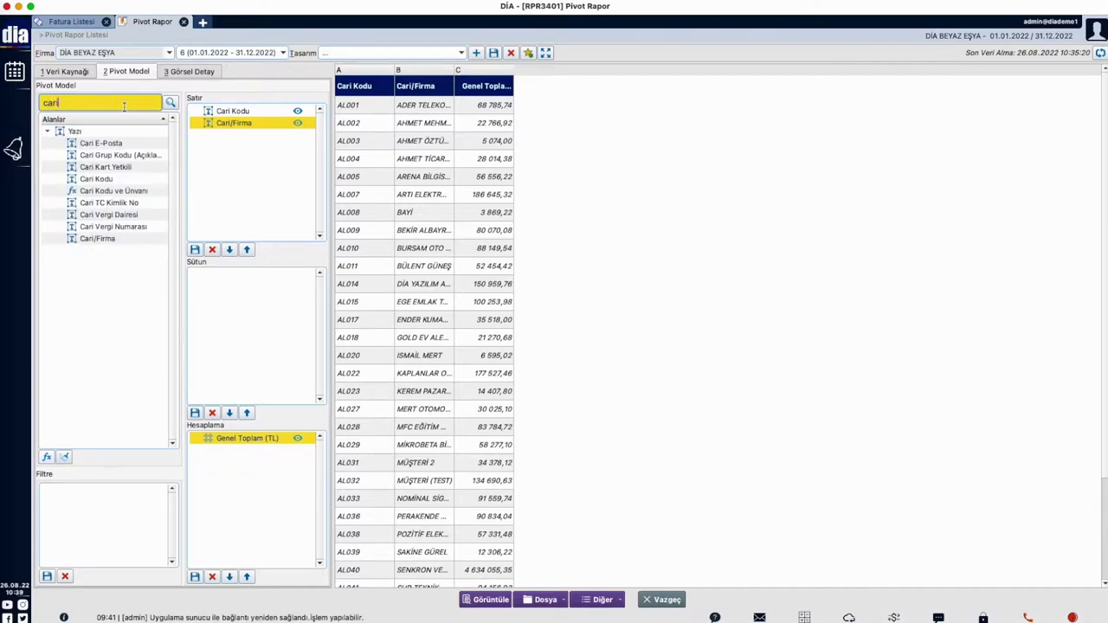
click(91, 192)
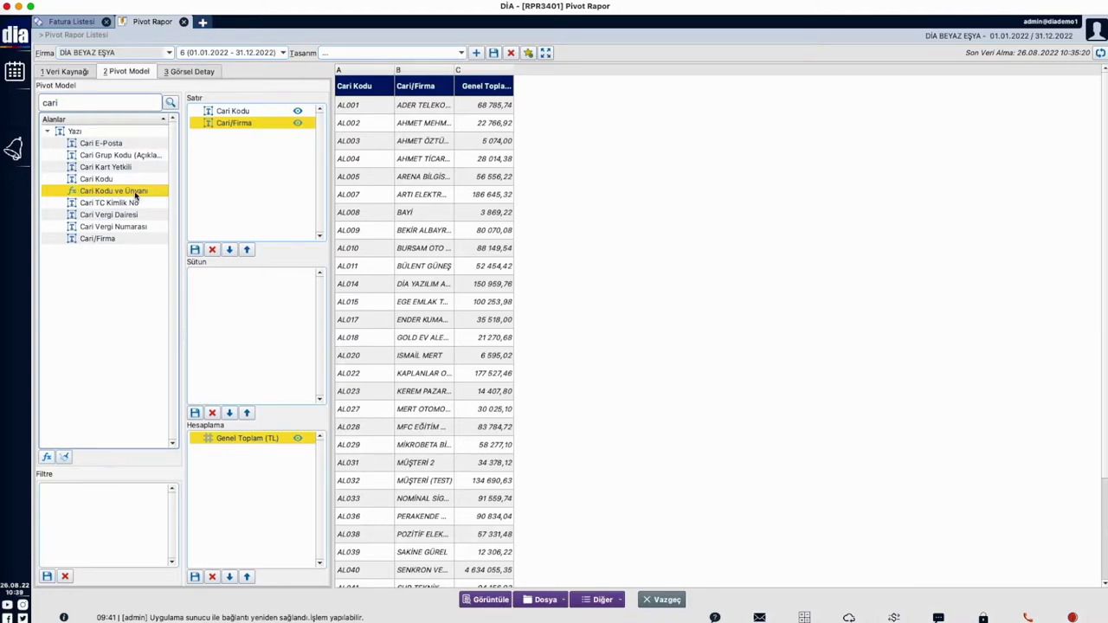
drag(126, 195, 266, 184)
click(502, 601)
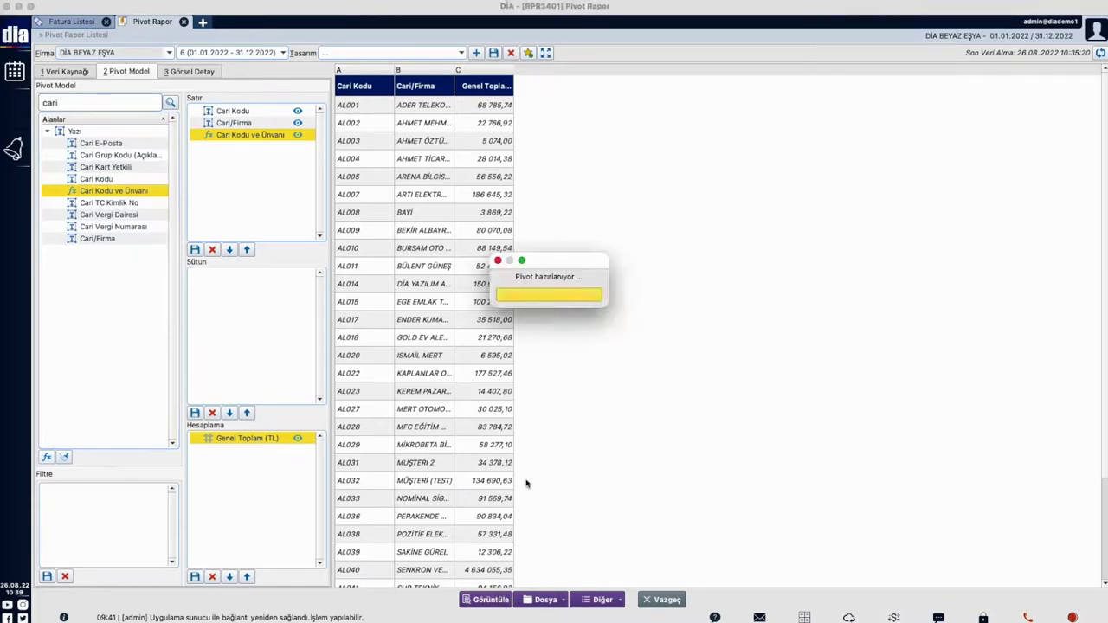
drag(515, 77, 658, 86)
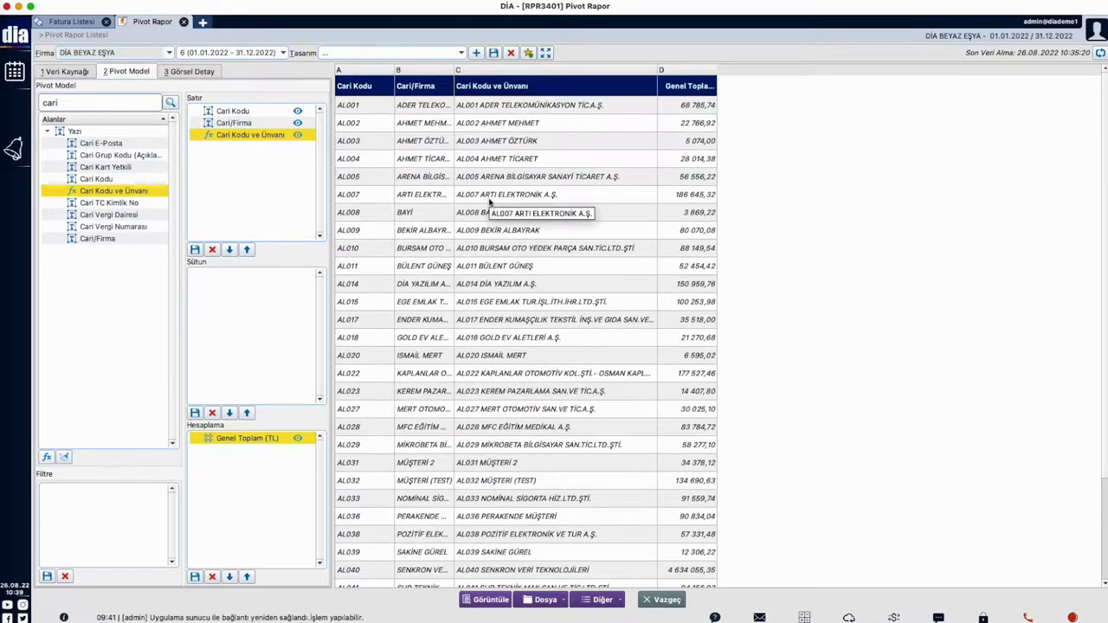
Hide the Cari/Firma and Cari Kodu fields in the Satır area, regenerate the report and widen the Cari Kodu ve Ünvanı column
click(301, 112)
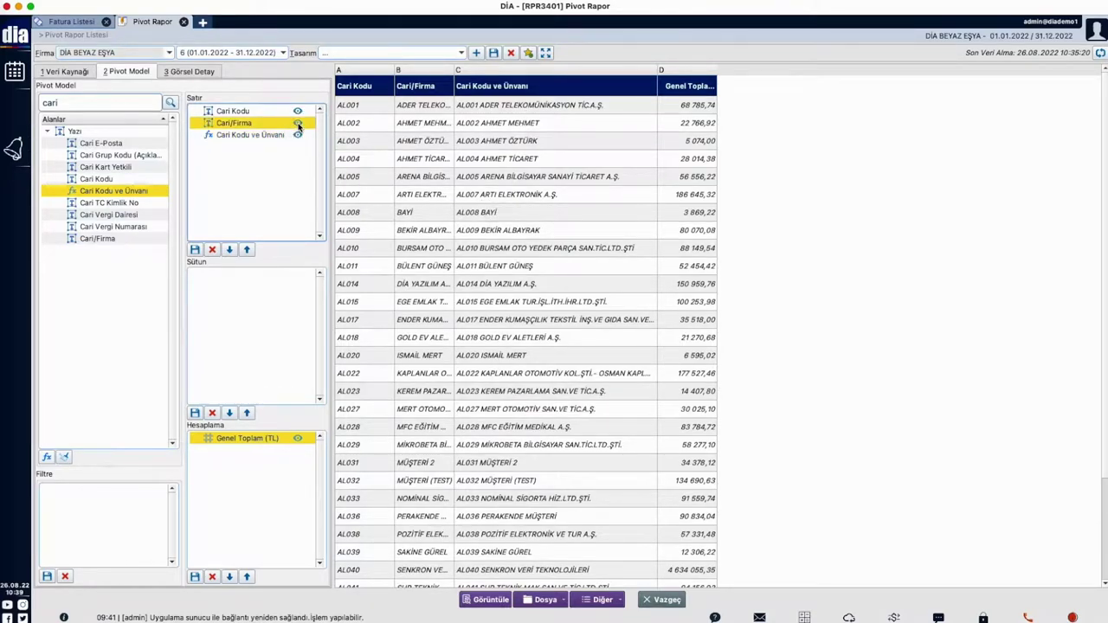
click(298, 111)
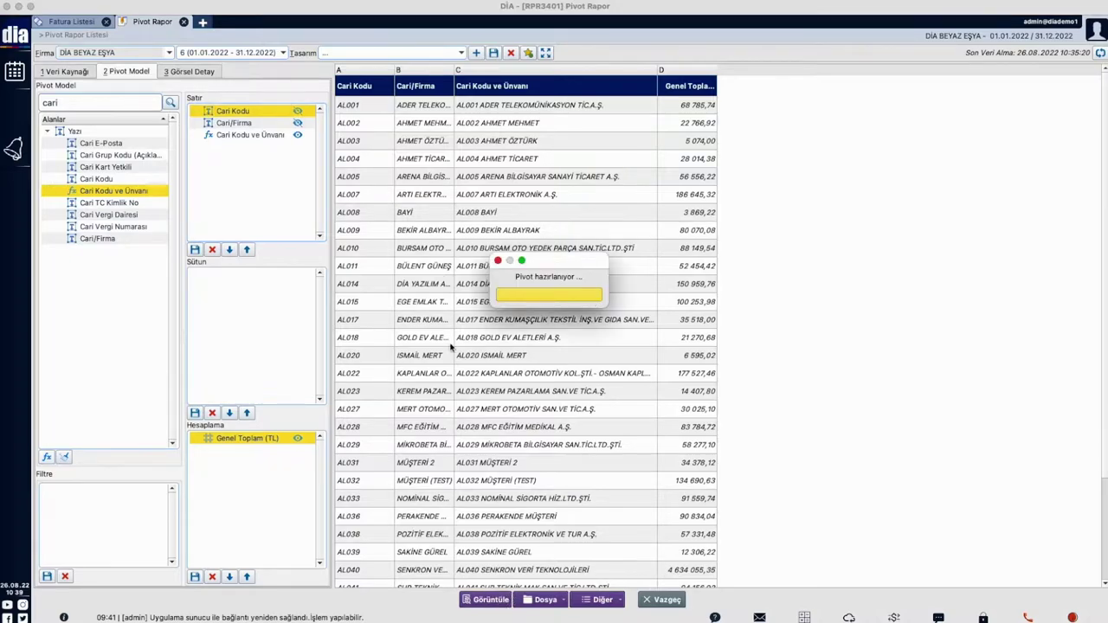
drag(396, 71, 538, 78)
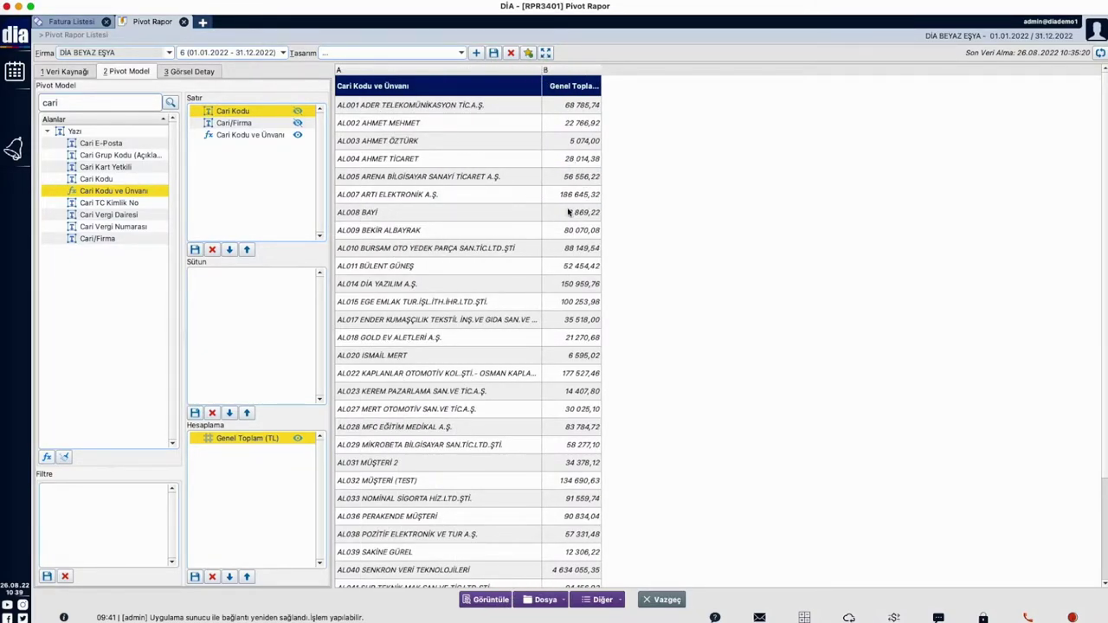
click(459, 265)
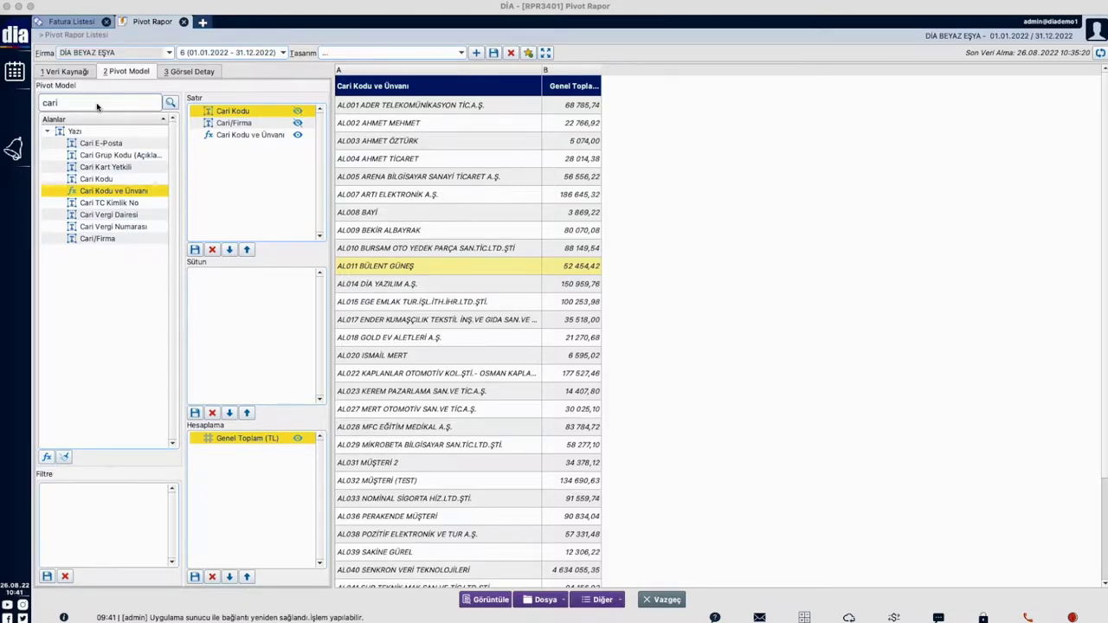
Add Cari TC Kimlik No and Cari Vergi Numarası to the Satır area, regenerate the report and widen their columns to compare entries
click(124, 203)
drag(124, 202, 224, 174)
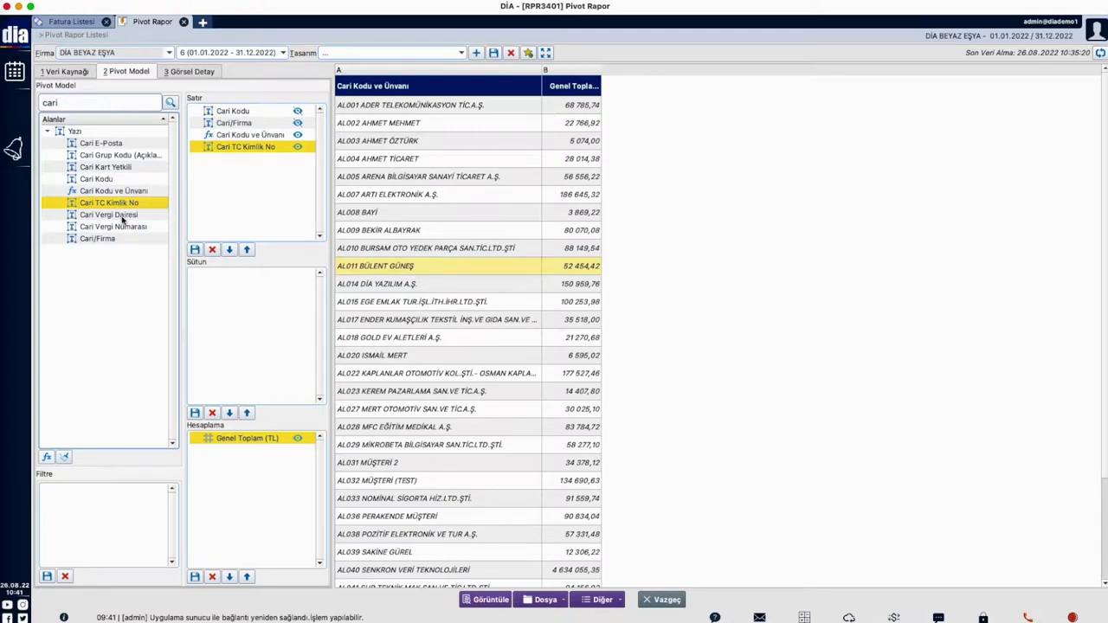
drag(122, 226, 224, 178)
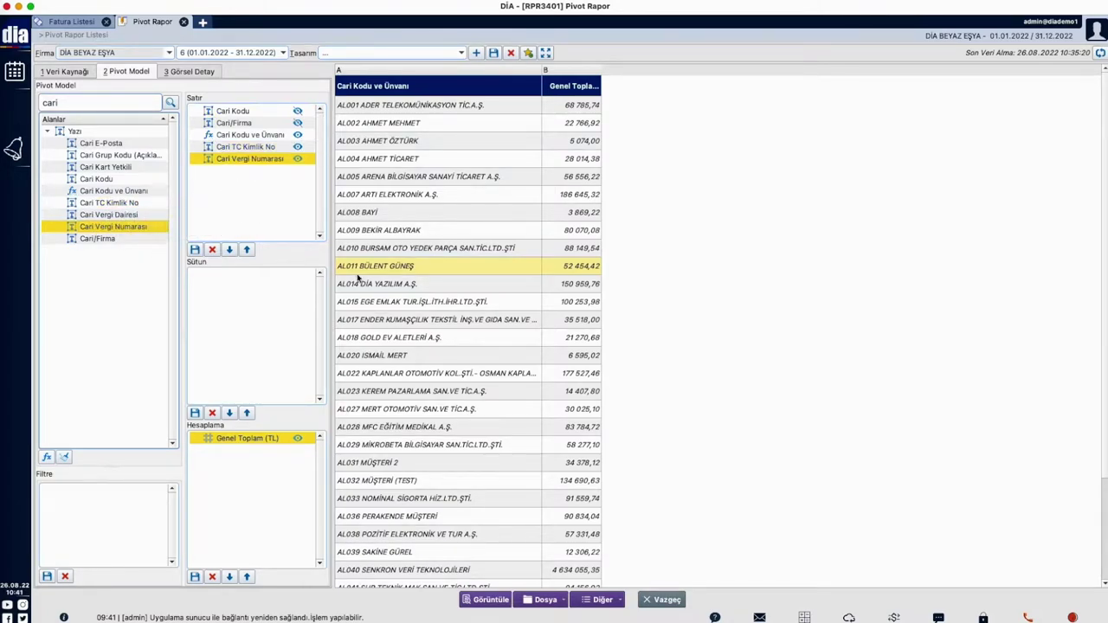
click(495, 596)
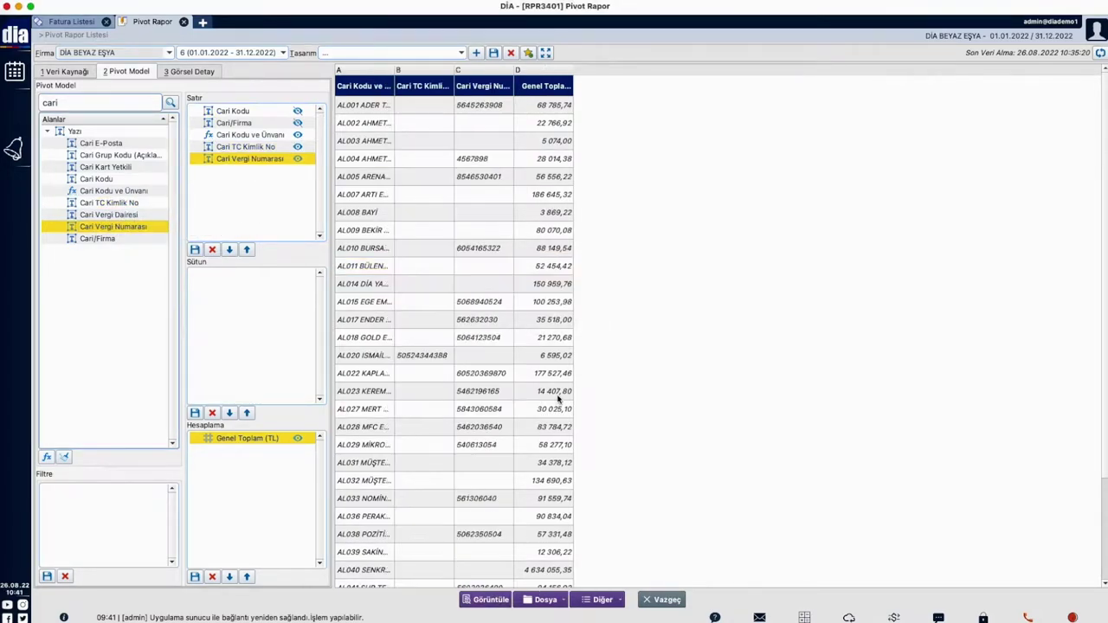
drag(454, 73, 622, 71)
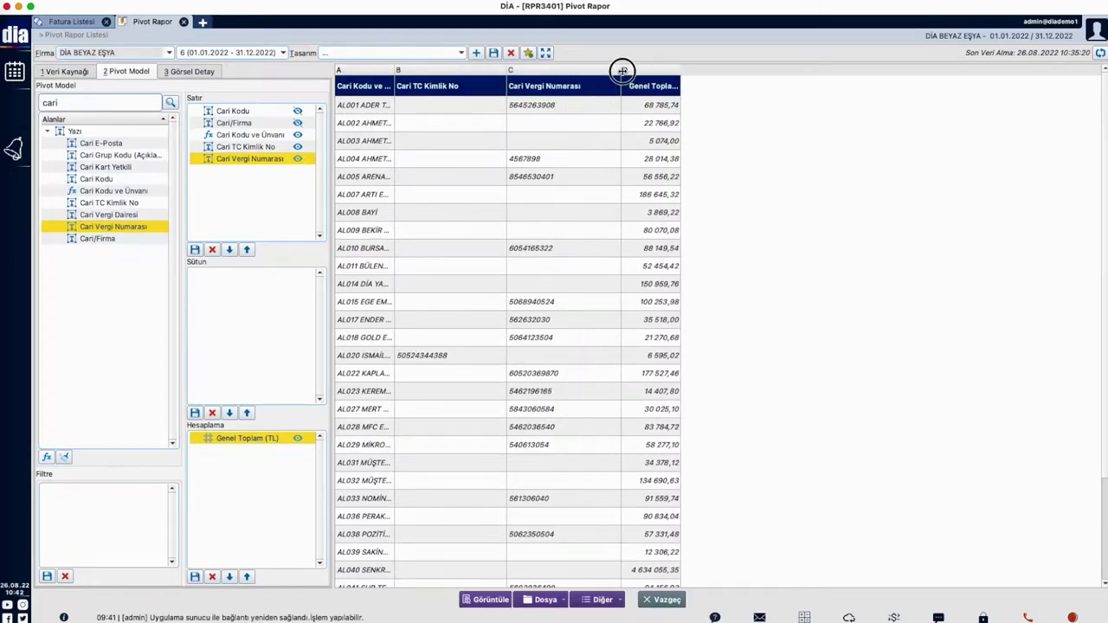
click(434, 362)
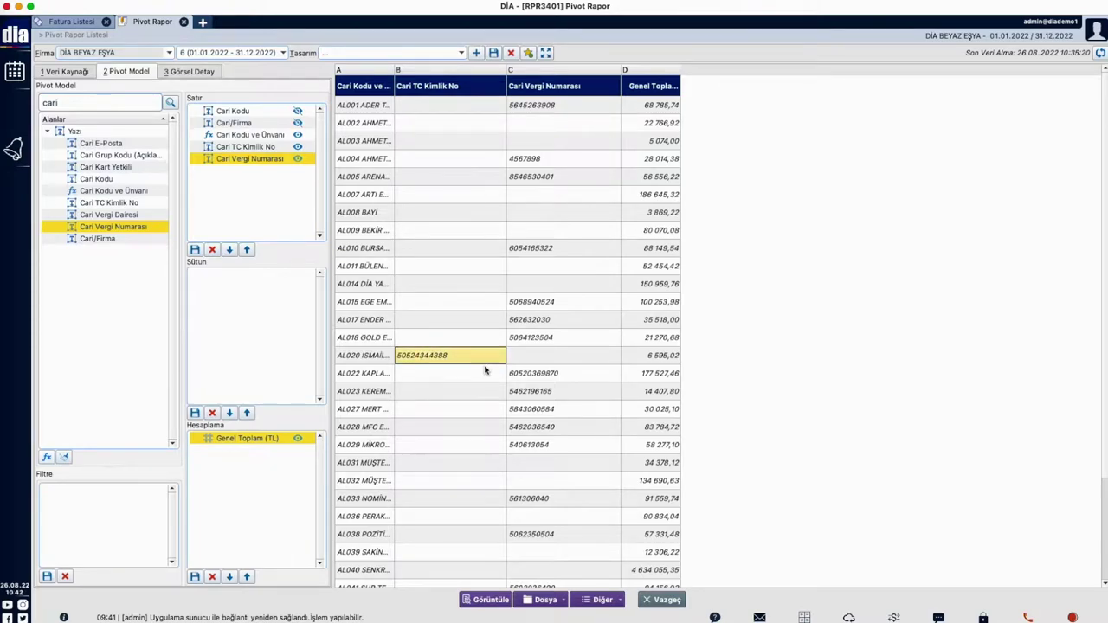
click(533, 341)
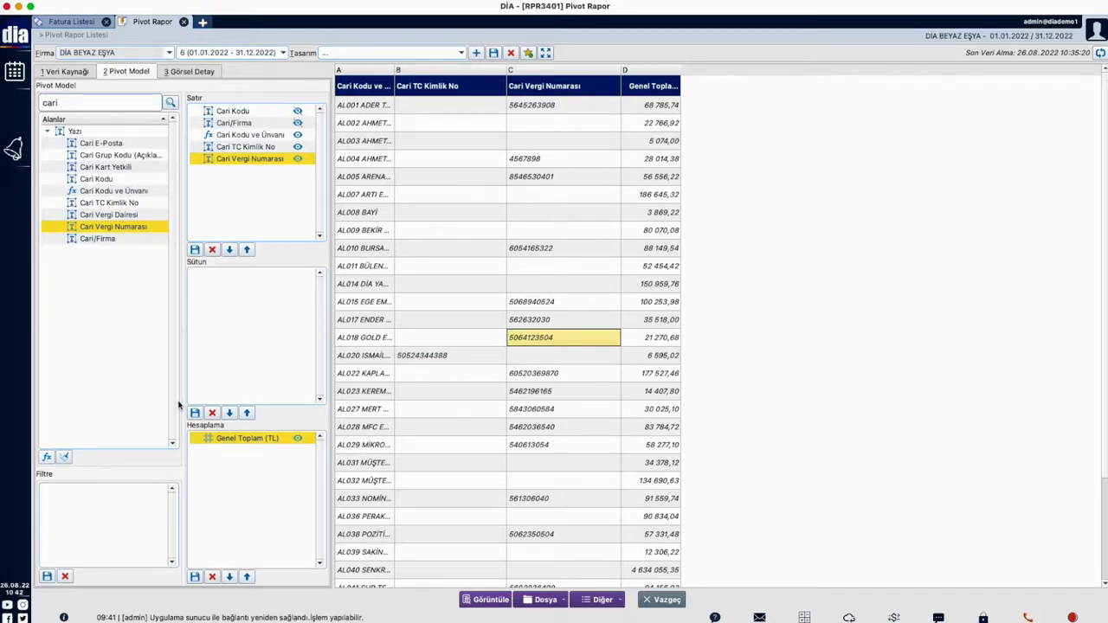
Create a new calculated field of type Yazı with the title Cari TC/Vergi No
click(46, 456)
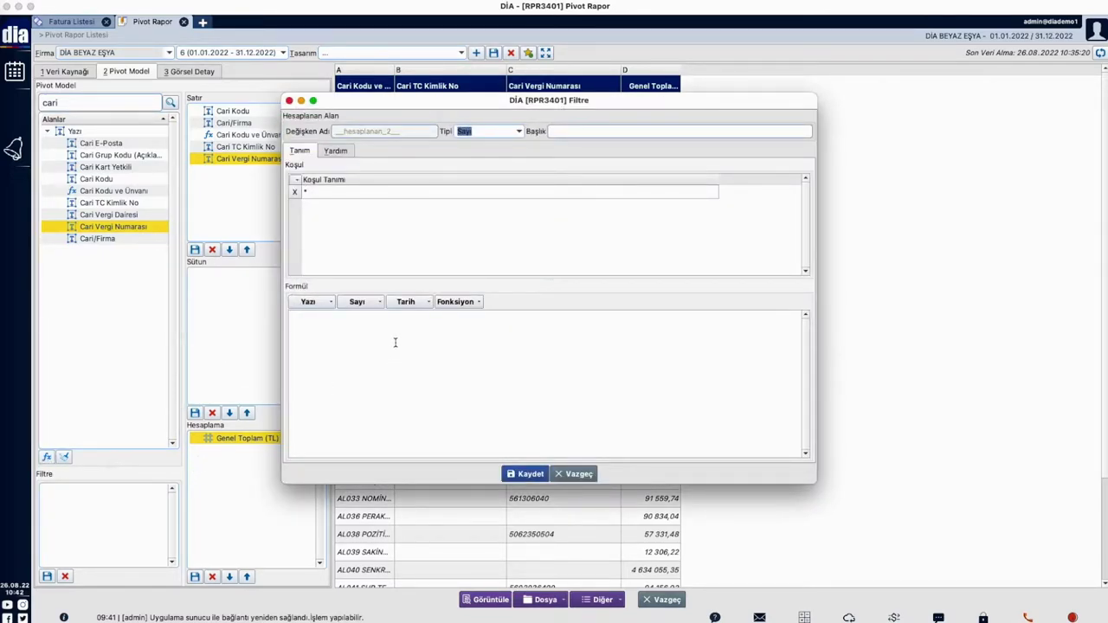
click(522, 134)
click(508, 152)
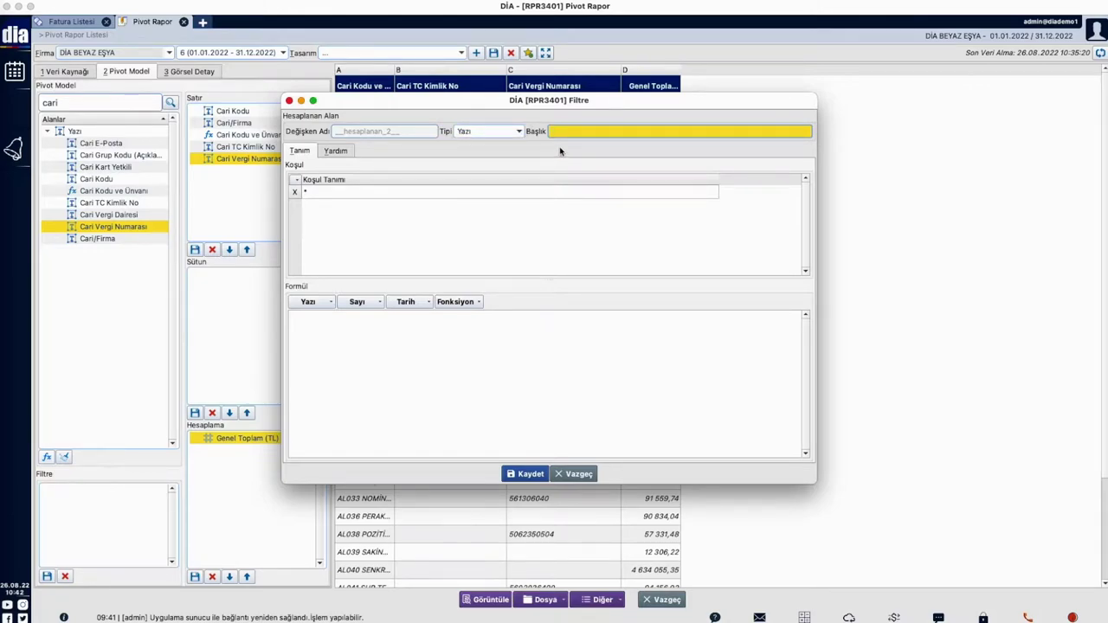
drag(587, 99, 672, 122)
click(655, 161)
text(Cari )
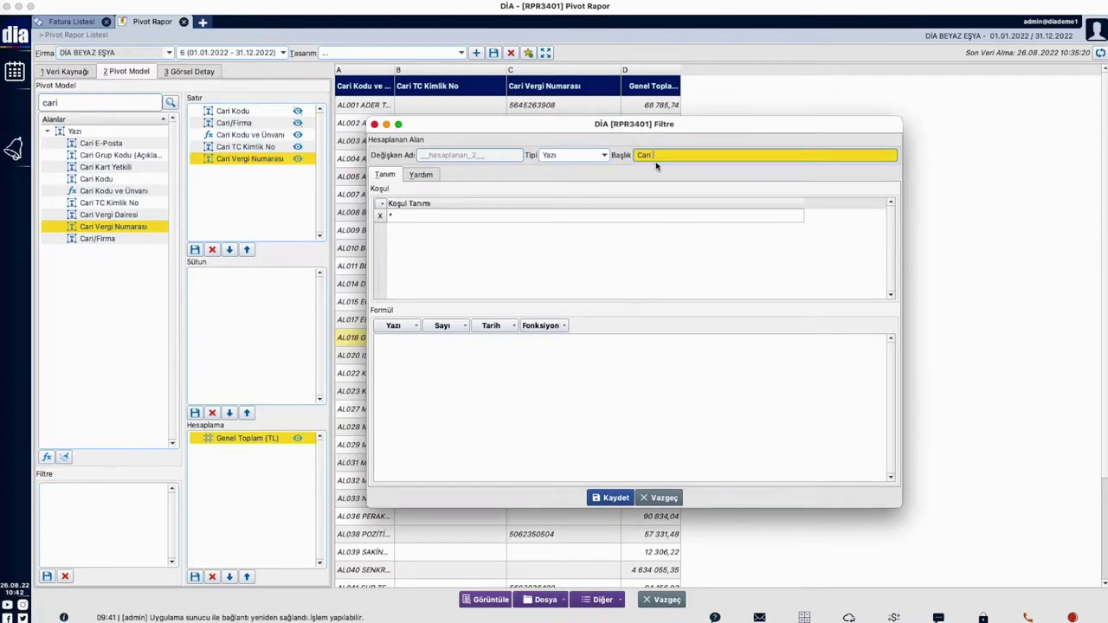
text(TC/Veri)
key(BackSpace)
text(gi No)
click(562, 252)
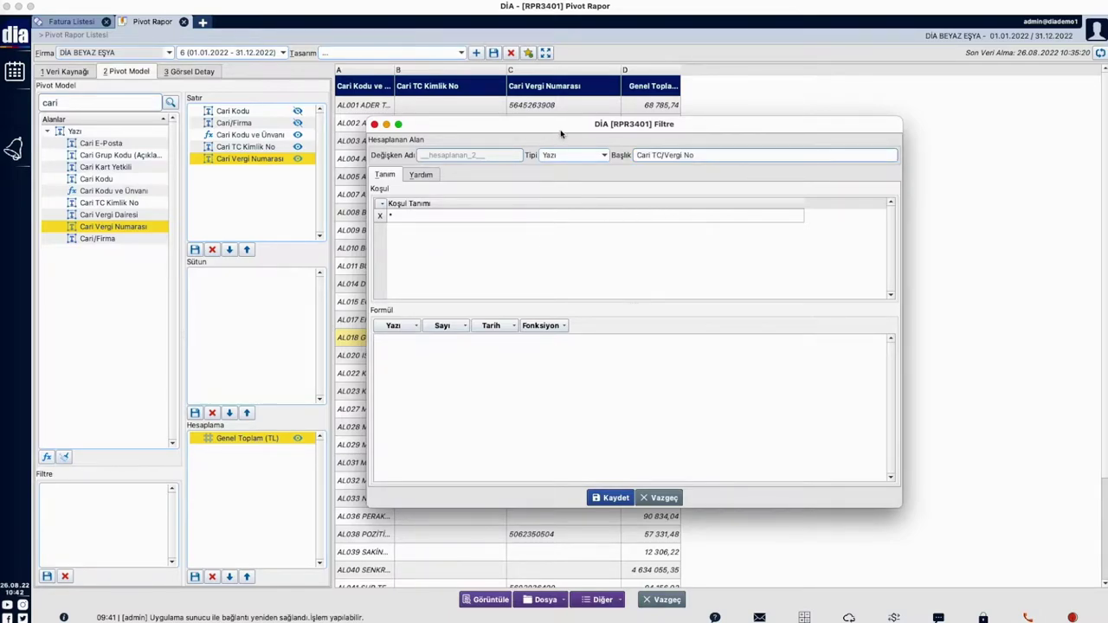
drag(564, 135, 746, 145)
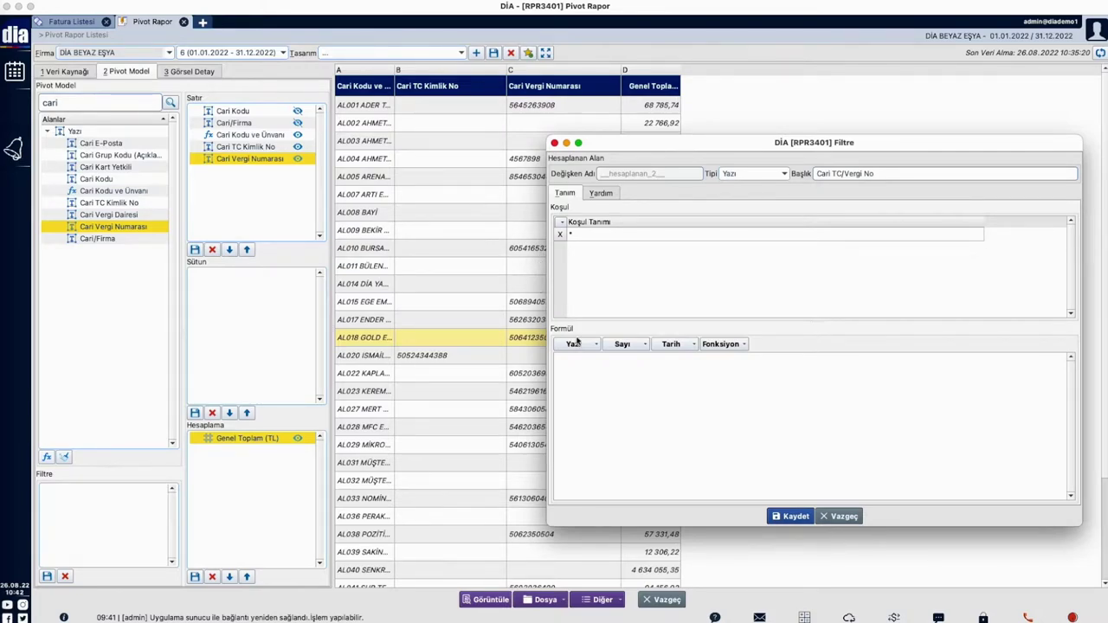
drag(643, 143, 614, 132)
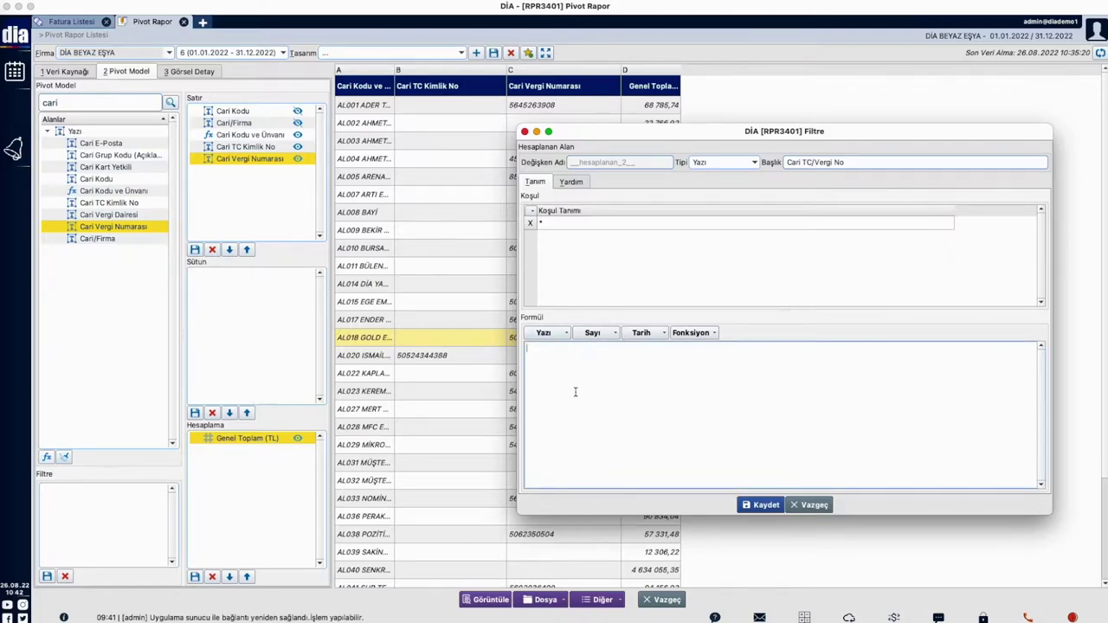
Build the expression TEXTLENGTH({__caritckimlikno}) in the calculated field's formula area
click(561, 333)
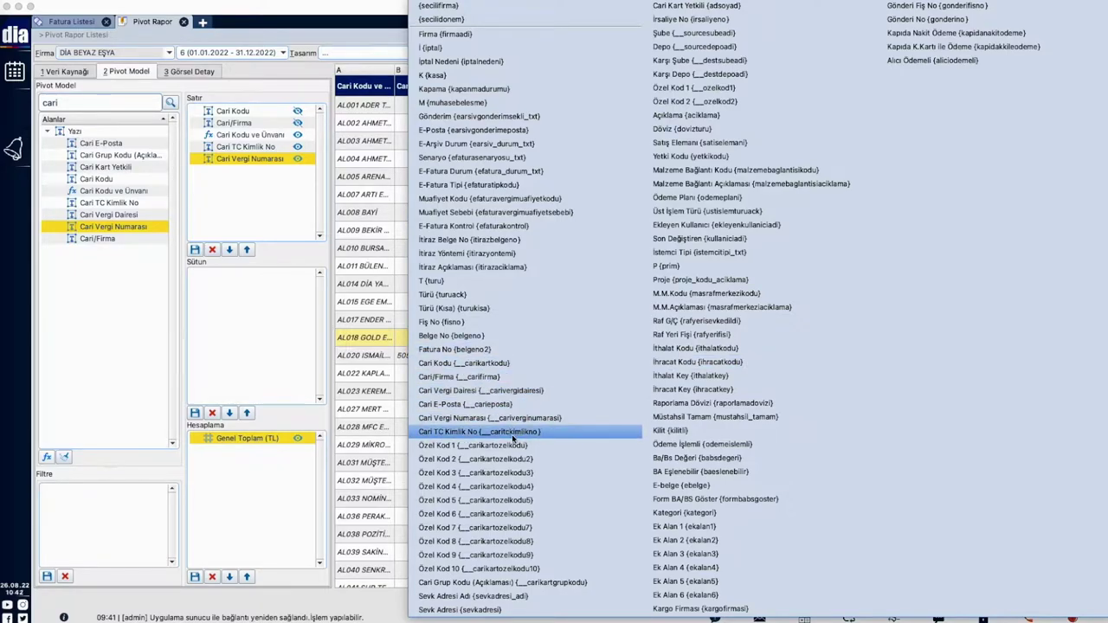
click(446, 439)
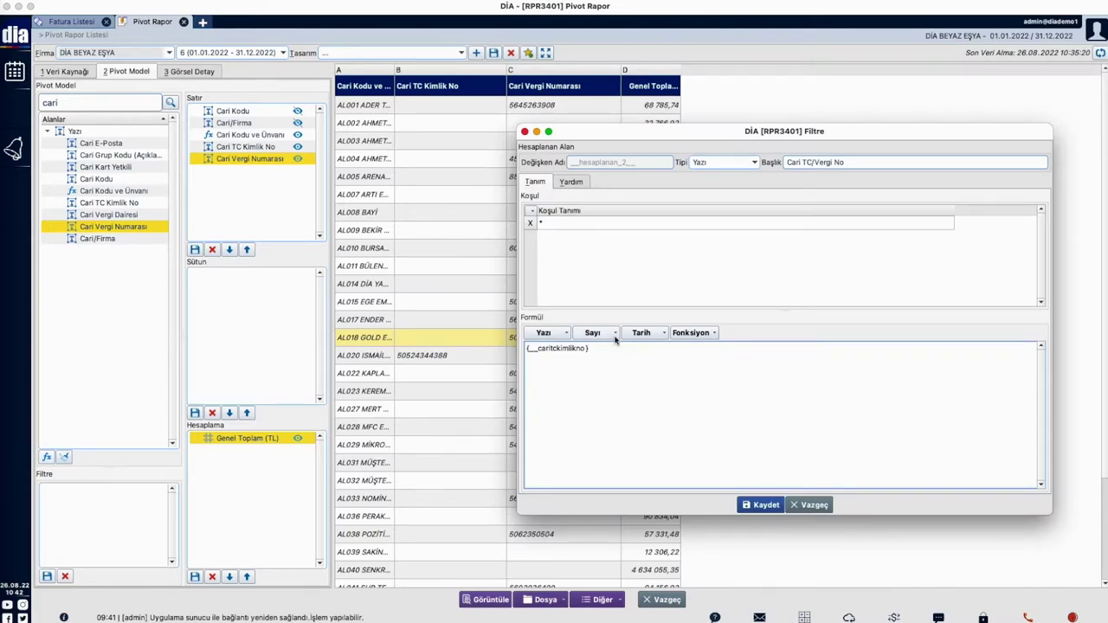
drag(607, 352, 511, 344)
click(645, 396)
click(716, 335)
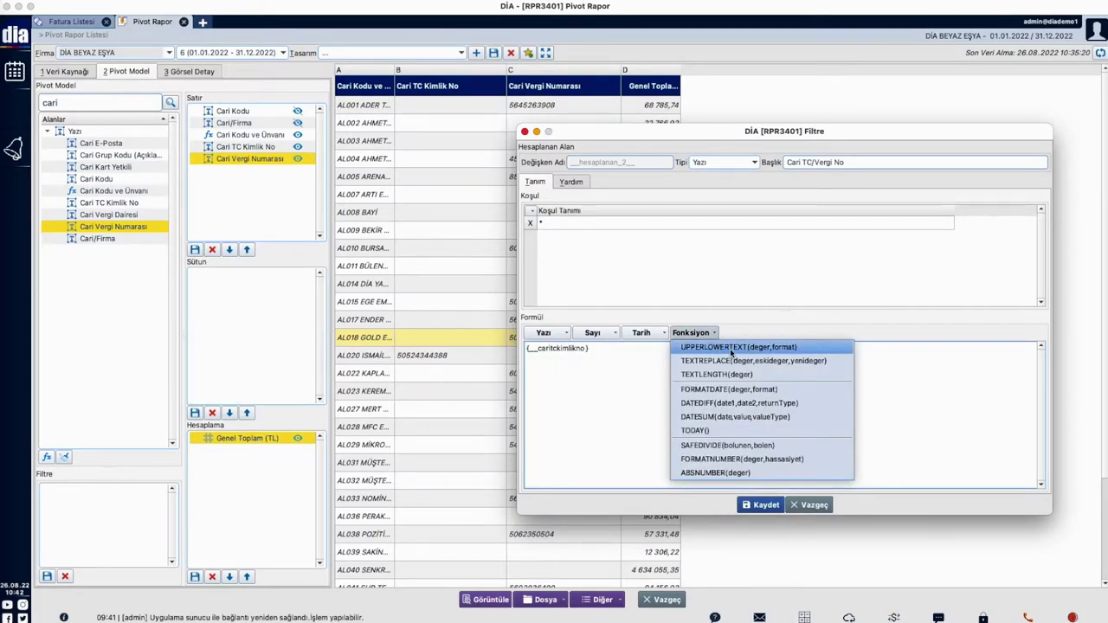
click(729, 376)
double_click(583, 348)
key(ctrl+c)
key(BackSpace)
double_click(586, 348)
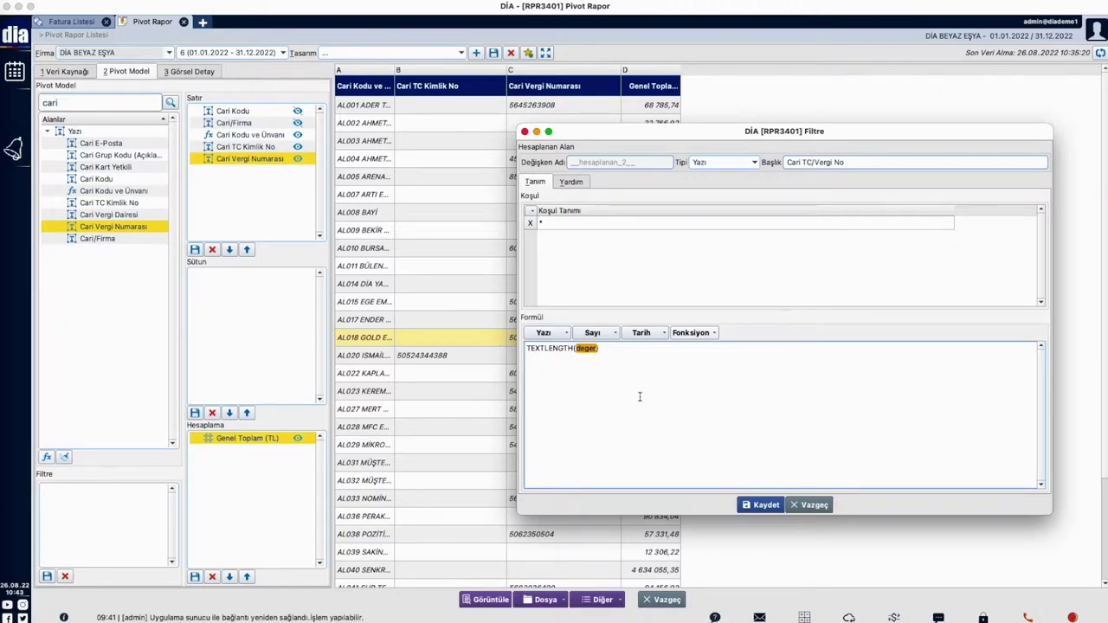
key(ctrl+v)
Copy the expression into the first condition and complete it as TEXTLENGTH({__caritckimlikno}) > 0
drag(667, 349, 485, 346)
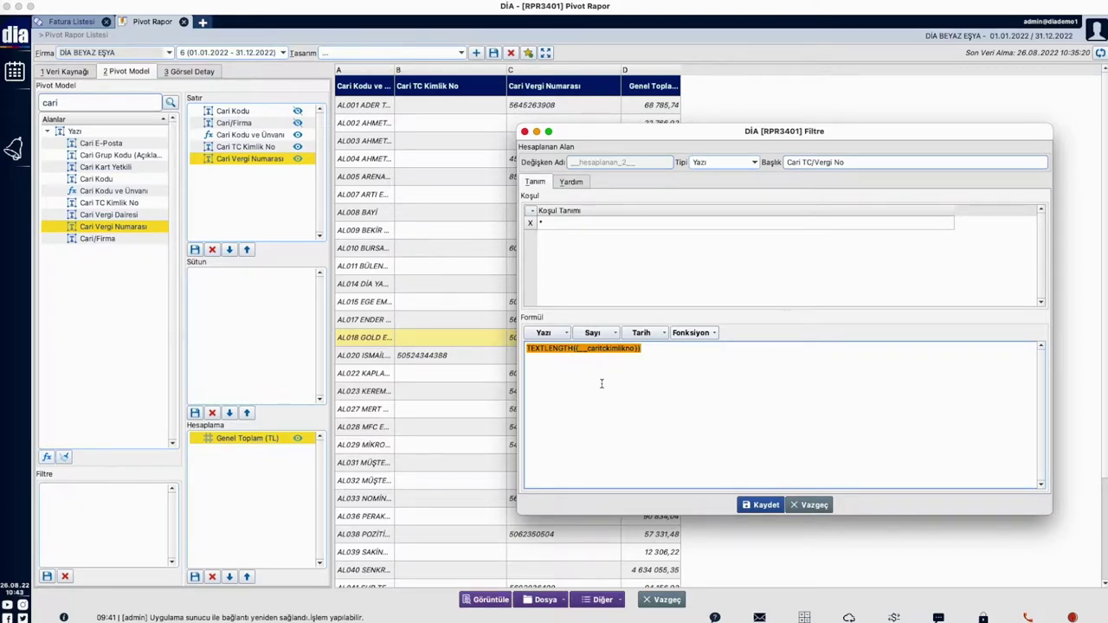
click(568, 224)
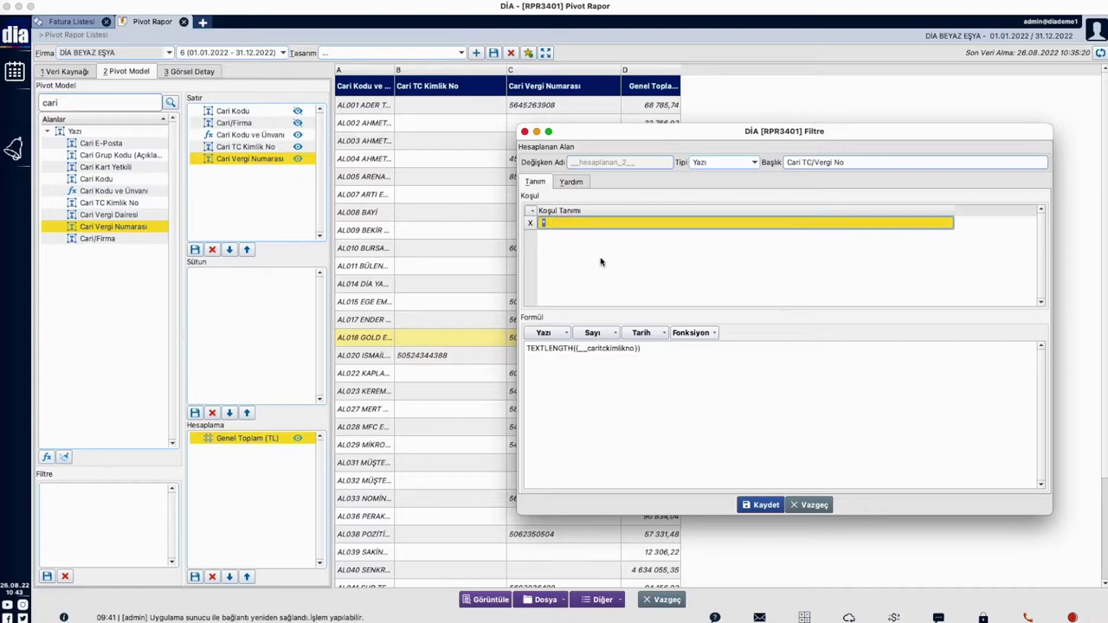
text(TEXTLENGTH((__caritckimlikno)))
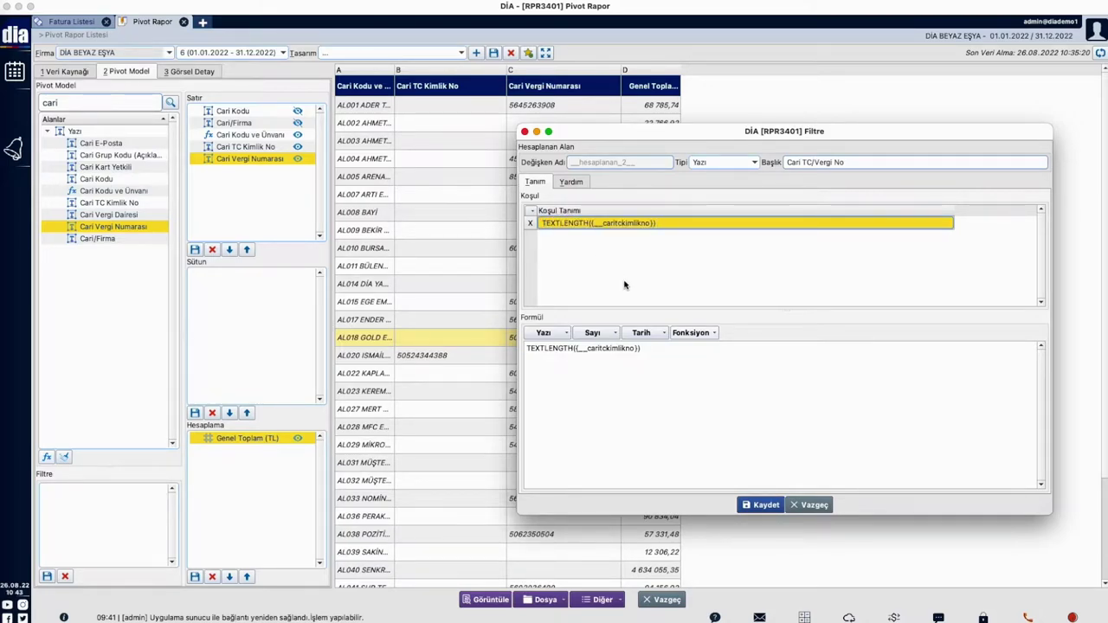
text(>)
key(Left)
text(0)
key(Return)
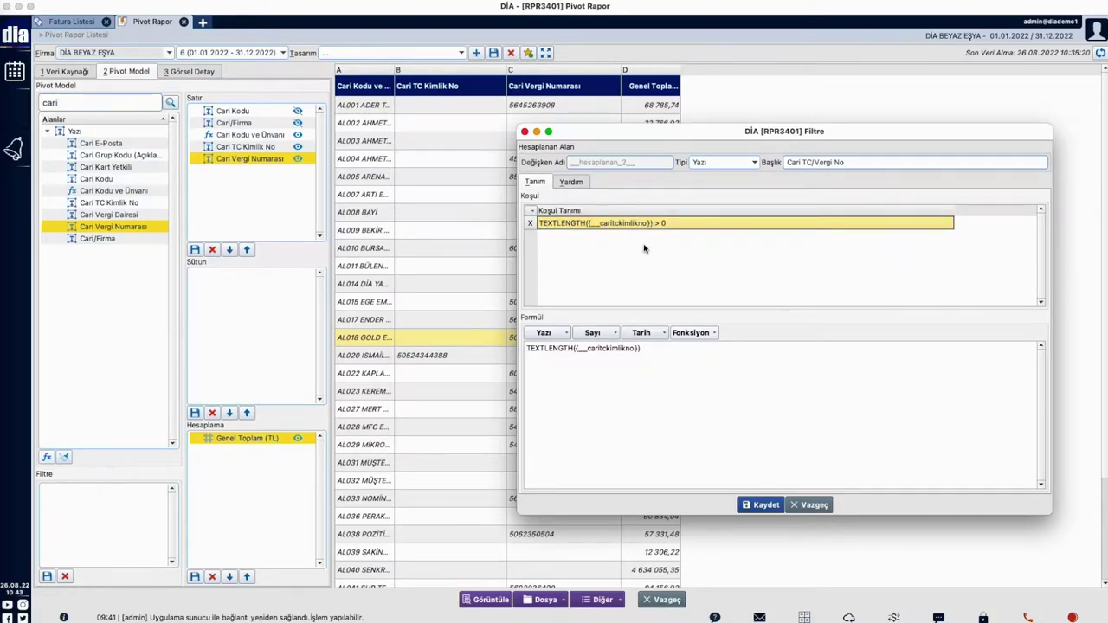
Reduce the first condition's formula to just {__caritckimlikno}
click(576, 348)
key(shift+Home)
key(BackSpace)
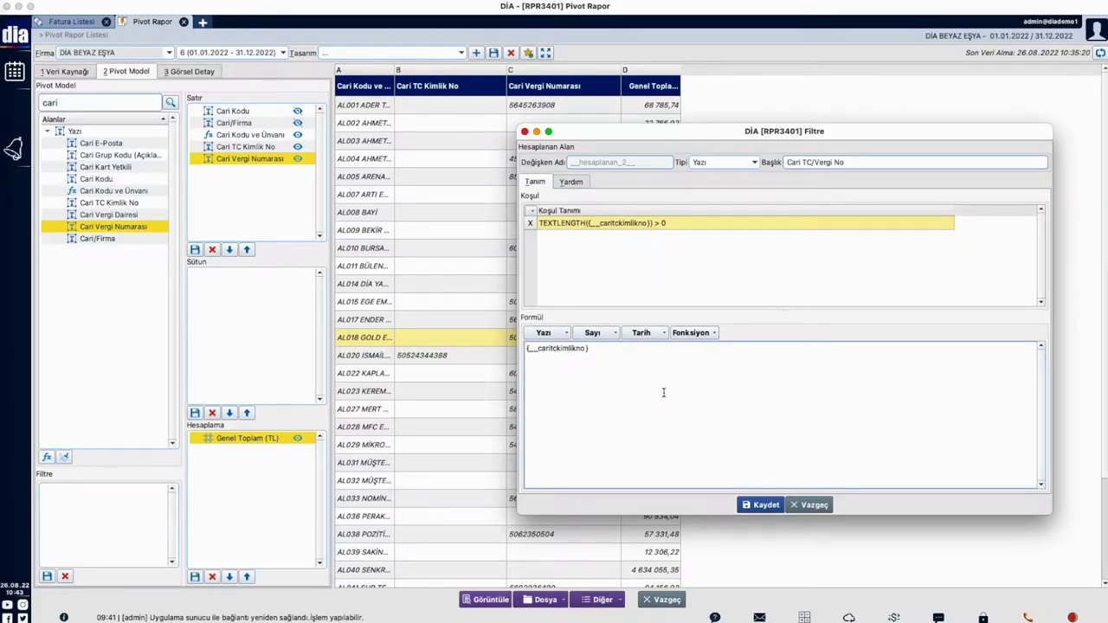
triple_click(626, 361)
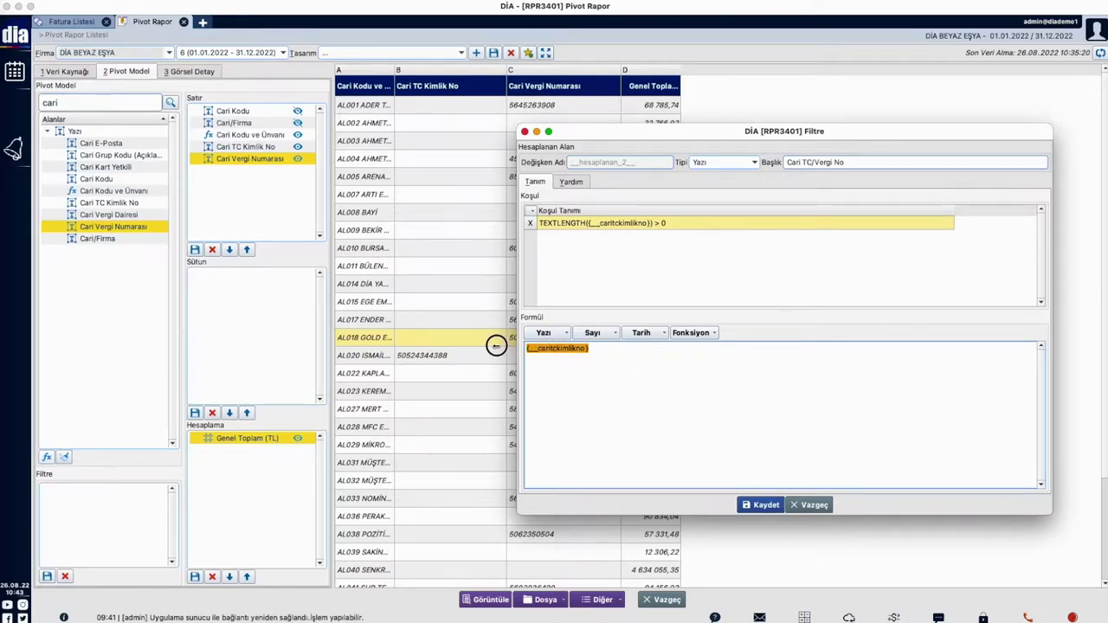
Add a second condition row copied from the first and insert {__cariverginumarasi} as its formula
click(593, 223)
key(Down)
double_click(662, 223)
key(ctrl+c)
click(641, 238)
key(ctrl+v)
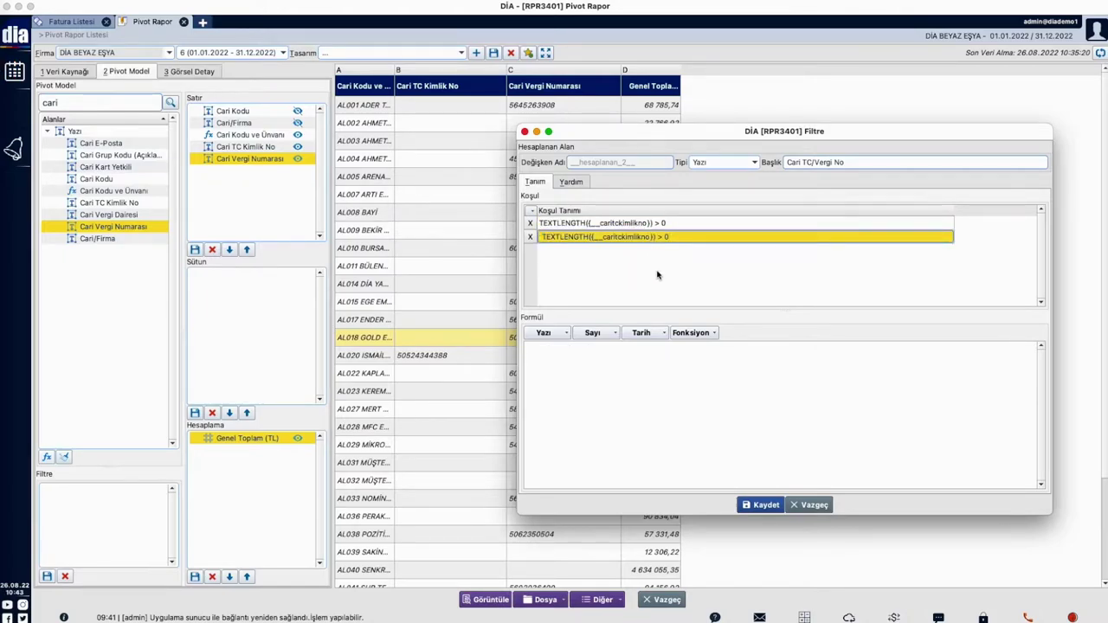
key(ctrl+space)
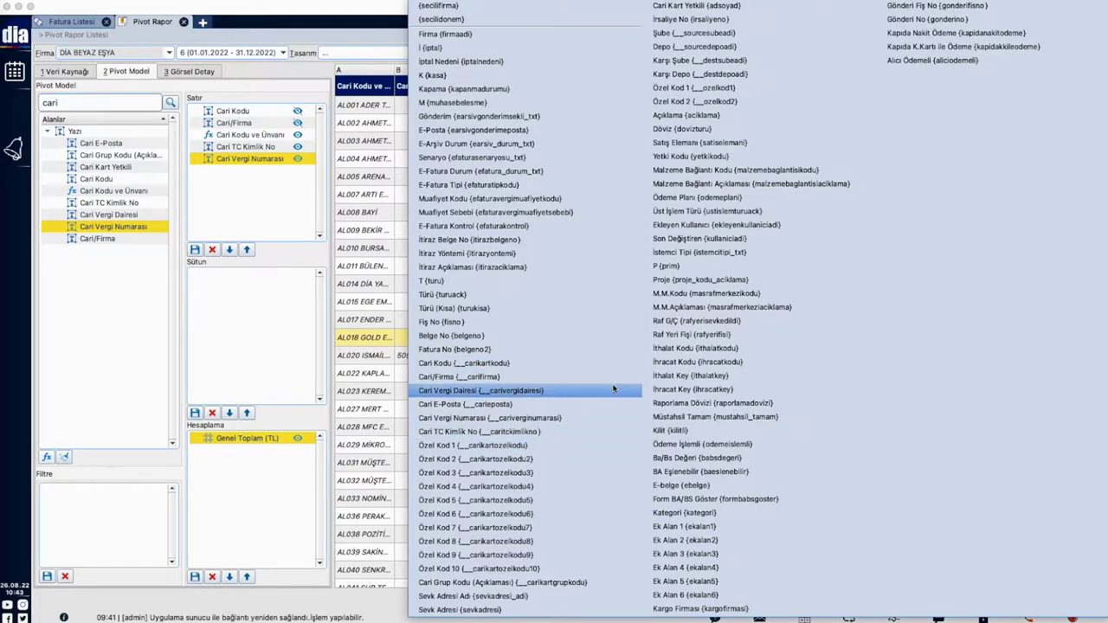
click(573, 416)
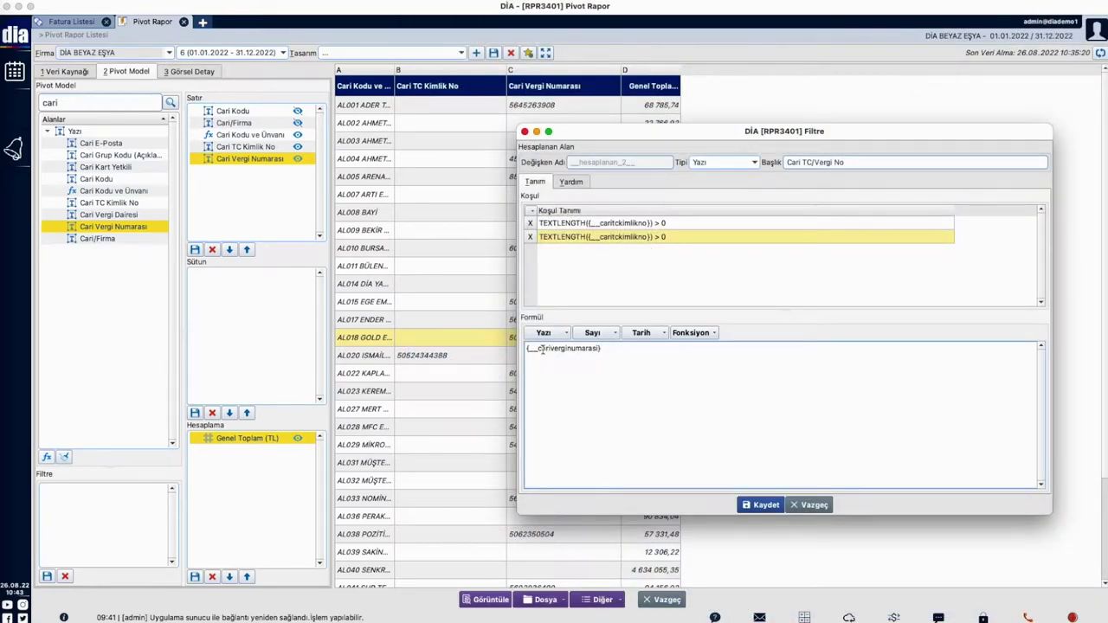
Replace the field in the second condition so it reads TEXTLENGTH({__cariverginumarasi}) > 0
double_click(541, 348)
click(623, 349)
double_click(637, 351)
double_click(614, 236)
double_click(617, 236)
key(super+v)
key(BackSpace)
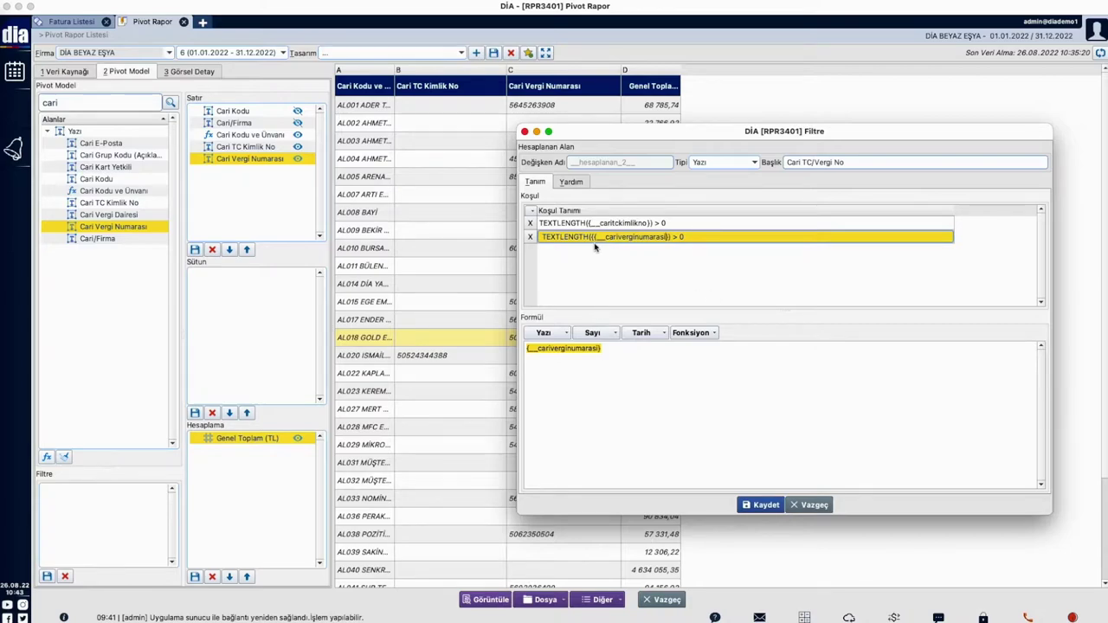
double_click(598, 227)
click(648, 290)
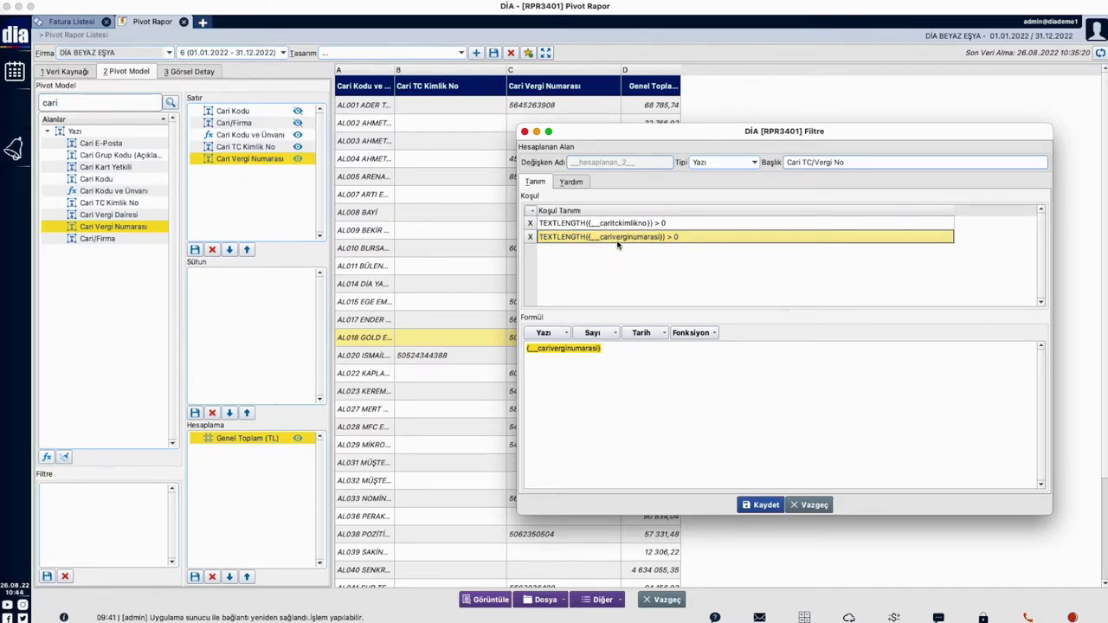
Add a third condition * with an empty-text formula, and check the formula behind each of the three conditions
click(620, 235)
click(654, 293)
click(569, 366)
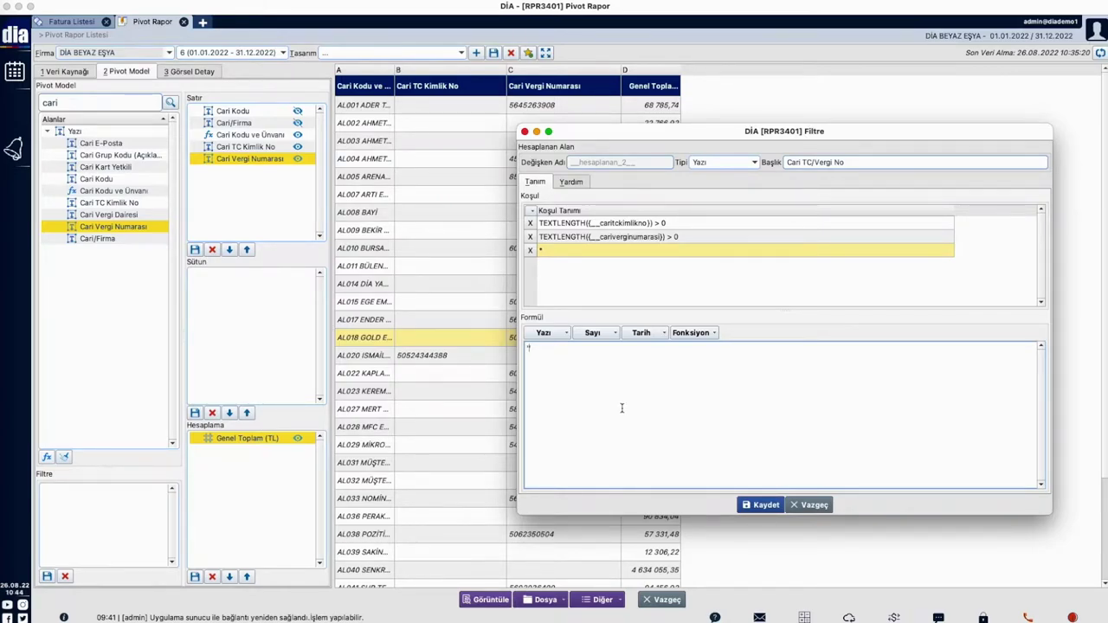
click(607, 226)
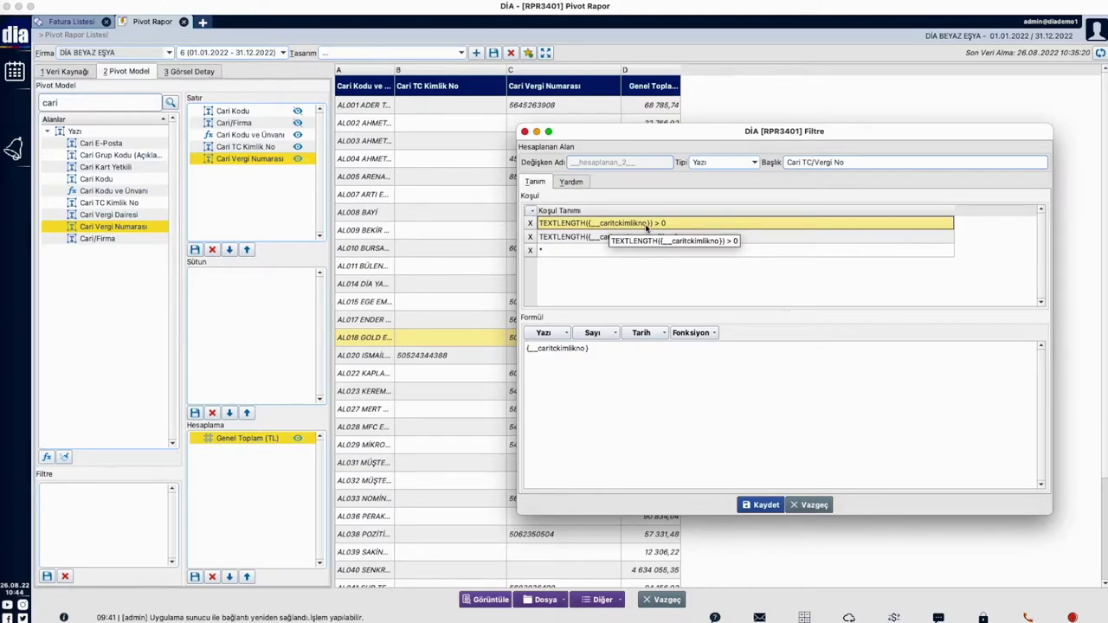
click(640, 239)
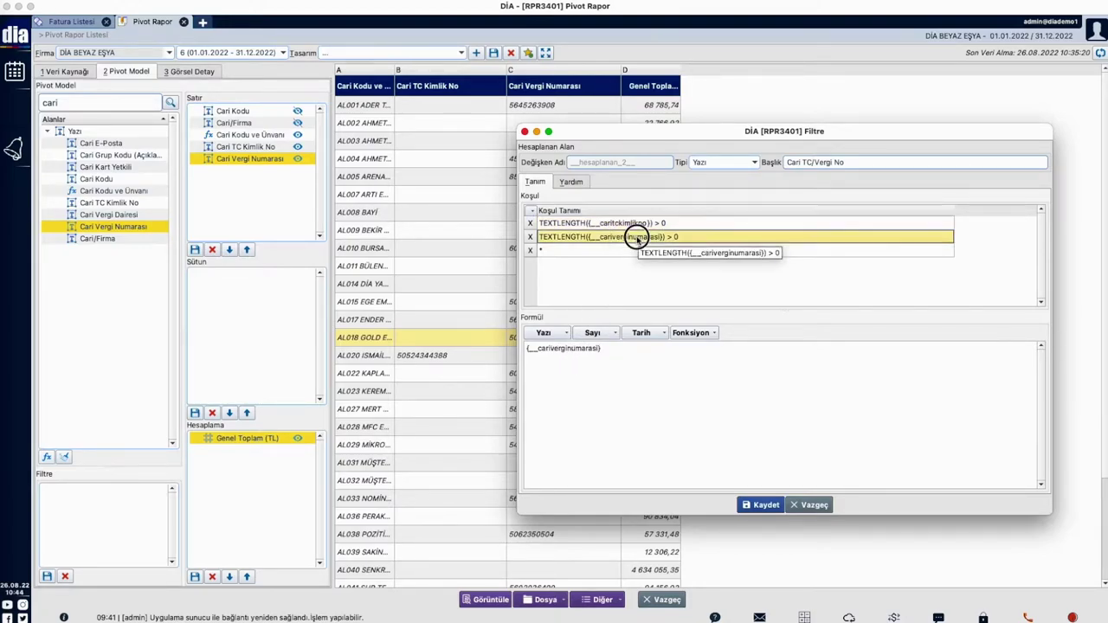
click(588, 253)
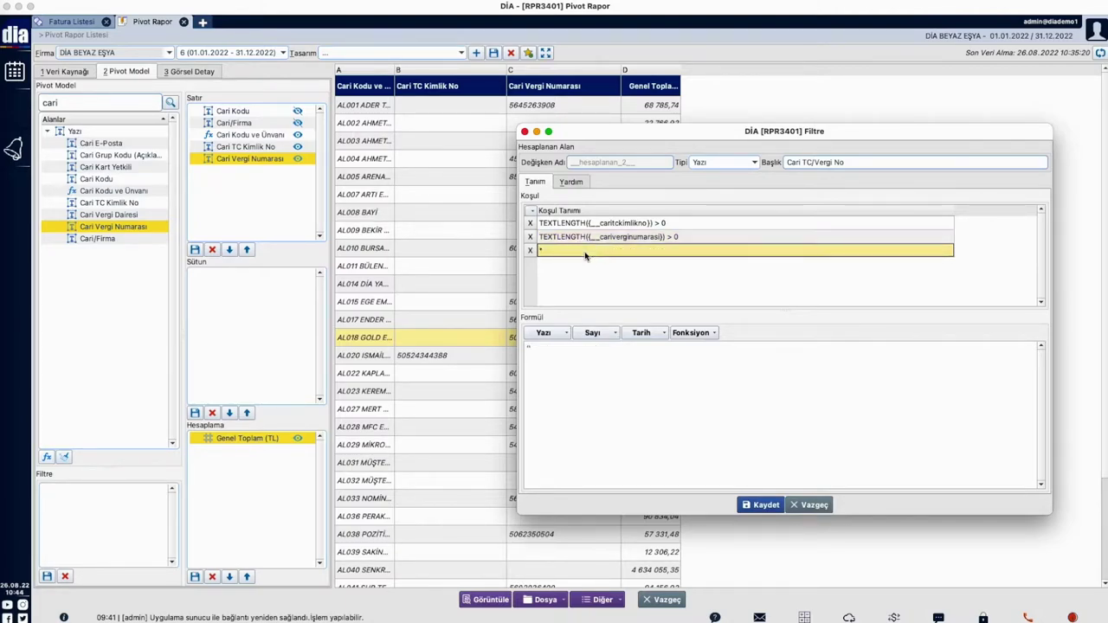
Save the calculated field and show Cari TC/Vergi No as an additional row field in the generated report
click(758, 508)
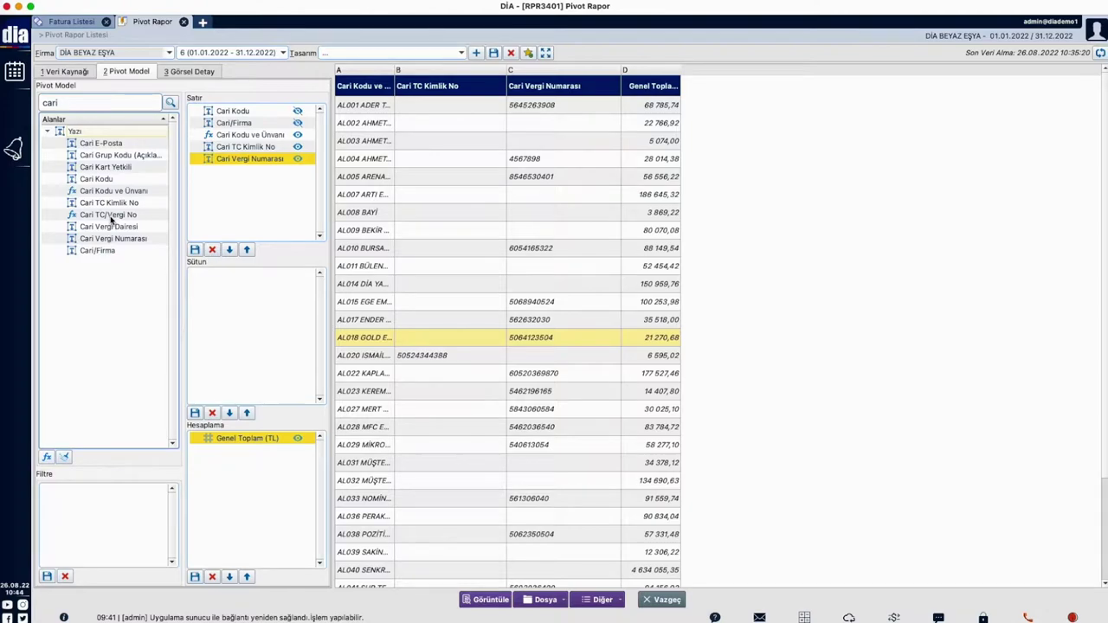
drag(108, 217, 277, 206)
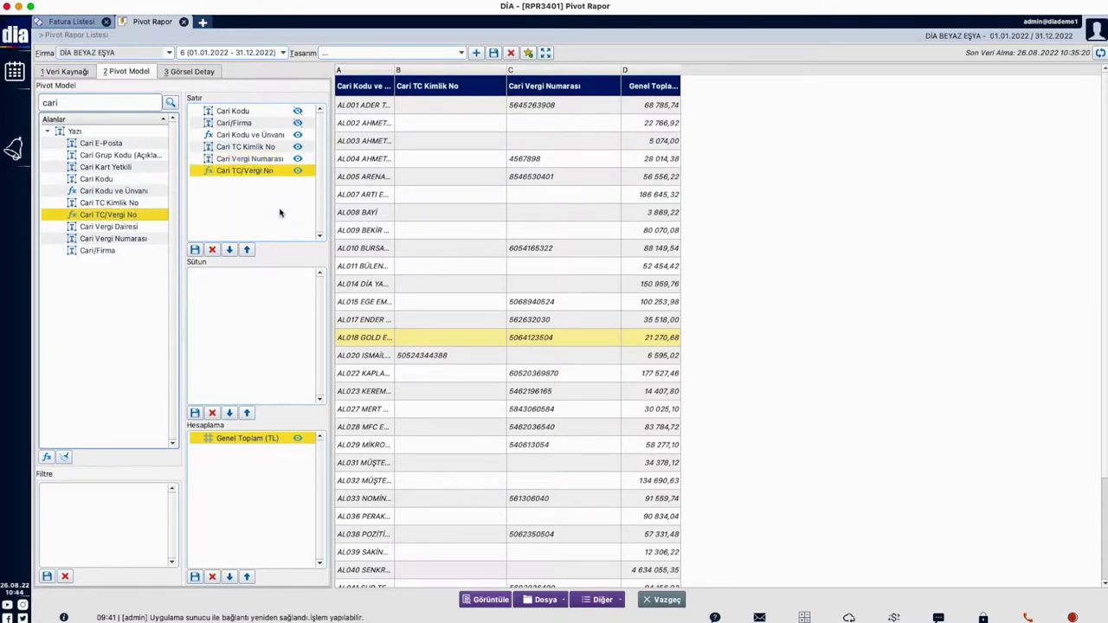
click(491, 600)
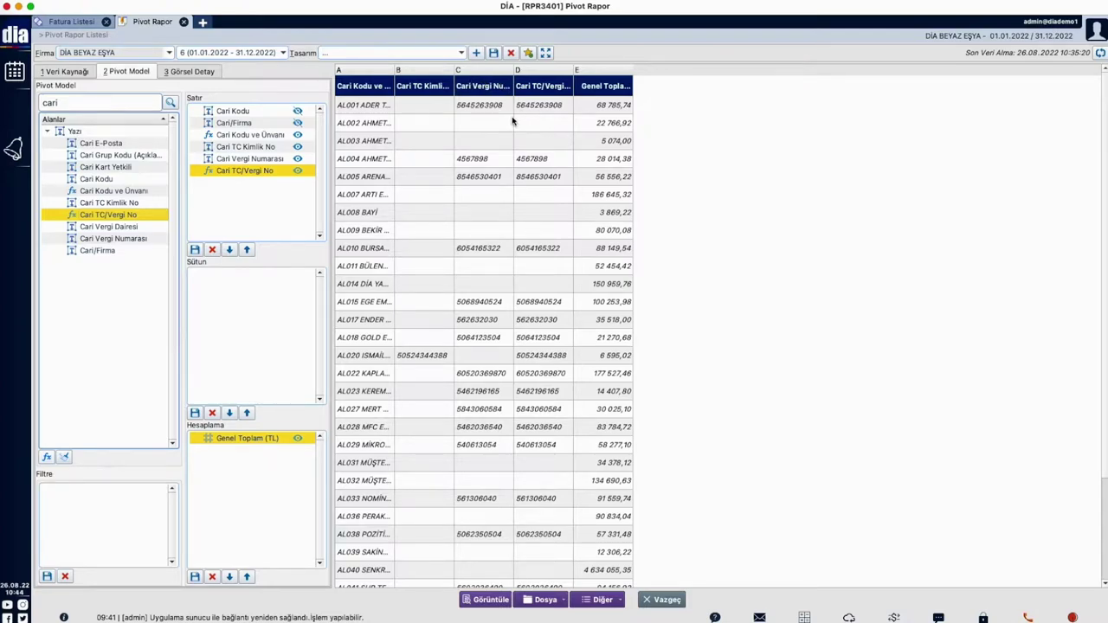
Compare the Cari TC/Vergi No column with the Cari TC Kimlik No and Cari Vergi Numarası columns across several customers
click(483, 106)
click(559, 106)
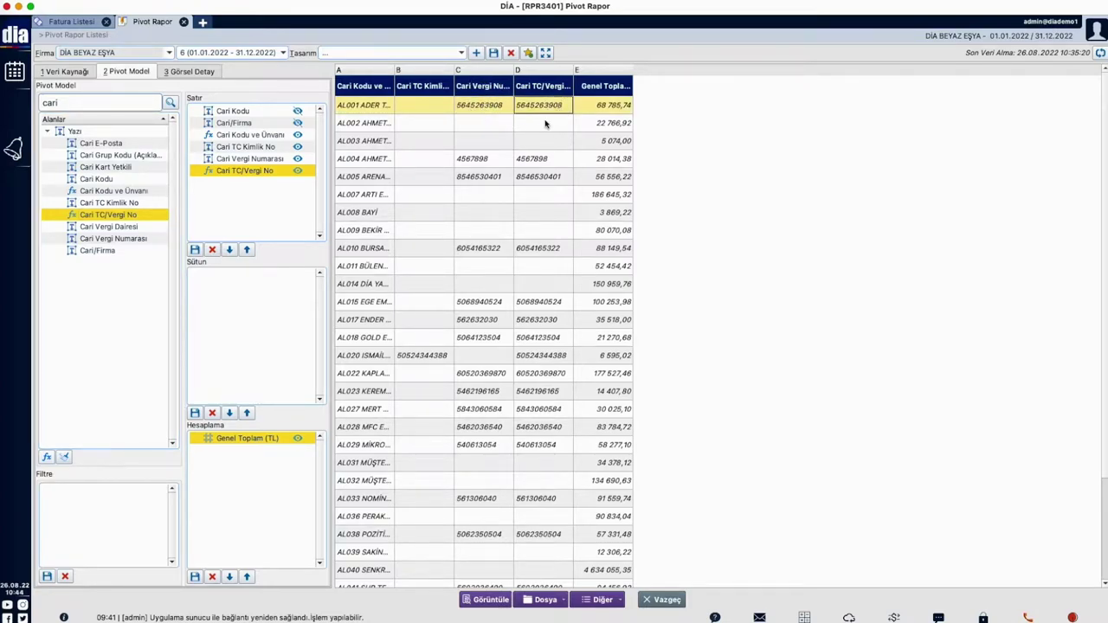
click(487, 159)
click(477, 178)
click(543, 178)
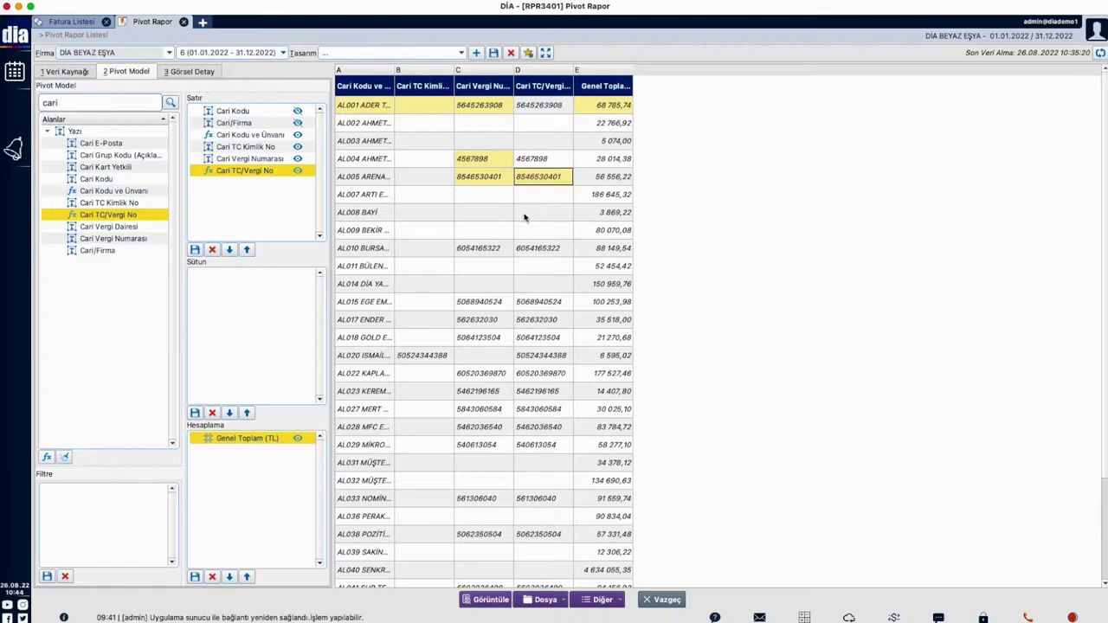
click(425, 358)
click(487, 358)
click(438, 356)
click(540, 362)
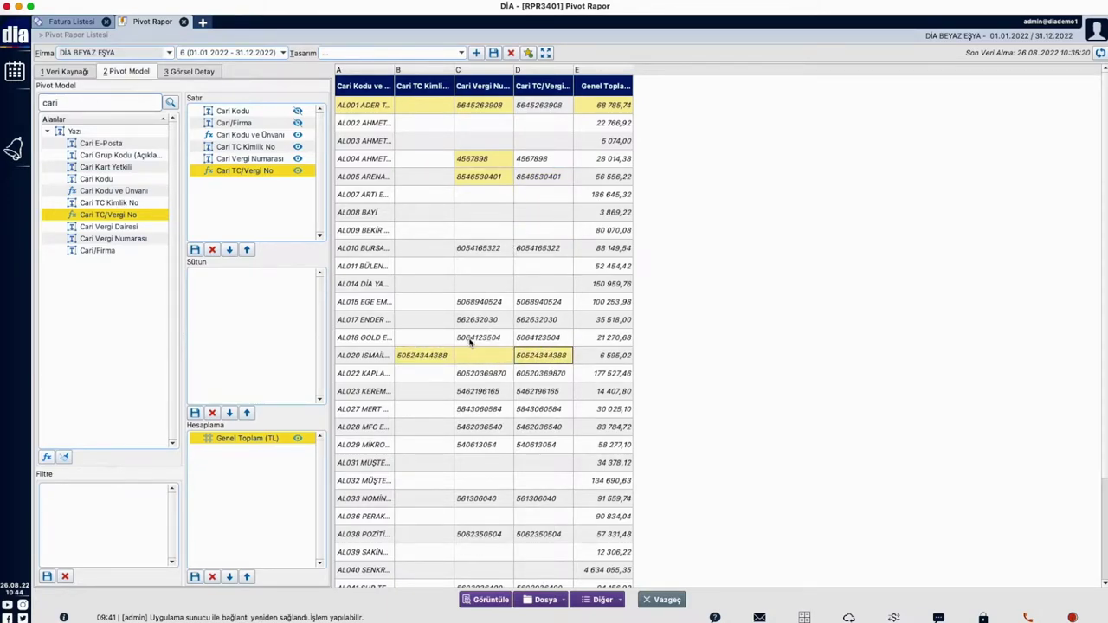
scroll(483, 329, down, 2)
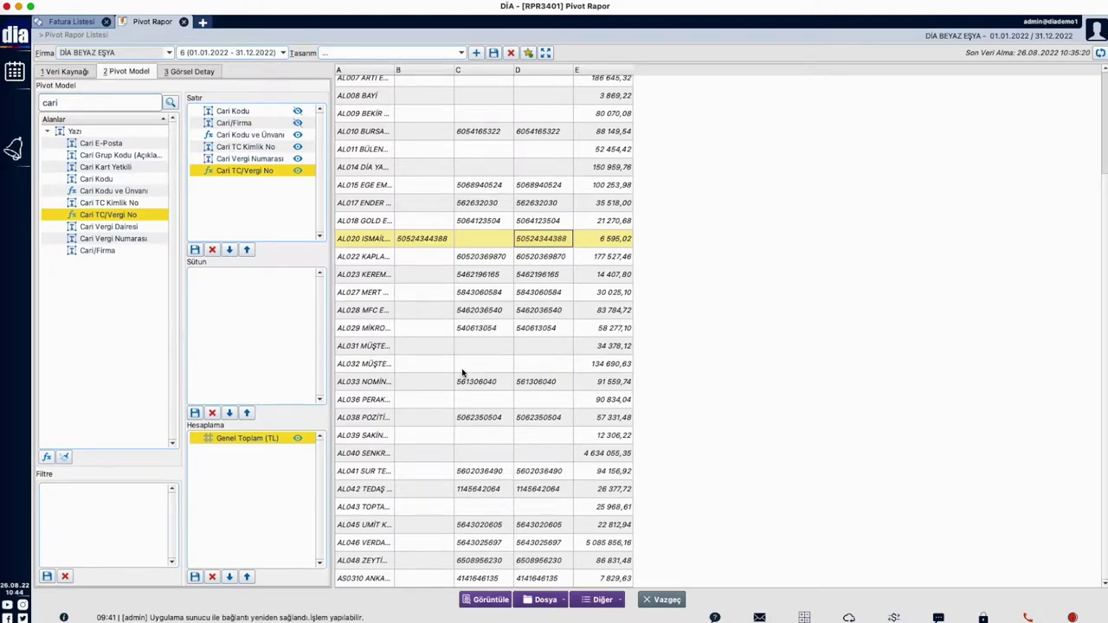
scroll(483, 316, up, 2)
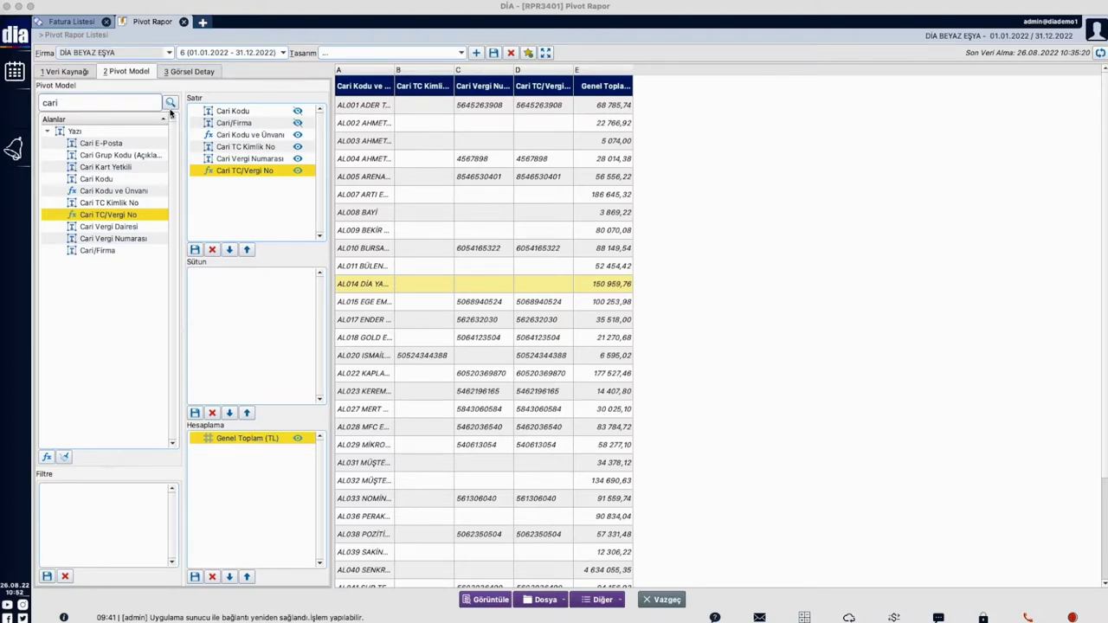
Clear the pivot work area and add Genel Toplam (TL) as the calculation field
click(65, 457)
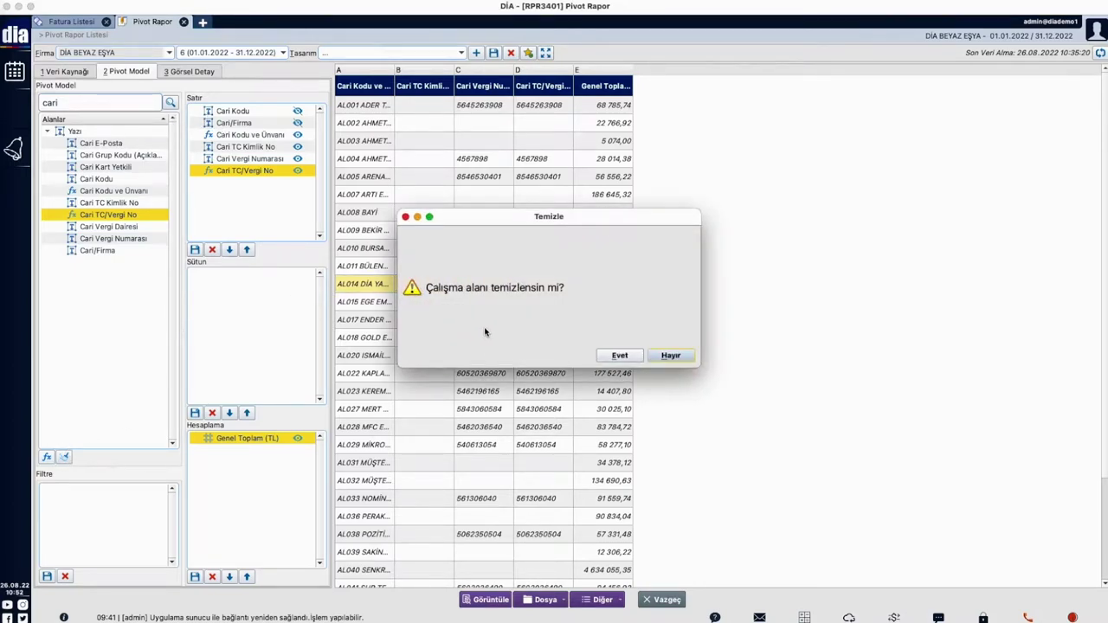
click(610, 362)
double_click(97, 103)
text(genel)
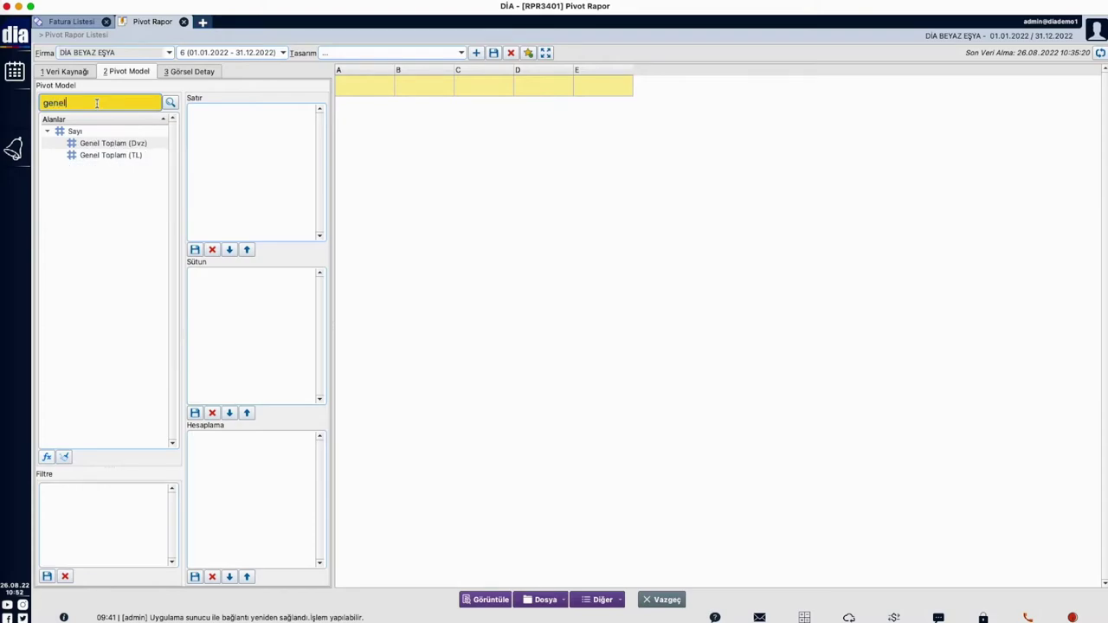
drag(91, 156, 235, 482)
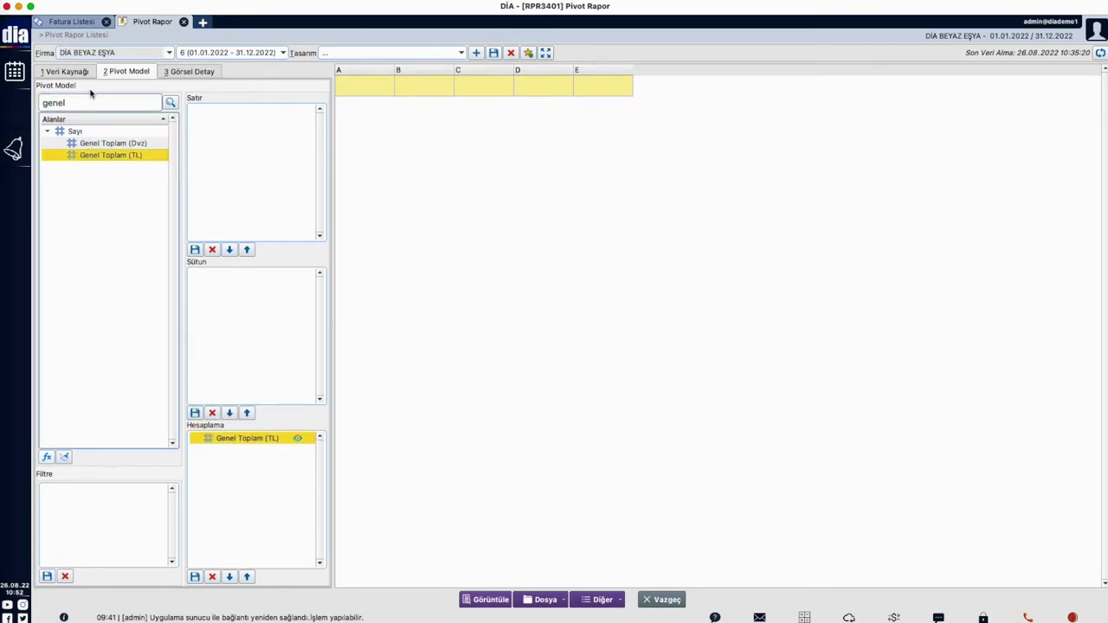
Find the Türü field, add it as the row field and generate the report of totals by invoice type
double_click(95, 105)
text(fatura)
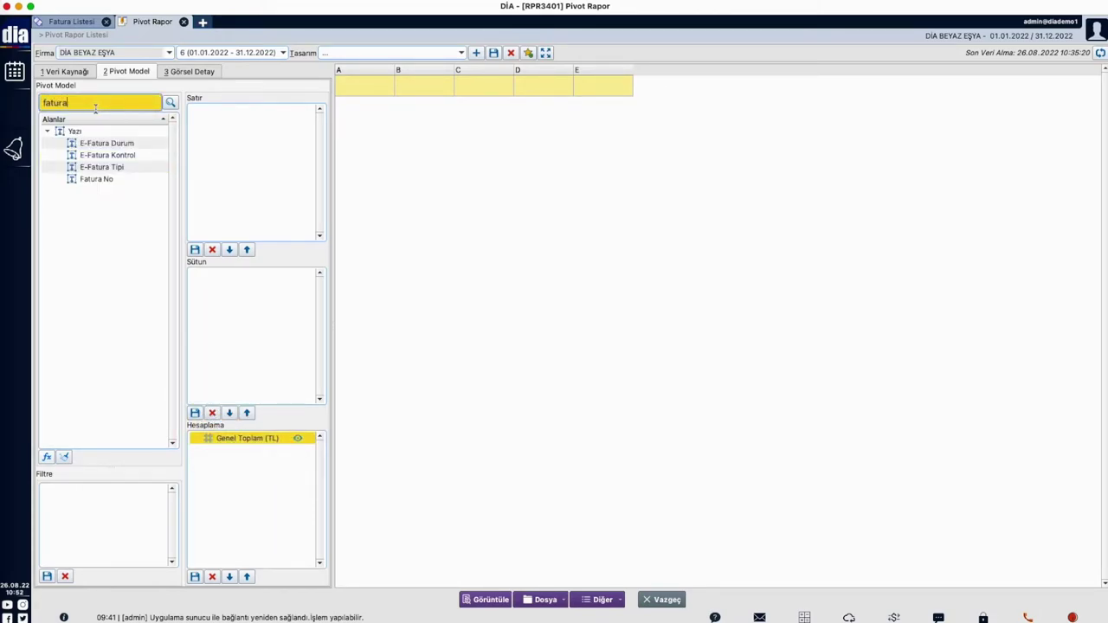
key(BackSpace)
key(BackSpace)
key(BackSpace)
key(BackSpace)
key(BackSpace)
key(BackSpace)
text(tür)
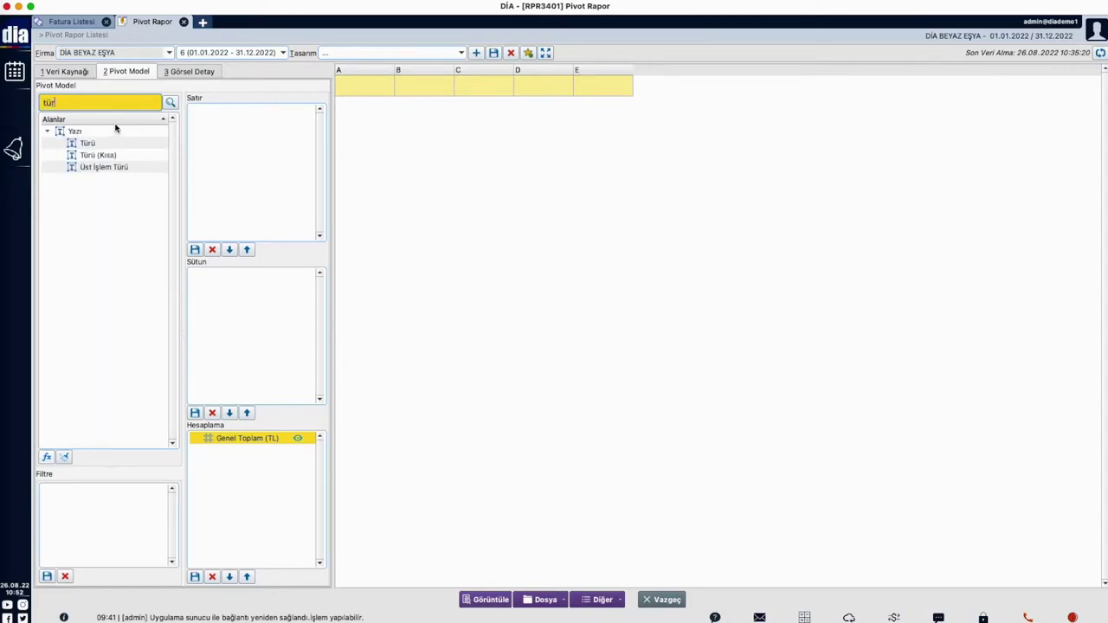
drag(92, 142, 223, 168)
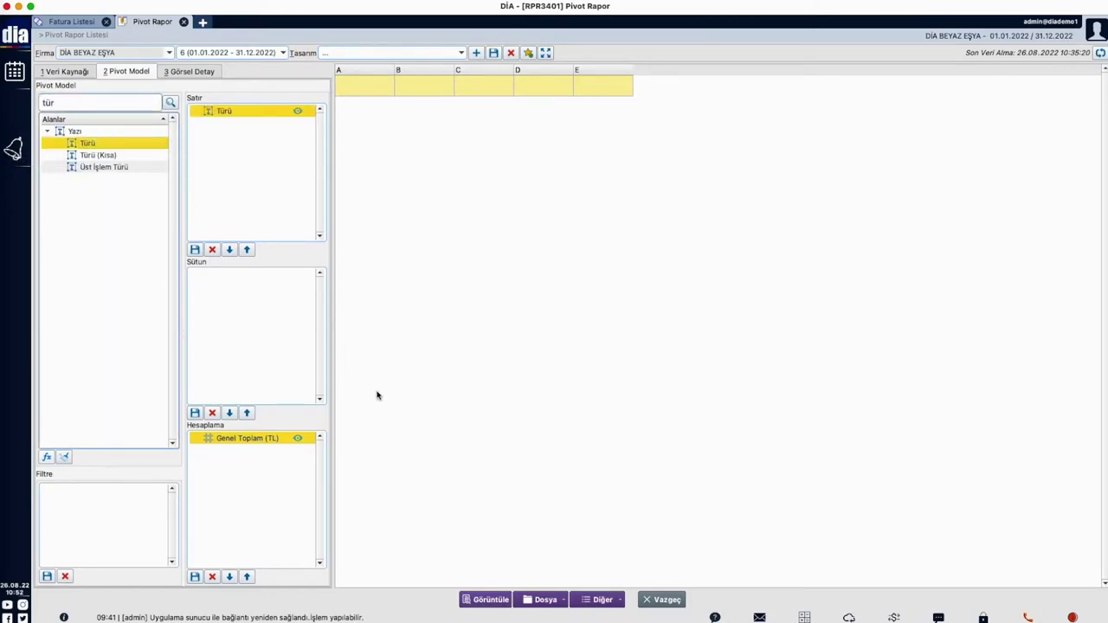
click(491, 600)
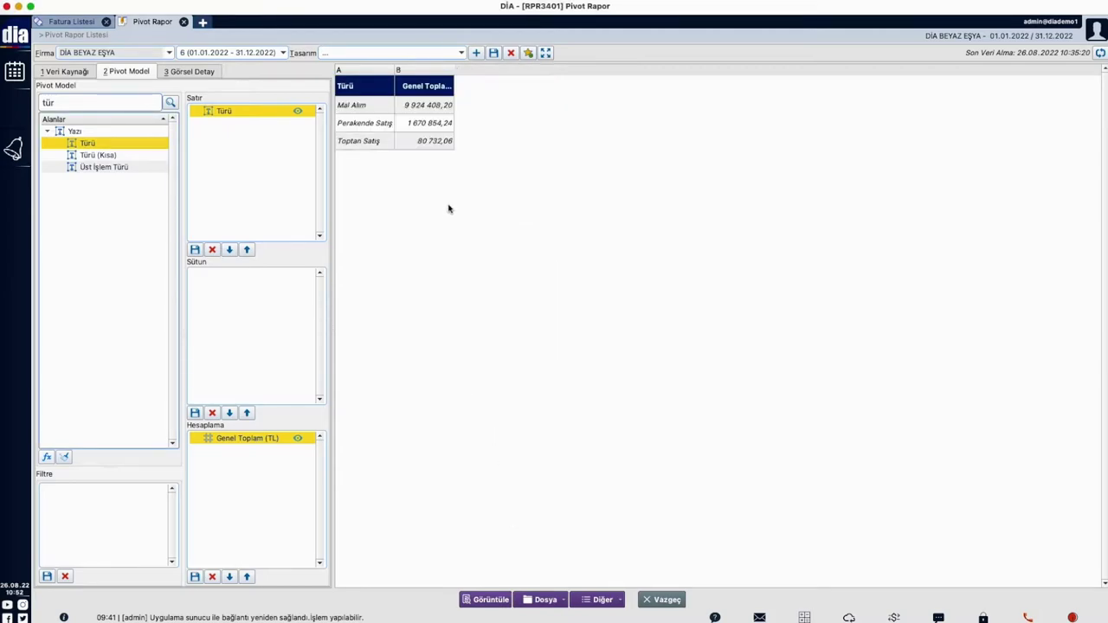
click(384, 124)
click(382, 143)
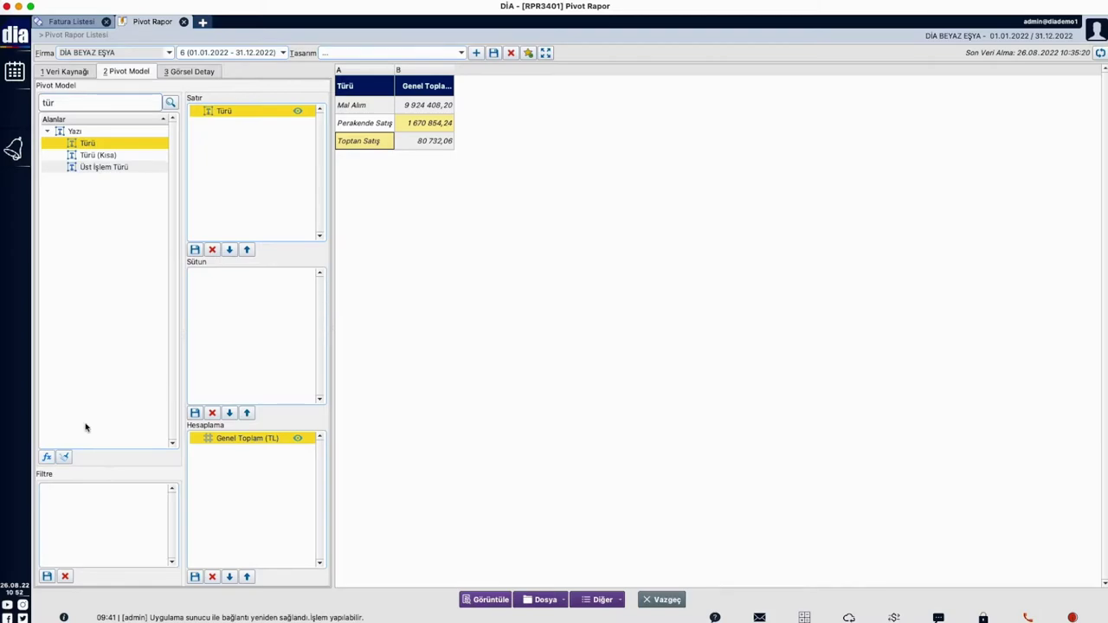
Create a new calculated field of type Yazı with the title "Alım mı Satış mı"
click(48, 458)
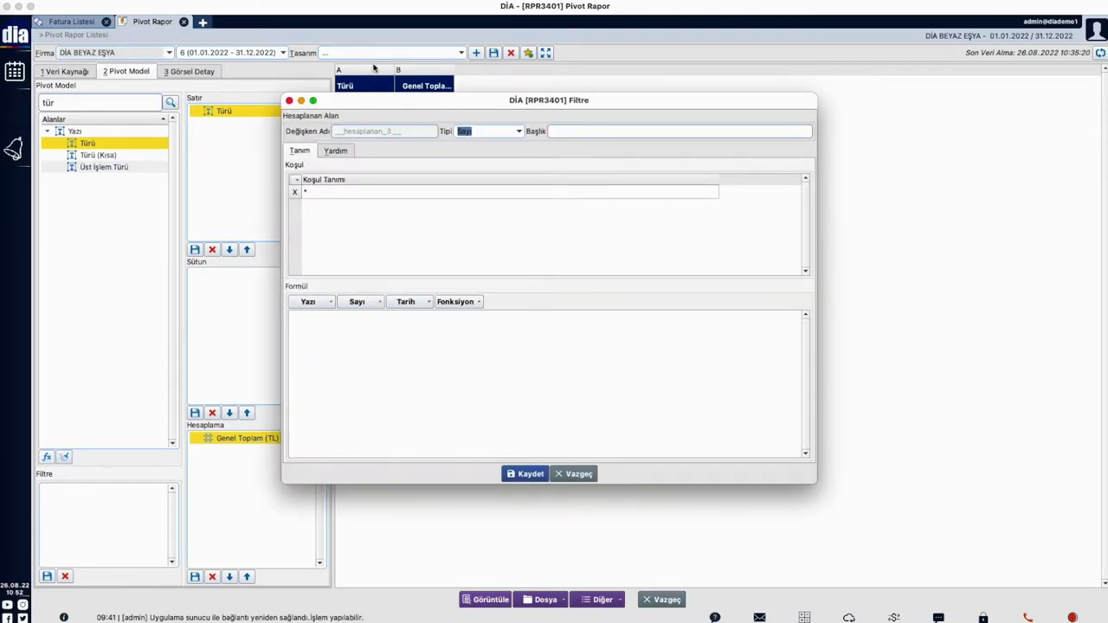
drag(513, 102, 695, 144)
click(678, 176)
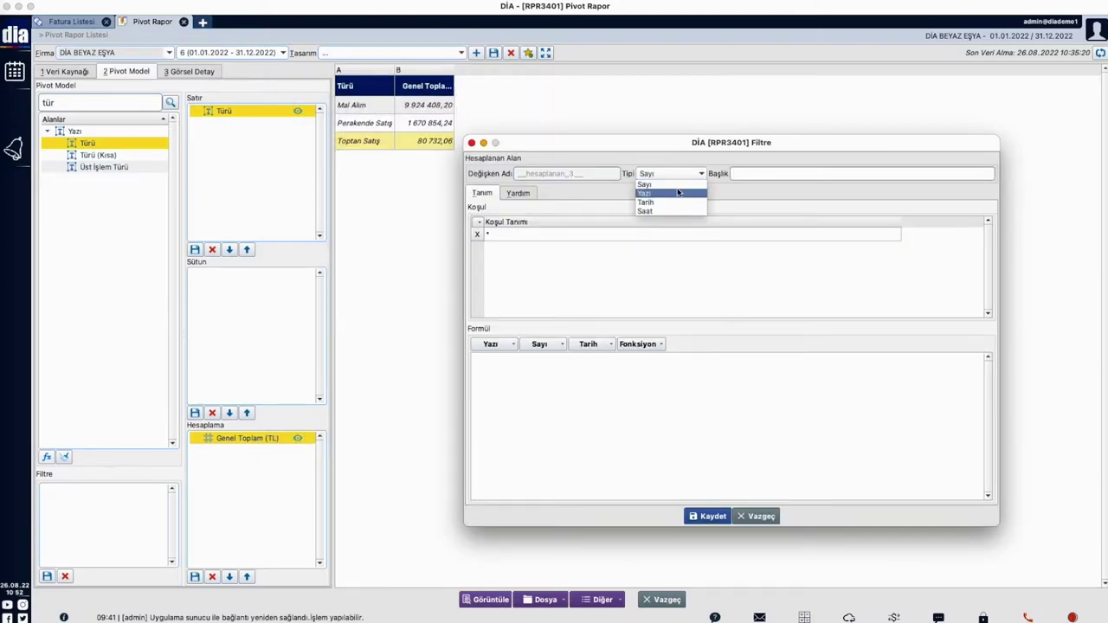
click(682, 192)
text(Alım mı Satış mı)
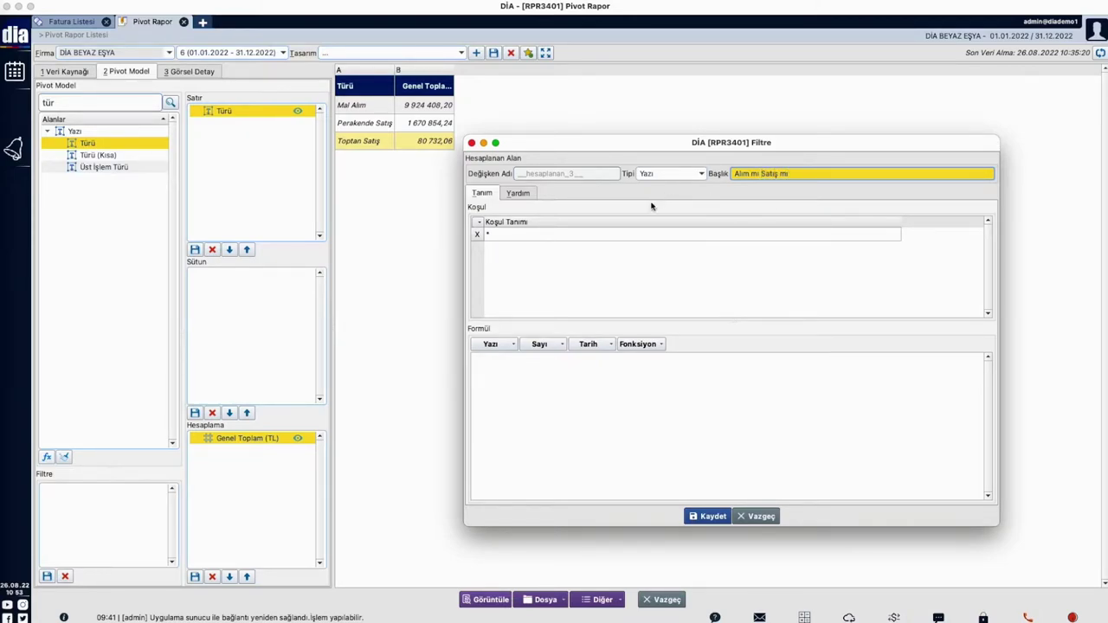
Insert the T {turu} field through the formula area and move it into the first condition in place of *
click(526, 367)
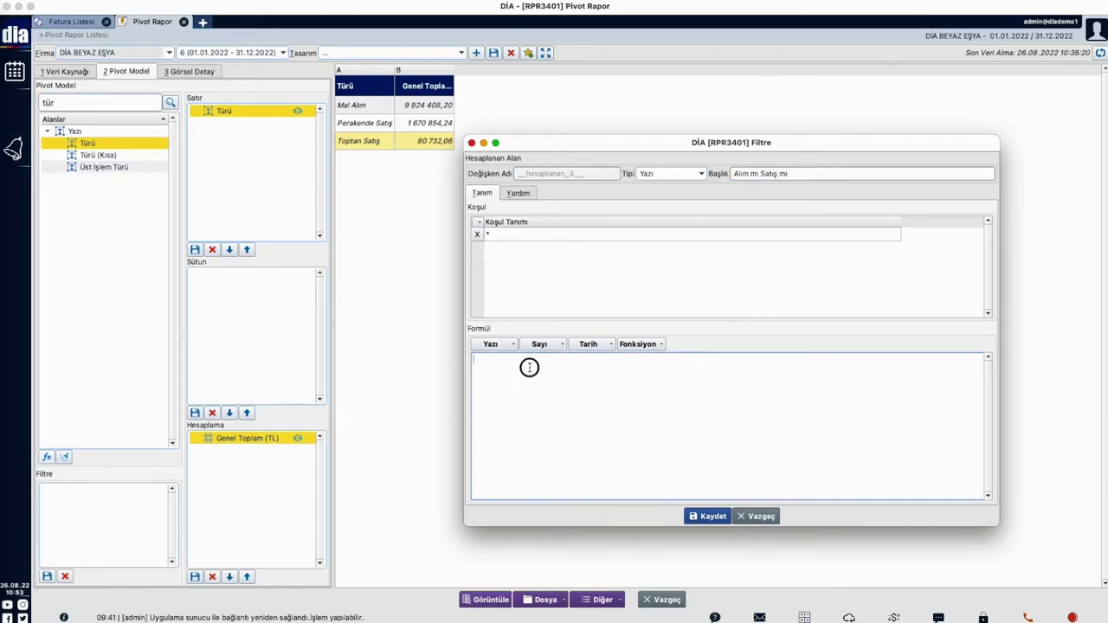
click(506, 342)
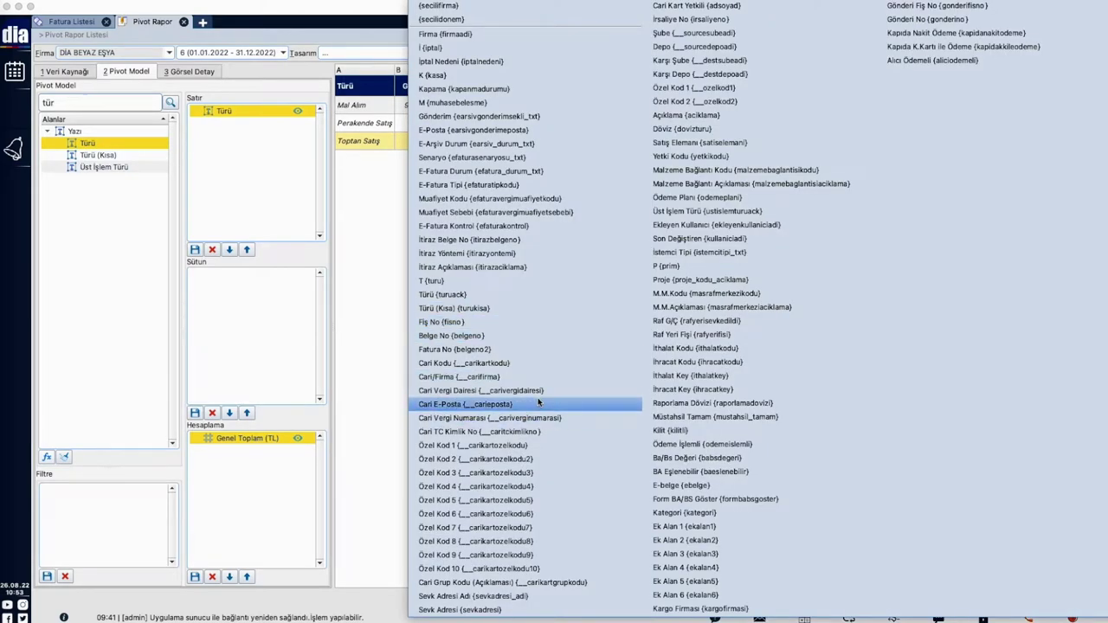
click(488, 285)
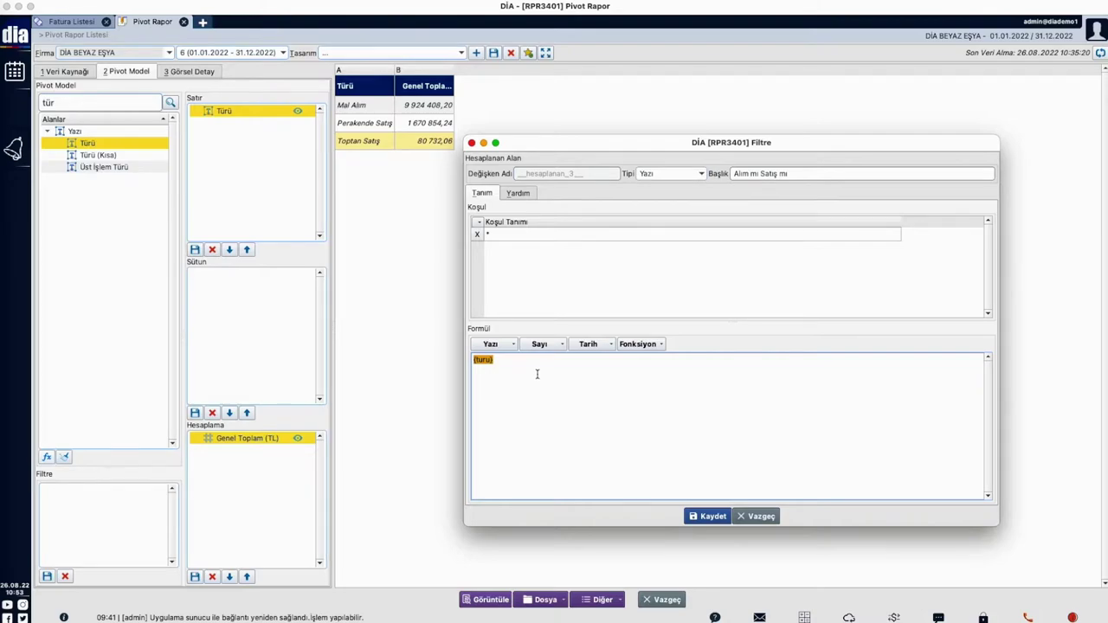
click(545, 367)
drag(453, 364, 529, 391)
key(ctrl+c)
key(Delete)
click(516, 237)
key(ctrl+v)
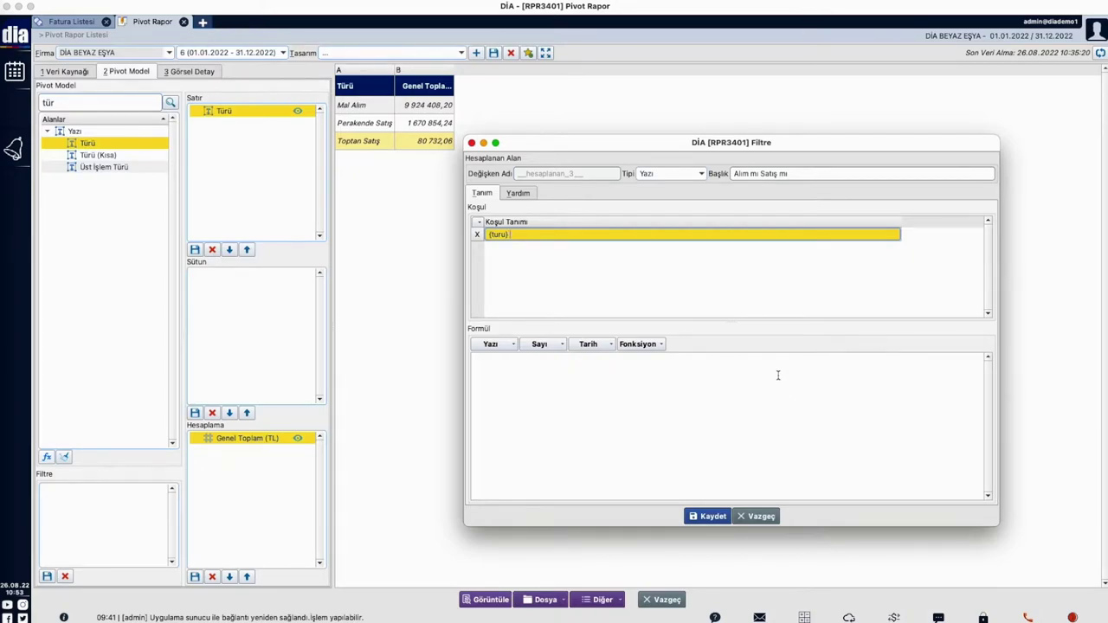
Check the condition operators in the help text, then complete the first condition as {turu} in (2,3) with the formula 'Satış'
click(518, 193)
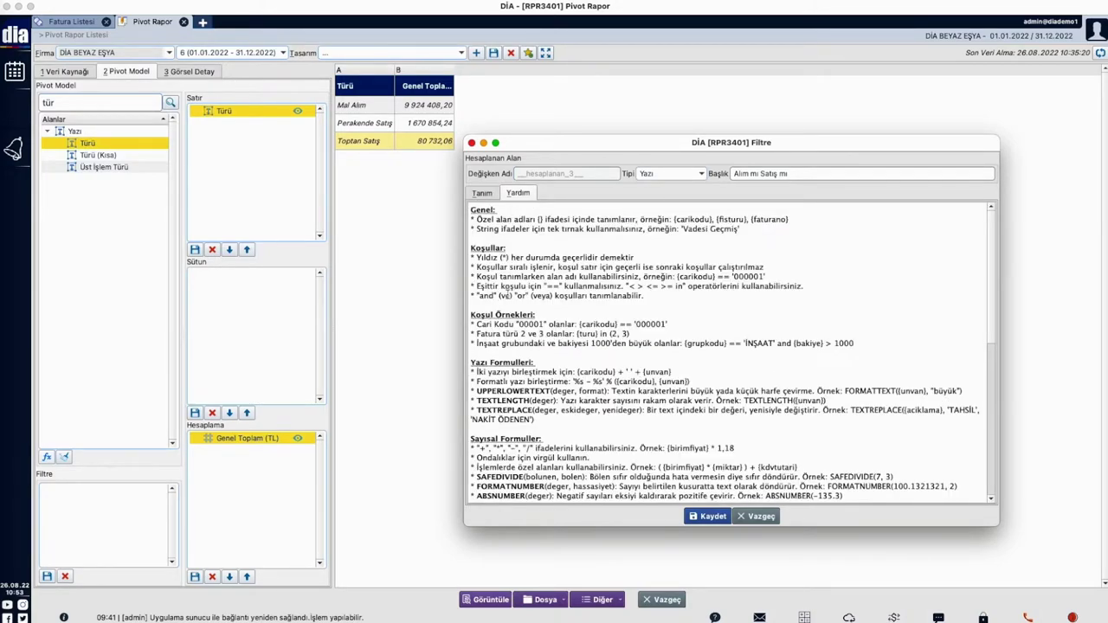
click(674, 288)
double_click(677, 287)
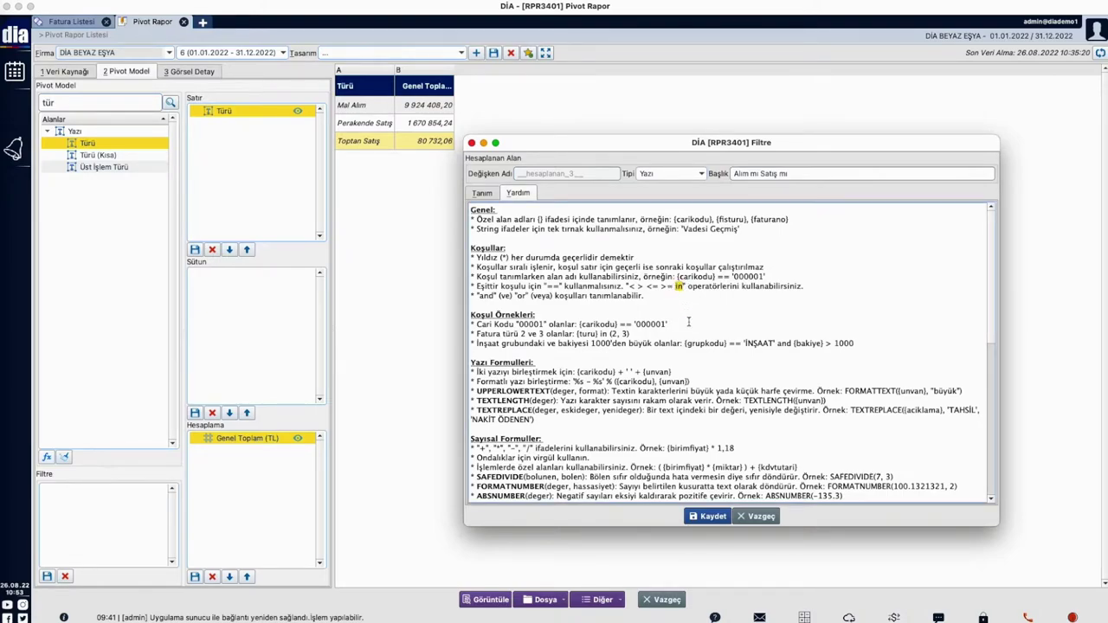
click(498, 194)
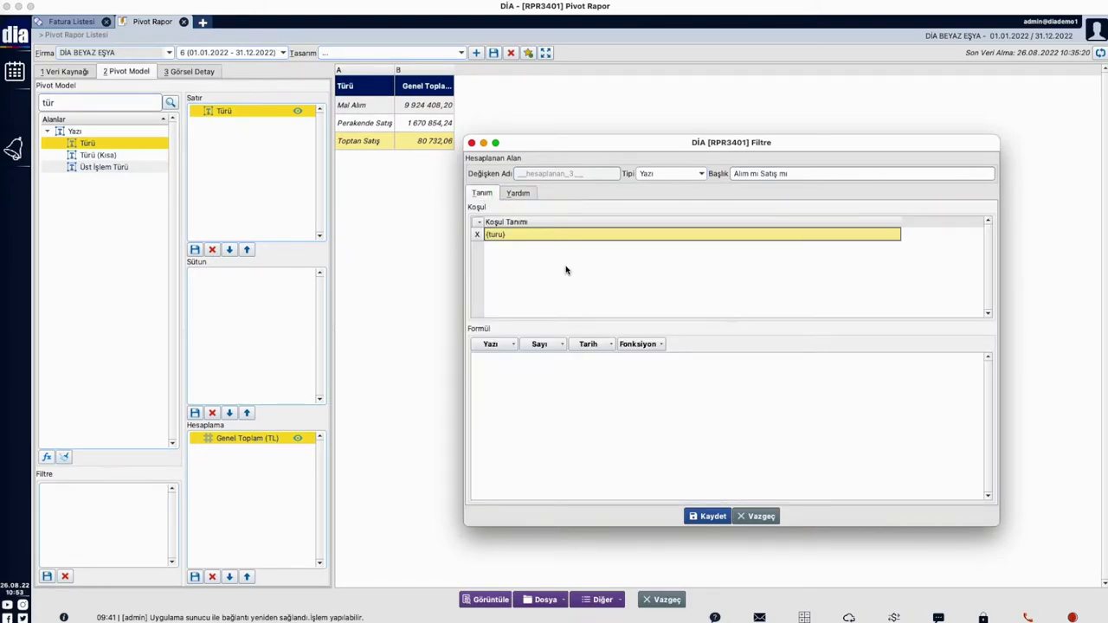
click(537, 234)
click(536, 388)
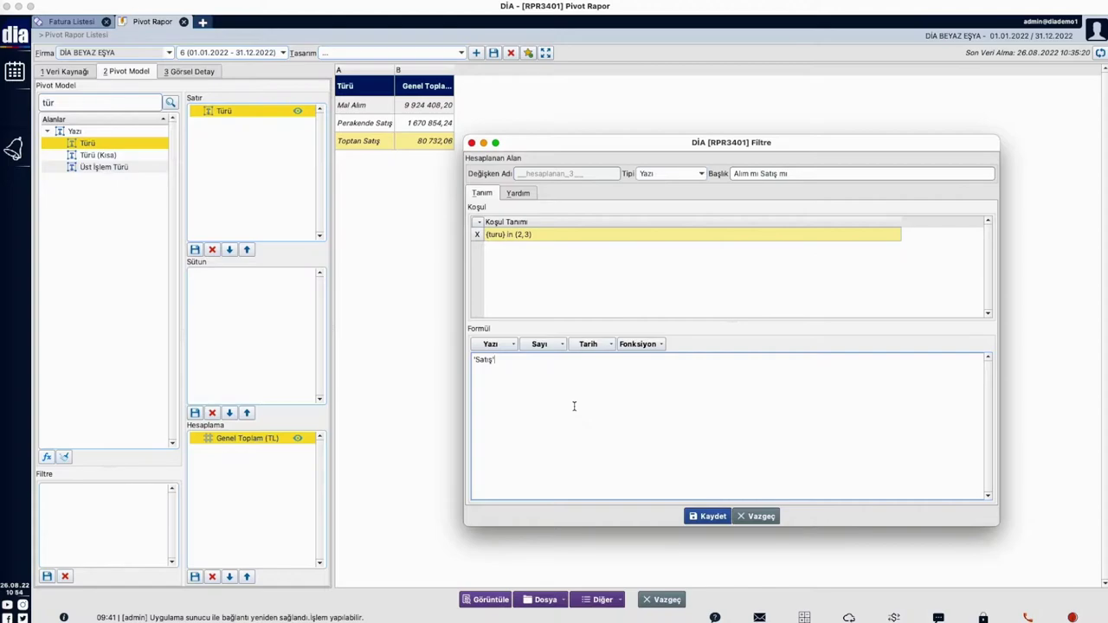
Add a second condition {turu} == 1, reusing the field from the first, with the formula 'Alım'
click(594, 272)
click(642, 306)
key(Up)
key(ctrl+c)
key(Down)
key(ctrl+v)
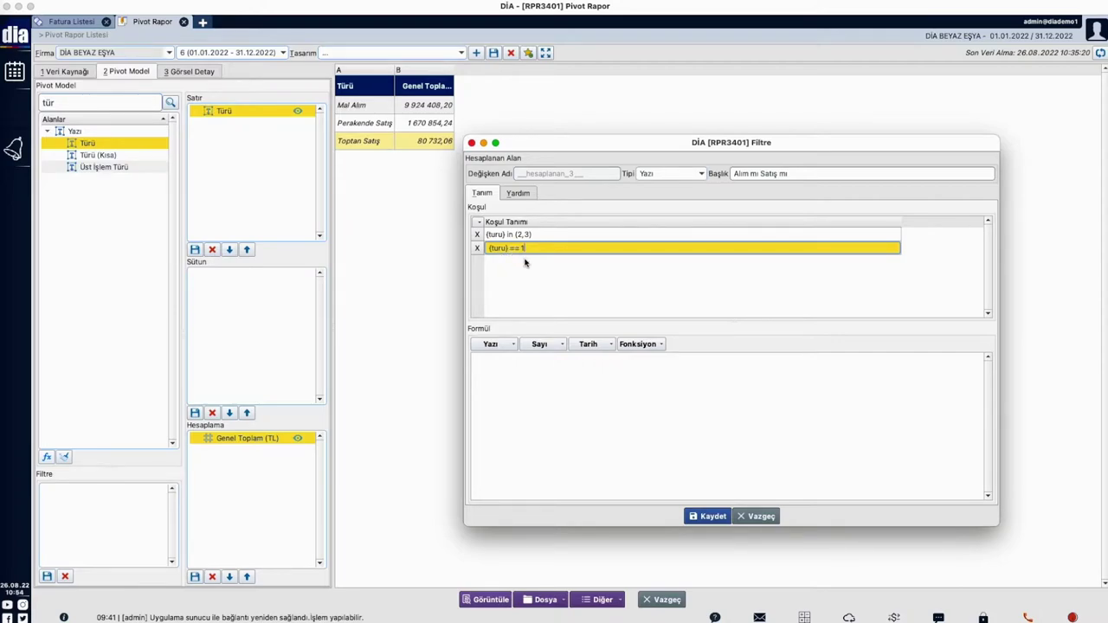
click(539, 282)
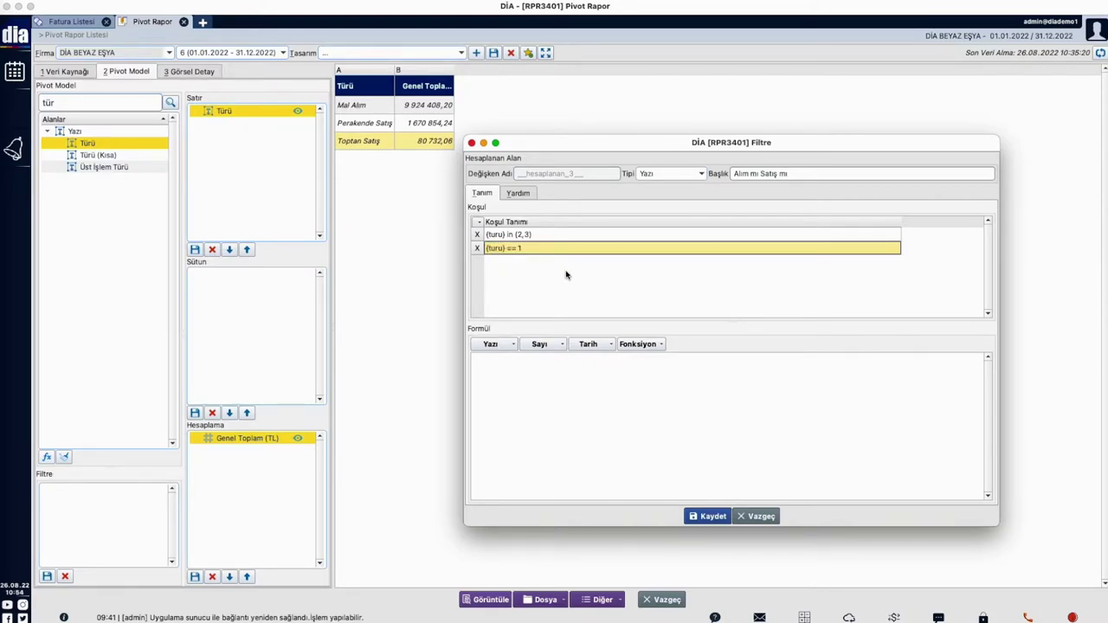
click(540, 419)
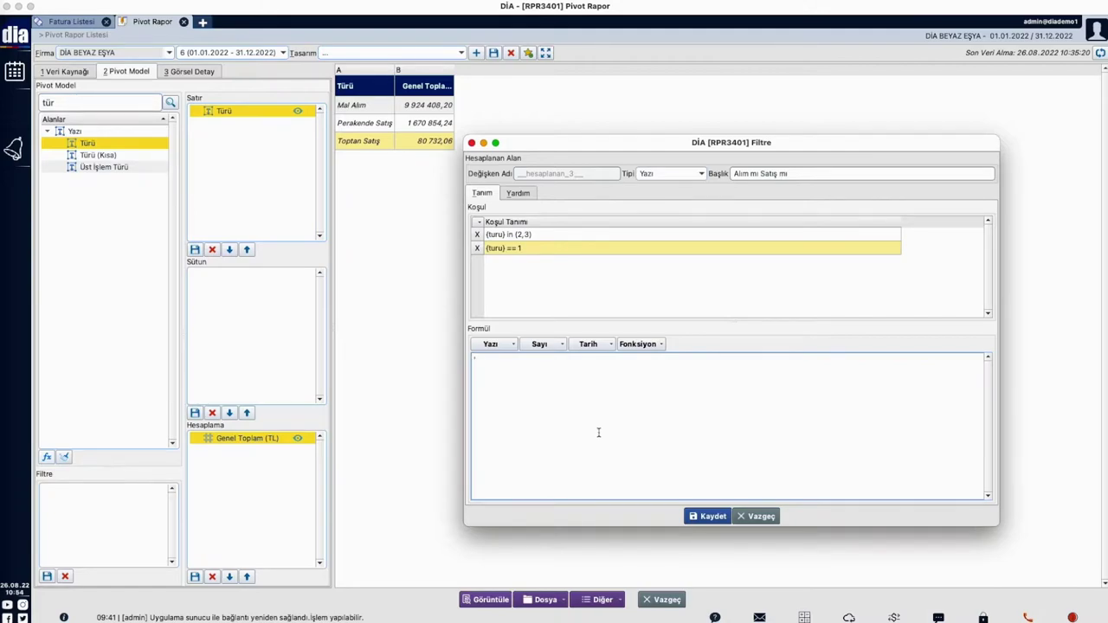
Add a catch-all condition * with an empty-text formula and review the formulas of all three conditions
click(547, 251)
key(Down)
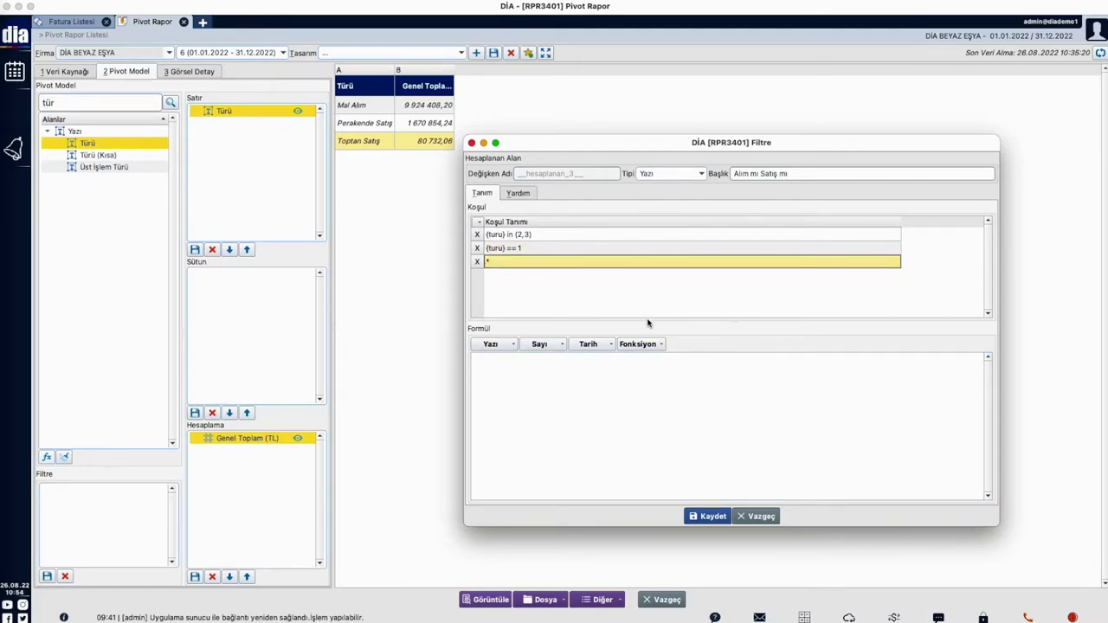
click(561, 403)
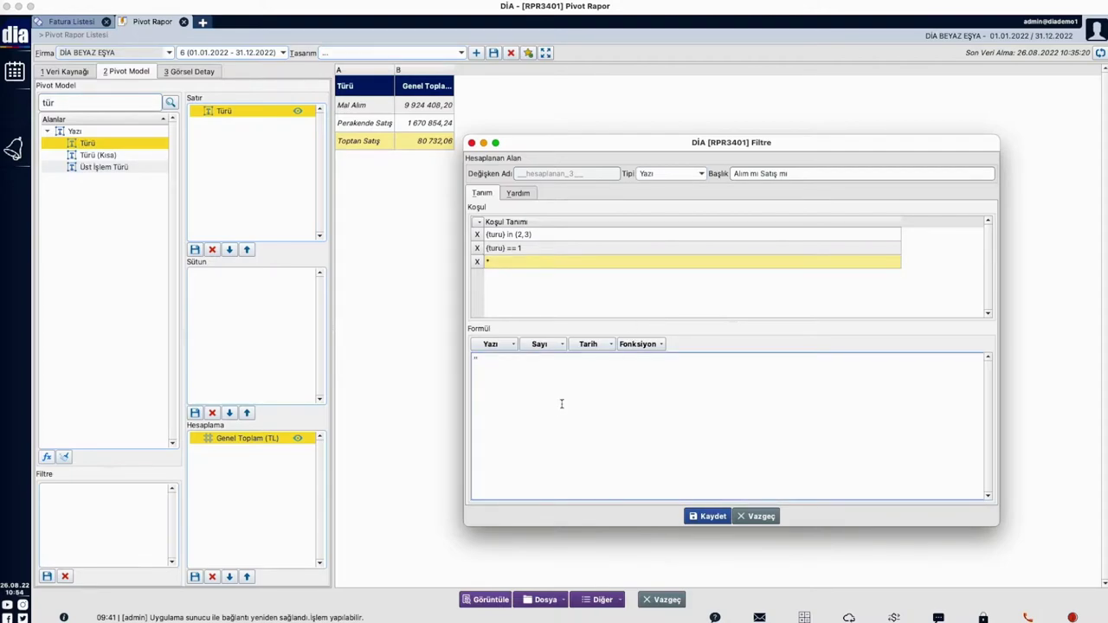
click(533, 238)
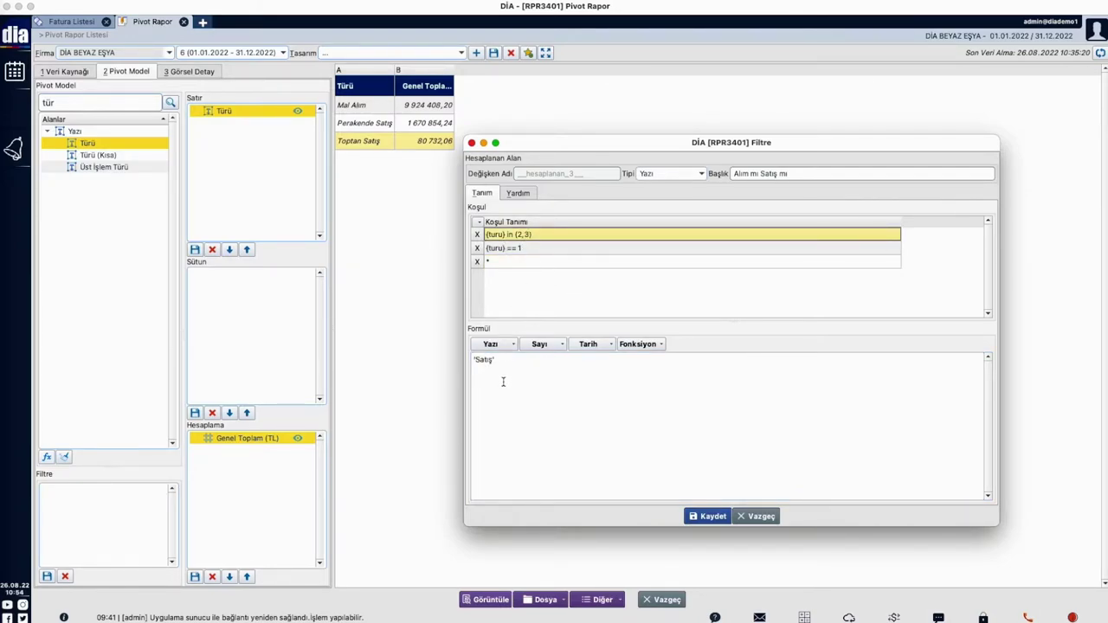
click(522, 249)
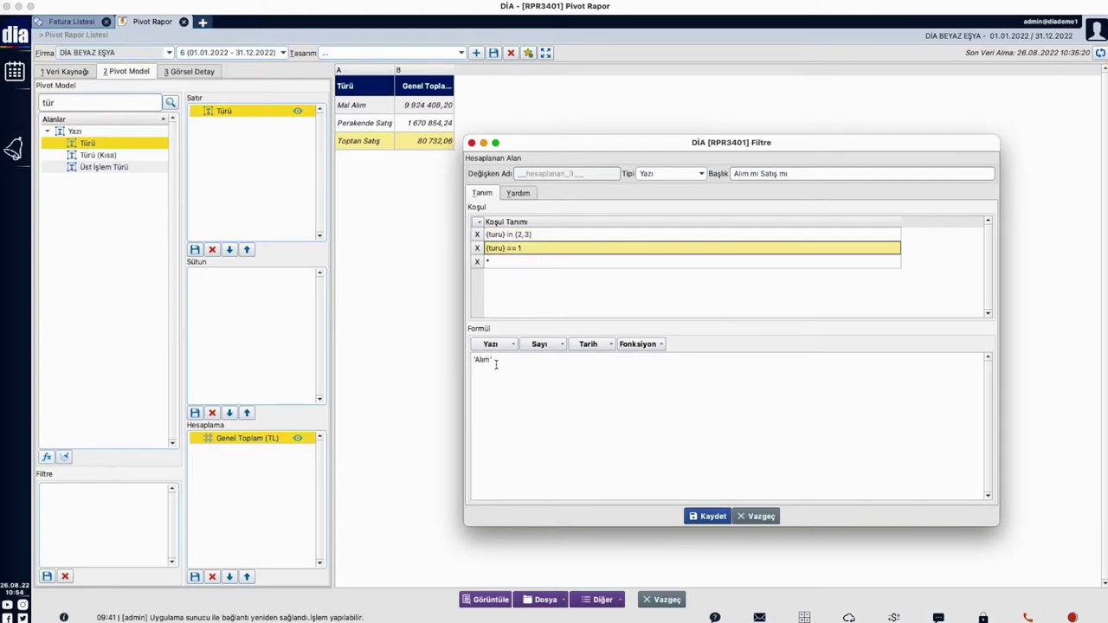
click(520, 261)
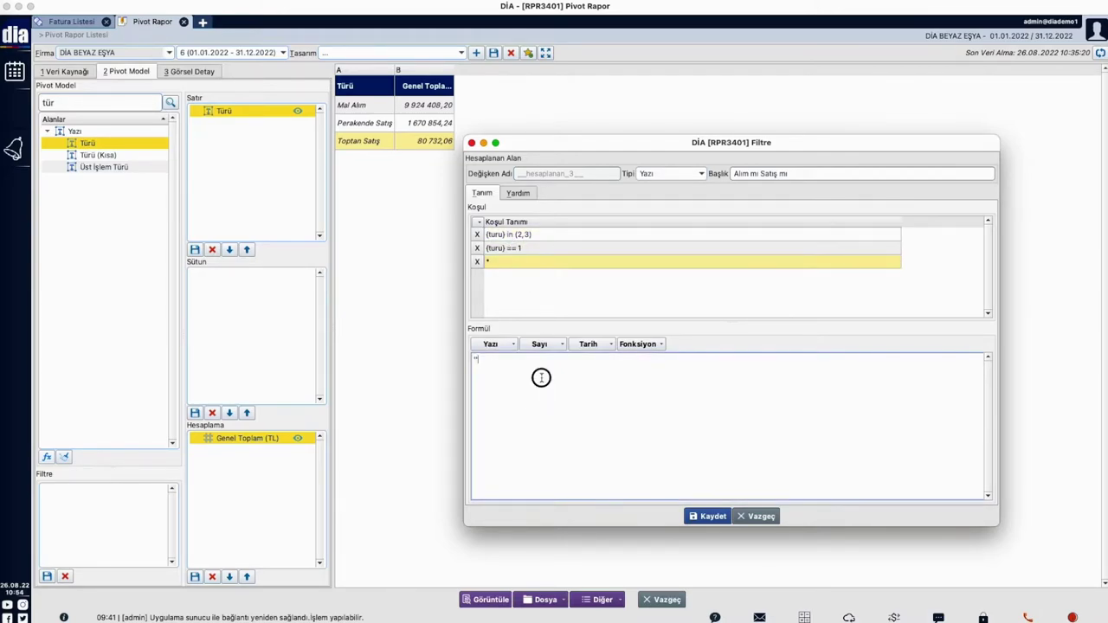
Save the calculated field, add Alım mı Satış mı to the row fields below Türü and display the report
click(713, 517)
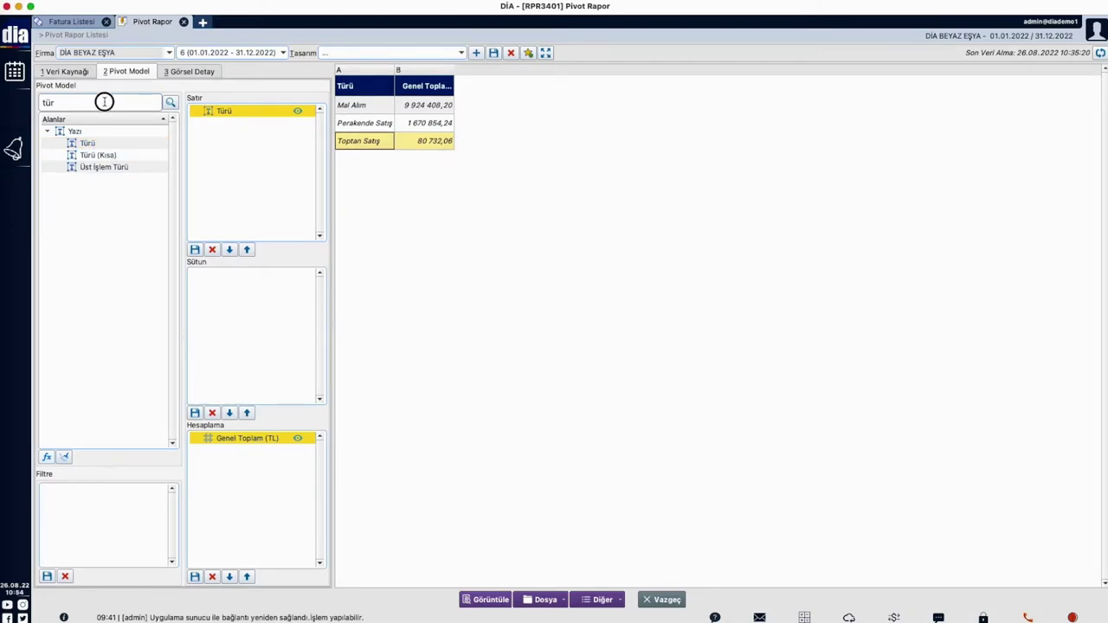
double_click(104, 103)
text(alım)
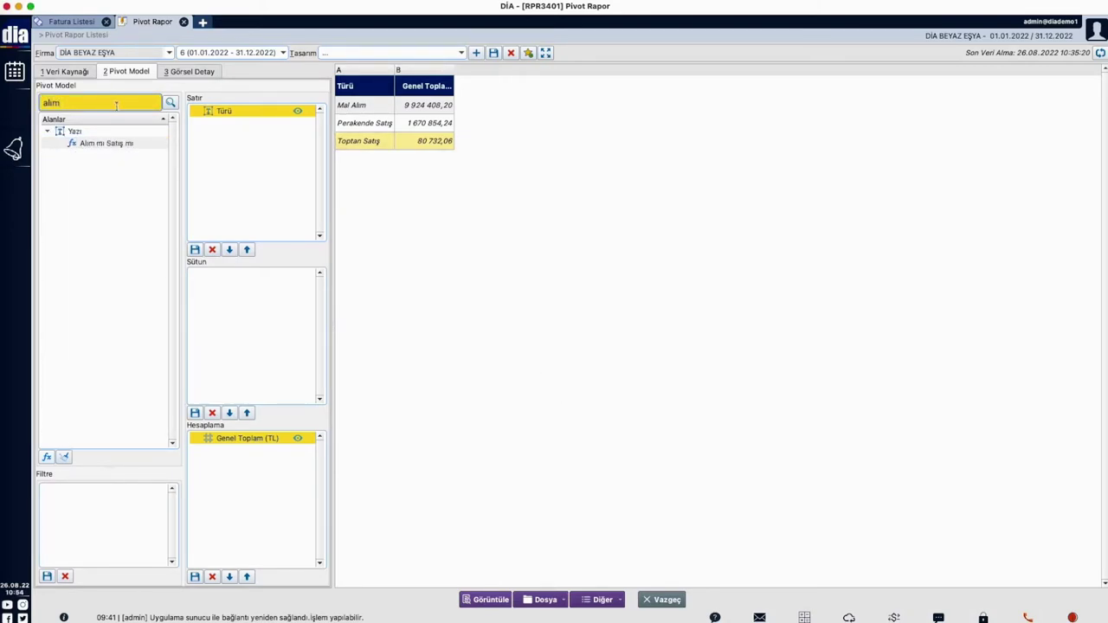
drag(104, 143, 252, 129)
click(501, 604)
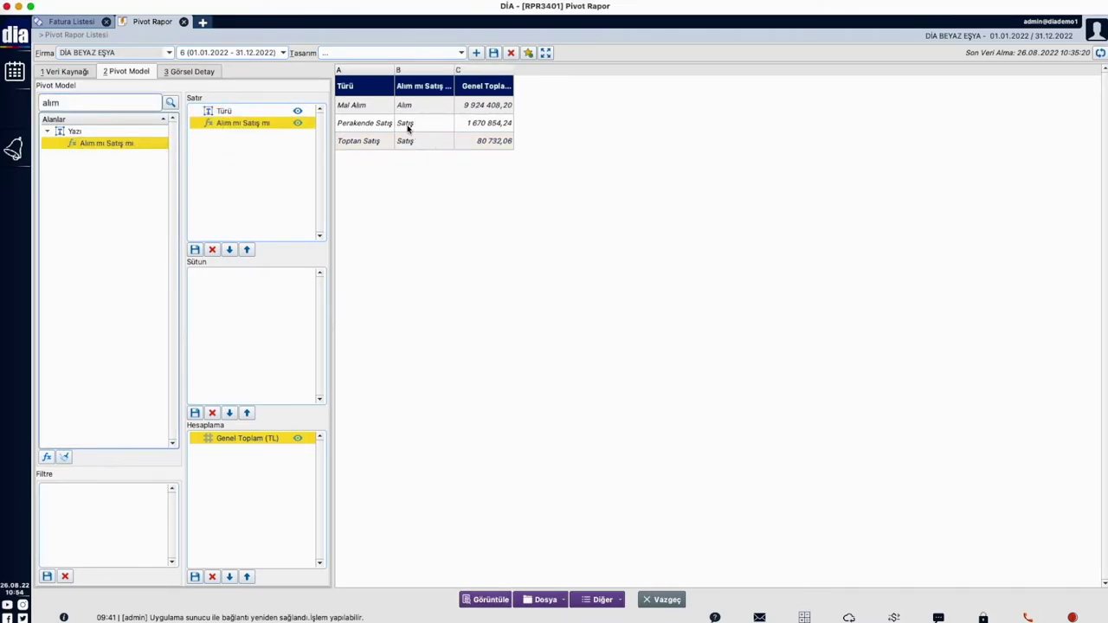
Compare the labels with the invoice types, then hide the Türü row field and redisplay the report
click(367, 110)
click(359, 126)
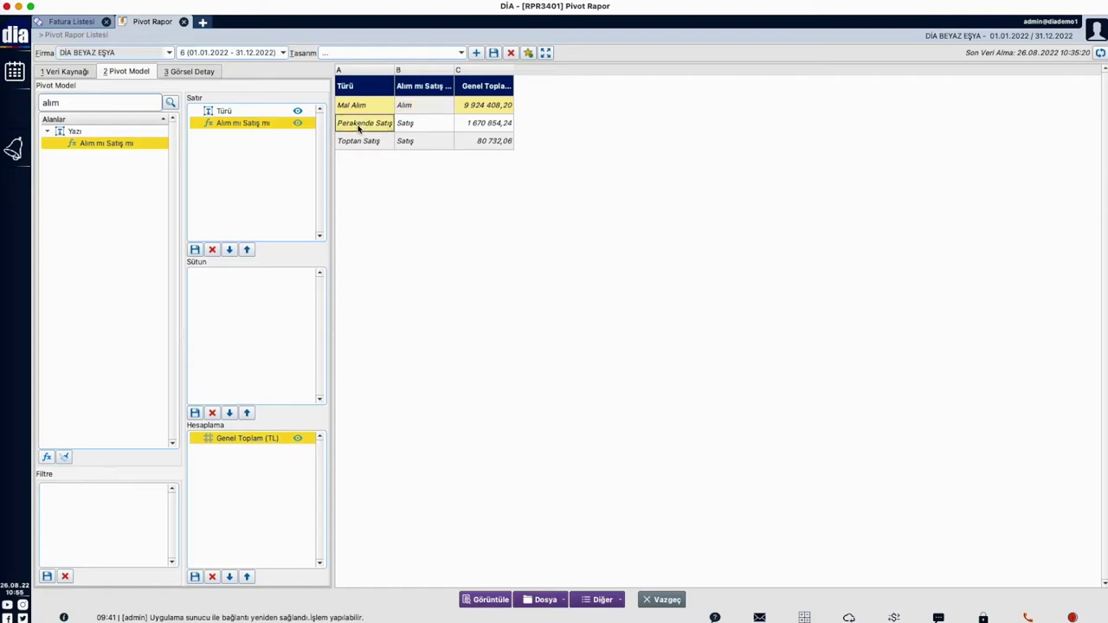
click(416, 141)
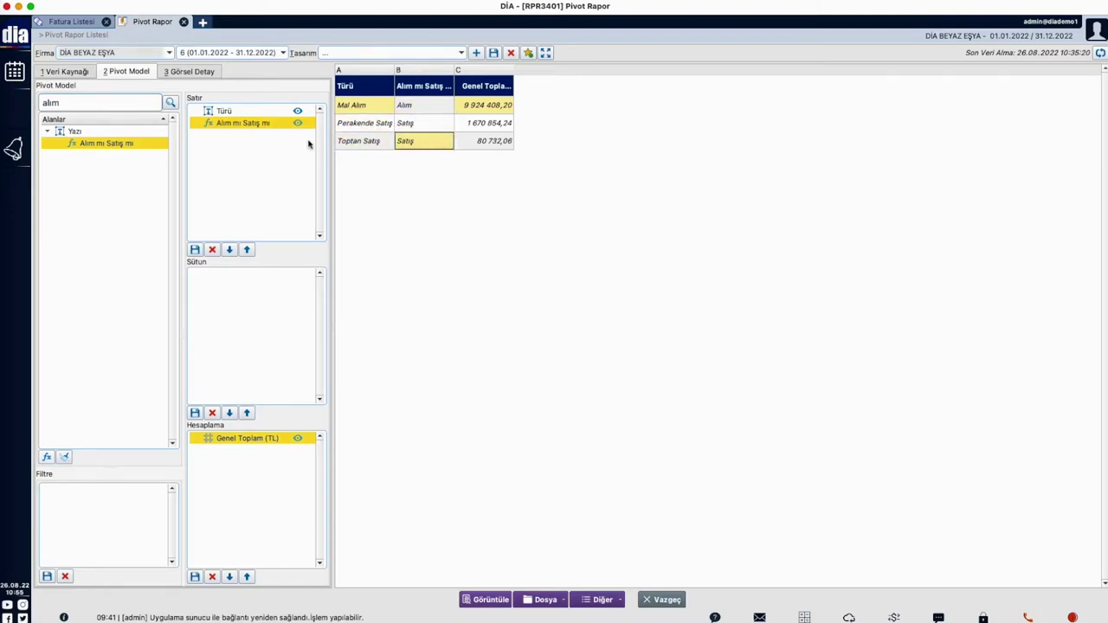
click(297, 111)
click(497, 596)
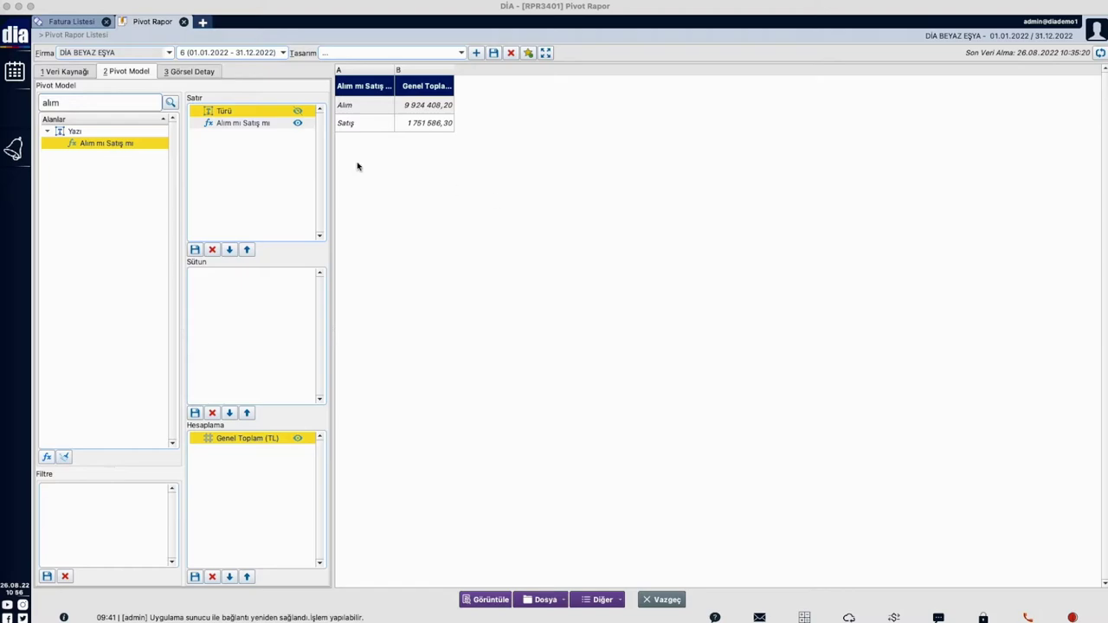
double_click(99, 105)
text(ay)
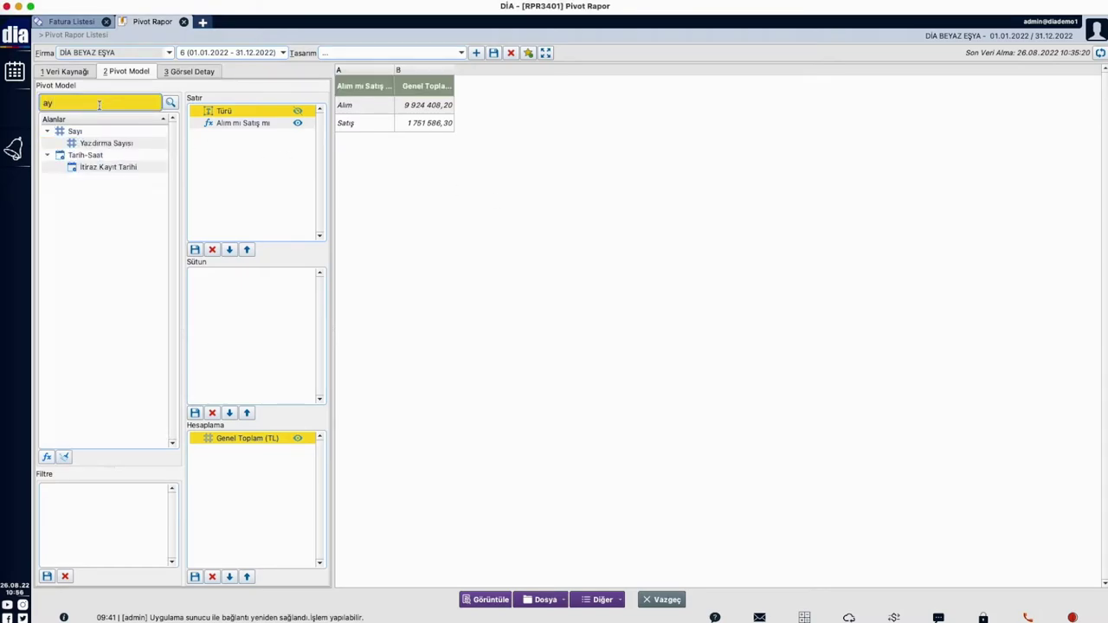
key(BackSpace)
key(BackSpace)
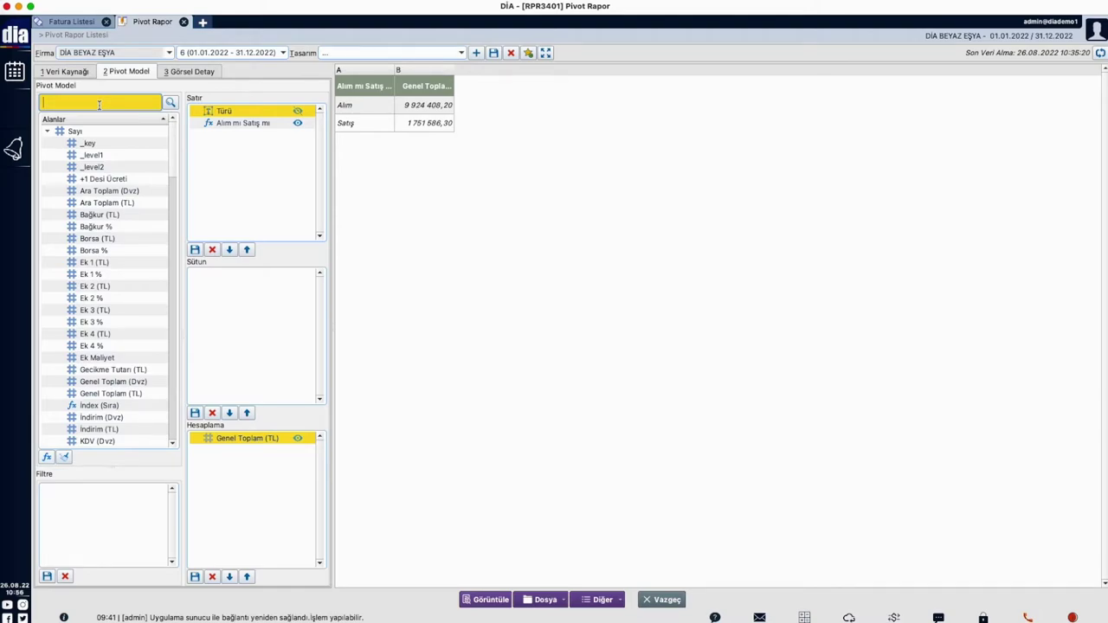
Replace both existing row fields with the Tarih date field and display the report
text(tarih)
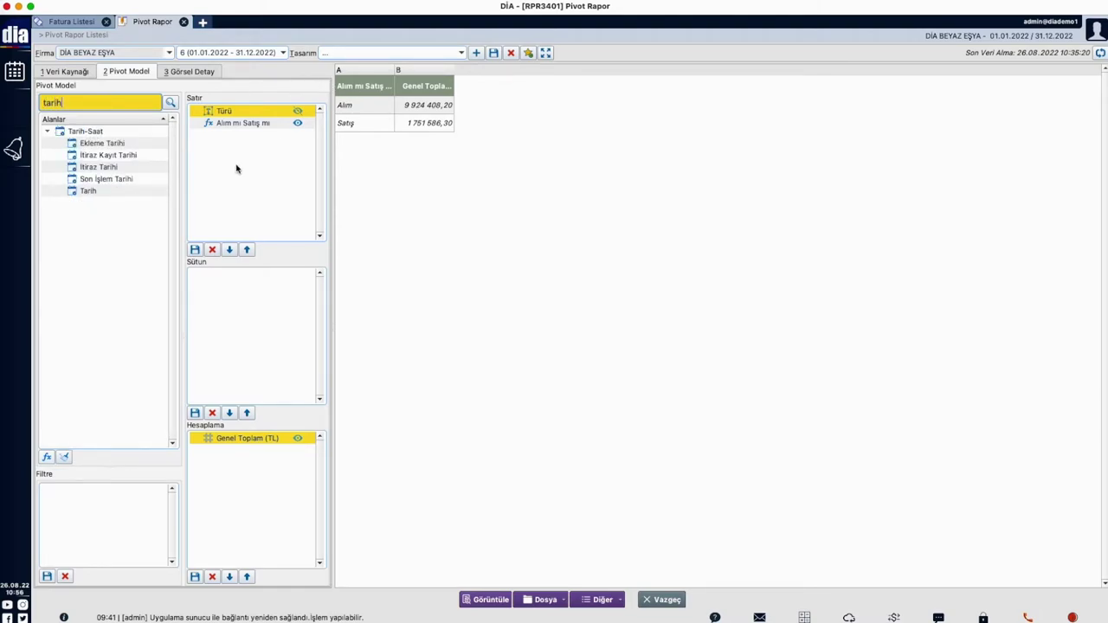
click(246, 123)
click(212, 249)
click(240, 111)
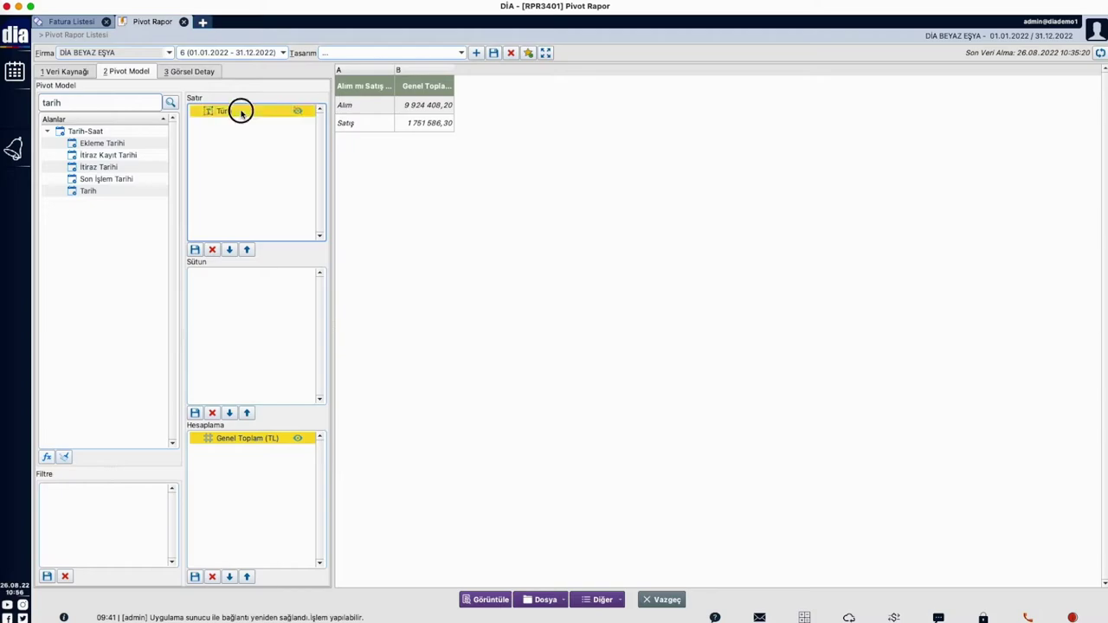
click(212, 249)
drag(109, 197, 232, 163)
click(489, 600)
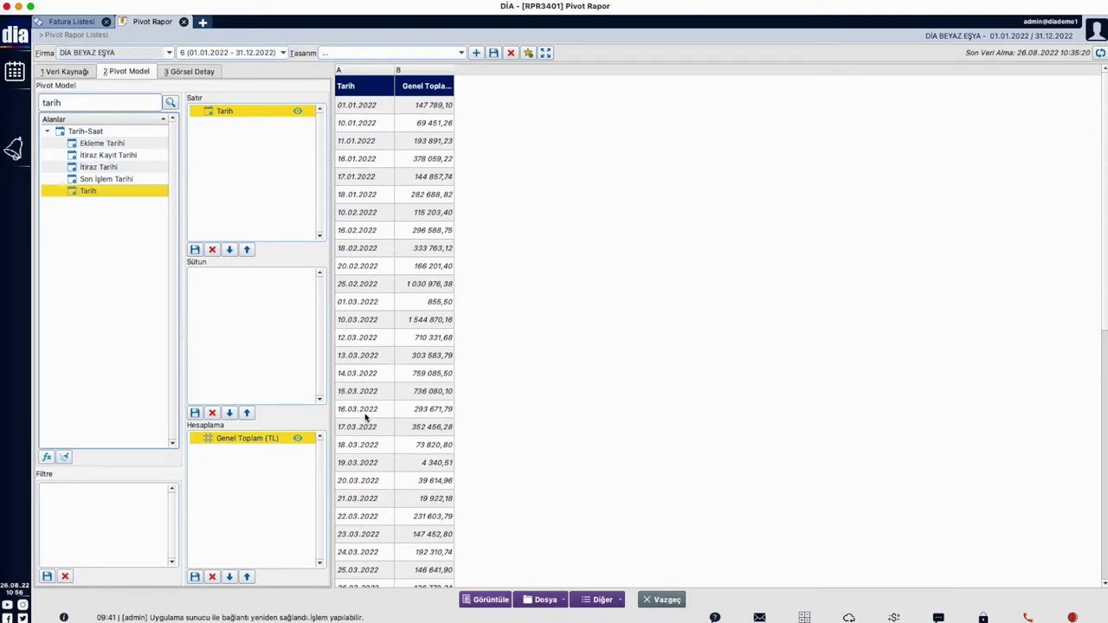
Filter the report by Türü with the values Perakende Satış and Toptan Satış, and redisplay it
double_click(92, 103)
text(tur)
key(BackSpace)
key(BackSpace)
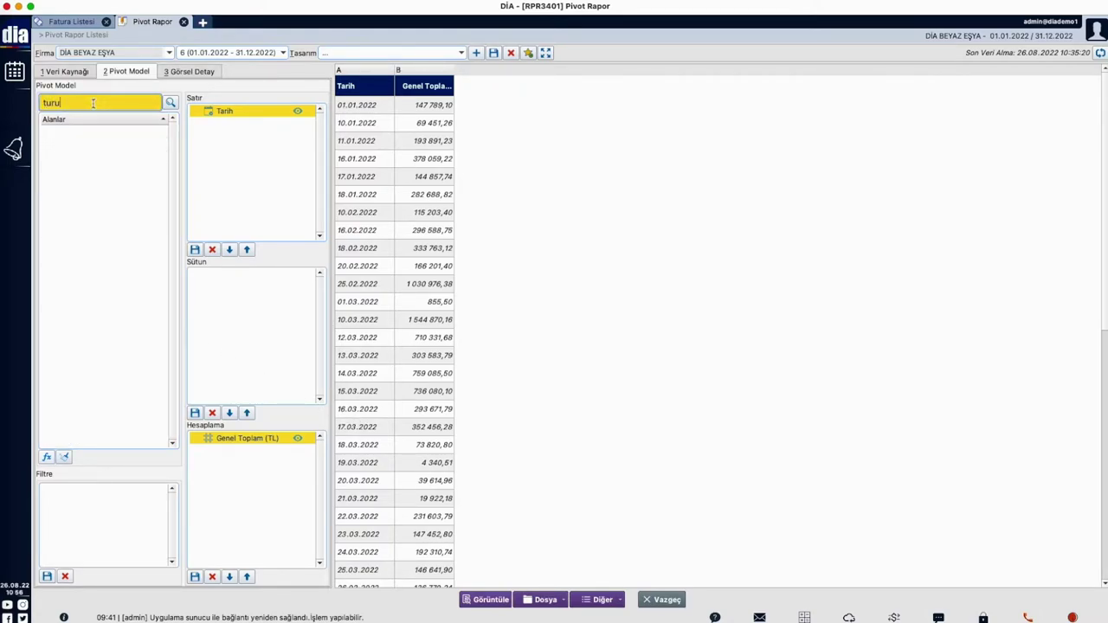
text(ü)
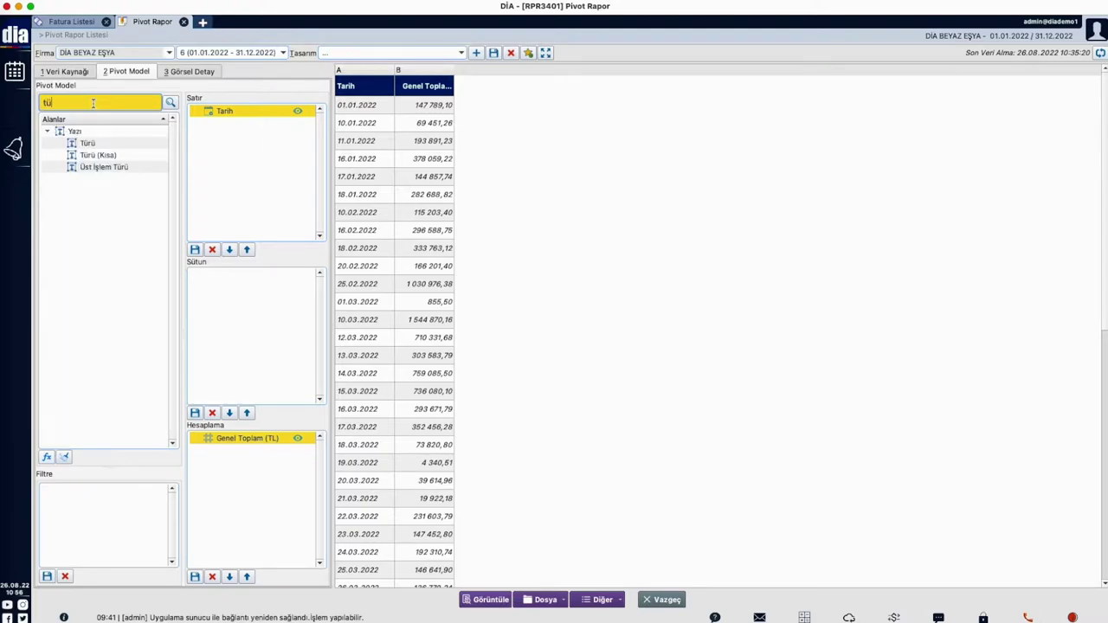
drag(105, 149, 116, 545)
click(483, 204)
click(482, 213)
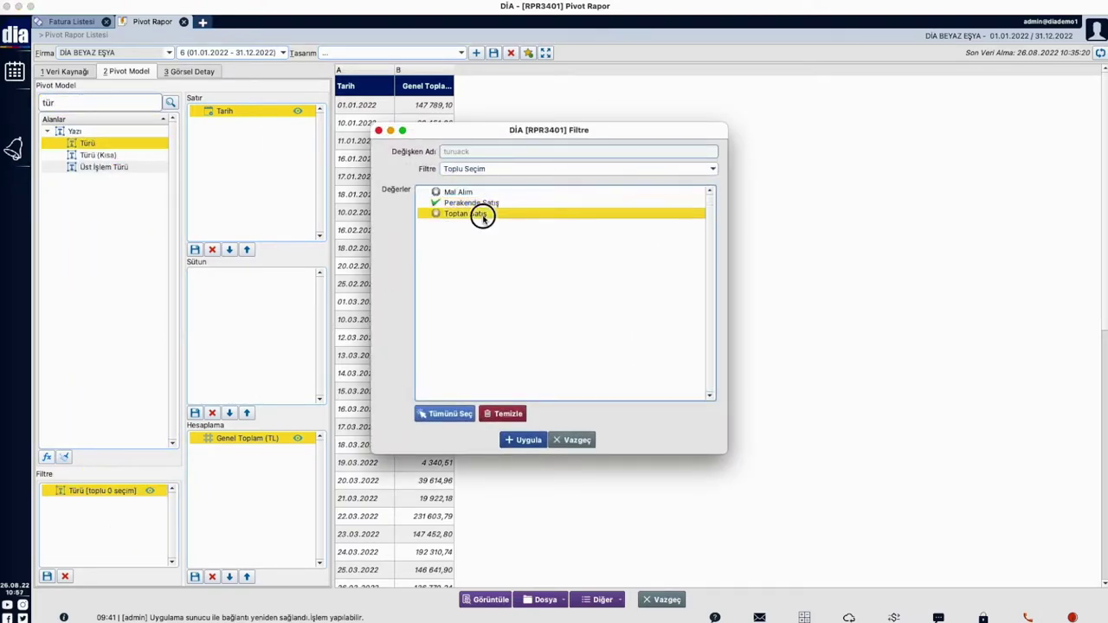
click(527, 441)
click(491, 599)
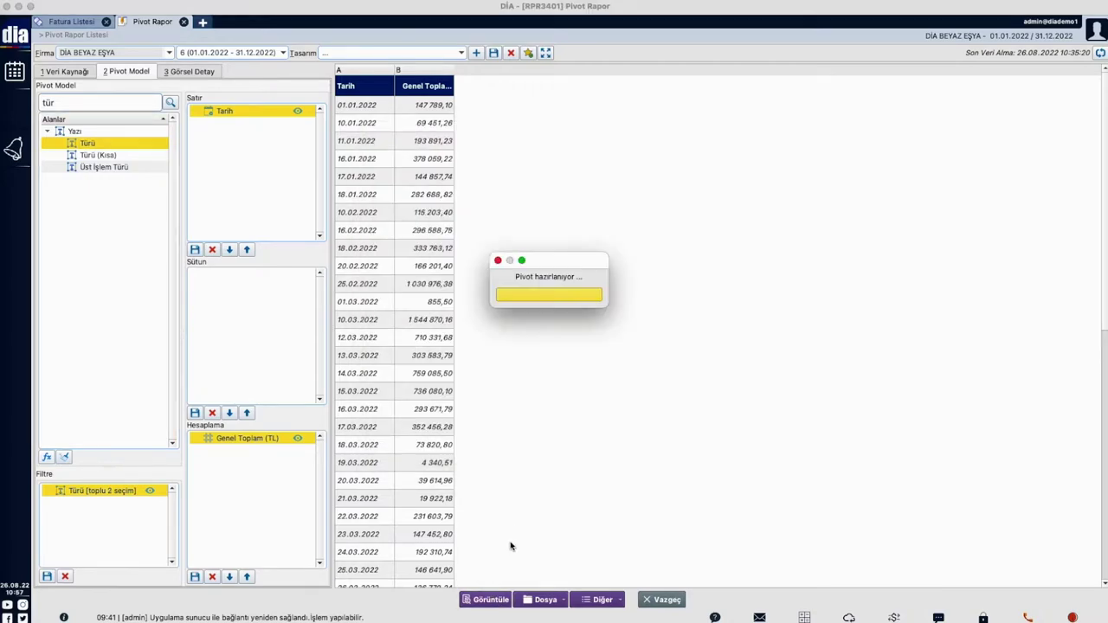
Start a new calculated field of type Yazı with the title Ay Adı
click(50, 459)
drag(489, 103, 540, 107)
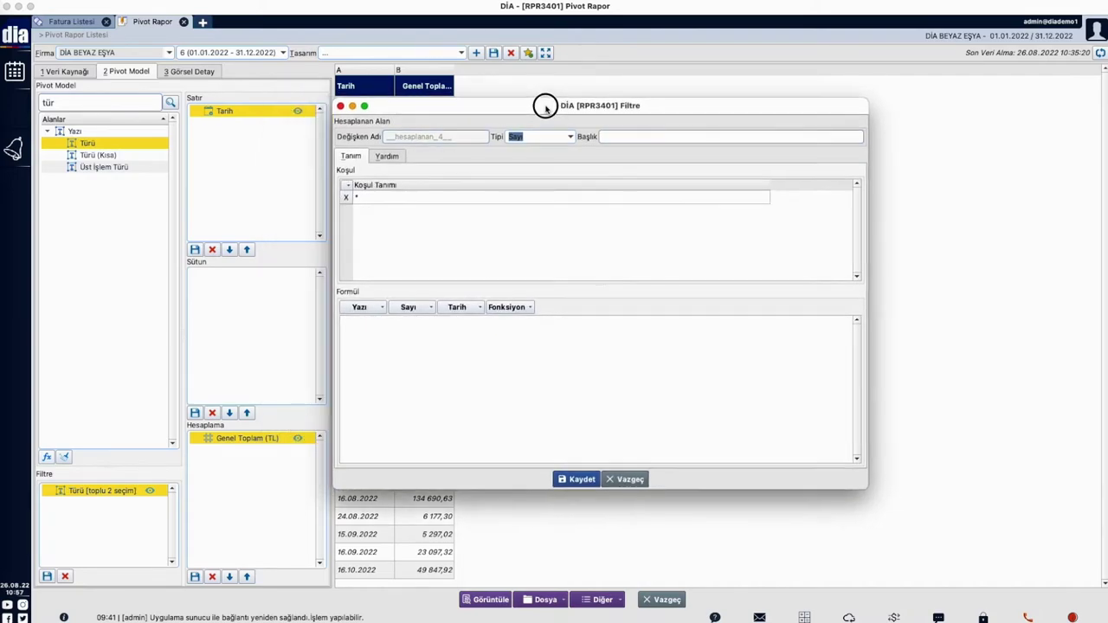
click(571, 136)
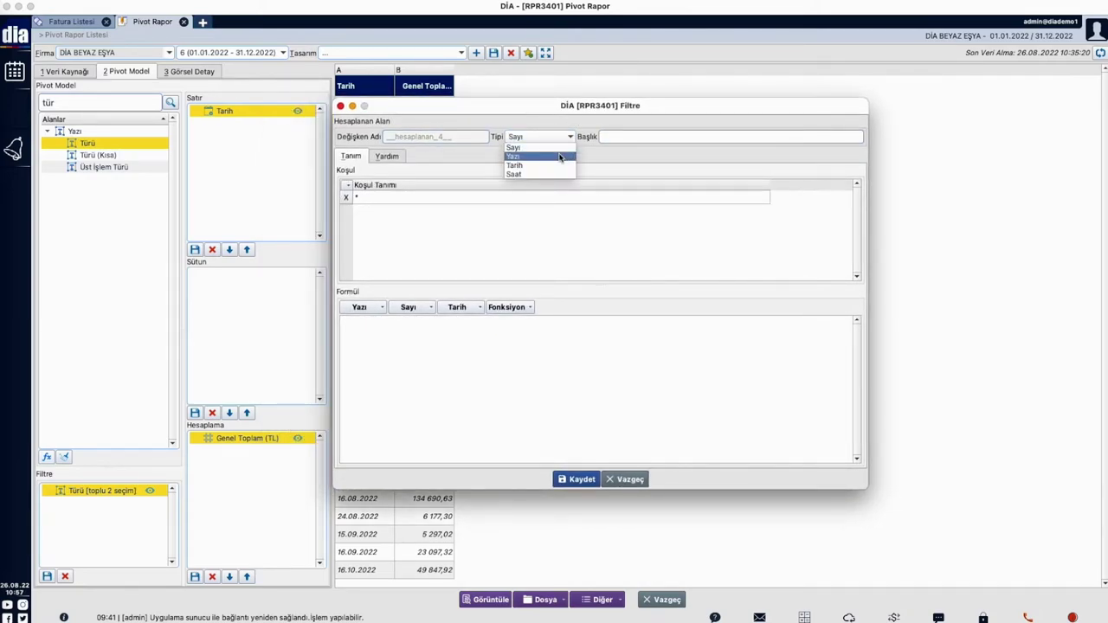
click(560, 157)
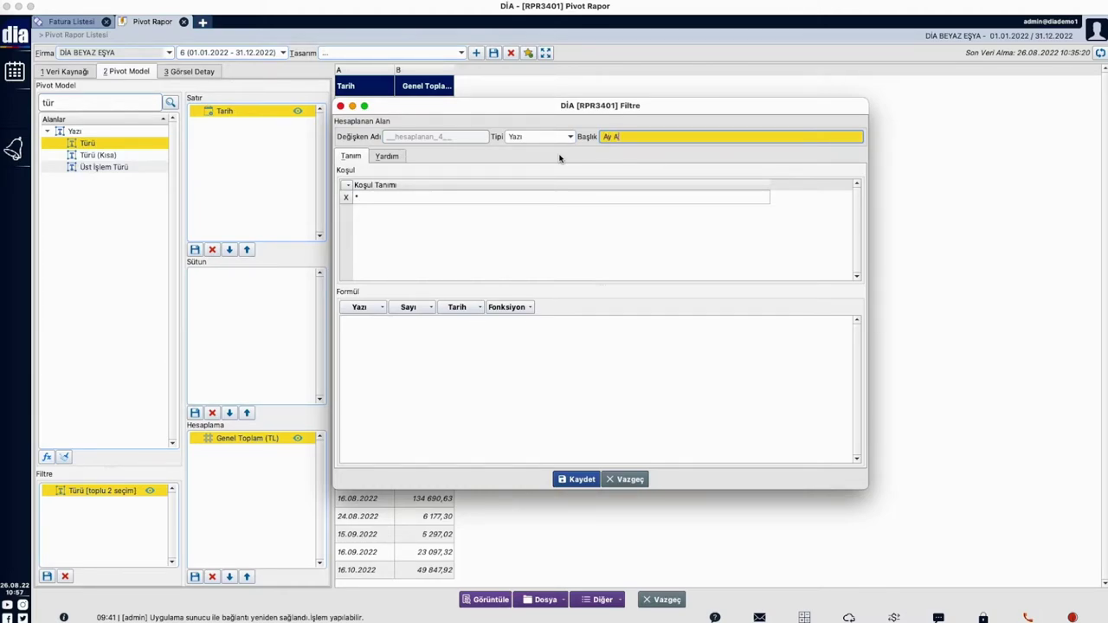
Insert the FORMATDATE(deger,format) function into the formula of the Ay Adı field
click(454, 361)
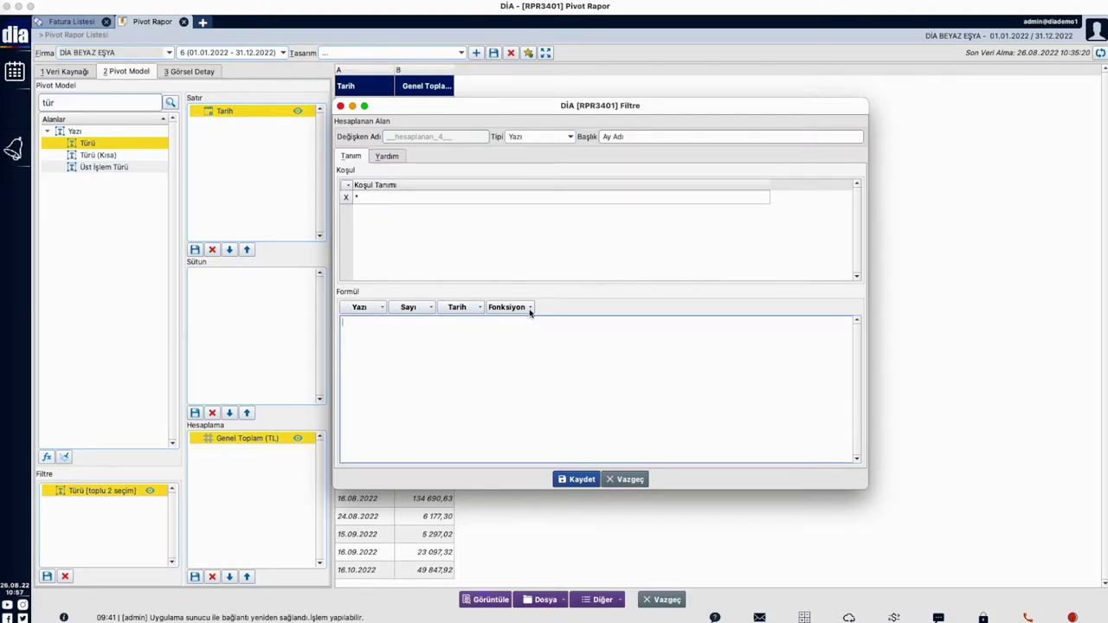
drag(508, 109, 615, 120)
click(629, 323)
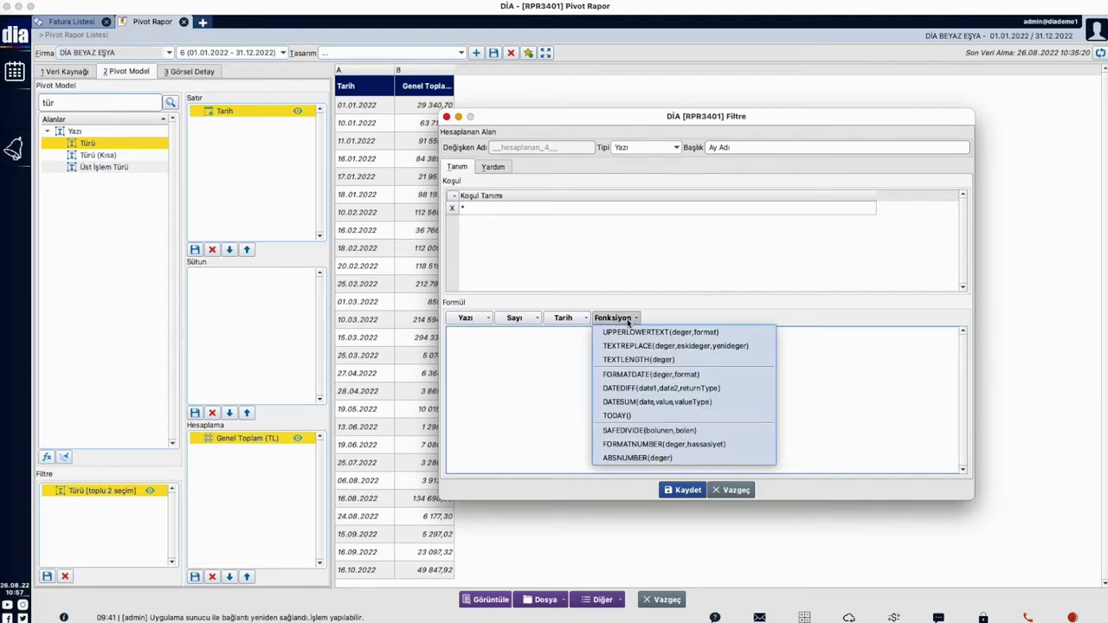
click(645, 374)
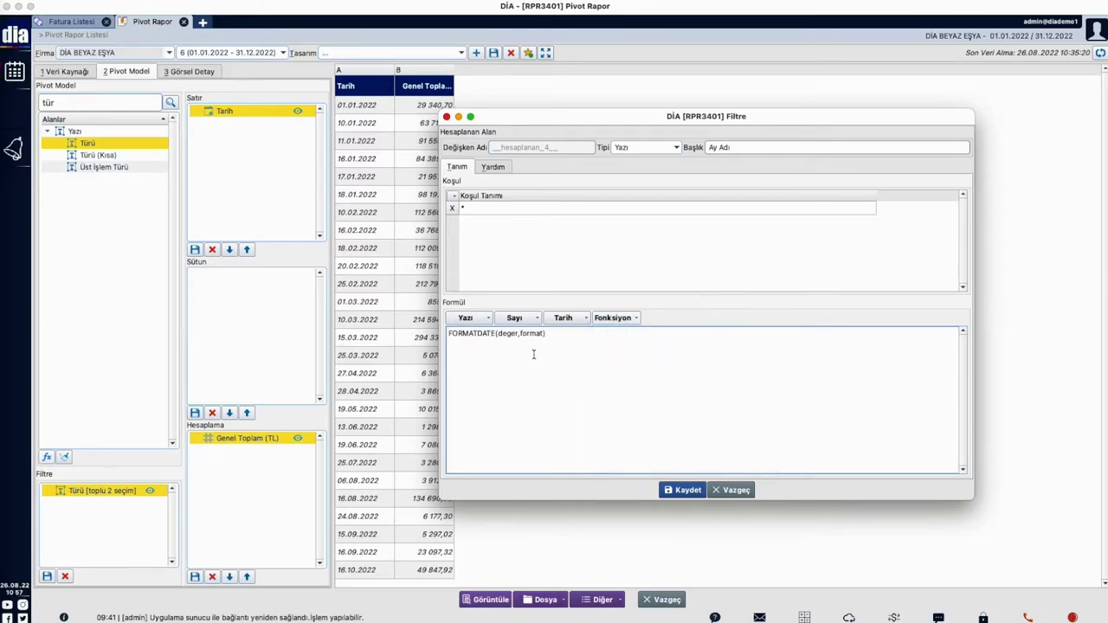
Examine the FORMATDATE format list in the help text for the month-name format, then return to the definition
click(501, 168)
scroll(556, 375, down, 5)
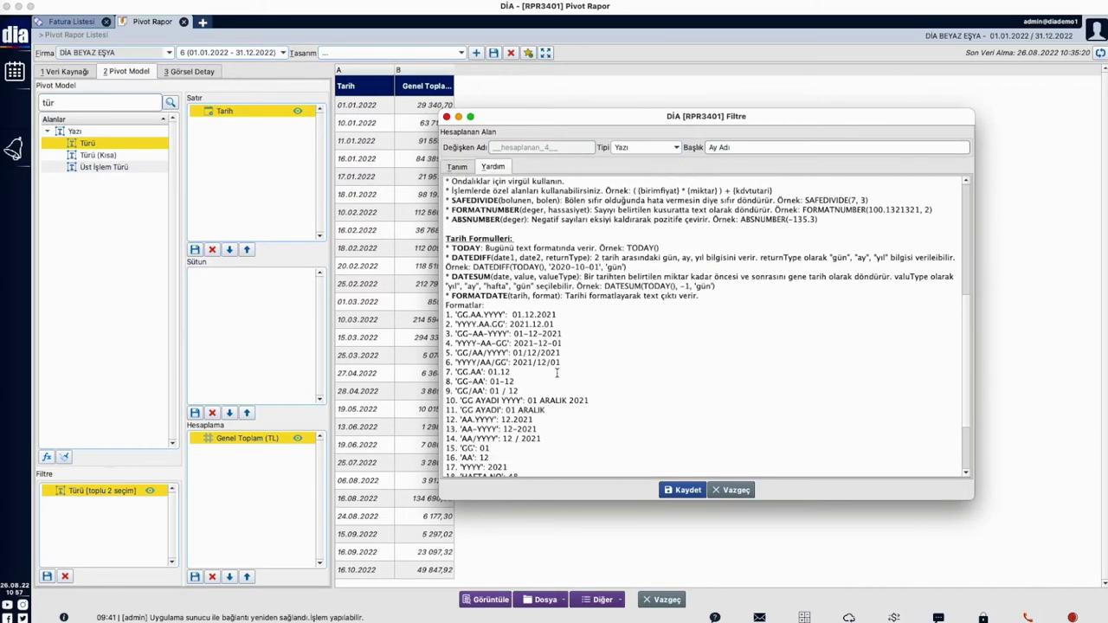
drag(446, 292, 596, 446)
scroll(568, 364, down, 3)
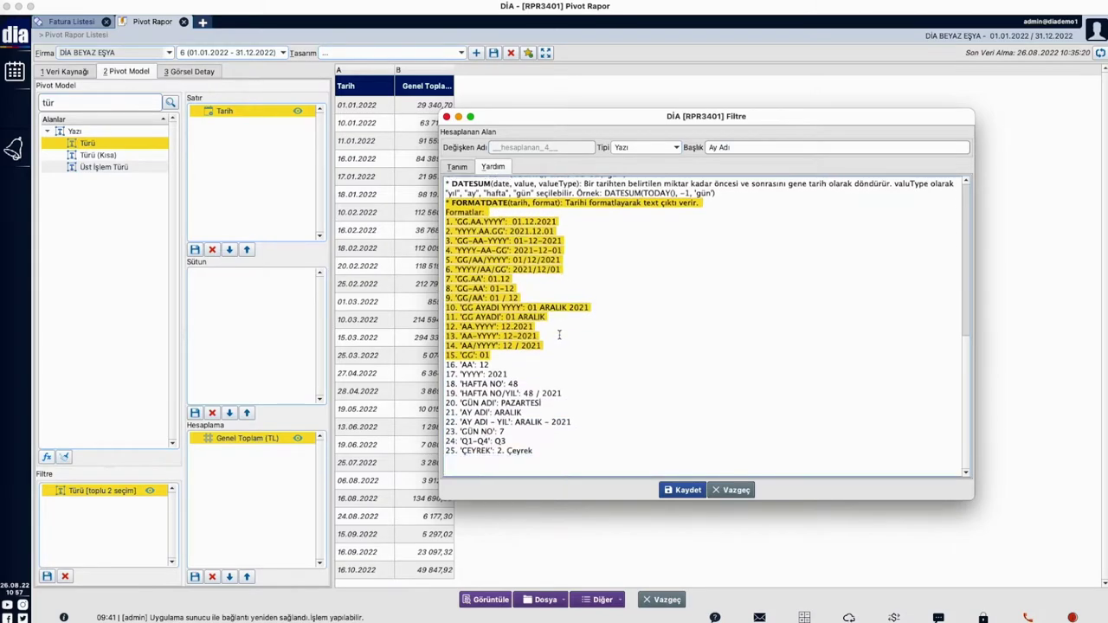
scroll(558, 332, up, 2)
scroll(552, 330, down, 2)
double_click(481, 451)
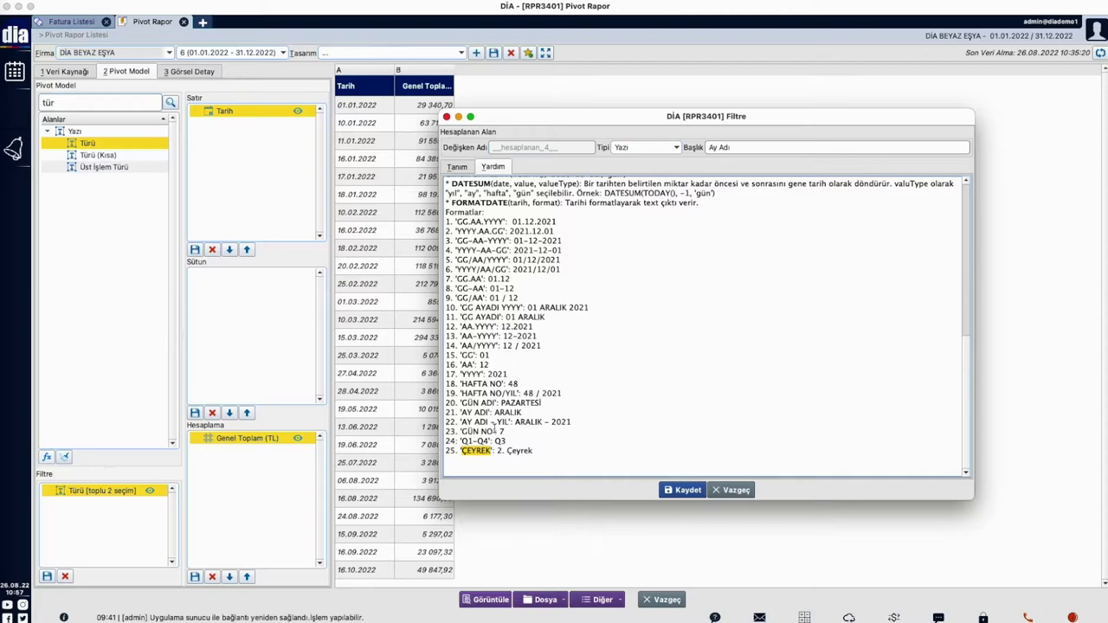
drag(489, 413, 463, 414)
click(459, 166)
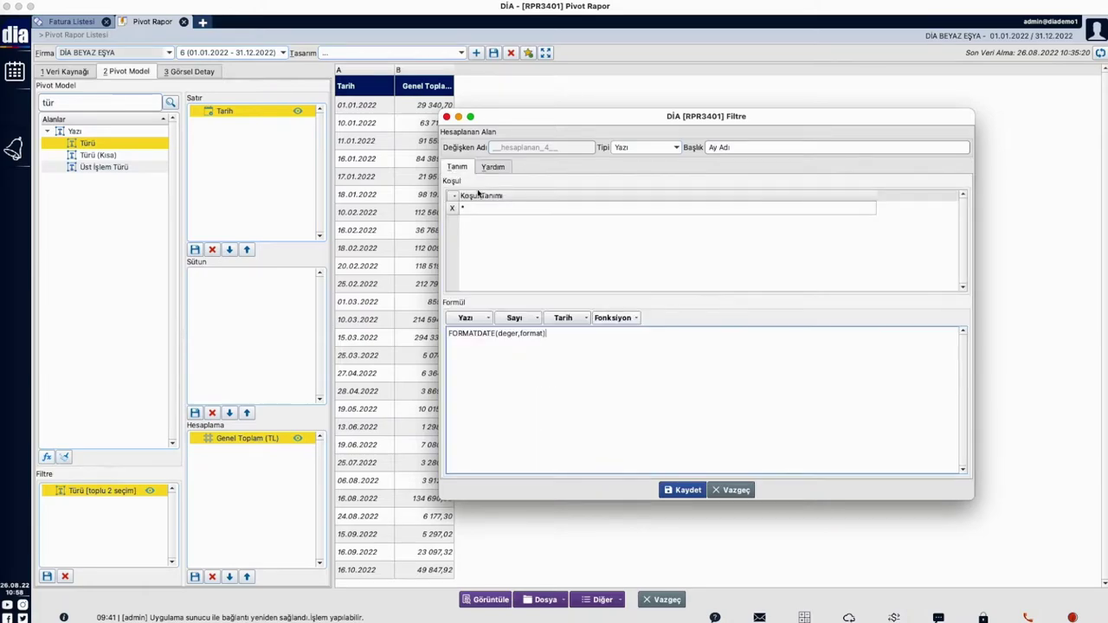
Complete the formula as FORMATDATE({tarih},'AY ADI') and save the calculated field
double_click(523, 334)
key(BackSpace)
text('AY ADI')
double_click(507, 334)
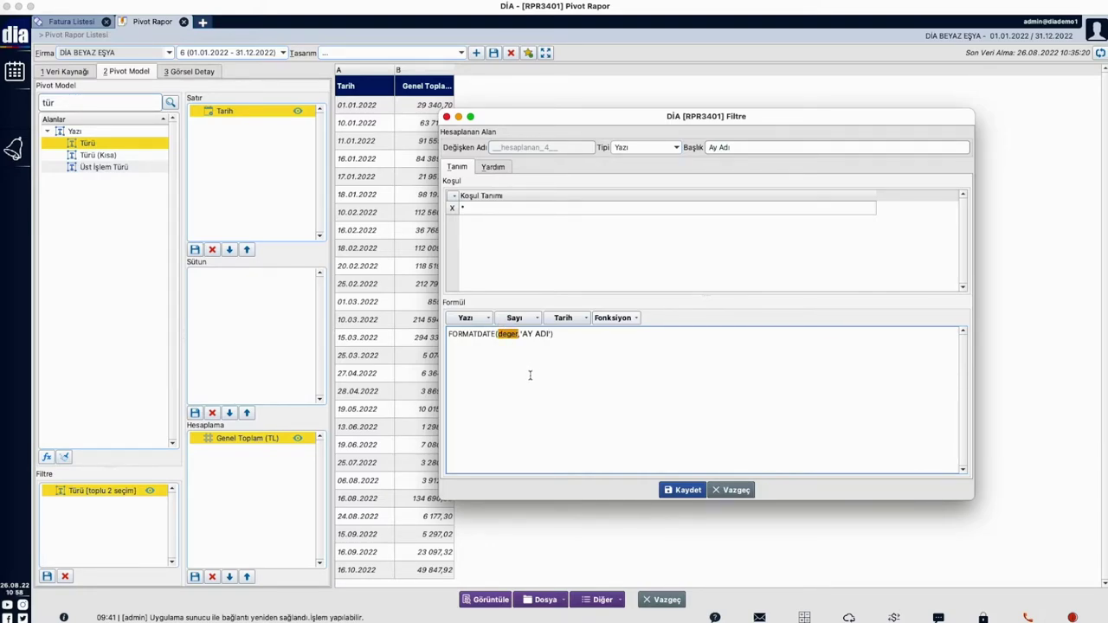
click(572, 320)
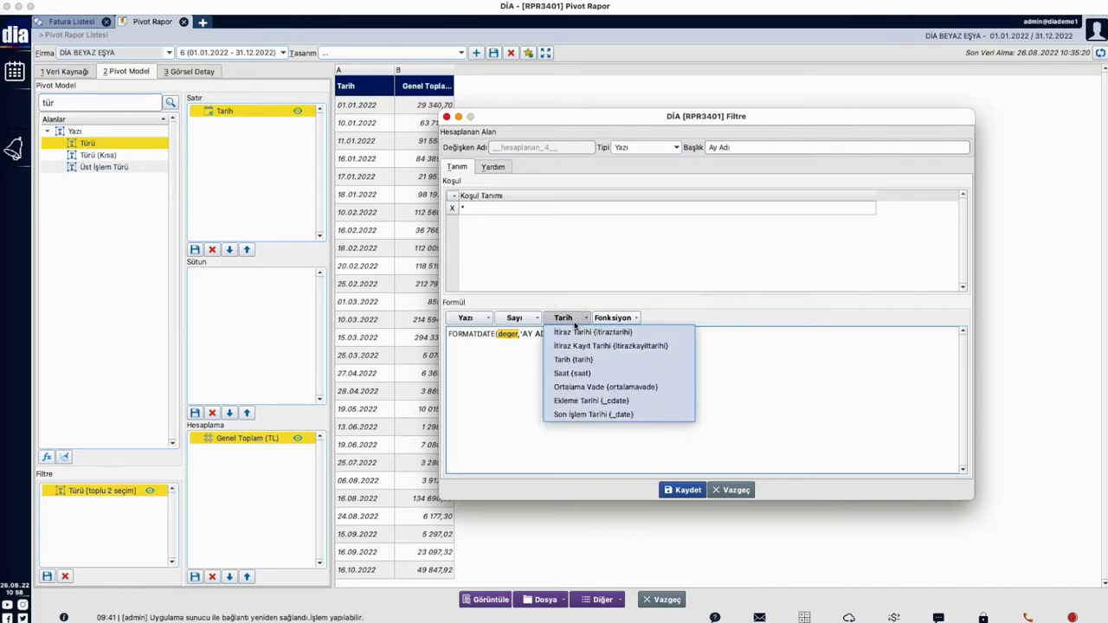
click(574, 359)
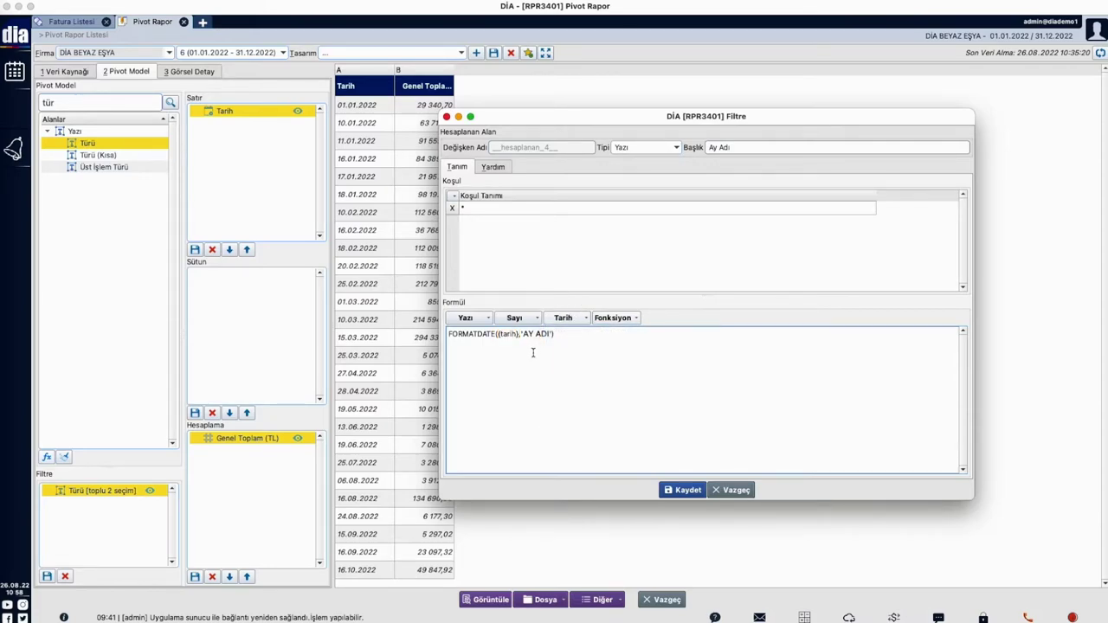
click(688, 492)
key(Return)
Search the fields for ay, add Ay Adı to the rows below Tarih and display the report
double_click(94, 102)
text(ay)
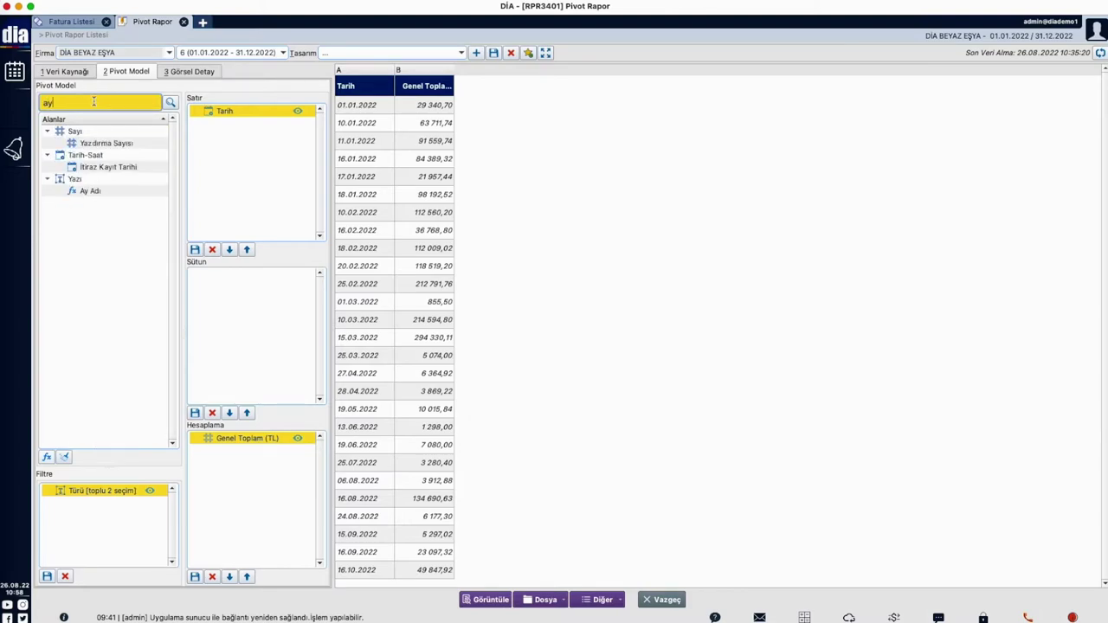
drag(102, 196, 249, 163)
click(491, 600)
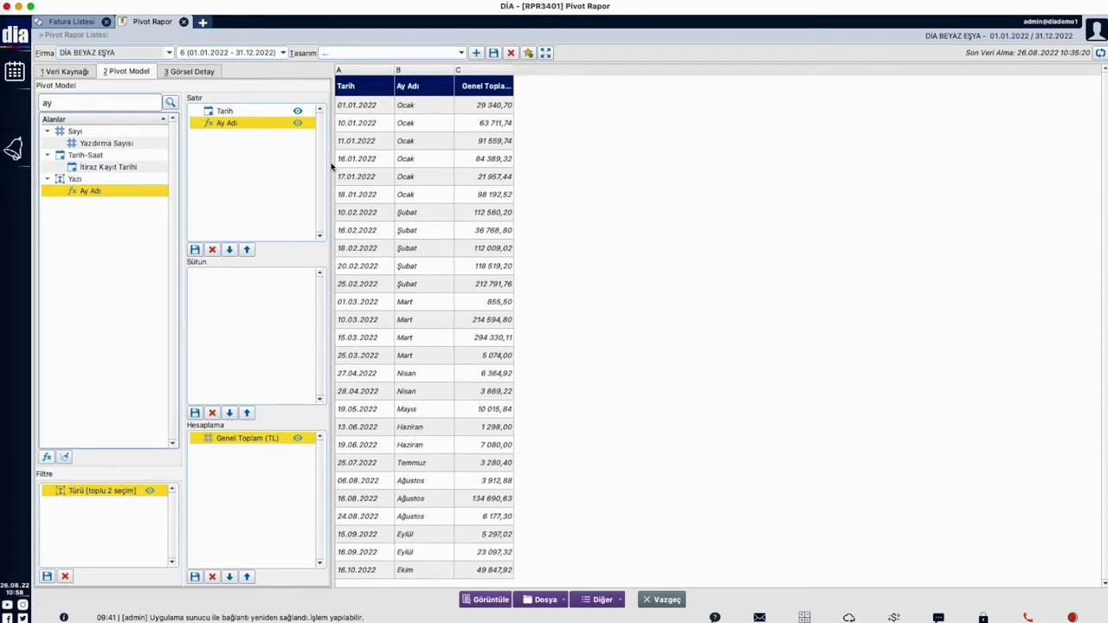
Remove Tarih from the row fields and redisplay the report grouped by Ay Adı only
click(264, 112)
click(212, 249)
click(490, 600)
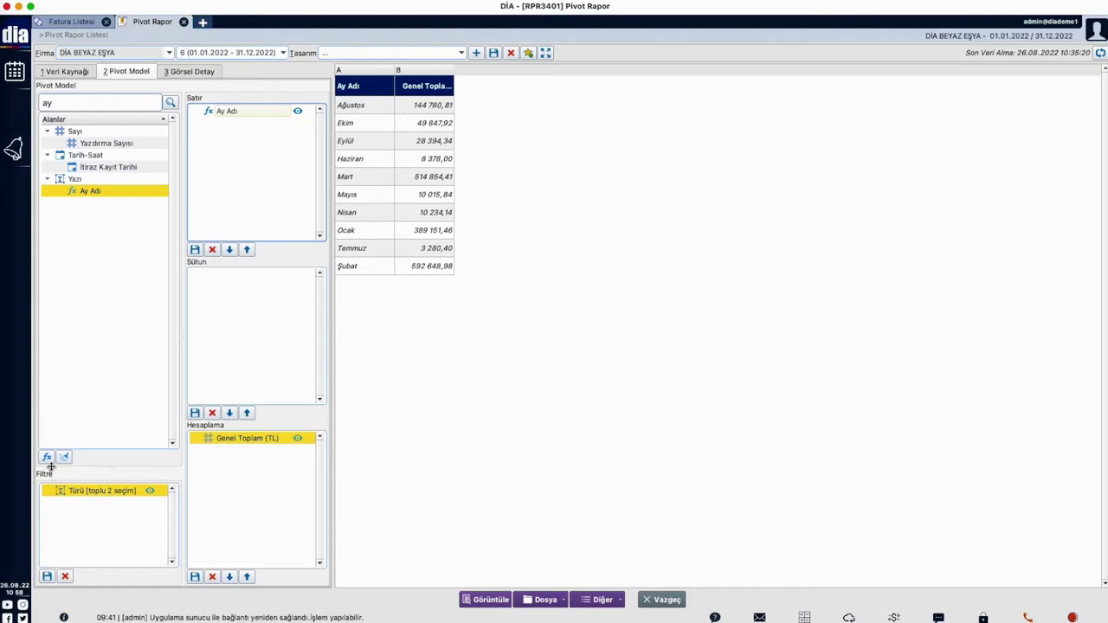
Reopen the Ay Adı field for editing and paste a copy of its FORMATDATE expression into the formula
double_click(93, 192)
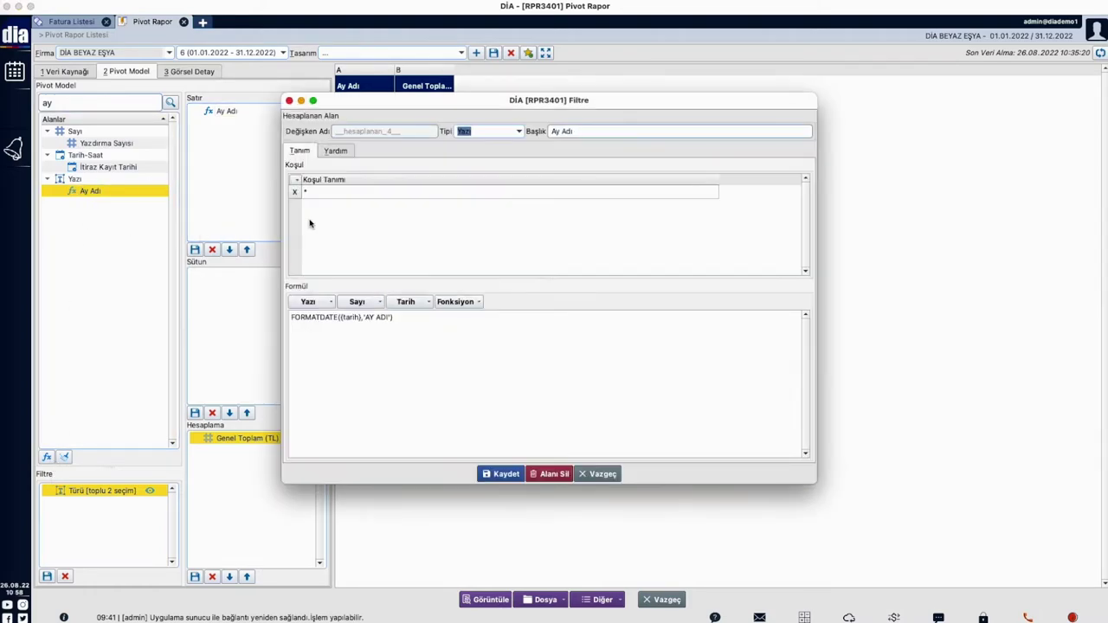
drag(491, 92, 519, 104)
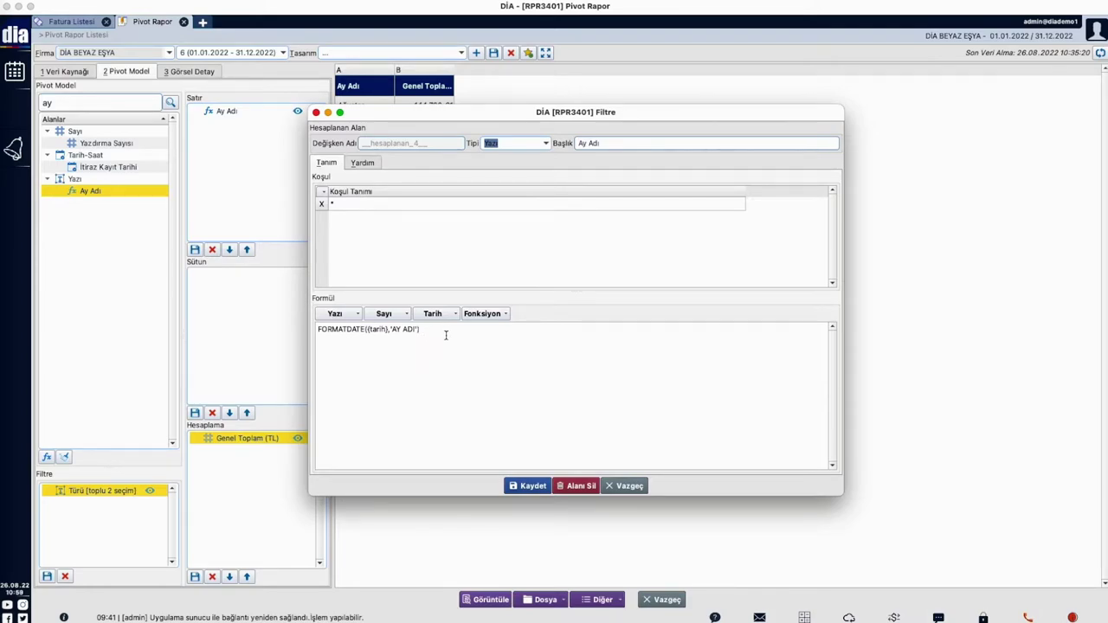
drag(444, 332, 302, 331)
key(ctrl+c)
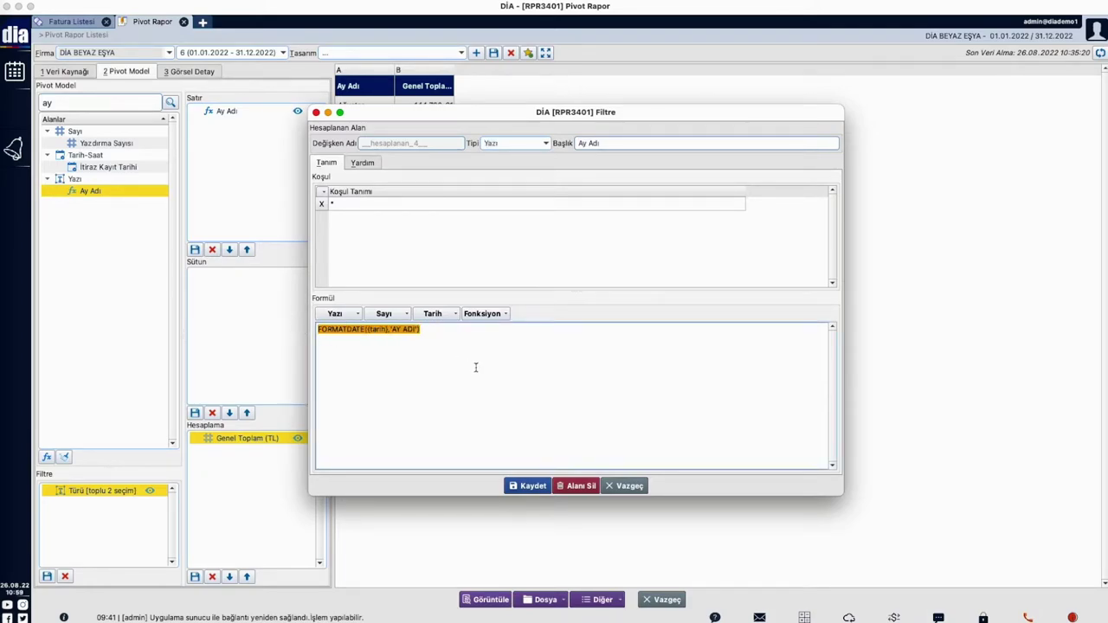
click(526, 369)
key(ctrl+v)
Look up the two-digit month format in the formula help and change the first FORMATDATE format in Ay Adı to 'AA'
click(362, 162)
scroll(490, 332, down, 5)
drag(330, 360, 343, 360)
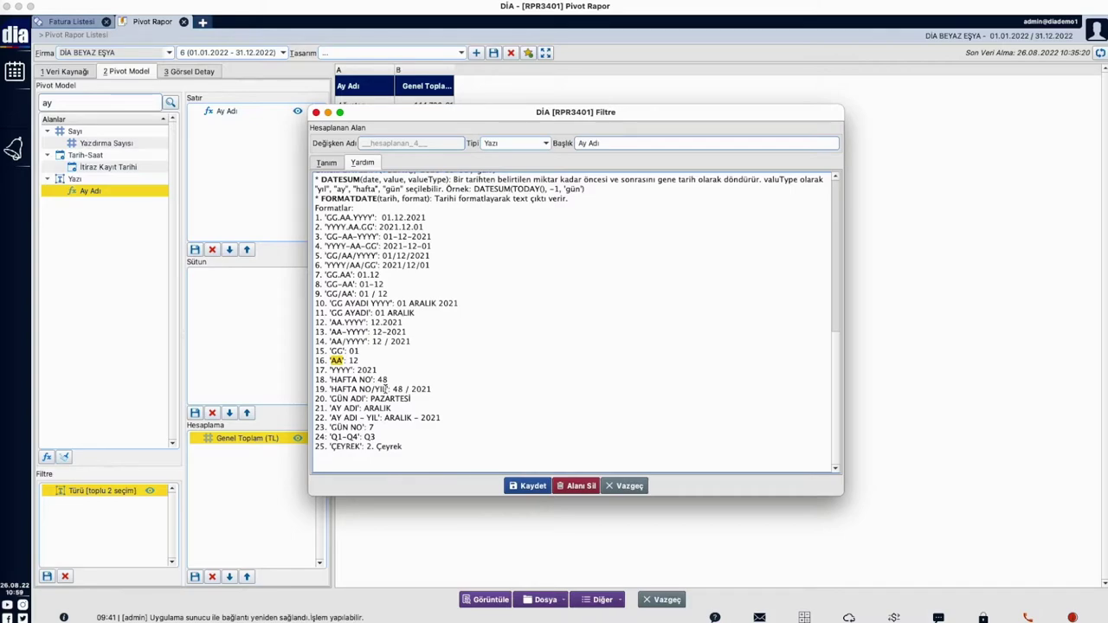
click(329, 164)
click(405, 330)
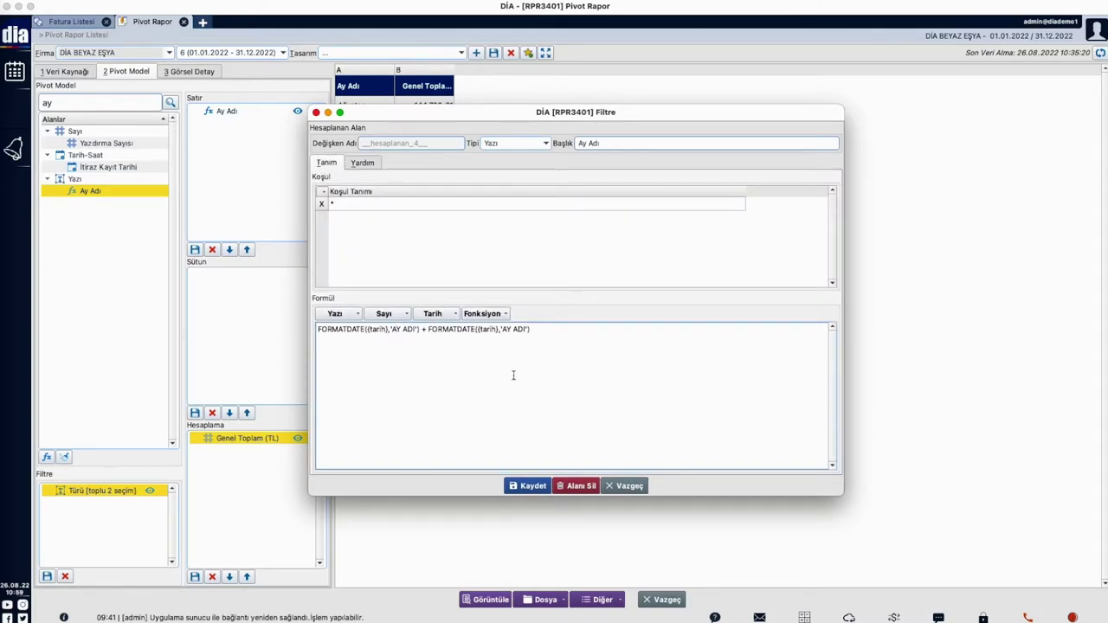
key(BackSpace)
key(BackSpace)
key(BackSpace)
key(BackSpace)
key(BackSpace)
text(A)
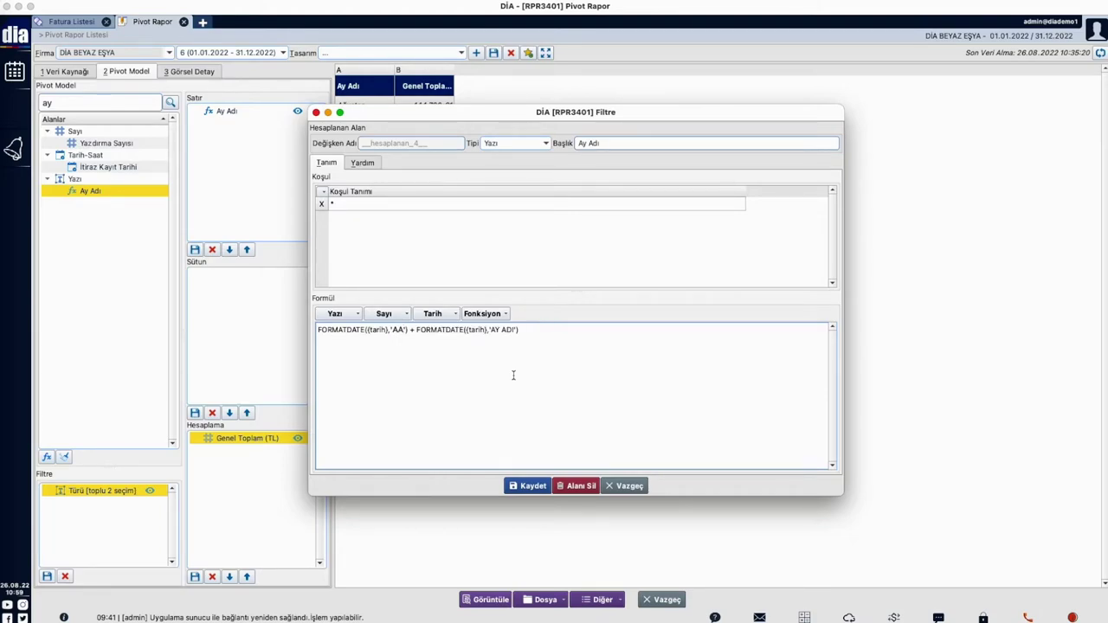
Insert a '-' separator between the FORMATDATE({tarih},'AA') and FORMATDATE({tarih},'AY ADI') parts of the formula
text(') +'-' +)
key(Left)
key(Left)
key(Left)
key(Left)
key(Left)
key(Left)
drag(407, 330, 318, 329)
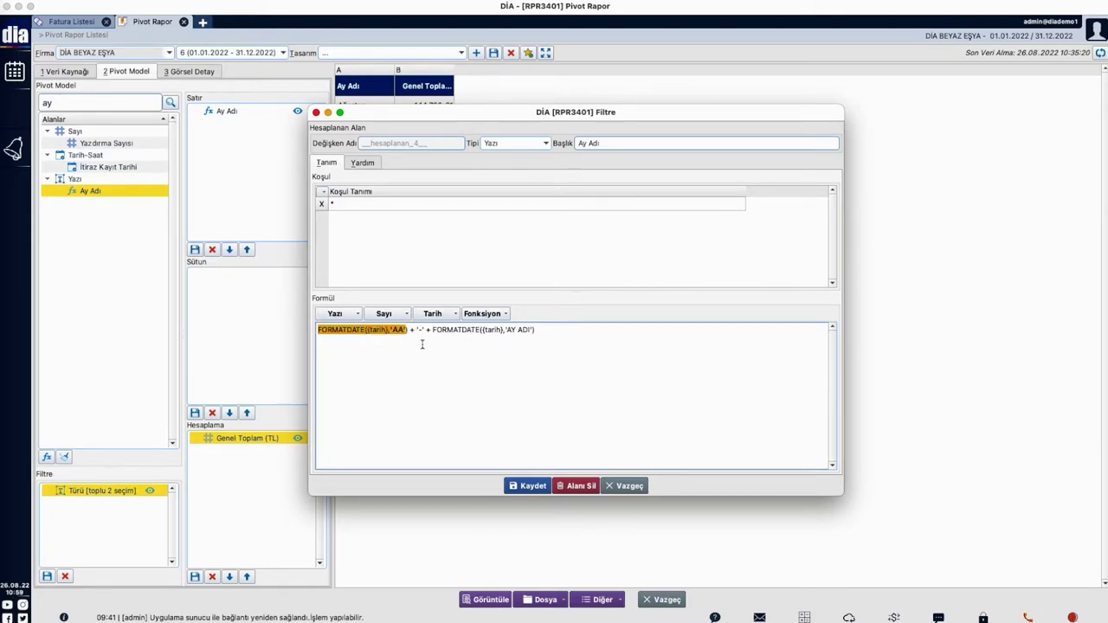
drag(410, 330, 321, 326)
drag(433, 330, 571, 332)
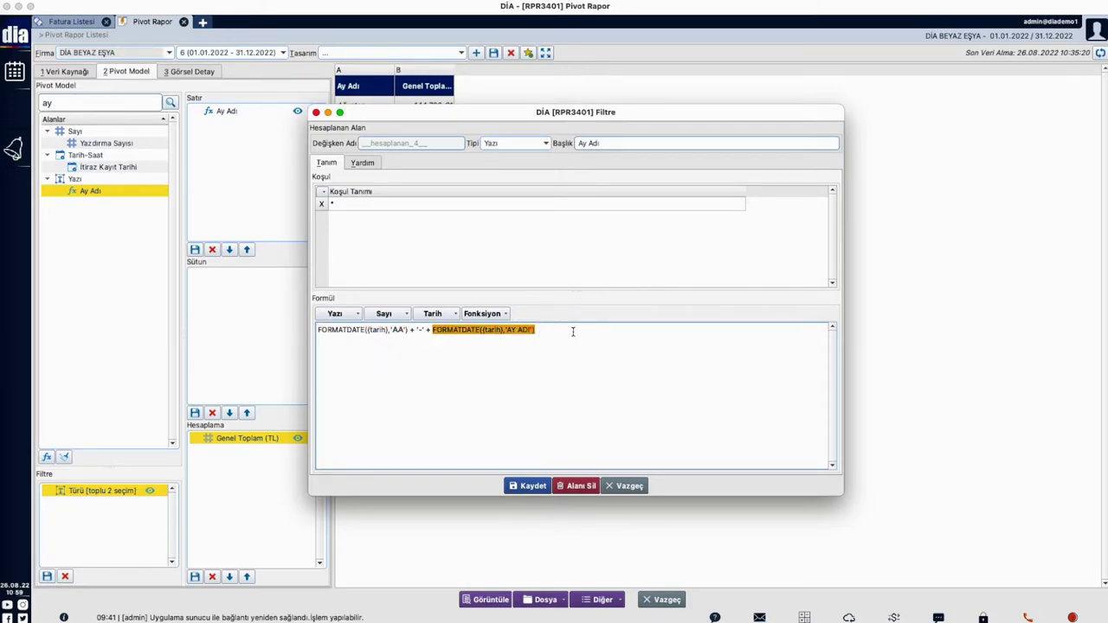
Save the Ay Adı calculated field, redisplay the report and check the order of the month rows
click(530, 484)
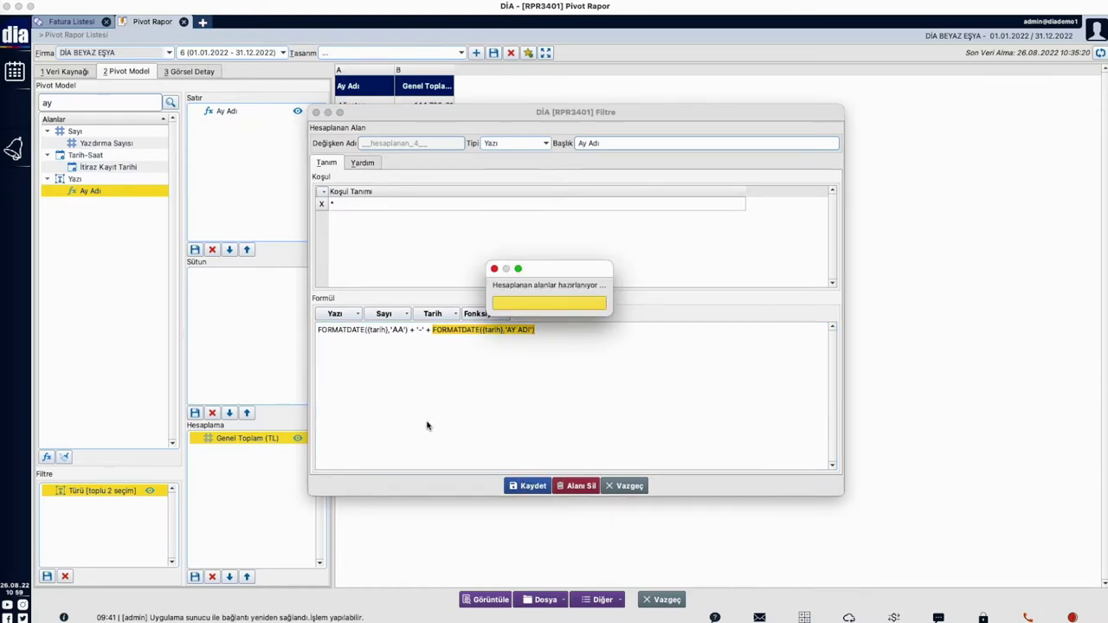
click(487, 601)
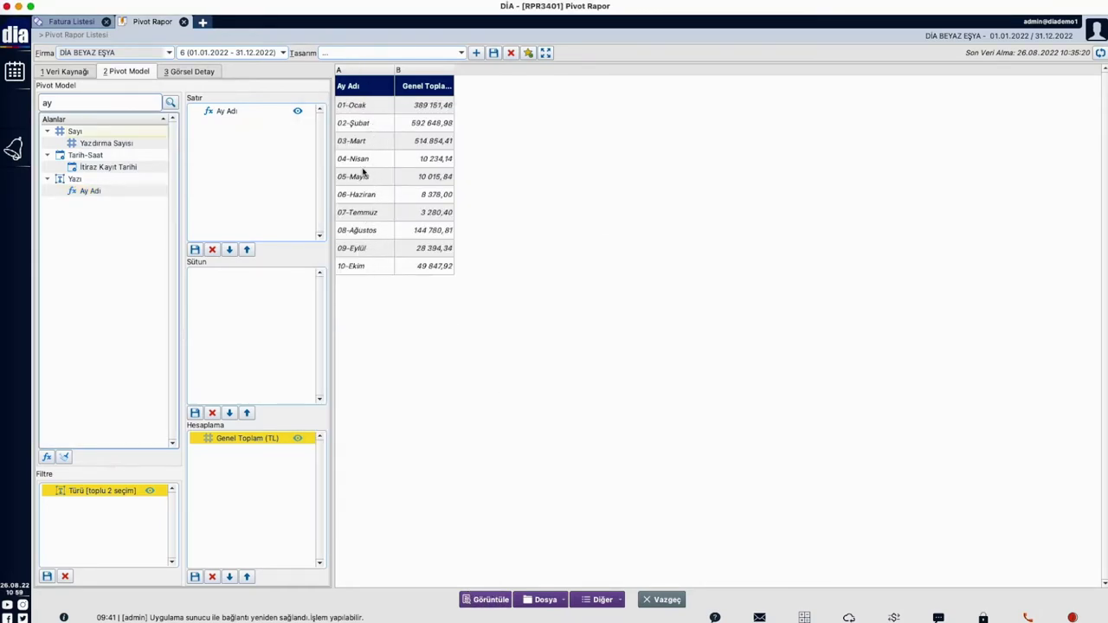
click(358, 111)
click(363, 142)
click(371, 196)
click(376, 251)
click(371, 269)
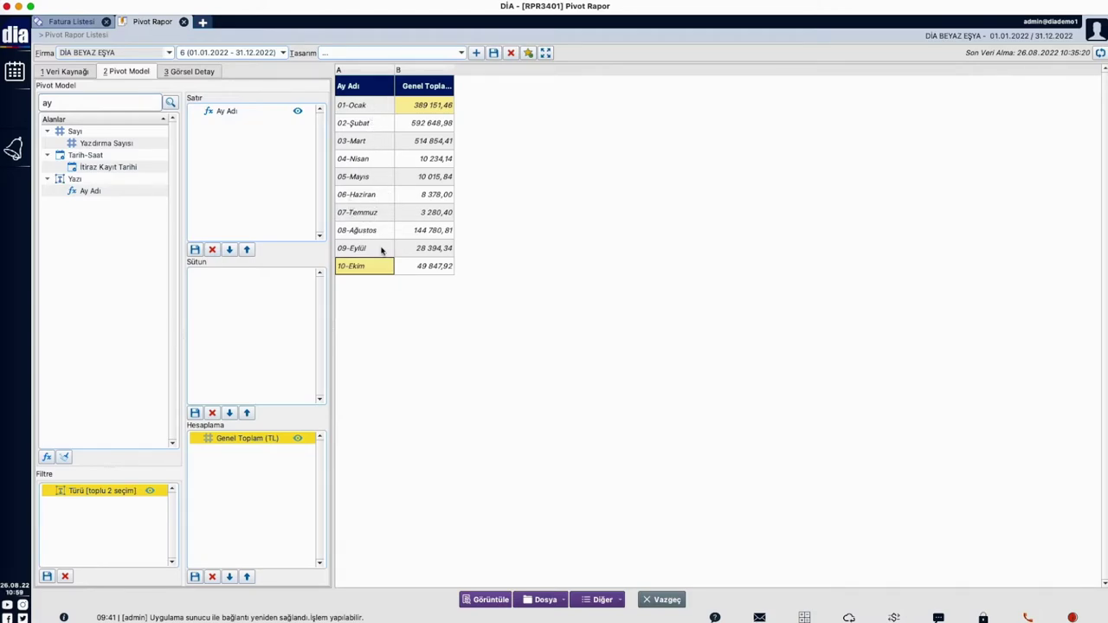
Set the start of the Ay Adı row field's character range to 3 and redisplay the report
double_click(239, 114)
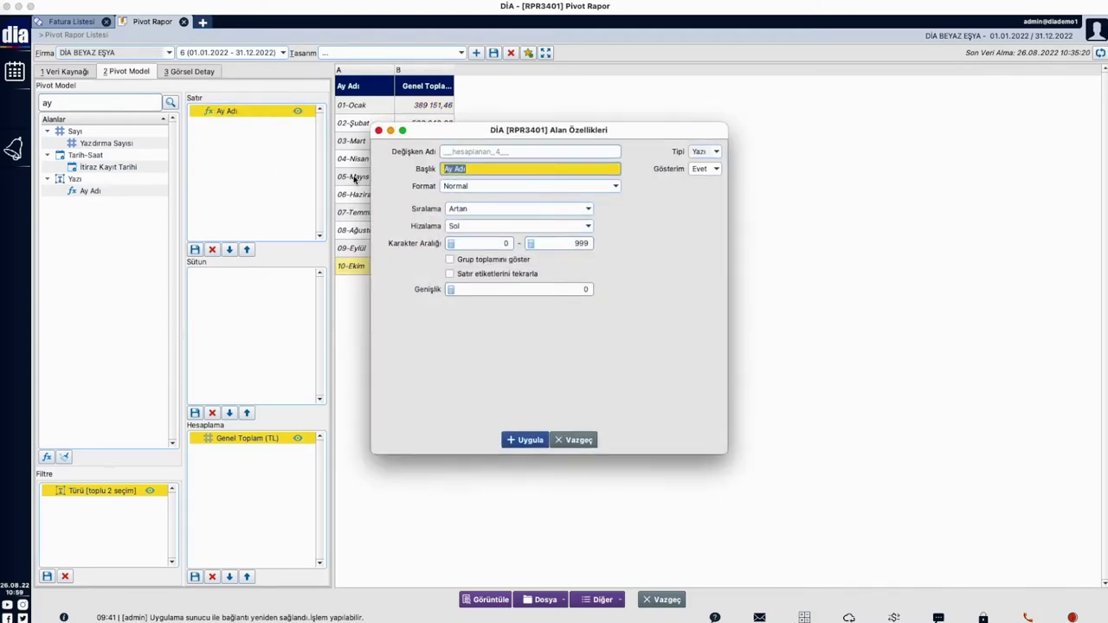
click(487, 245)
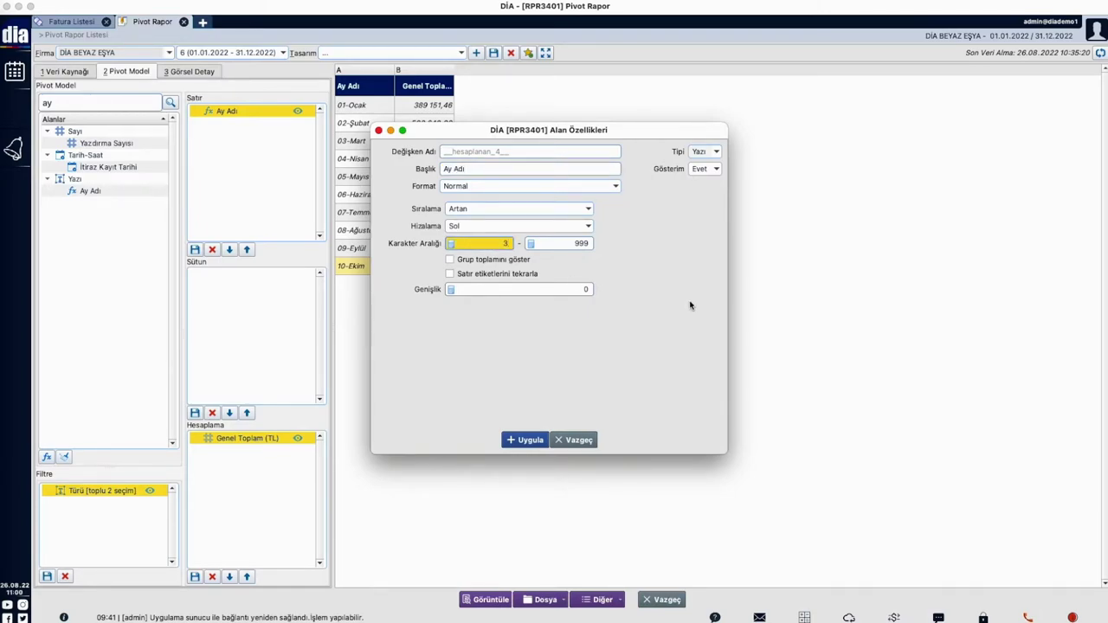
click(542, 440)
click(502, 604)
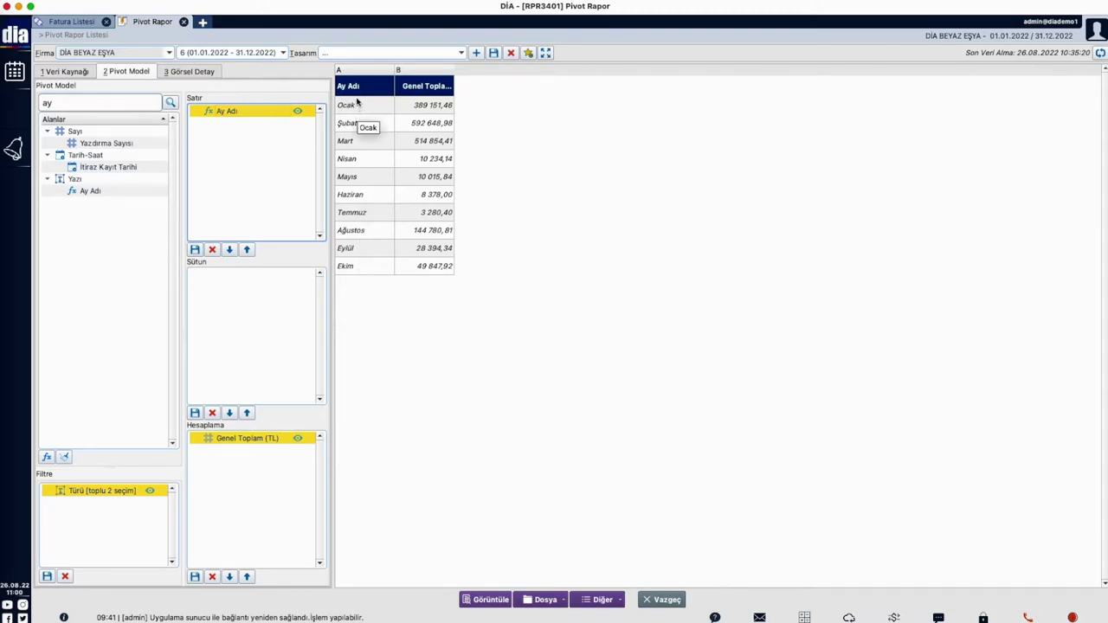
Set the grand total's display option to Sadece Altta in the visual details and redisplay the report
click(200, 72)
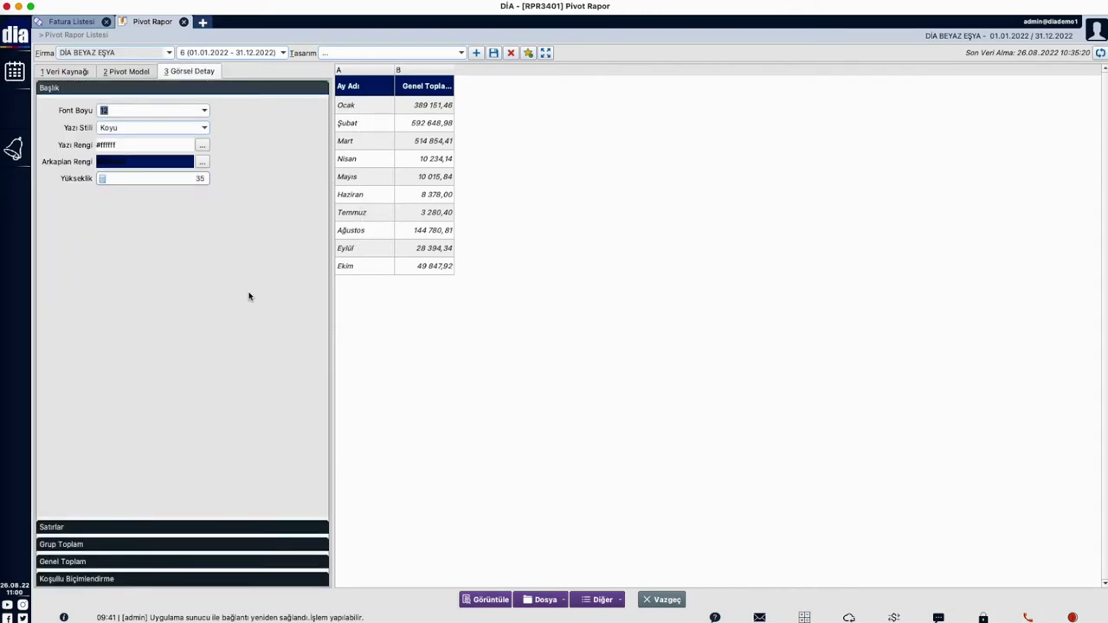
click(113, 545)
click(106, 561)
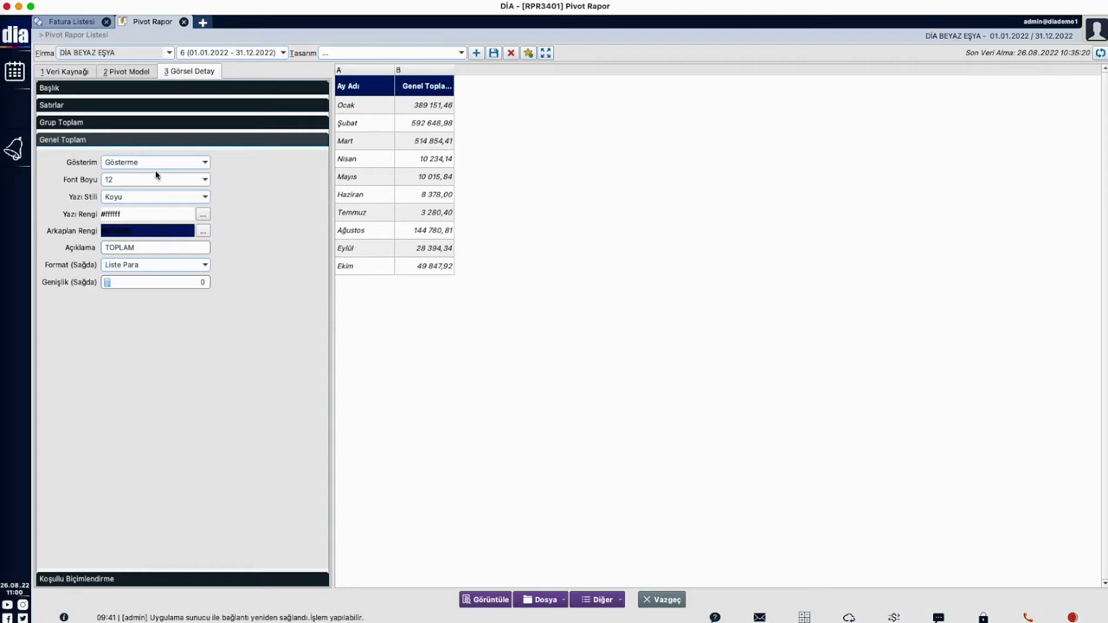
click(162, 163)
click(166, 181)
click(475, 598)
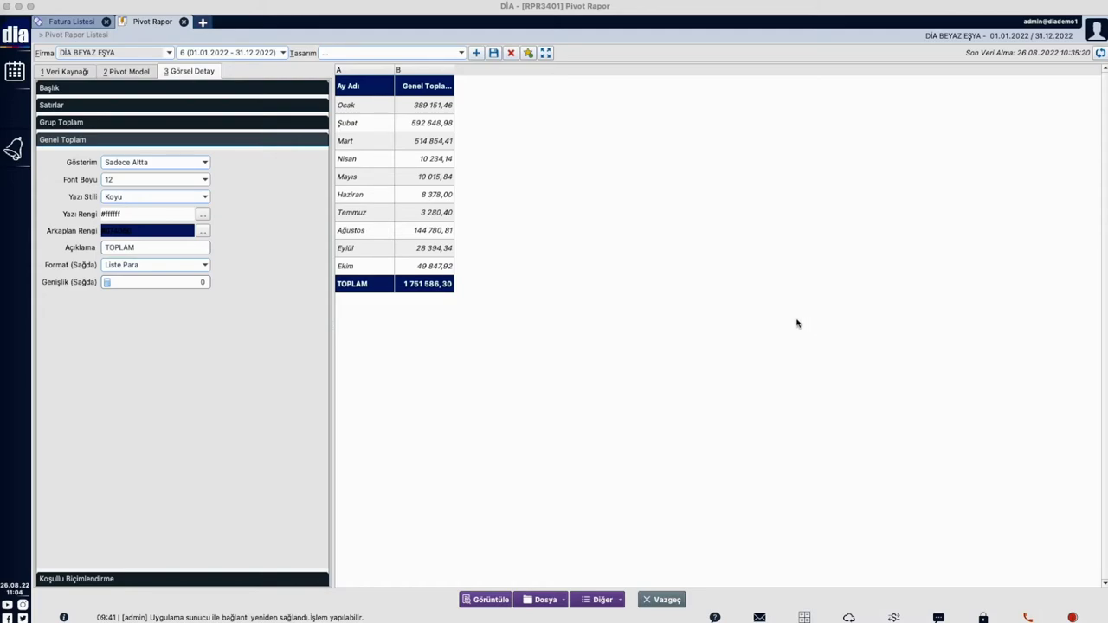
Remove Ay Adı from the row fields and start a new calculated field of type Yazı titled Haftanın Günü
click(130, 73)
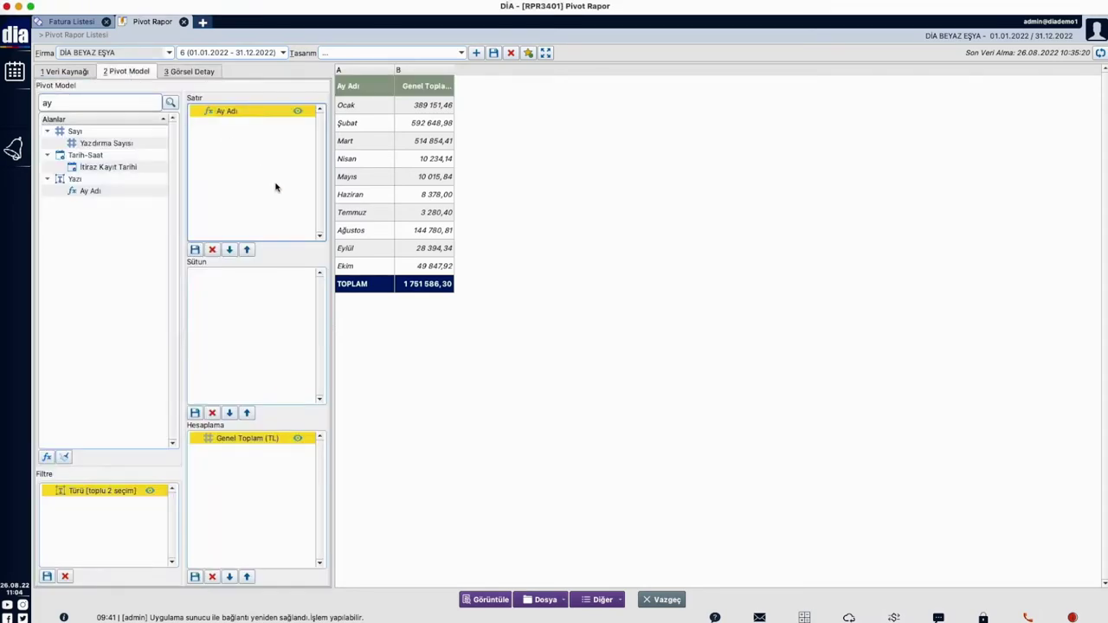
click(212, 249)
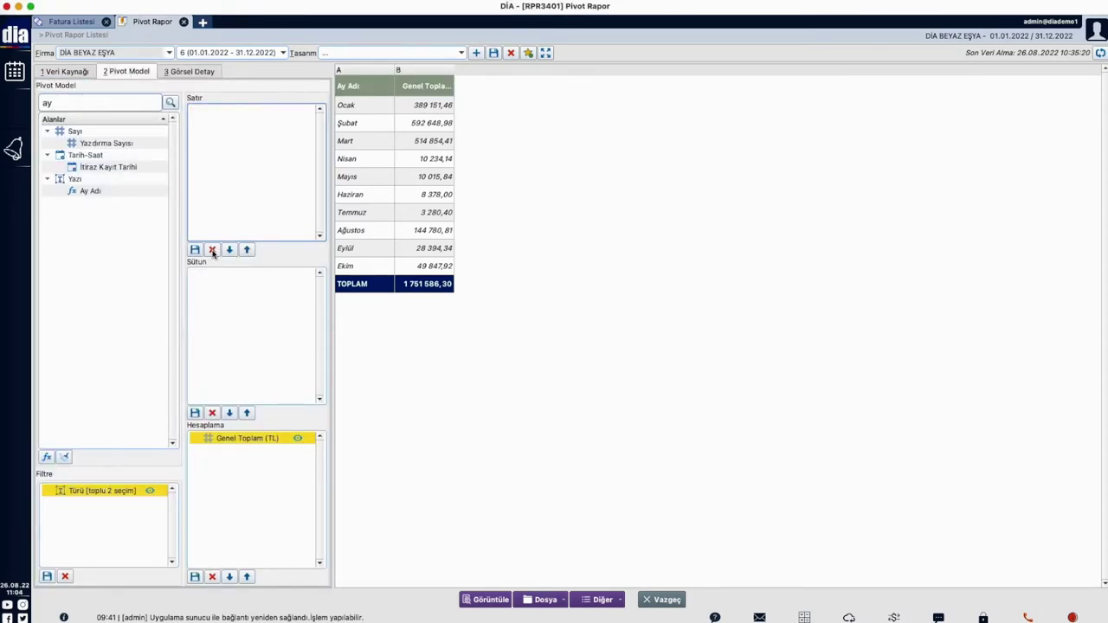
click(46, 457)
drag(558, 102, 627, 120)
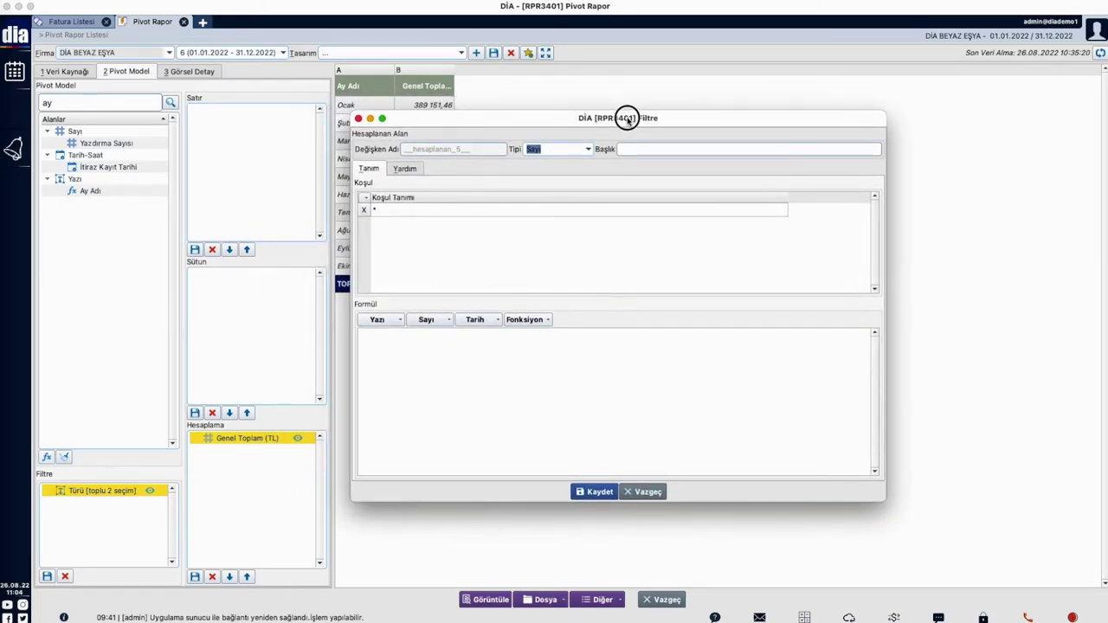
click(575, 152)
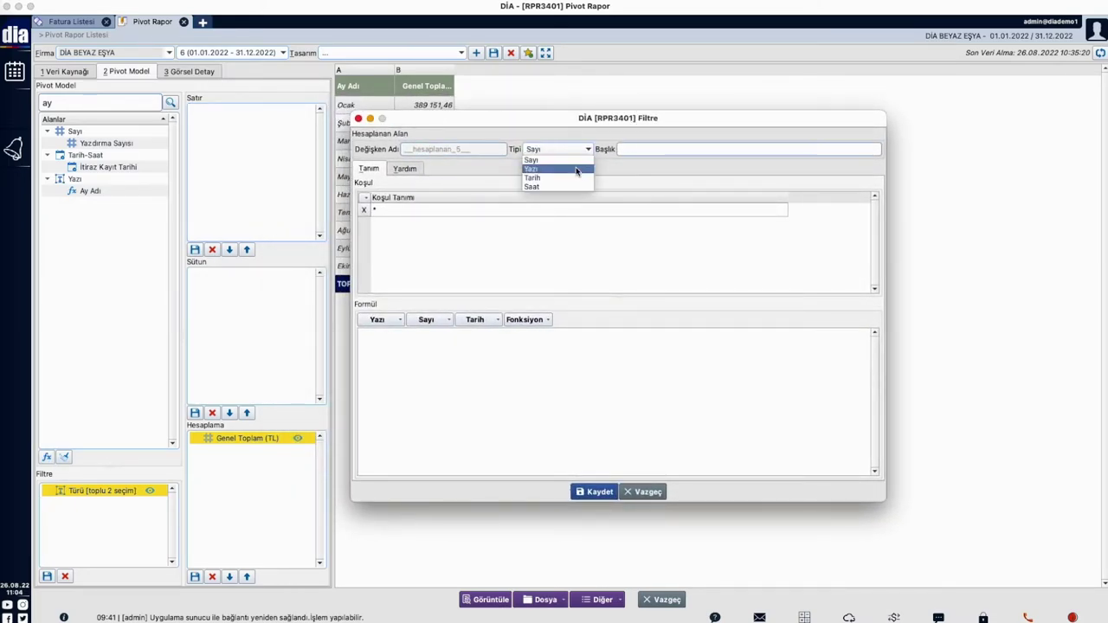
click(576, 171)
text(HAf)
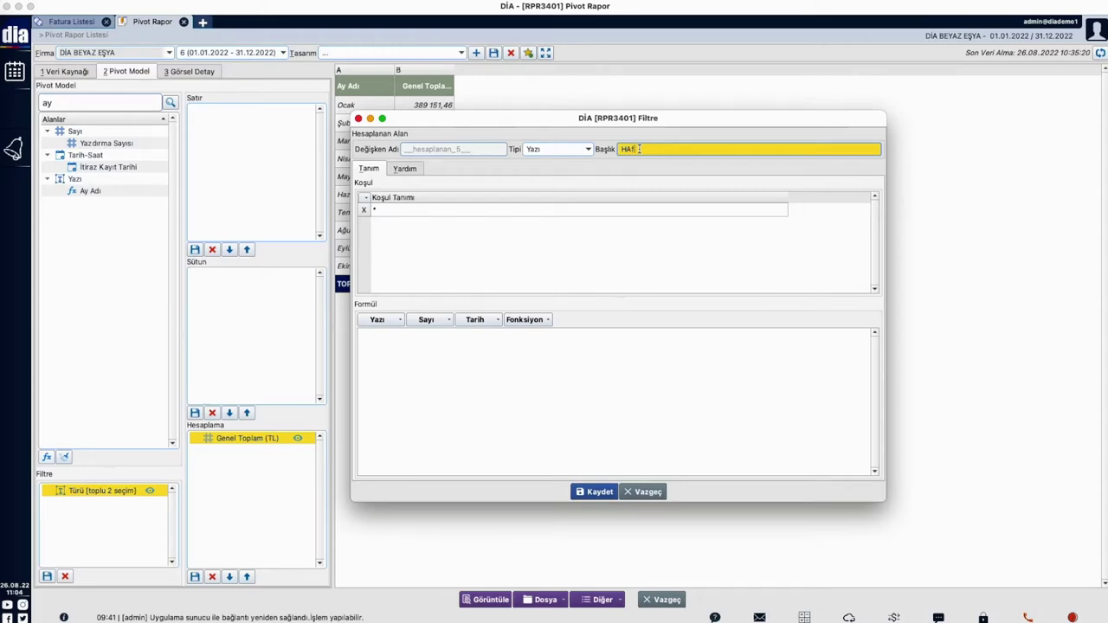
text(aftalı)
click(417, 212)
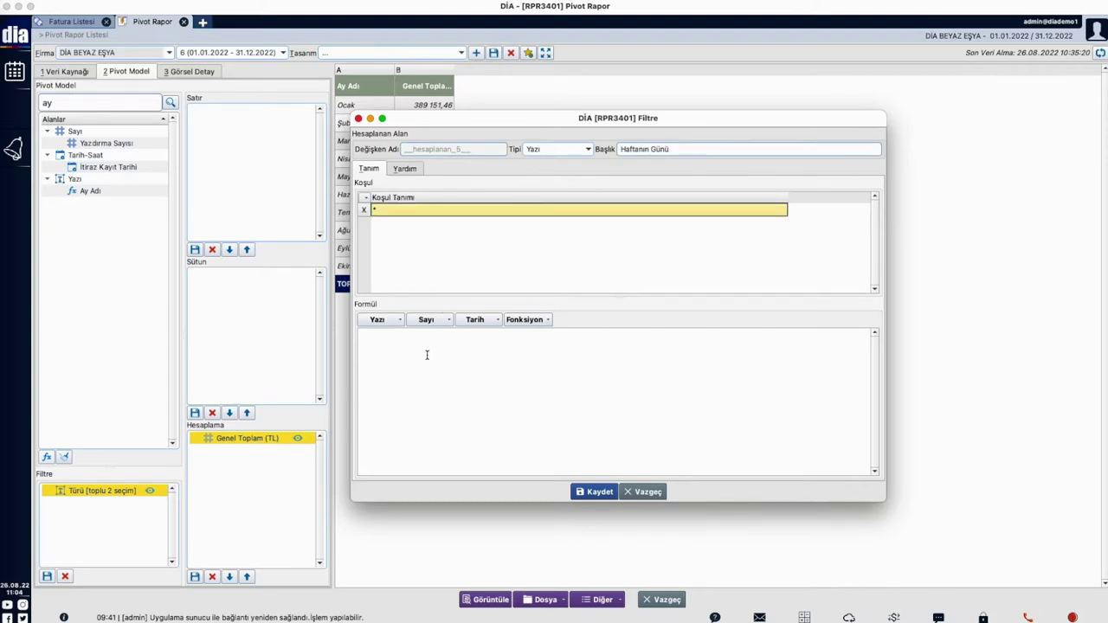
Insert the FORMATDATE function into the formula and set its format argument to 'GÜN ADI', copied from the help text
click(525, 320)
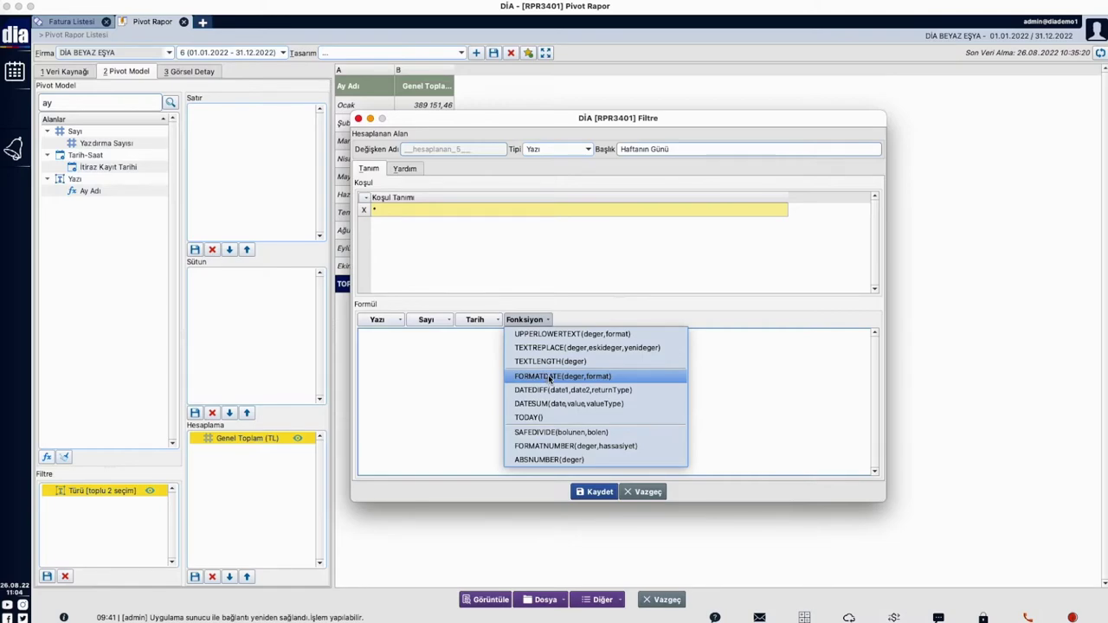
click(549, 377)
click(403, 170)
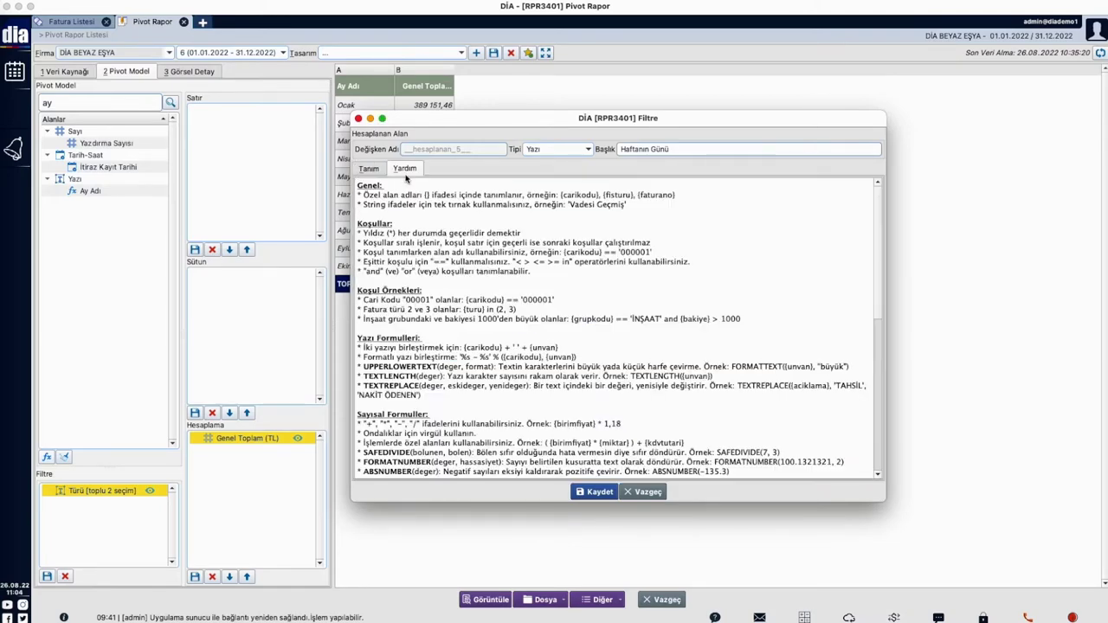
scroll(518, 334, down, 10)
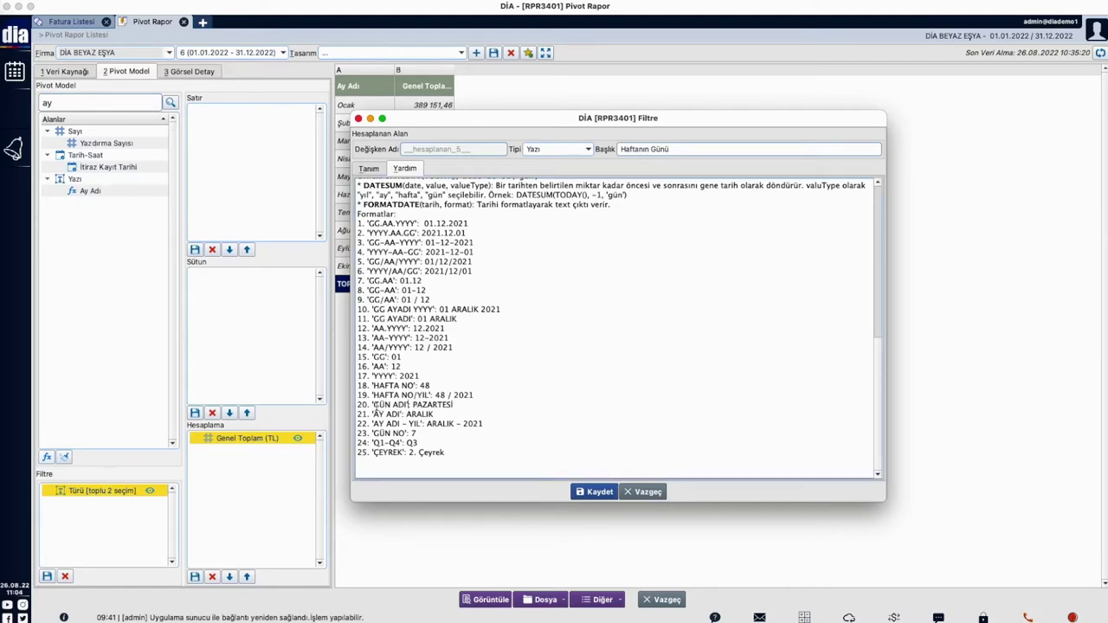
double_click(405, 405)
key(super+c)
click(373, 167)
double_click(444, 335)
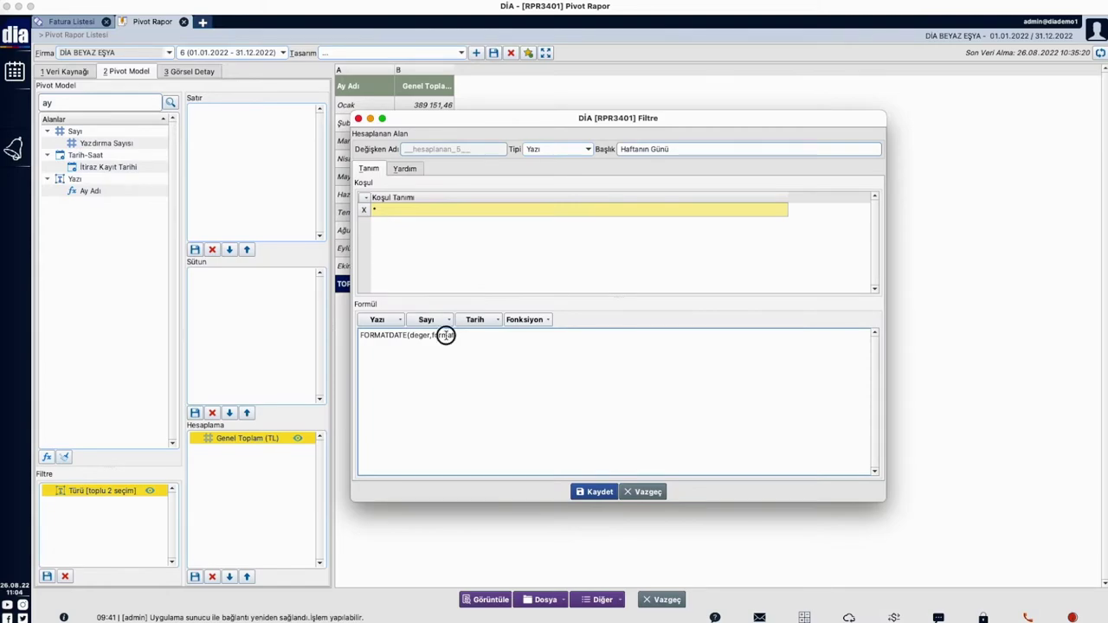
text(')
key(super+v)
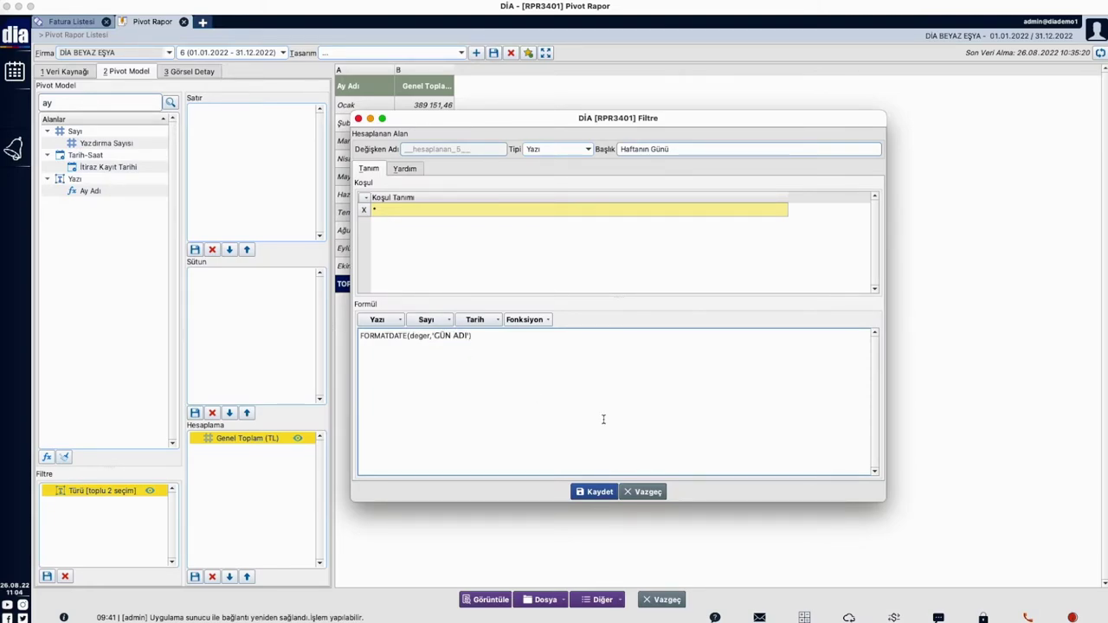
Replace the deger argument with the {tarih} field and save the Haftanın Günü calculated field
key(BackSpace)
key(BackSpace)
key(BackSpace)
key(BackSpace)
key(BackSpace)
key(BackSpace)
click(475, 320)
click(517, 361)
click(594, 492)
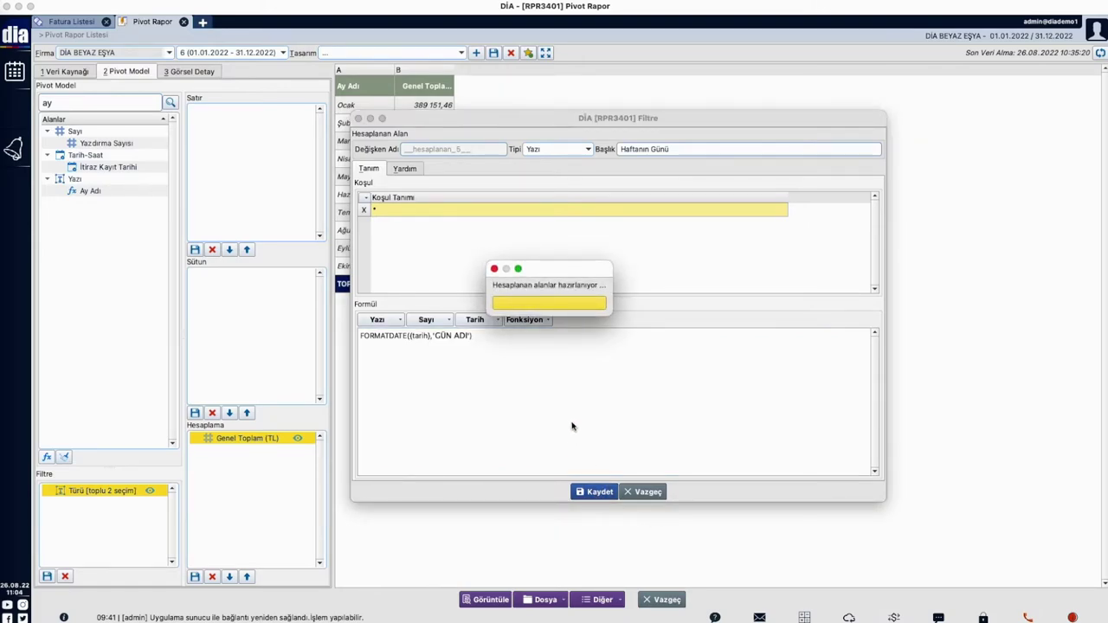
Search the fields for haft, add Haftanın Günü to the rows and display the report
click(85, 100)
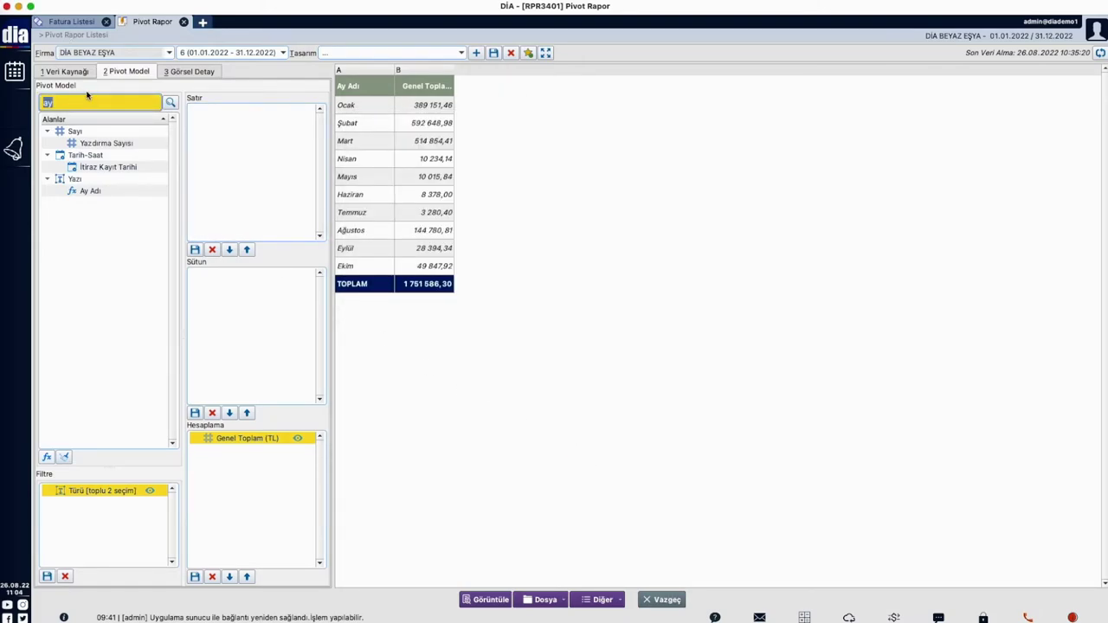
text(haft)
drag(105, 142, 263, 166)
click(503, 598)
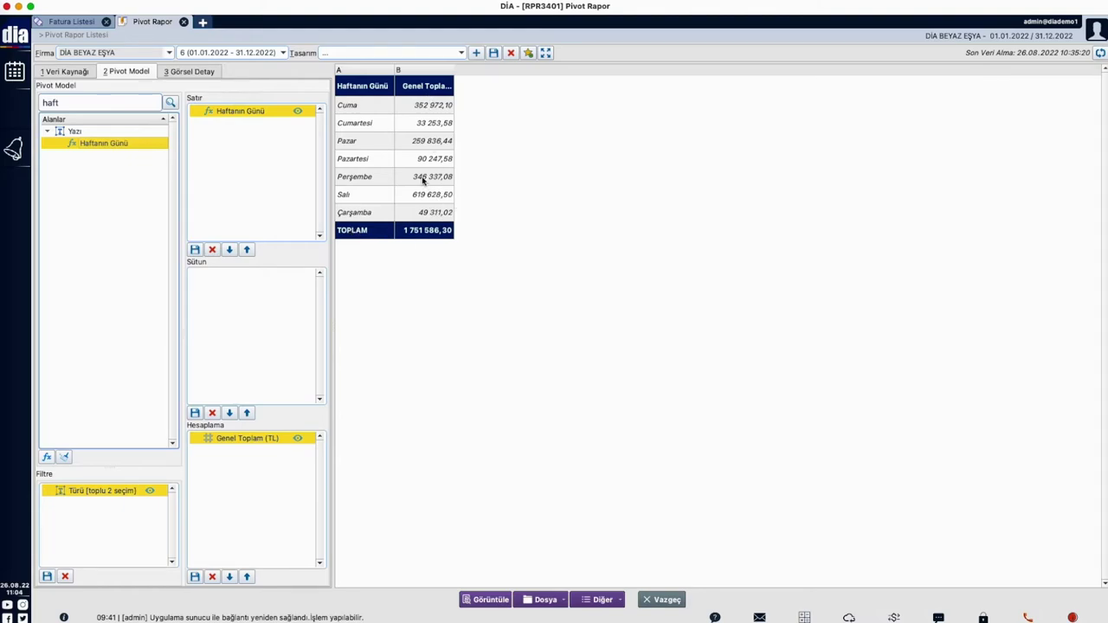
Sort the report ascending by the Genel Toplam column, inspect the last weekday and restore the defined row order
click(433, 73)
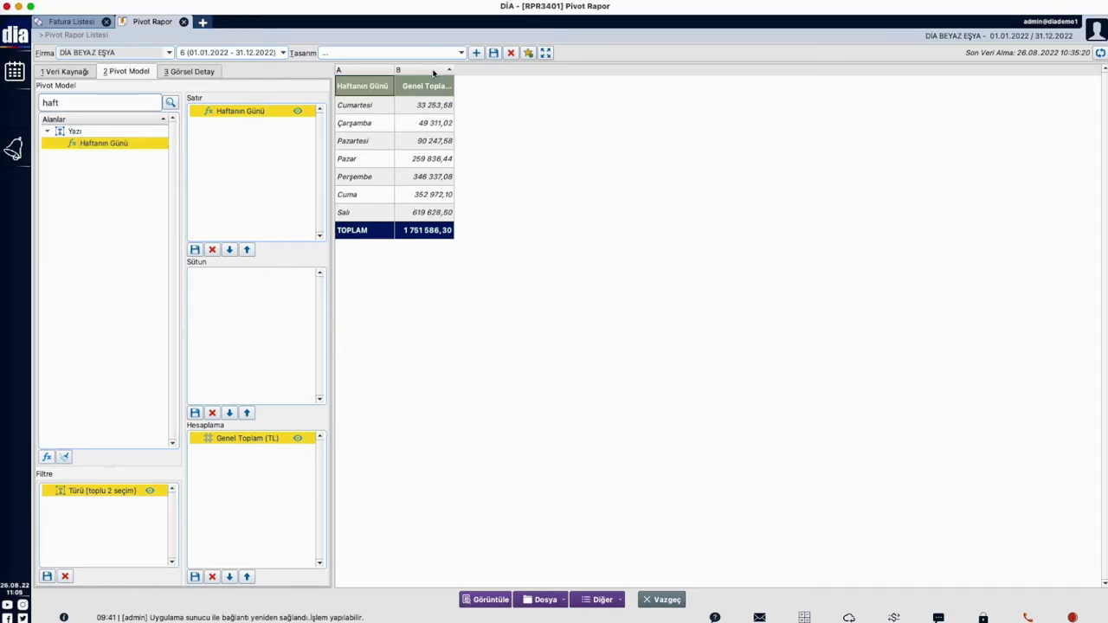
click(372, 214)
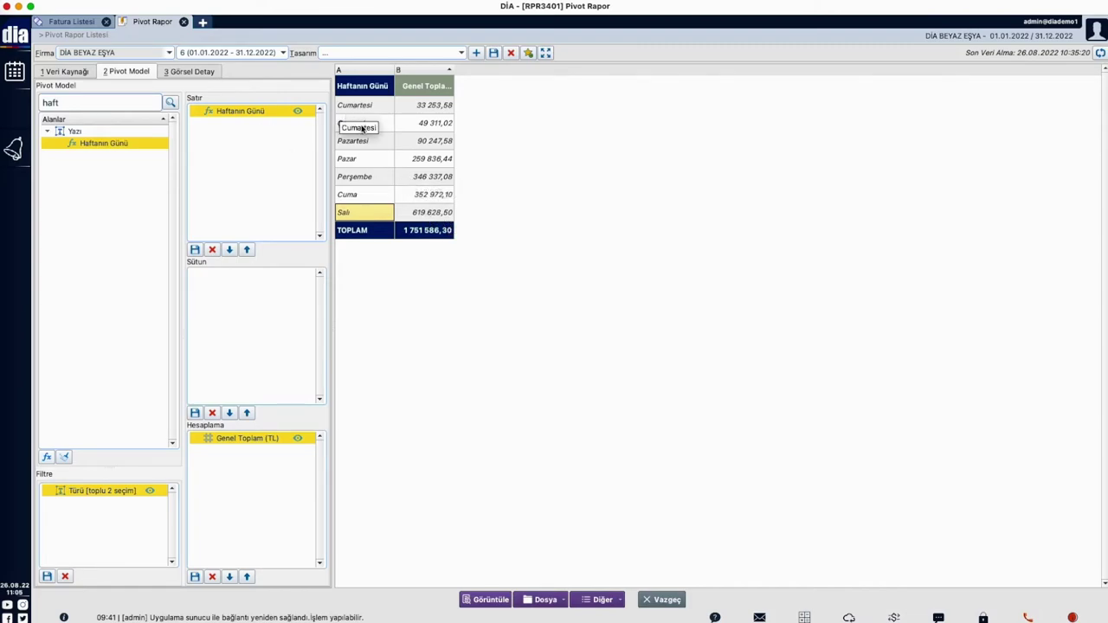
click(369, 85)
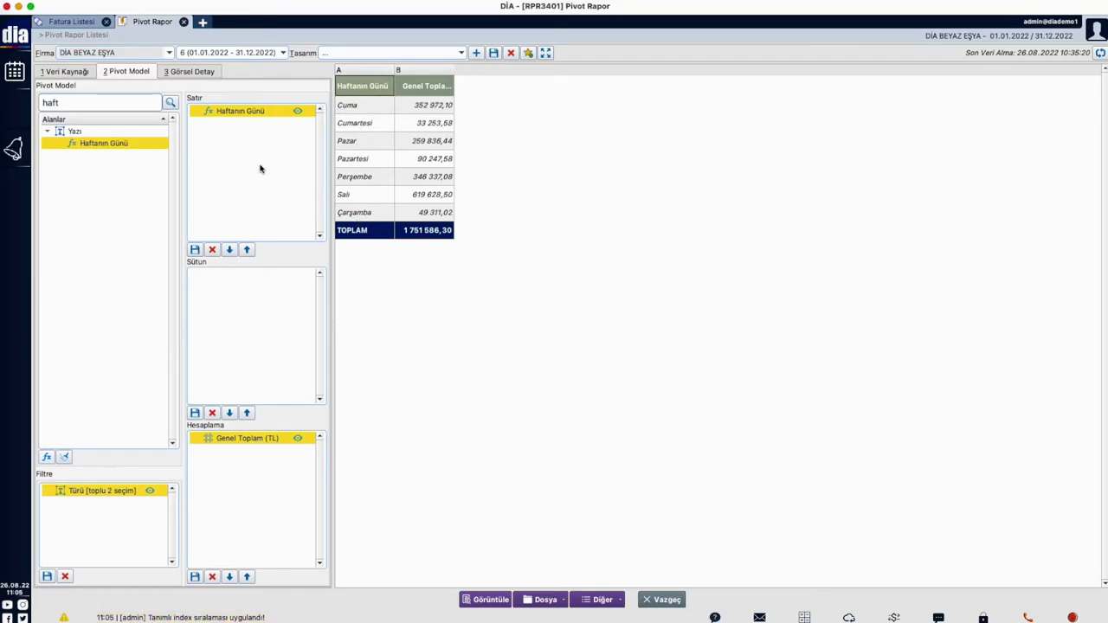
Check the FORMATDATE formats in the help of the Haftanın Günü calculated field and duplicate its formula expression, joining both copies with +
double_click(117, 144)
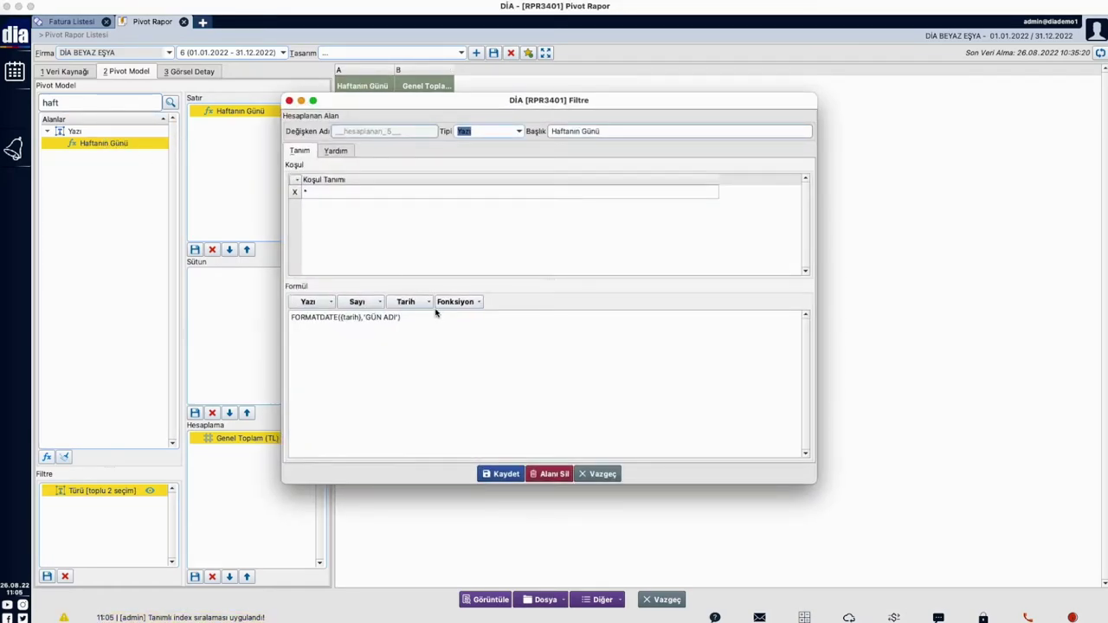
click(344, 152)
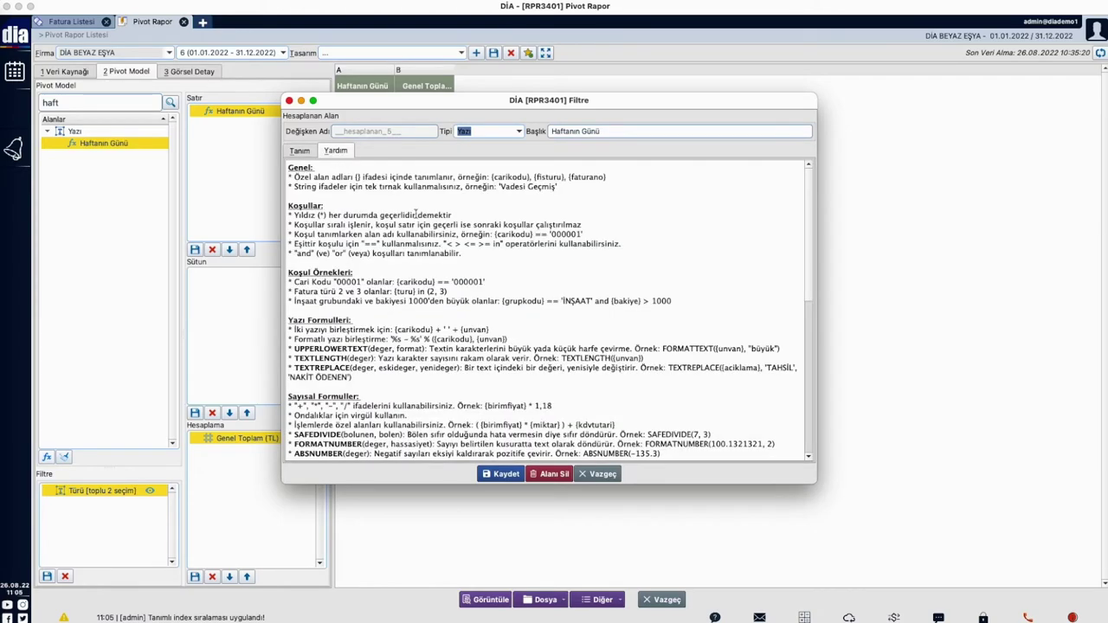
scroll(468, 295, down, 5)
scroll(451, 271, down, 6)
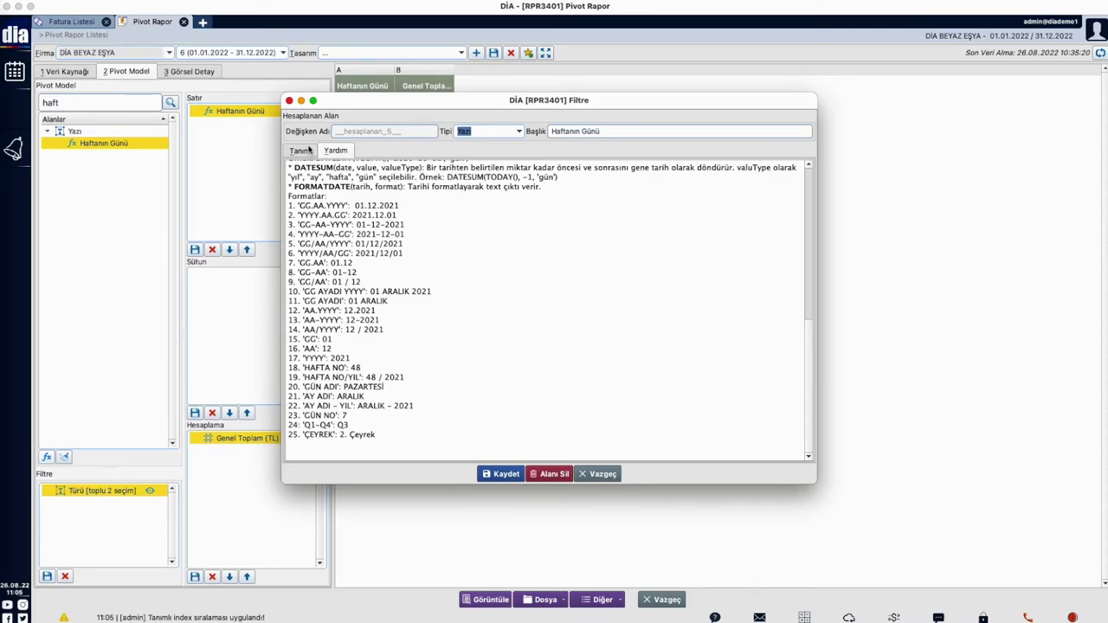
click(309, 152)
key(ctrl+a)
key(ctrl+c)
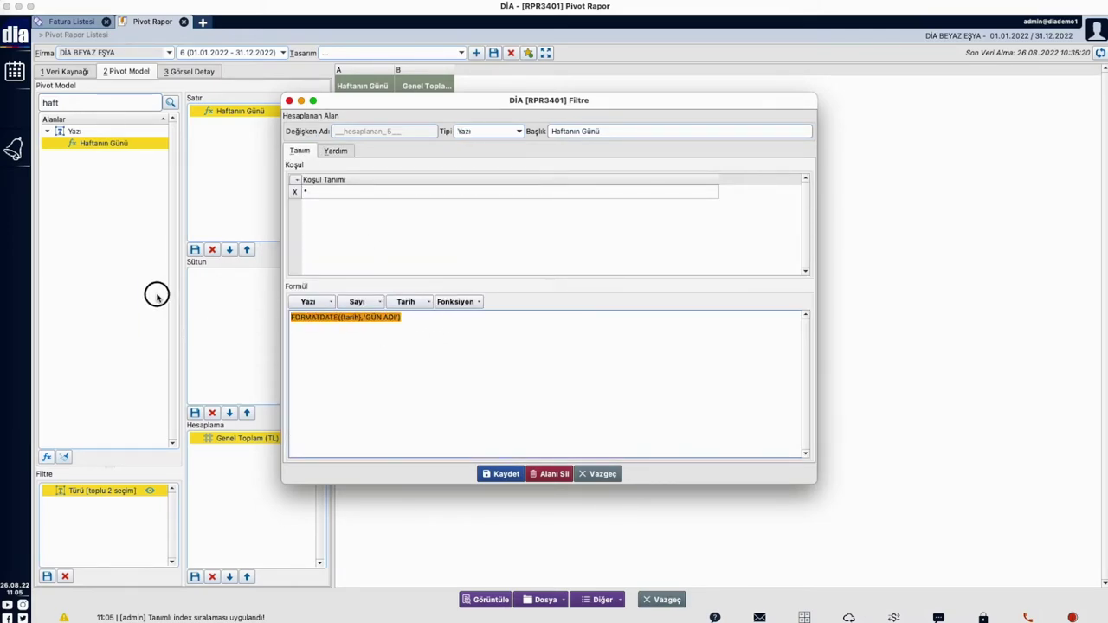
click(379, 358)
key(ctrl+v)
text(+)
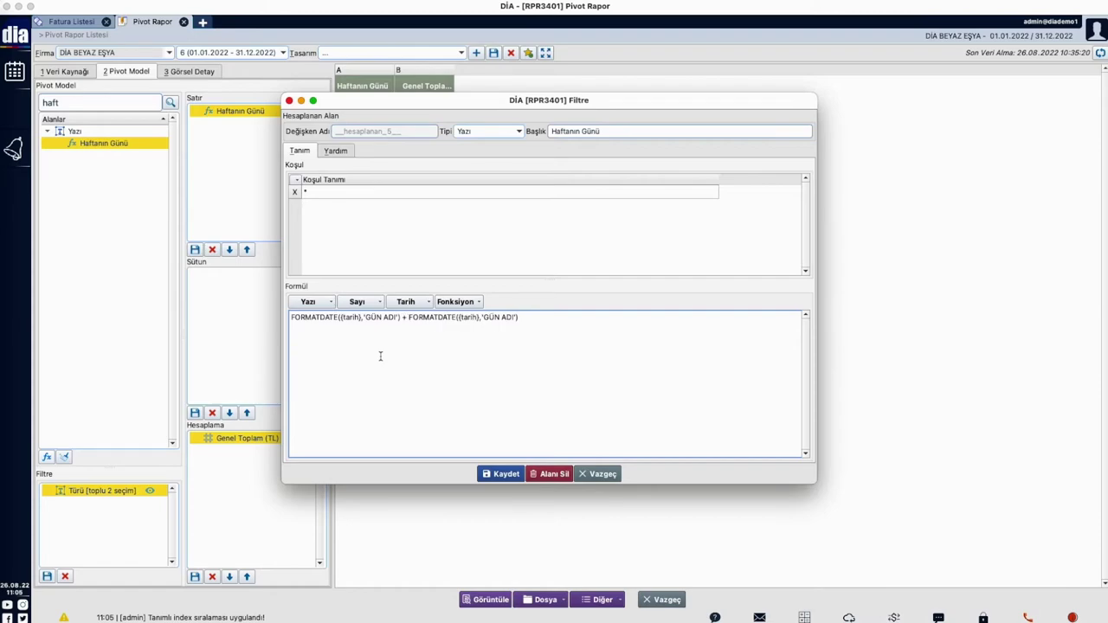
Change the first FORMATDATE format to 'GÜN NO' and insert a '-' separator between the two expressions
key(Left)
key(Left)
key(Left)
key(Left)
key(Left)
key(BackSpace)
key(BackSpace)
key(BackSpace)
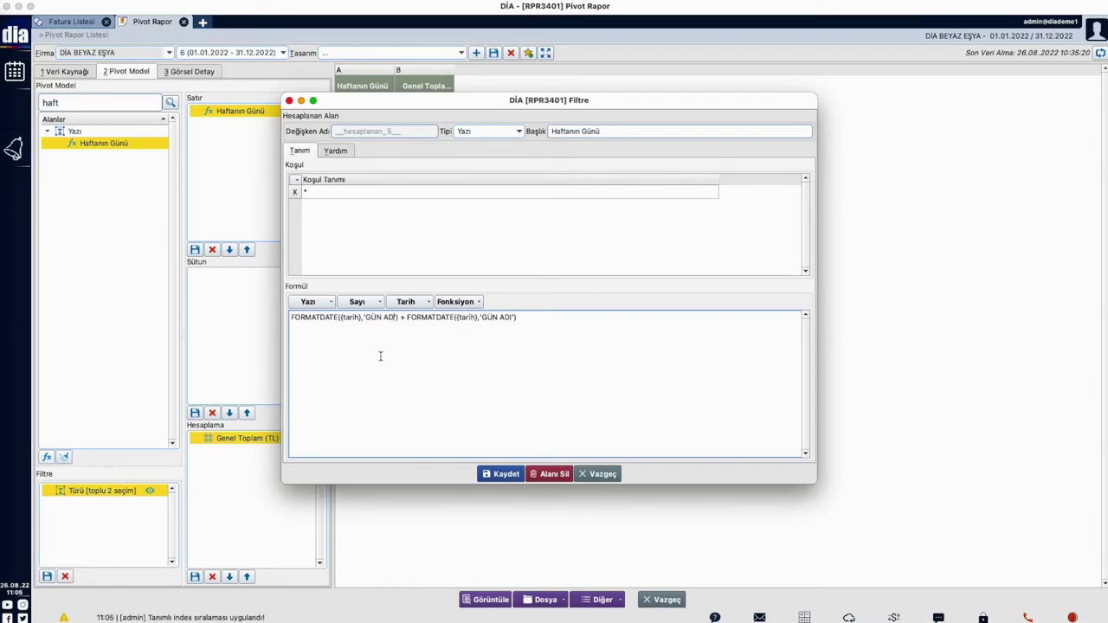
text(NO') + ')
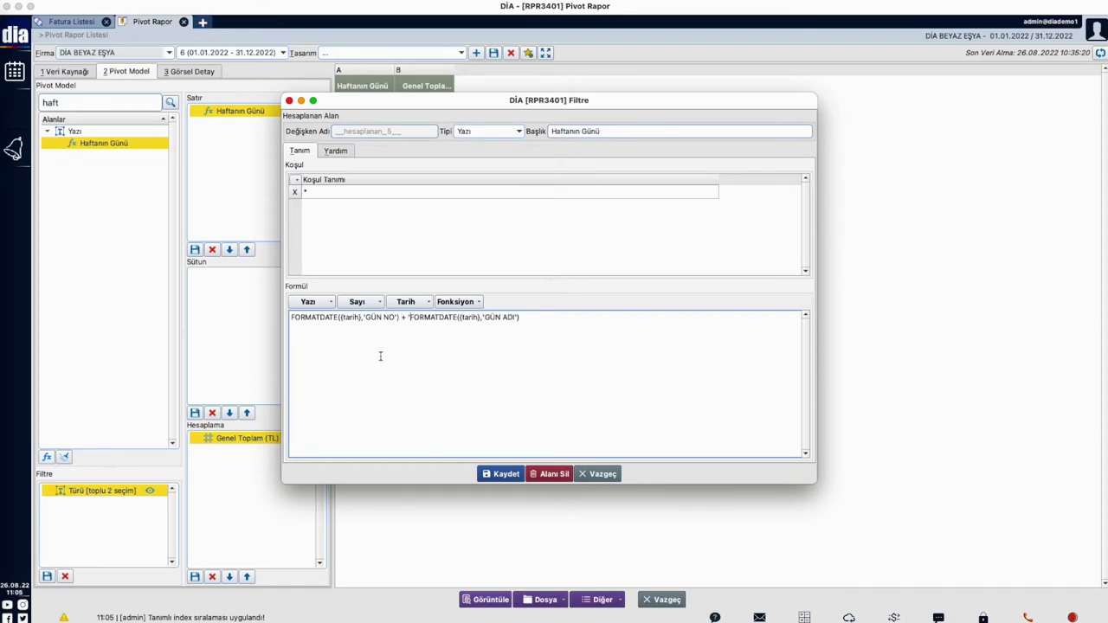
text(-' +)
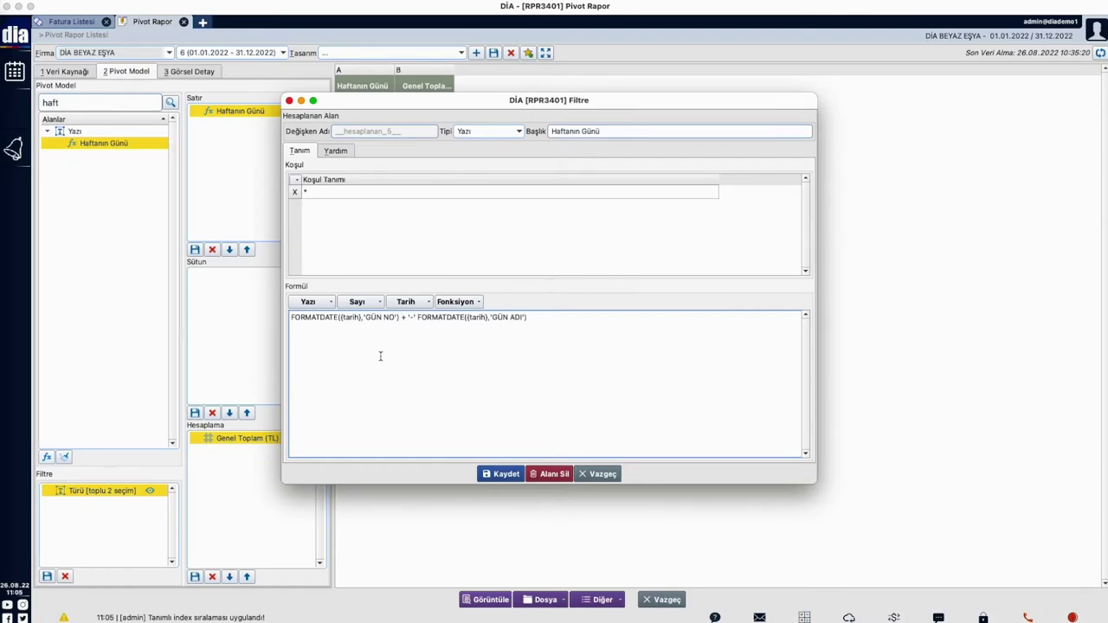
Save the Haftanın Günü calculated field and display the report again
click(502, 474)
click(494, 600)
click(498, 601)
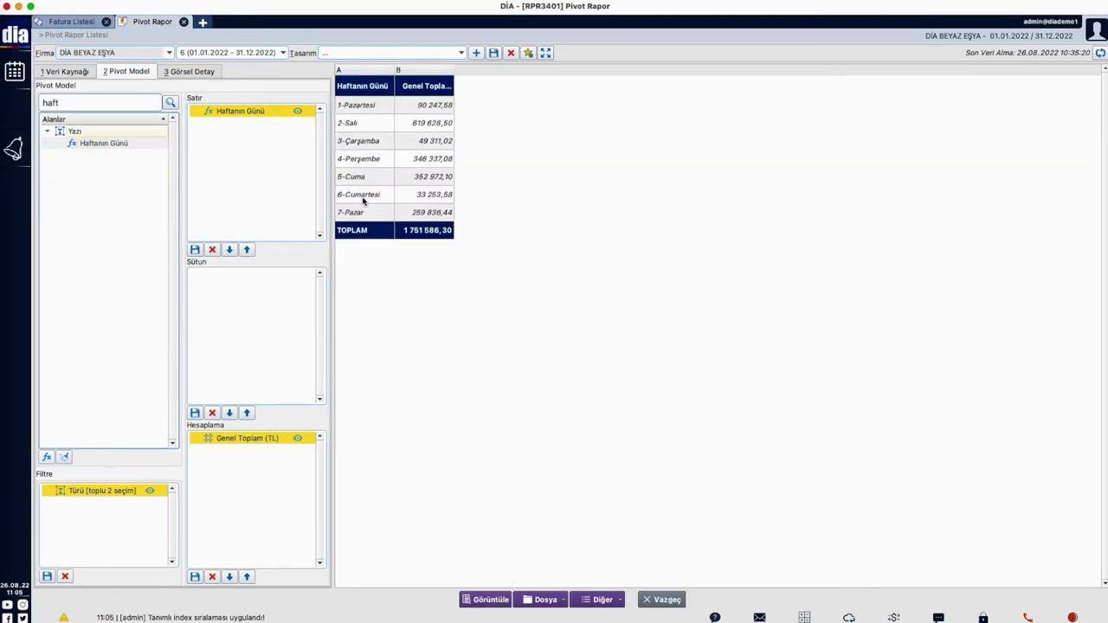
Raise the start of the Haftanın Günü row field's character range to drop the day-number prefix, and refresh the report
double_click(256, 113)
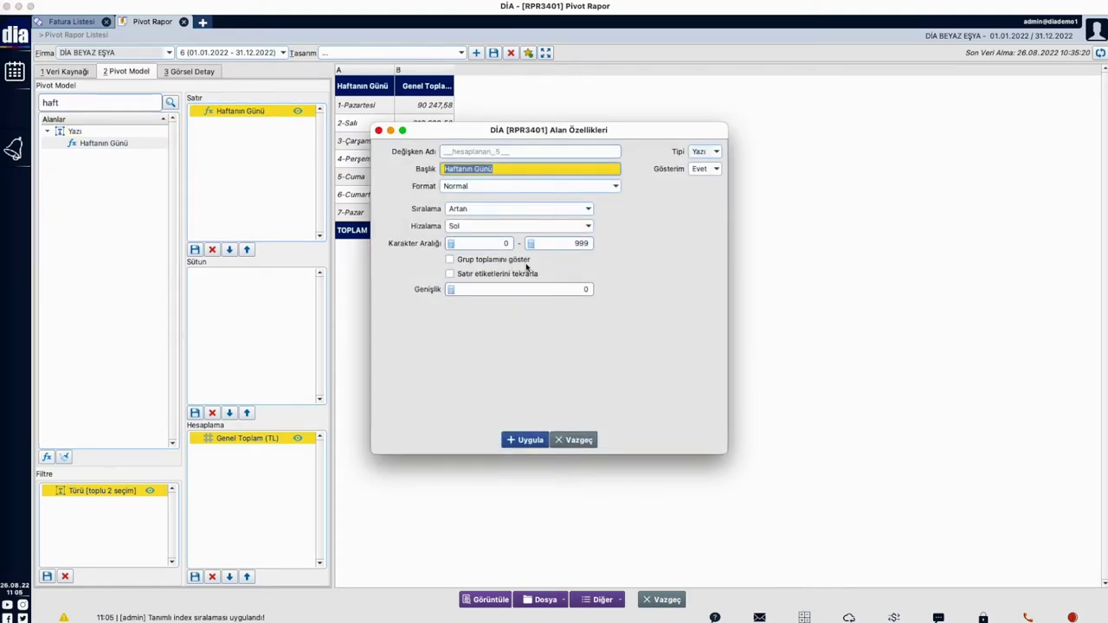
click(485, 243)
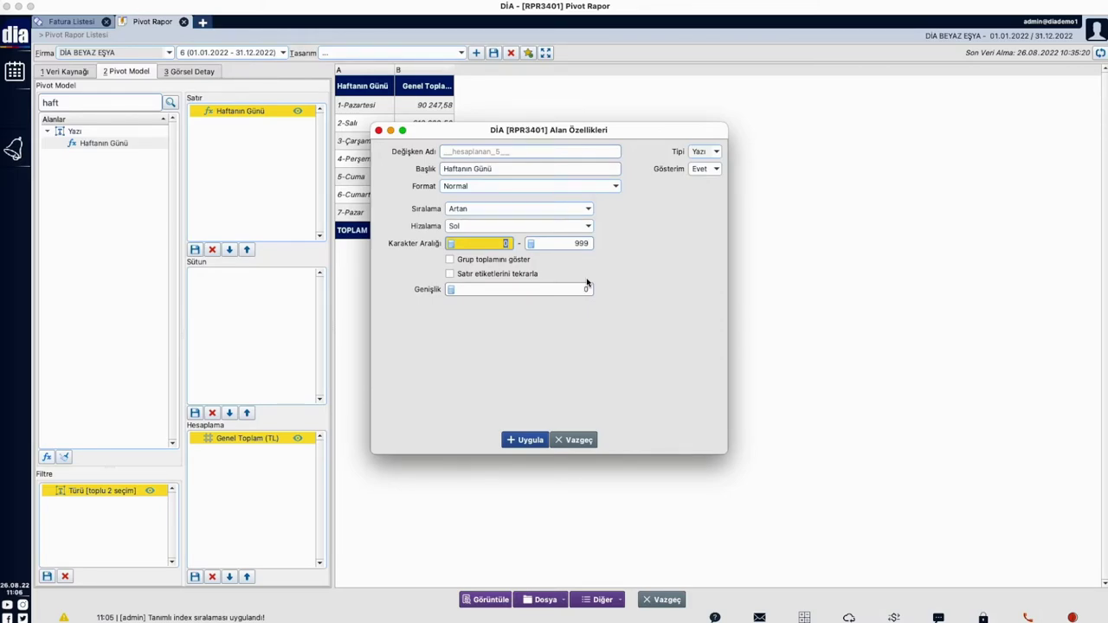
click(528, 439)
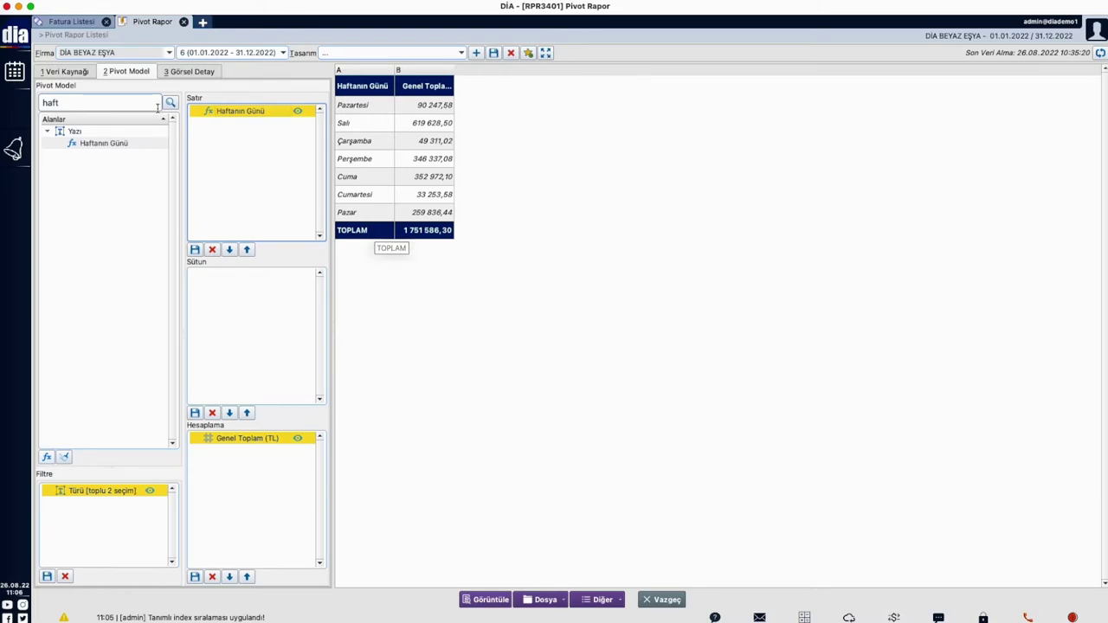
Search the fields for ay, add Ay Adı to the columns and display the report
click(89, 100)
double_click(95, 104)
text(ay)
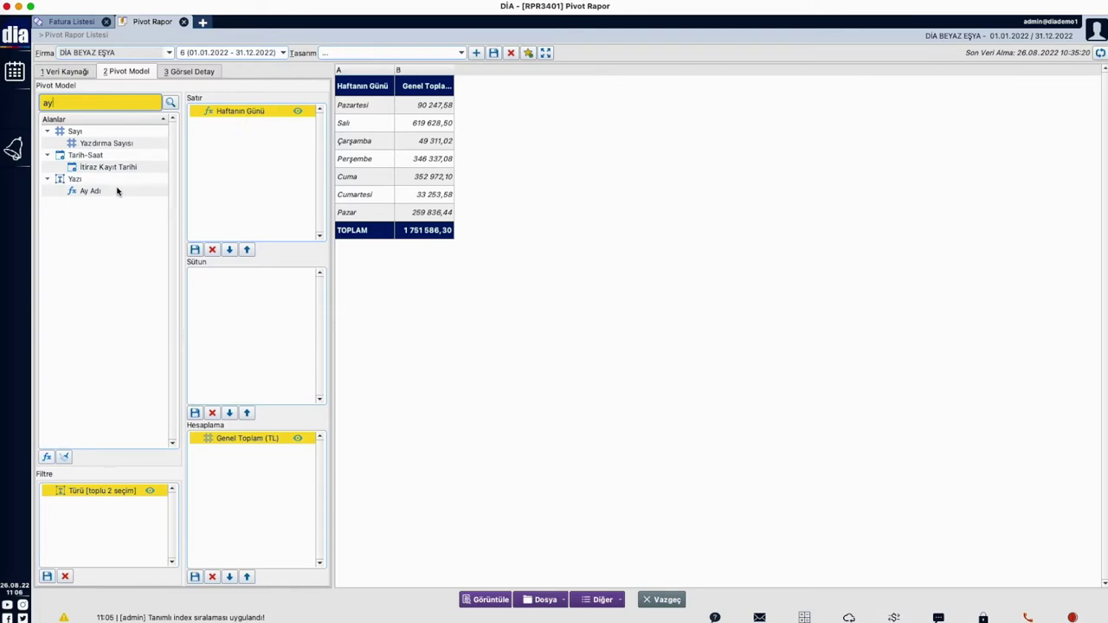
drag(118, 191, 244, 322)
click(490, 603)
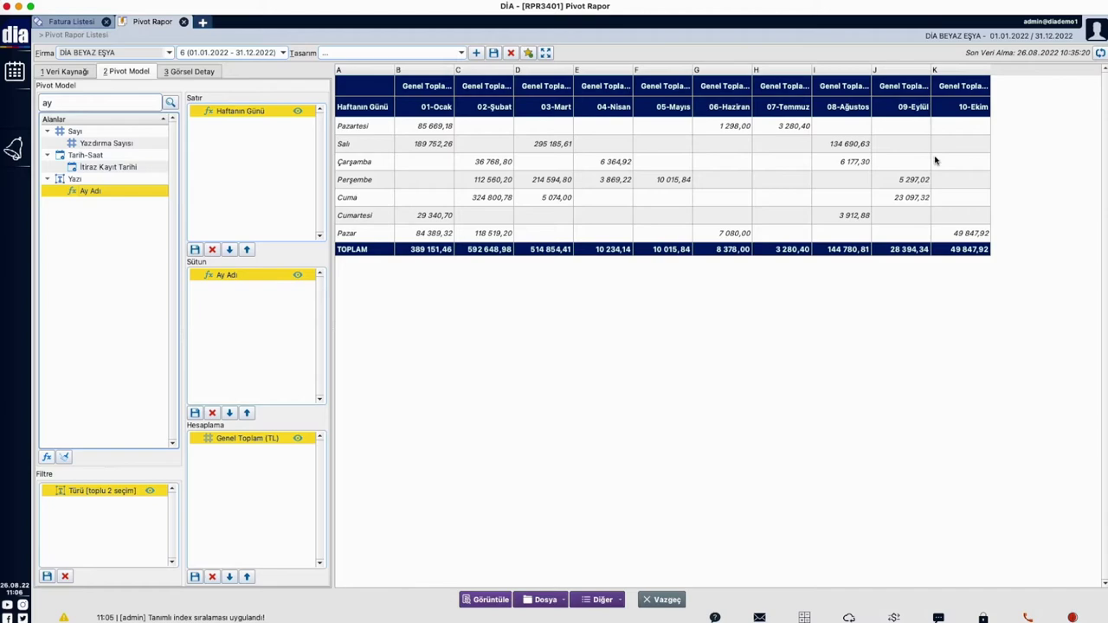
Set the start of the Ay Adı column field's character range to 3 and display the report
double_click(256, 277)
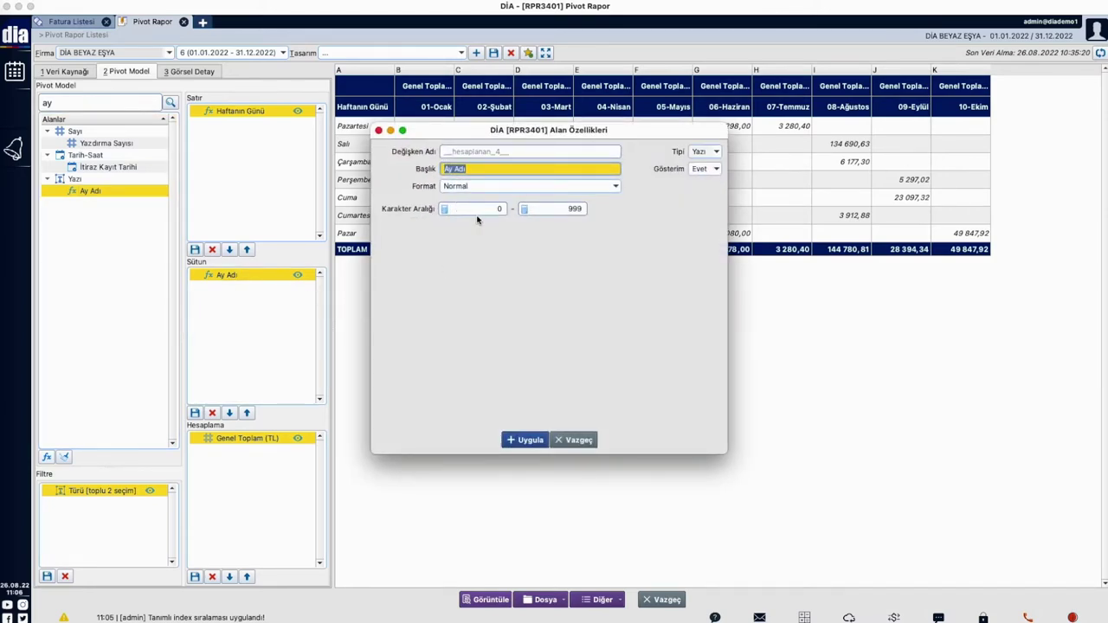
click(499, 209)
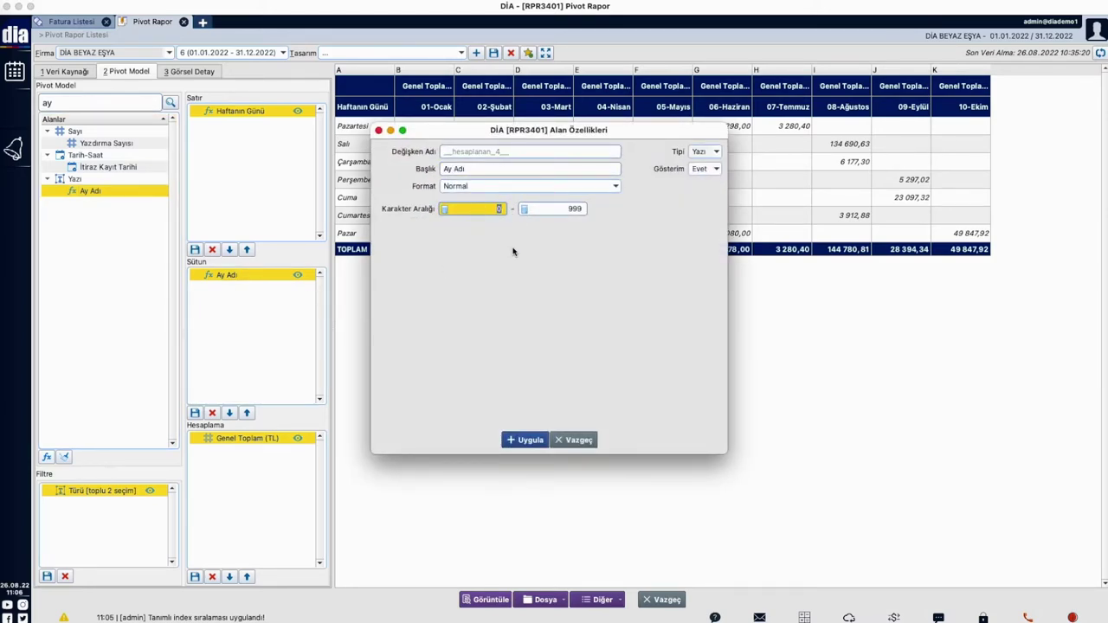
text(3)
click(543, 440)
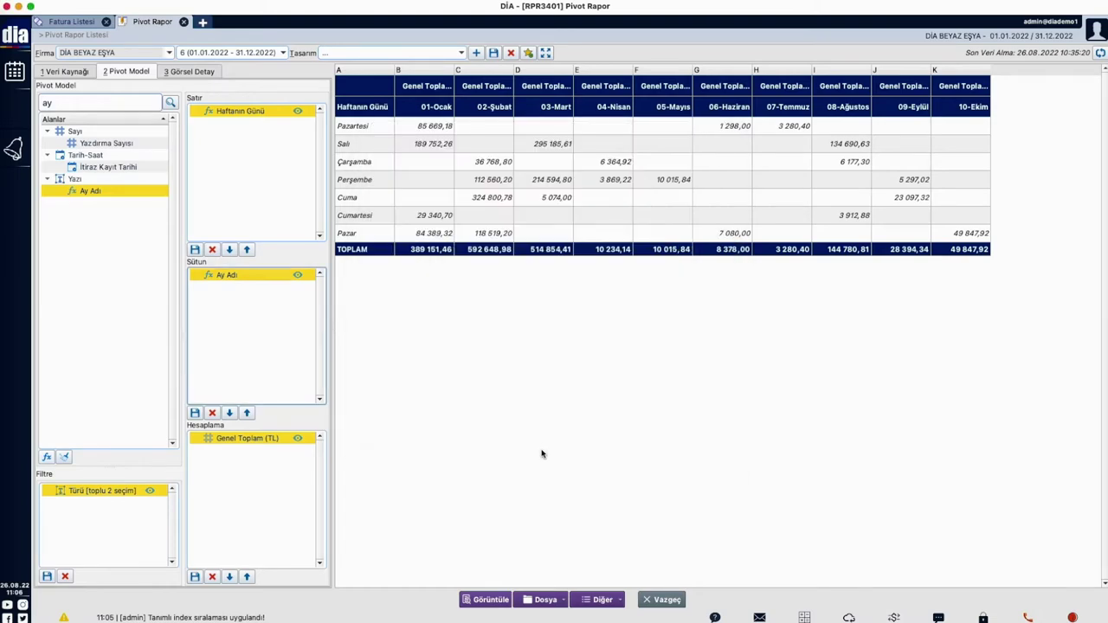
click(503, 598)
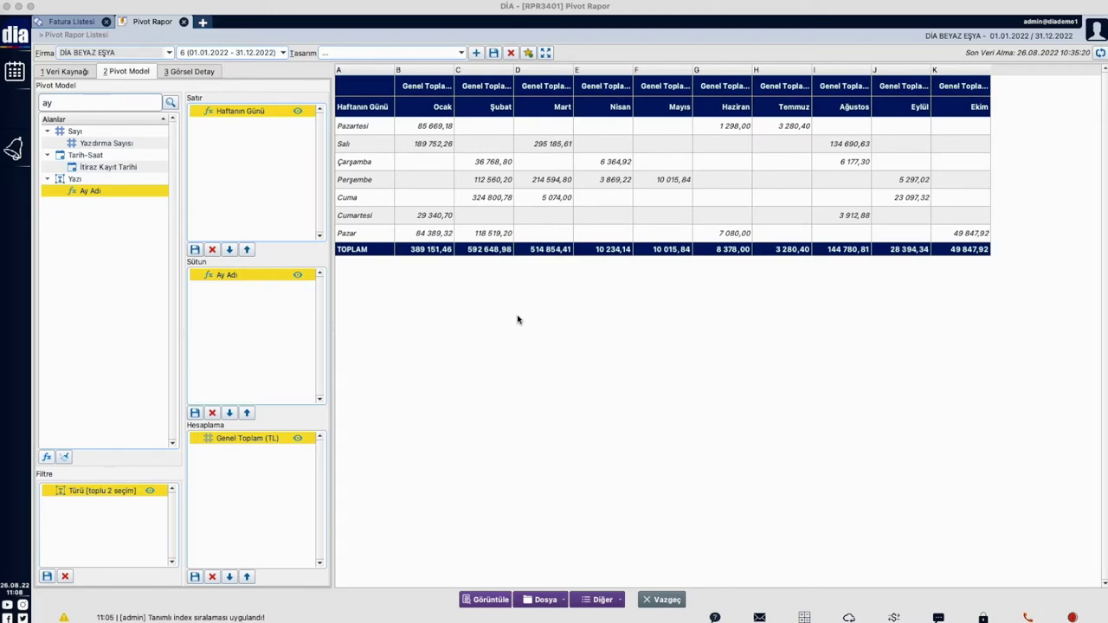
Clear the field search and browse the numeric fields around Gecikme Tutarı (TL)
click(78, 104)
key(BackSpace)
key(BackSpace)
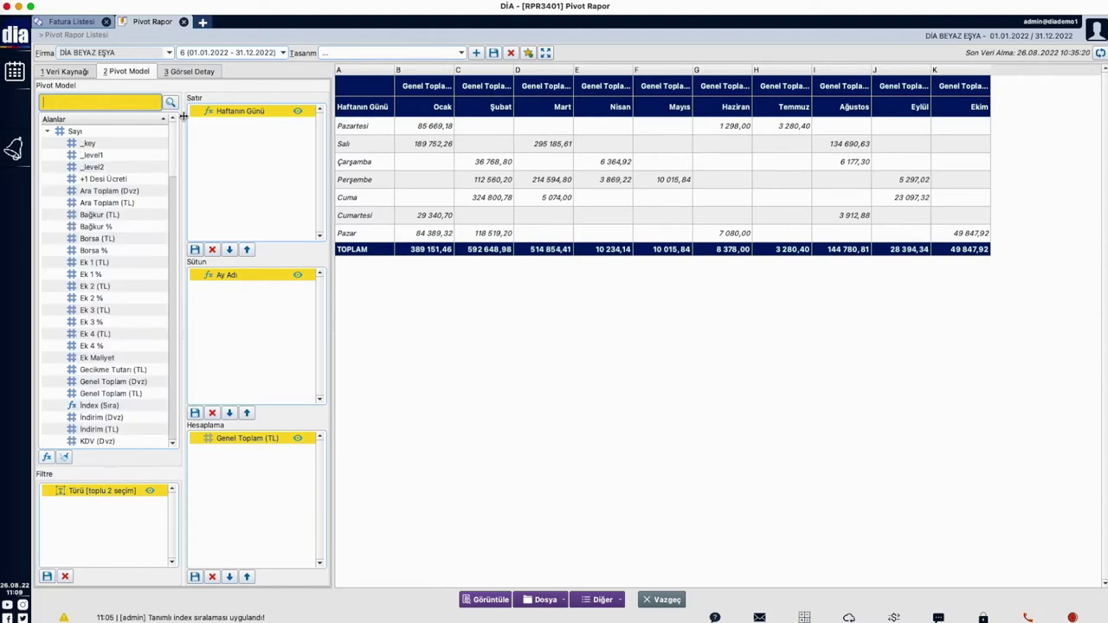
click(130, 370)
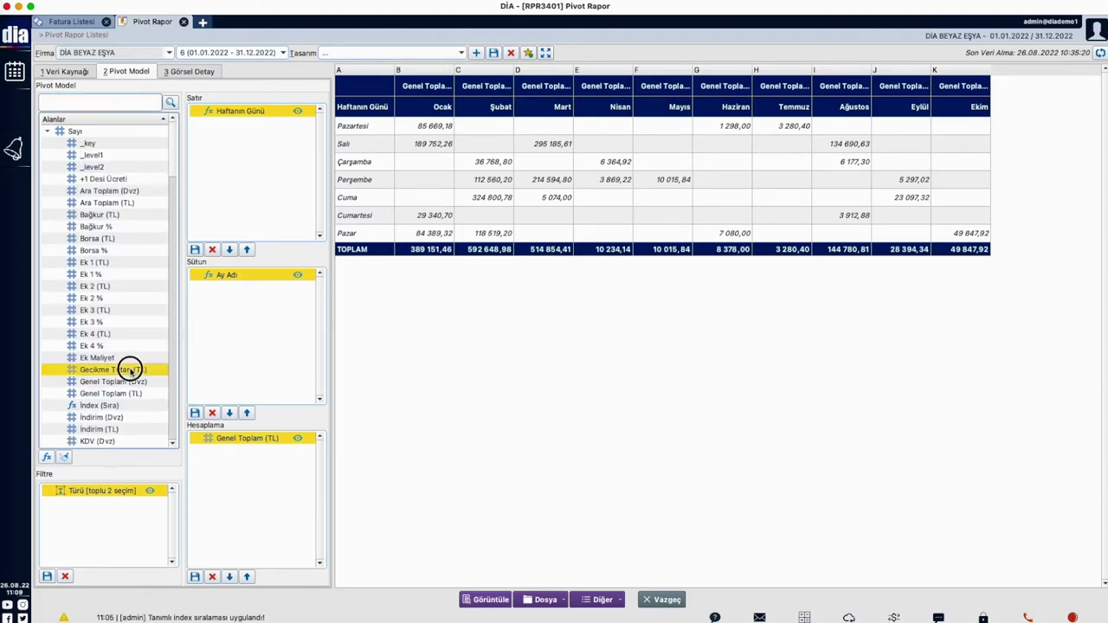
scroll(126, 340, down, 4)
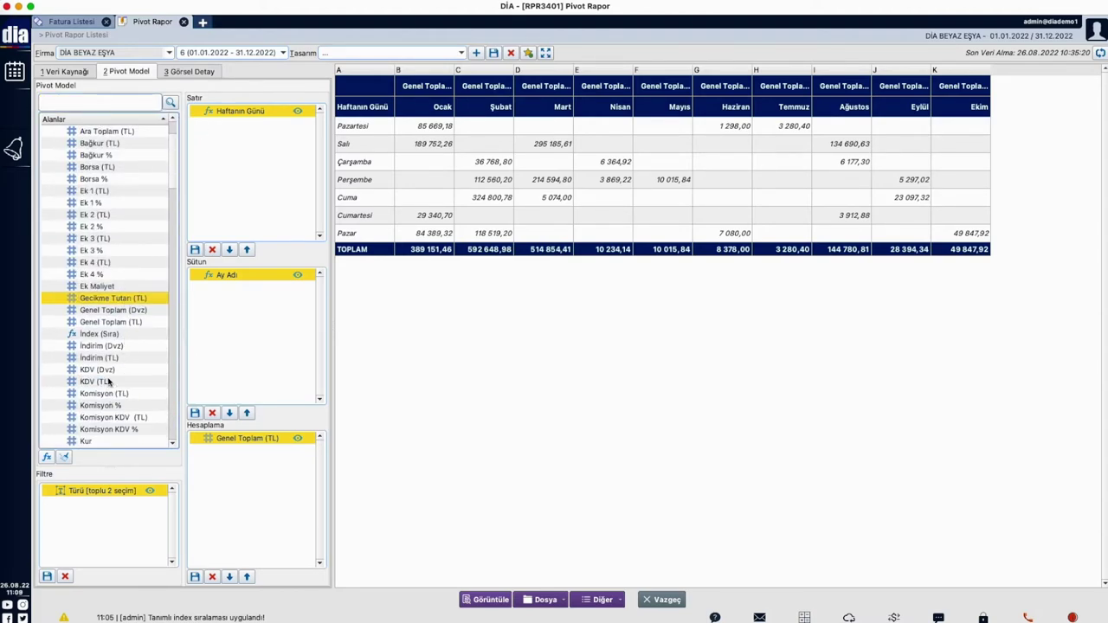
scroll(113, 408, down, 1)
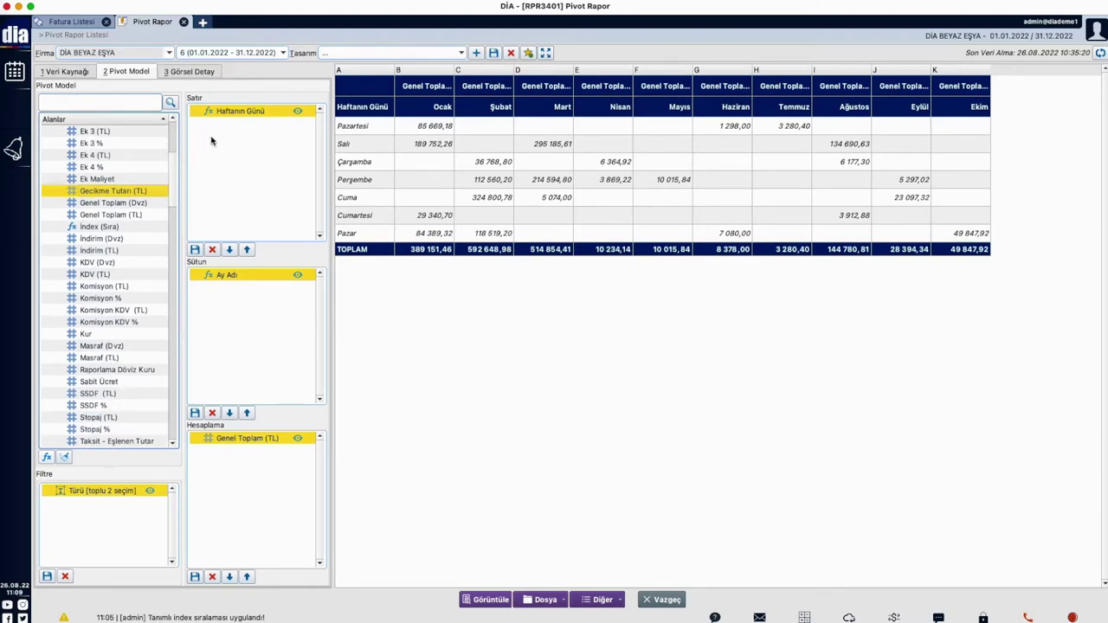
Clear the pivot work area and add Genel Toplam (TL) to the calculations
click(64, 457)
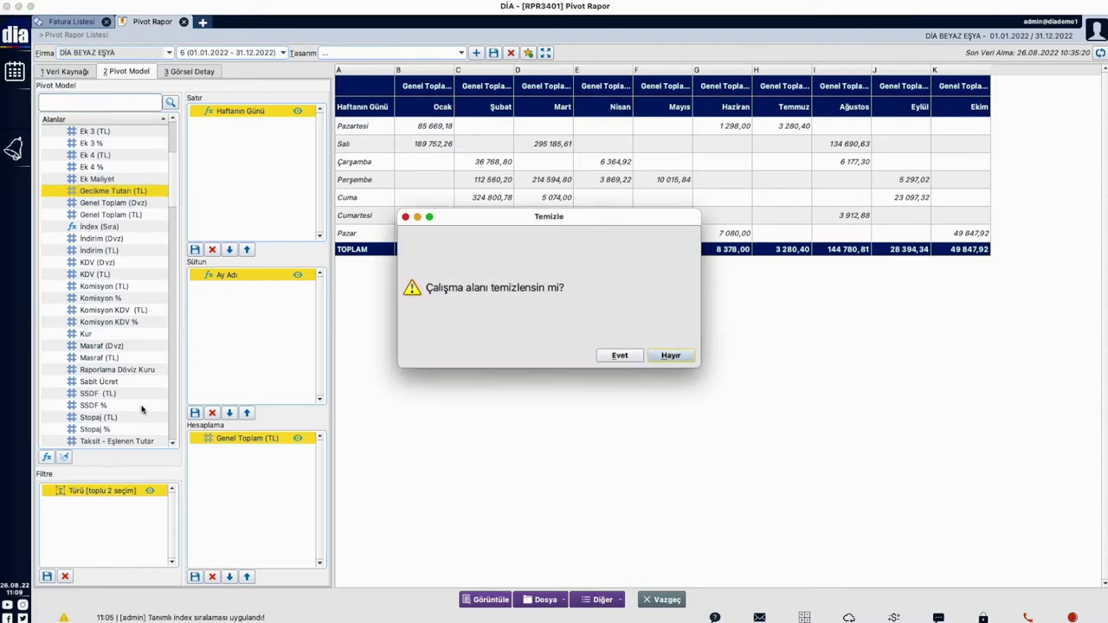
click(620, 355)
mouse_move(112, 202)
mouse_down()
mouse_move(242, 408)
mouse_move(113, 215)
mouse_up()
drag(112, 214, 238, 446)
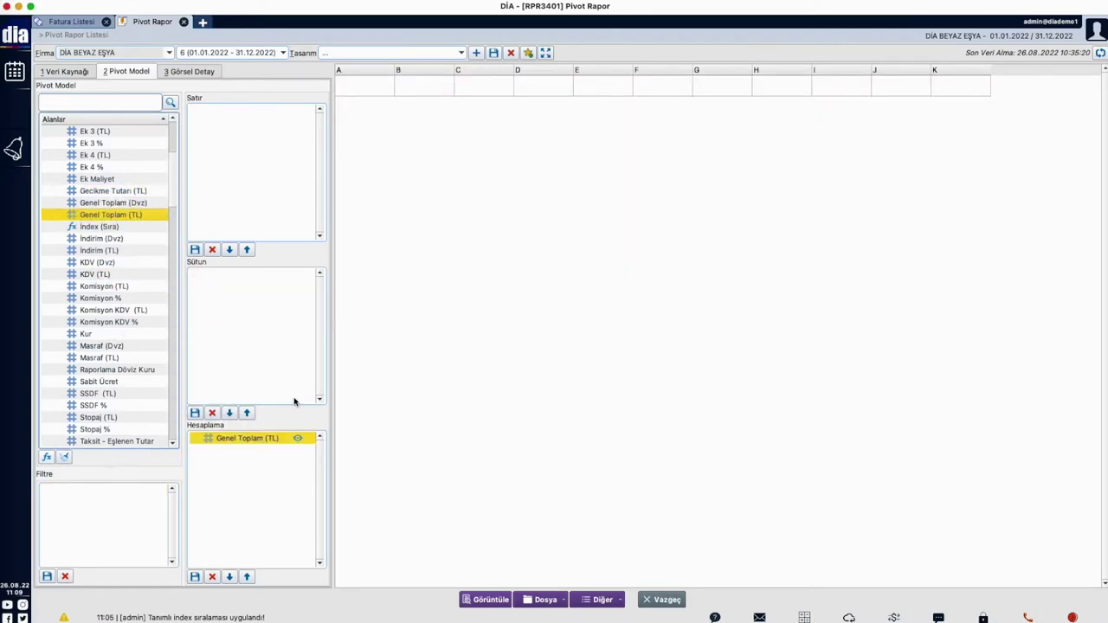
click(101, 102)
text(cari)
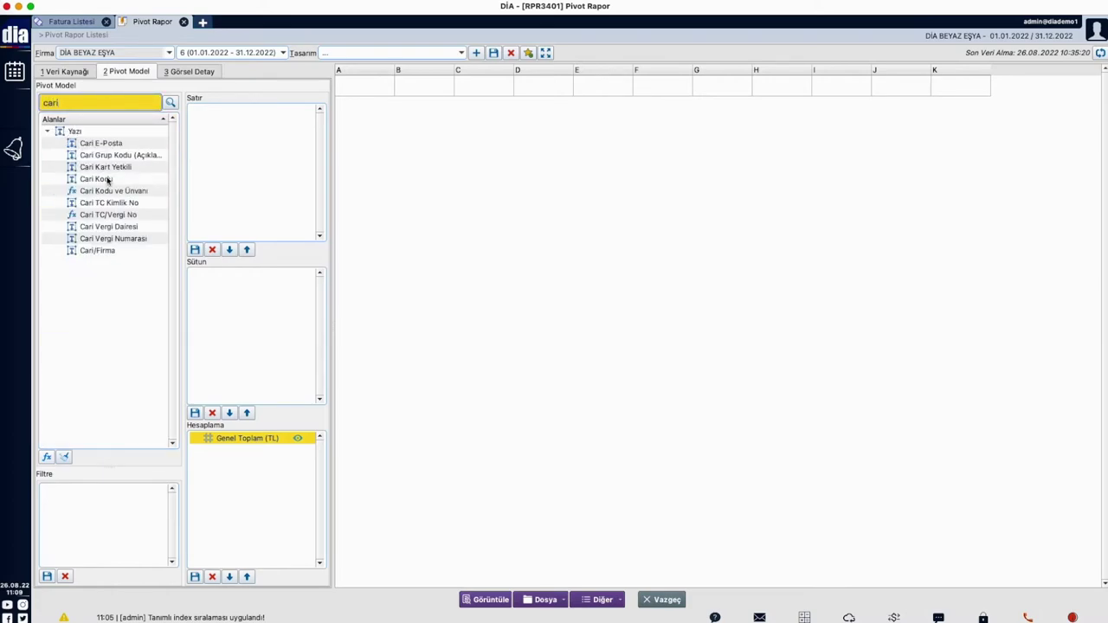
drag(106, 178, 92, 104)
Search the fields for fatura, add Fatura No to the rows and display the report
click(95, 103)
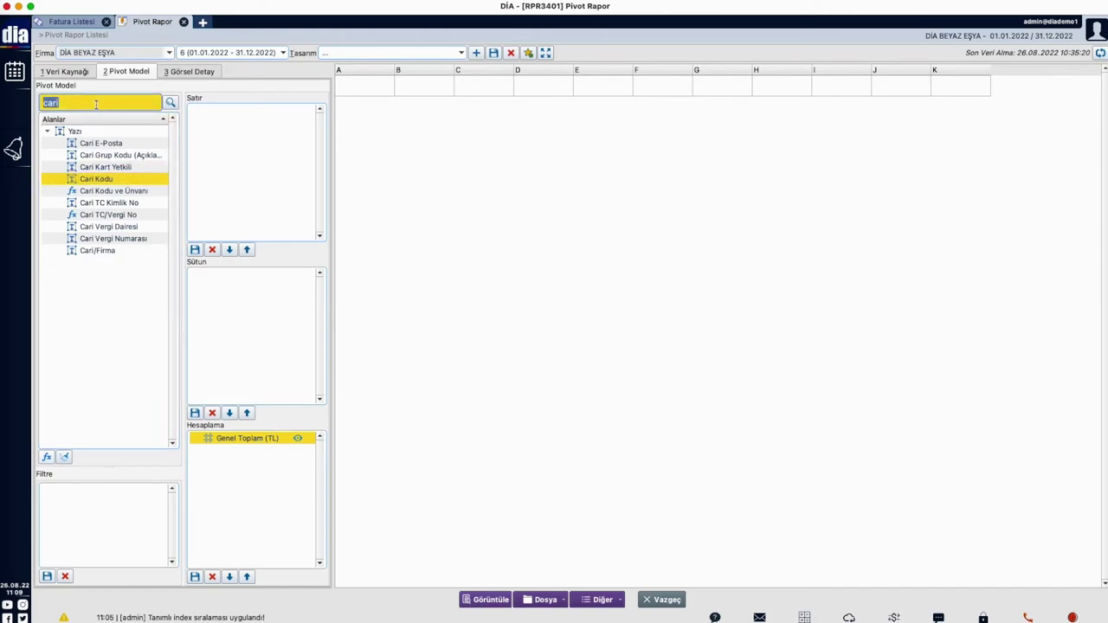
text(fatura)
drag(111, 179, 251, 173)
click(486, 600)
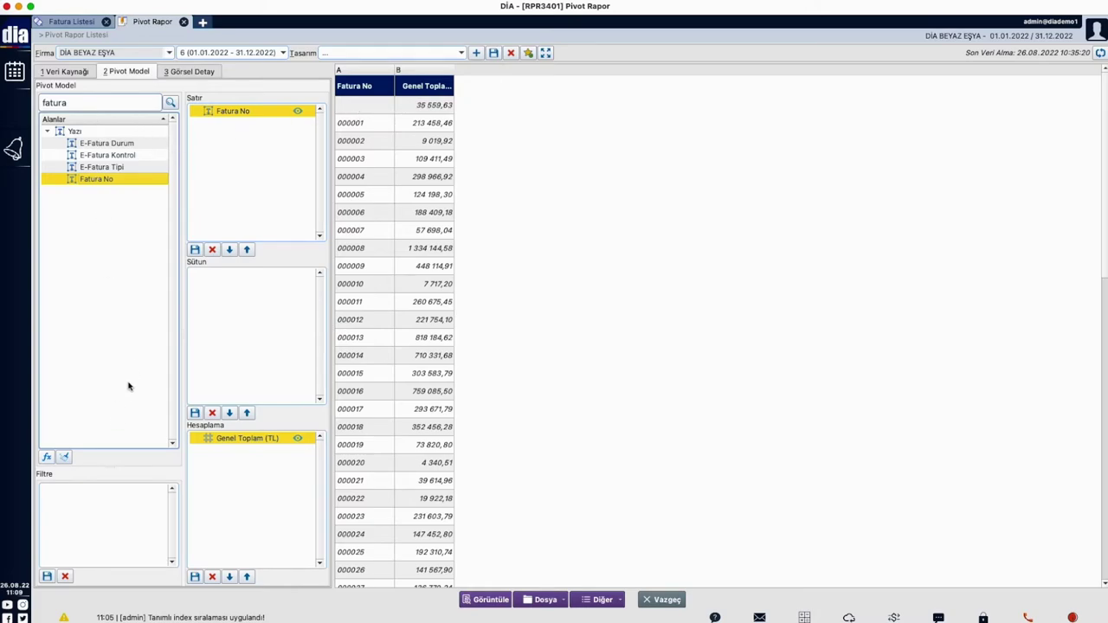
Search the fields for geci, place Gecikme Tutarı (TL) in the calculations instead of the rows and display the report
click(87, 102)
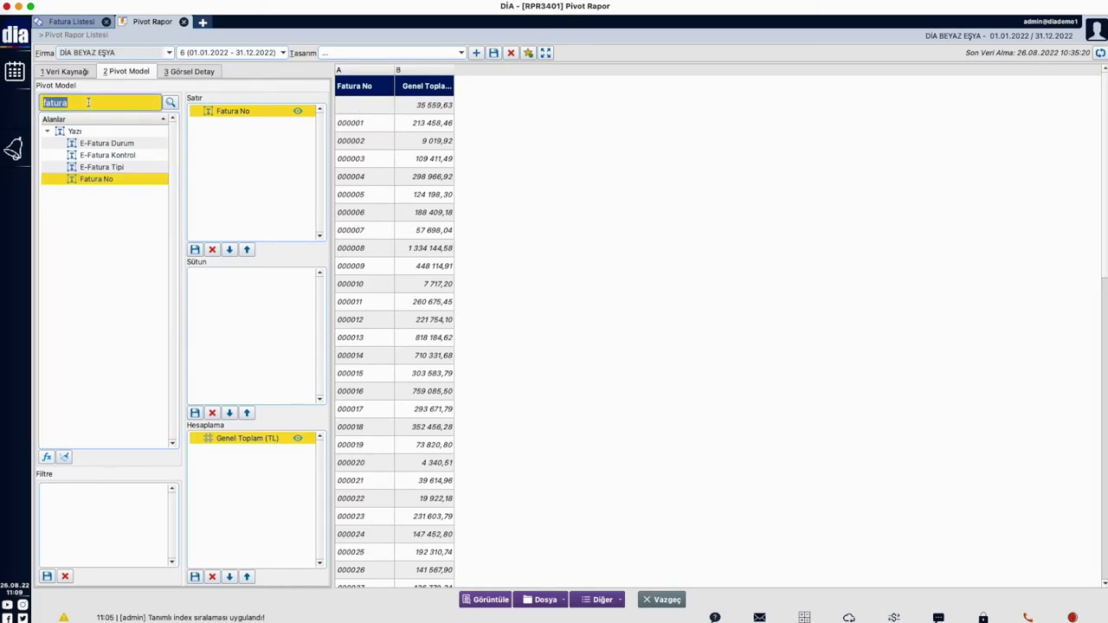
text(geci)
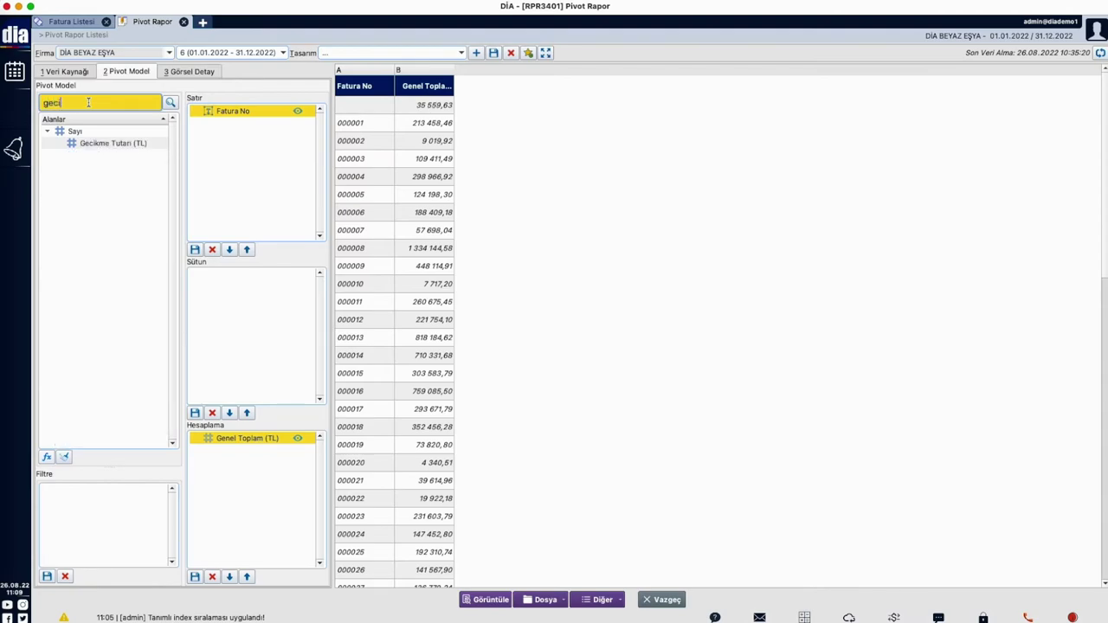
drag(108, 148, 232, 134)
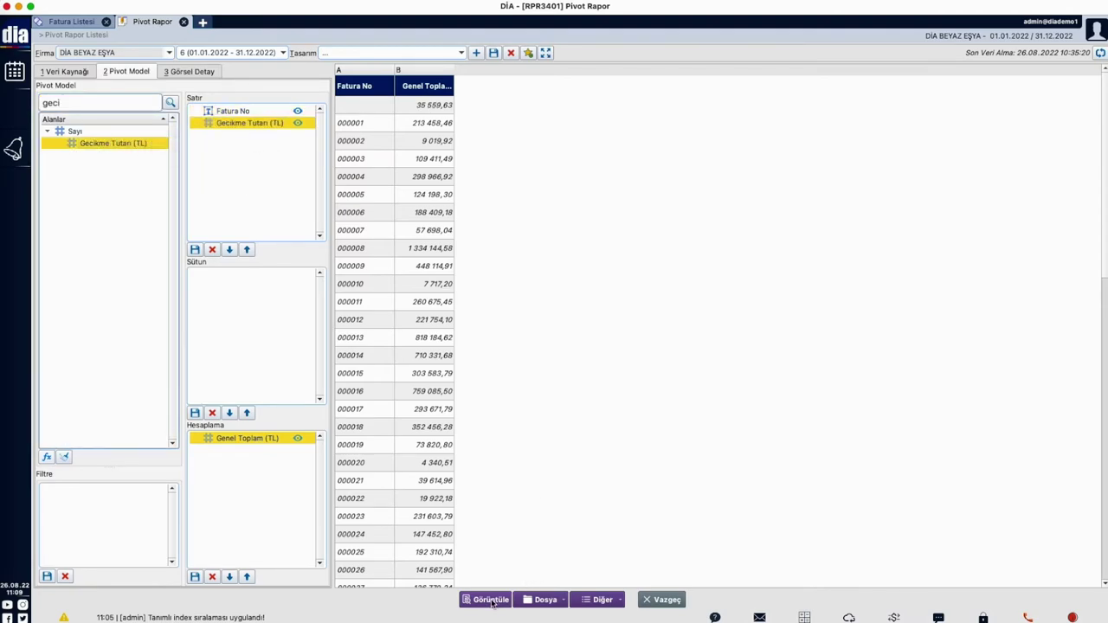
click(213, 250)
drag(104, 146, 264, 485)
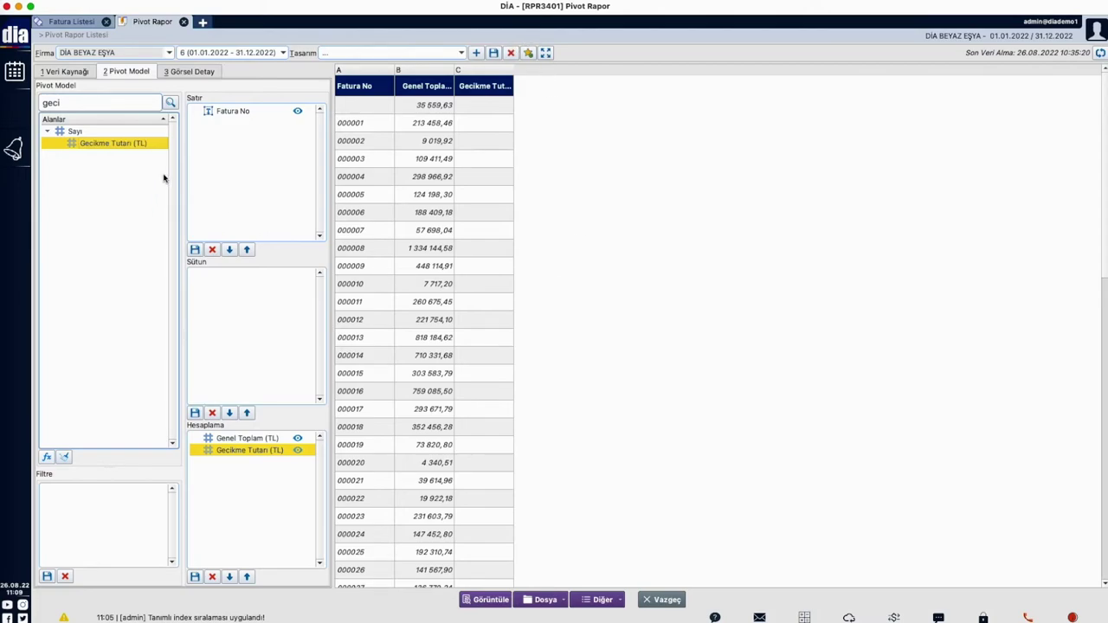
Clear the field search and start a numeric calculated field with the formula {gecikmetutari} + {net}
click(80, 102)
key(BackSpace)
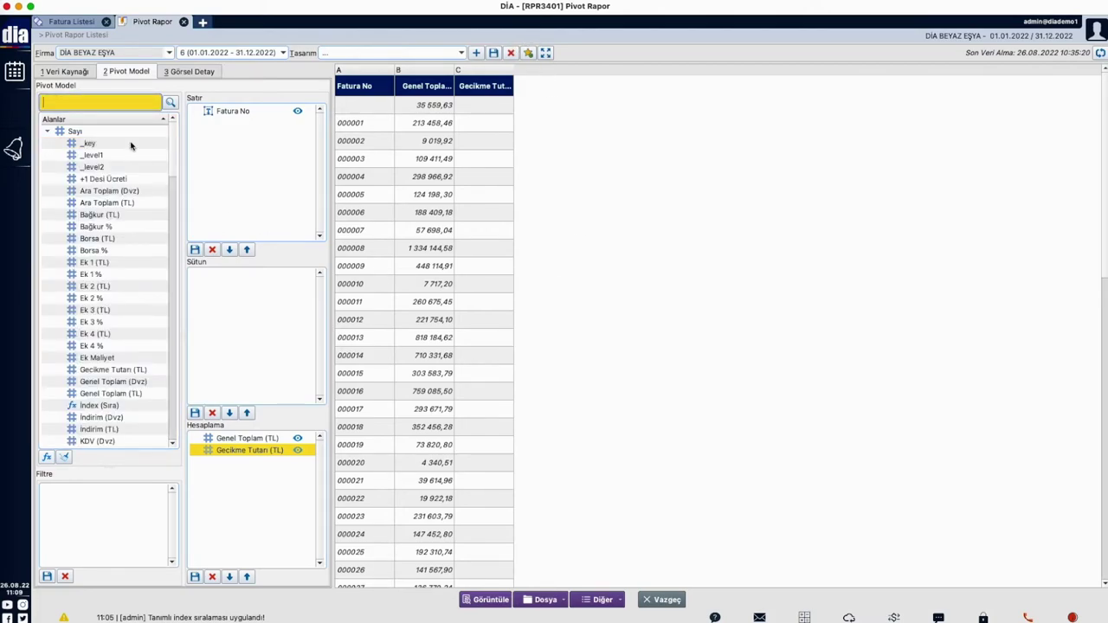
click(46, 457)
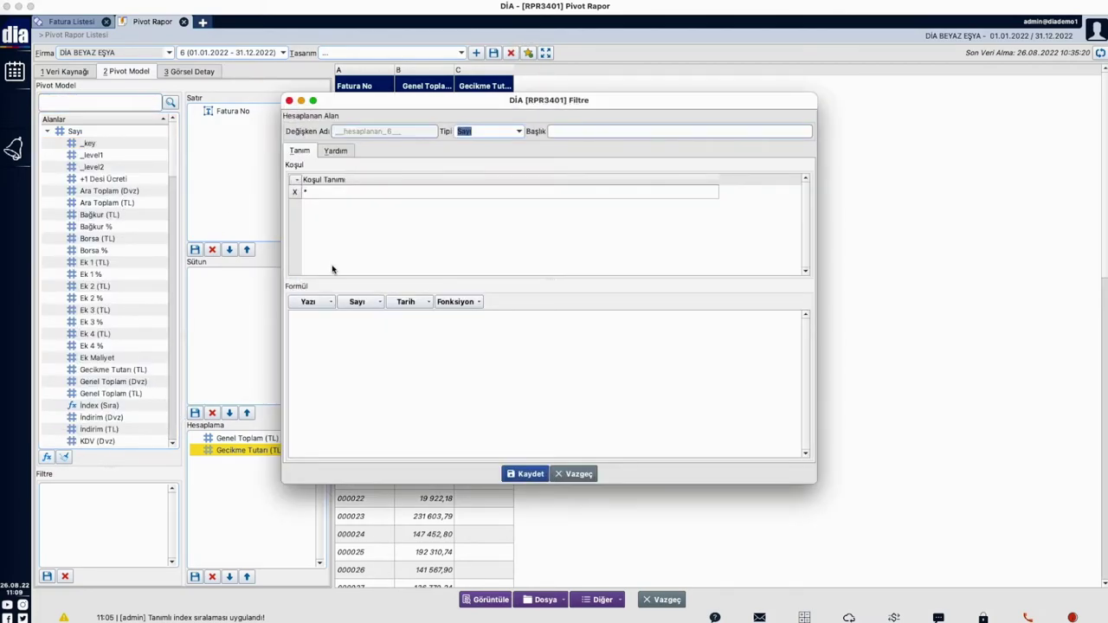
click(358, 302)
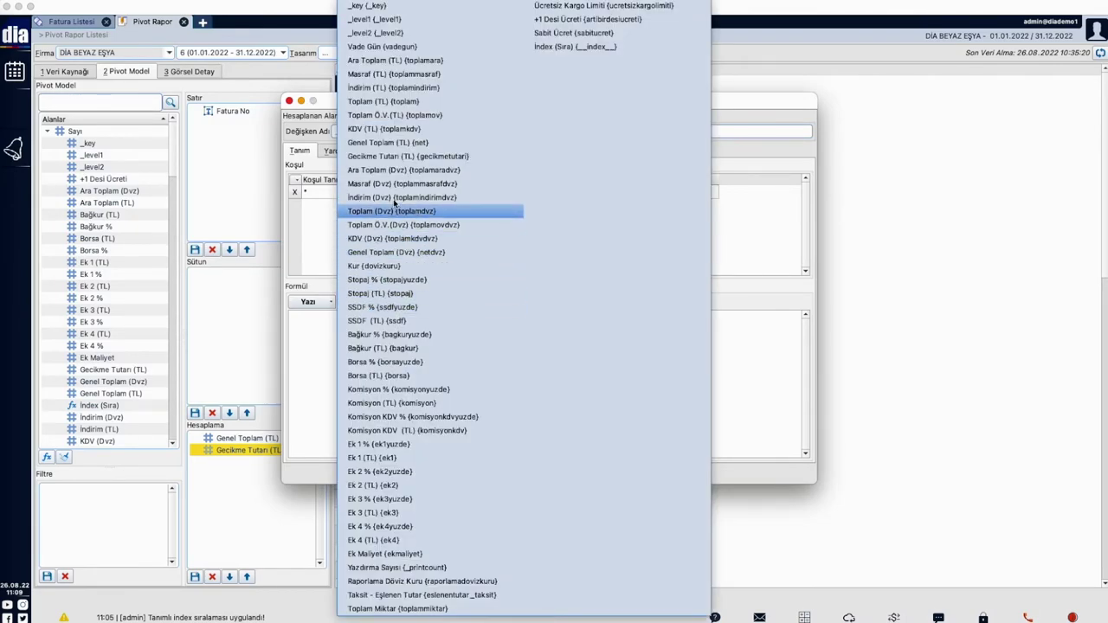
click(392, 156)
click(418, 326)
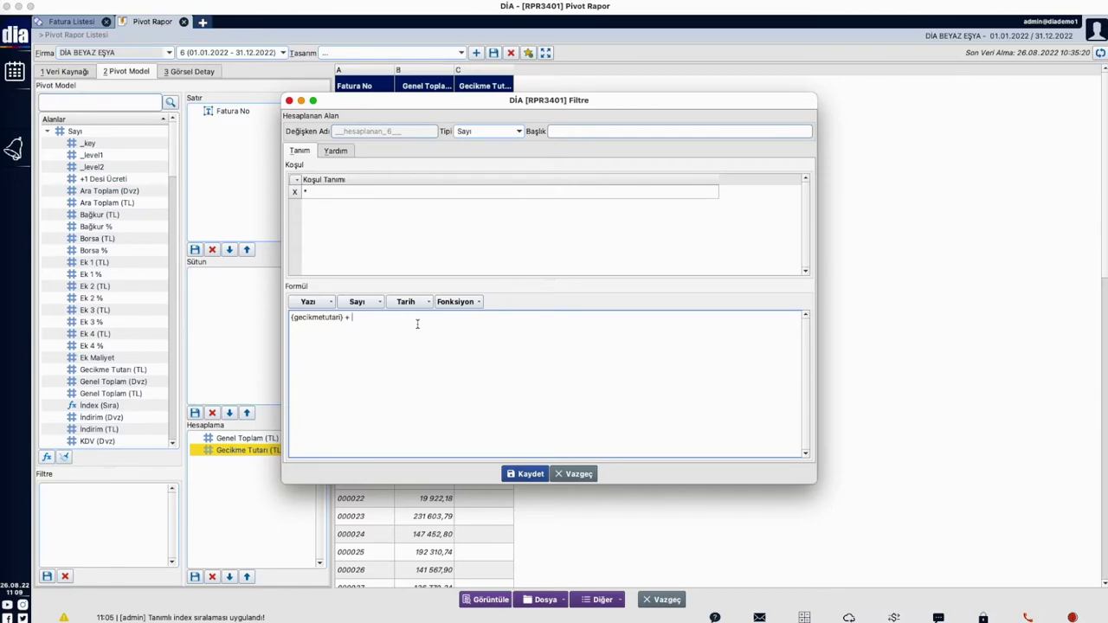
text(+)
click(378, 301)
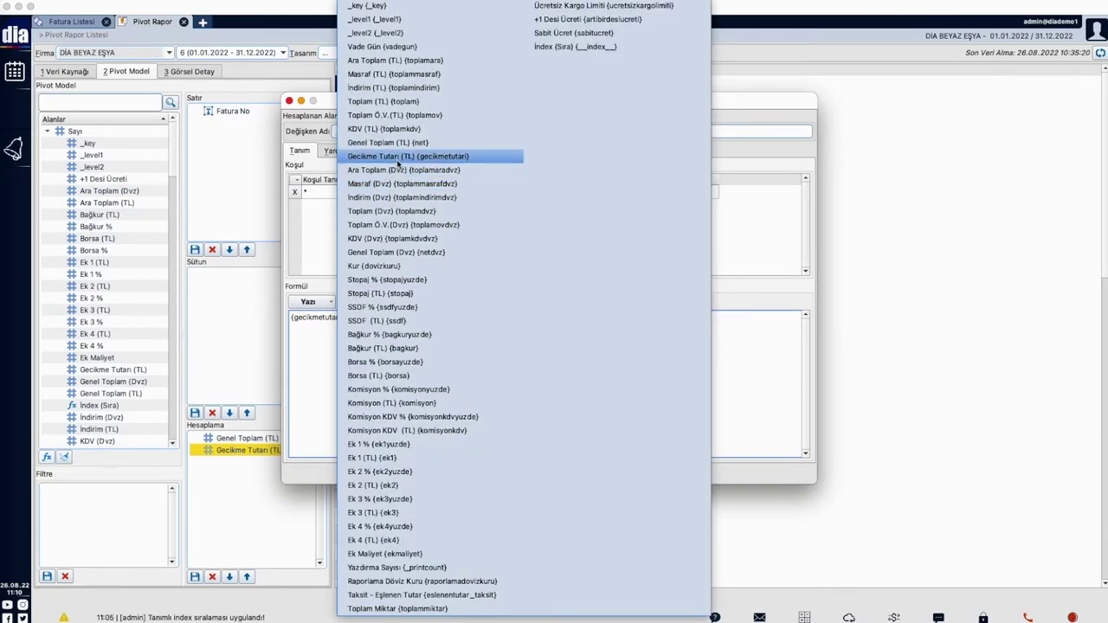
click(400, 143)
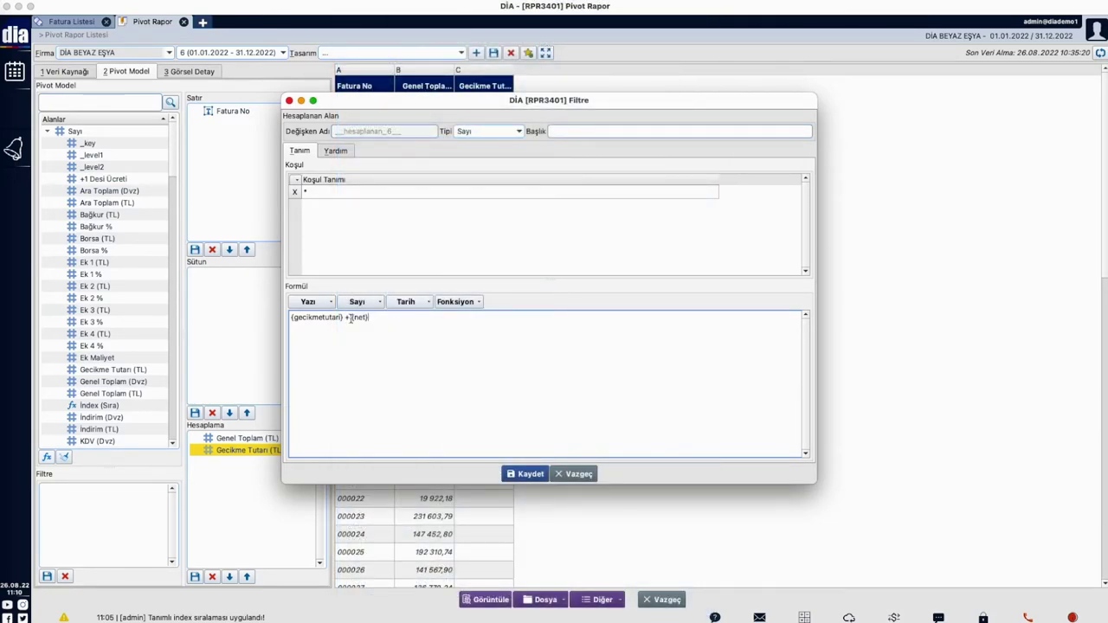
Title the calculated field Ödenecek Tutar and save it
click(576, 131)
text(Ge)
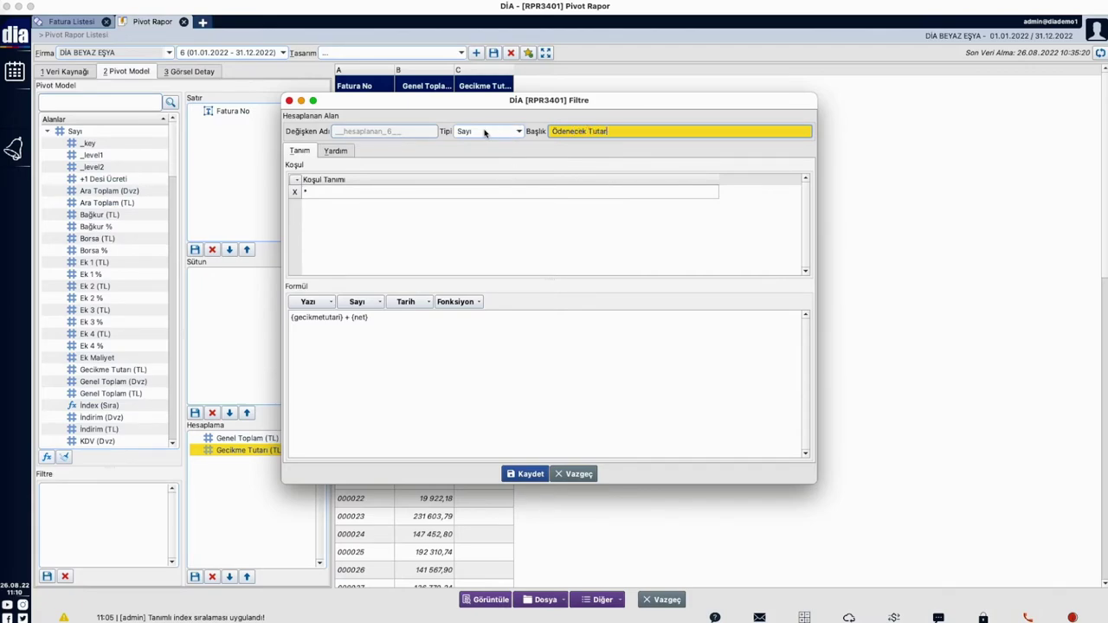
click(523, 473)
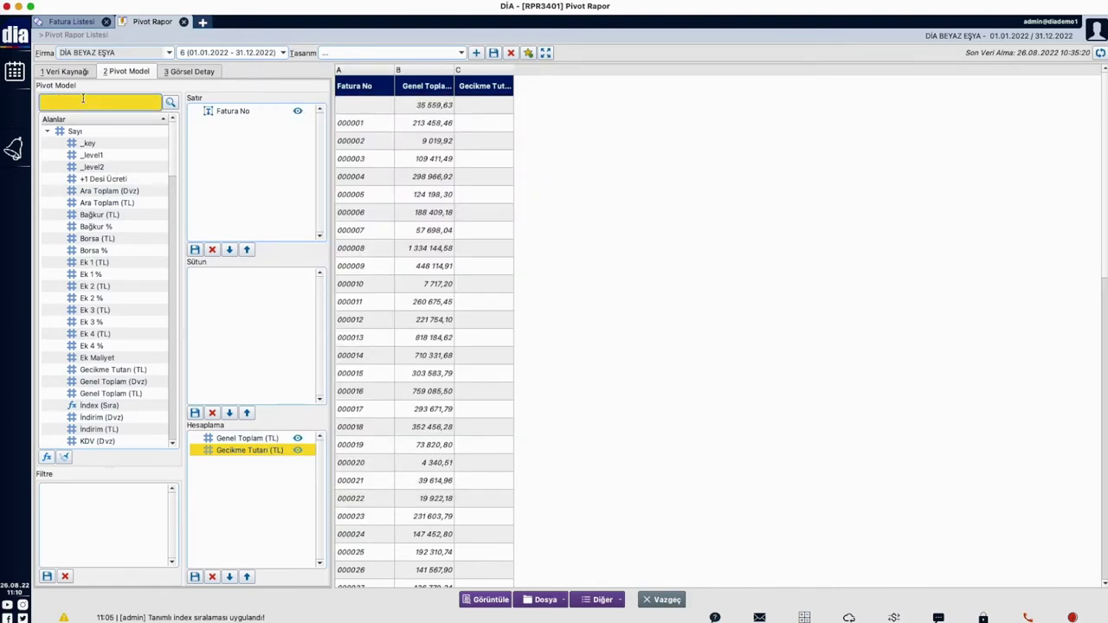
Search the fields for ödene, add Ödenecek Tutar to the calculations and display the report
text(ödene)
drag(108, 144, 244, 466)
click(488, 601)
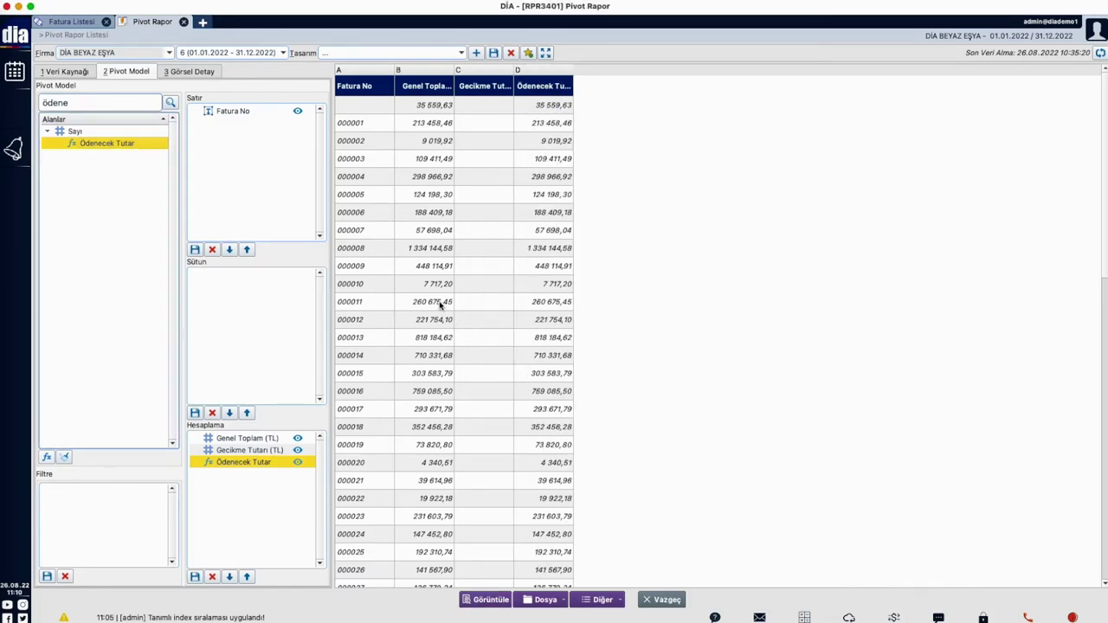
click(442, 303)
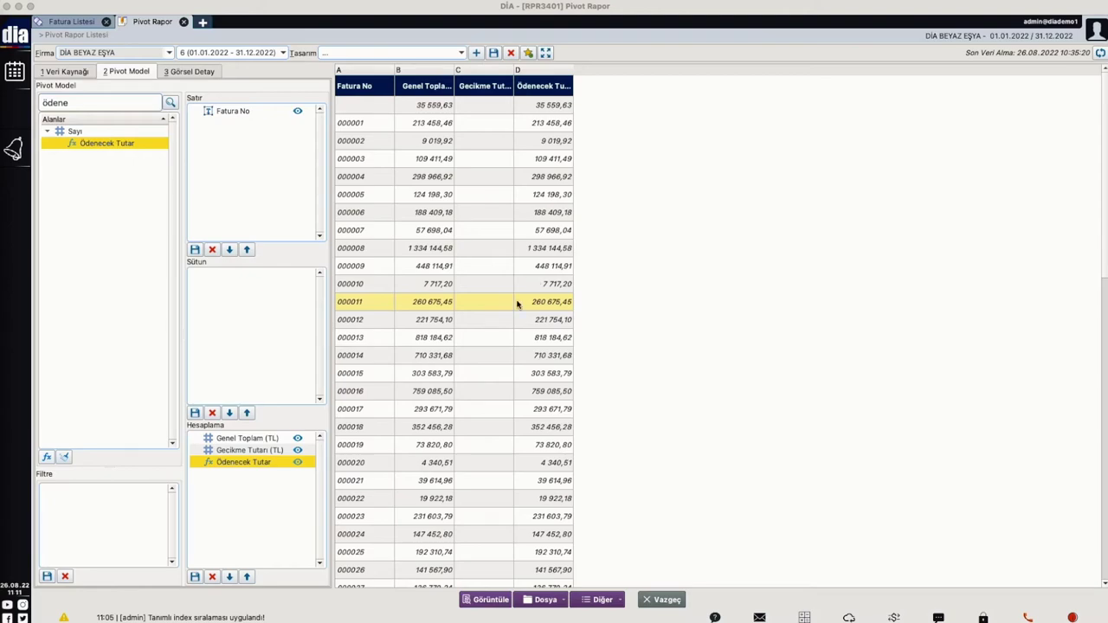
Remove Gecikme Tutarı (TL) and Ödenecek Tutar from the calculations
click(270, 452)
click(212, 577)
click(245, 451)
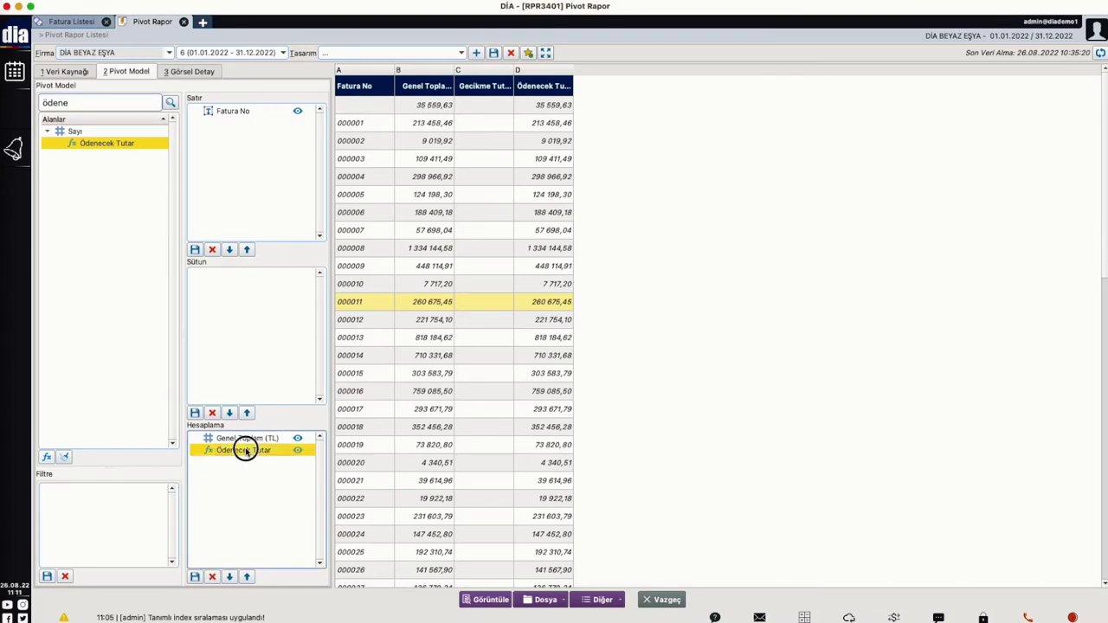
click(212, 577)
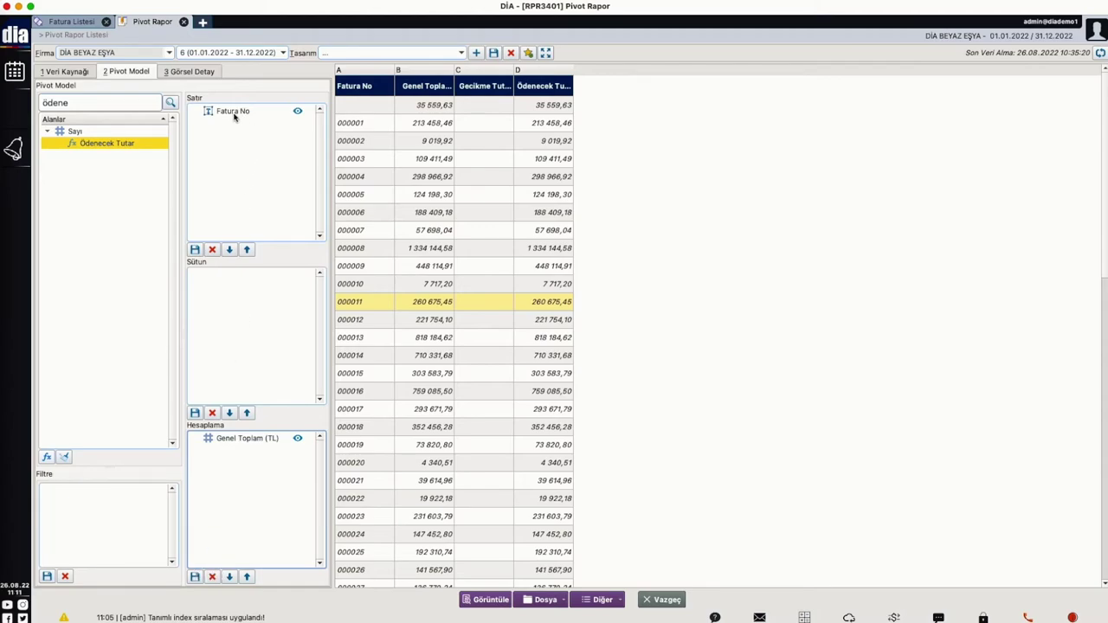
Search the fields for vade and add Ortalama Vade to the rows
double_click(108, 103)
text(vade)
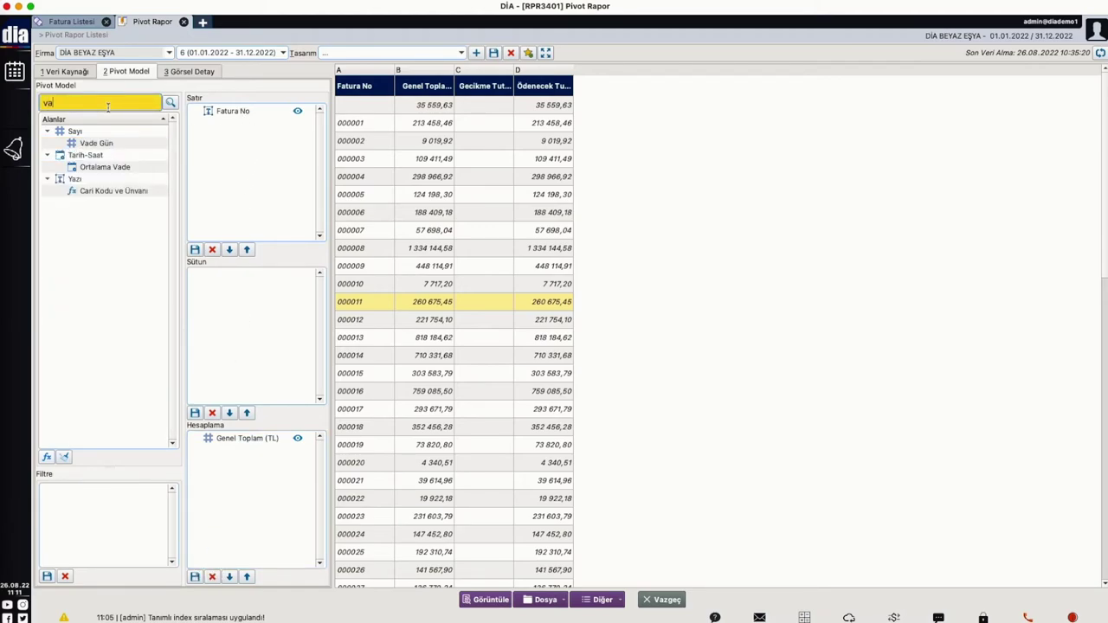
double_click(137, 168)
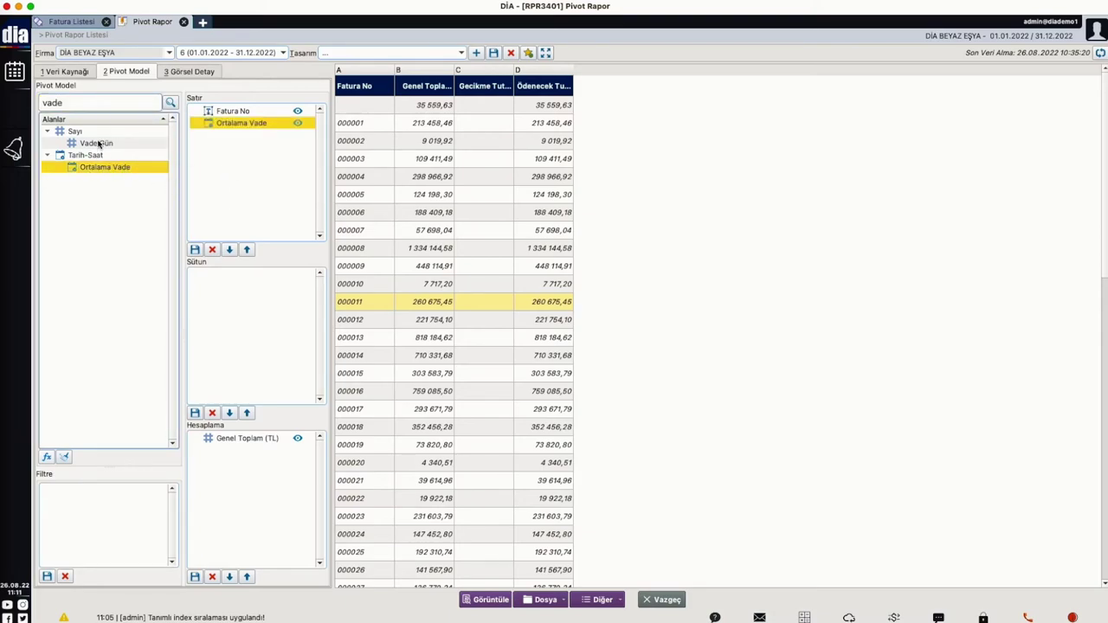
Clear the field search and start a new numeric calculated field titled Vade Gün (Formül)
click(94, 105)
key(BackSpace)
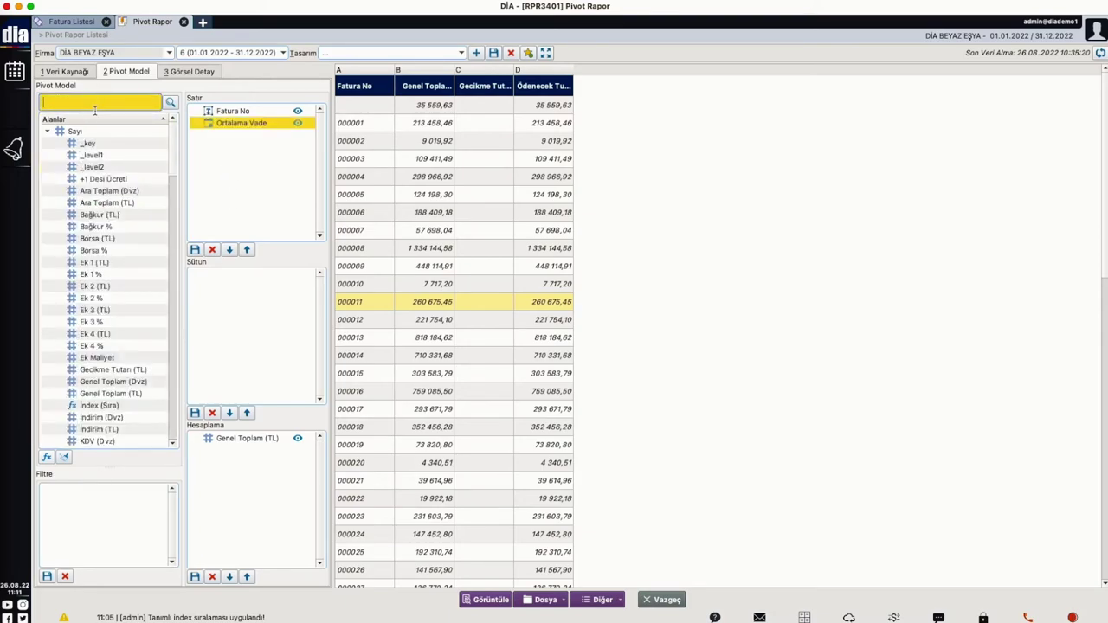
click(46, 458)
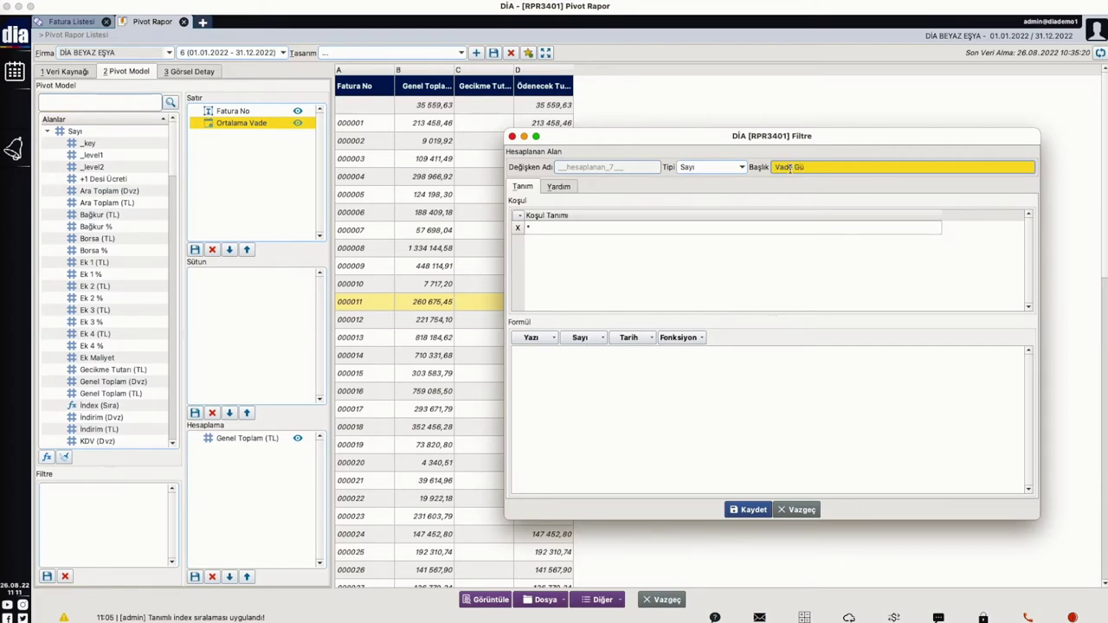
text(n (Formül)
Insert the DATEDIFF(date1,date2,returnType) function into the field's formula
click(640, 397)
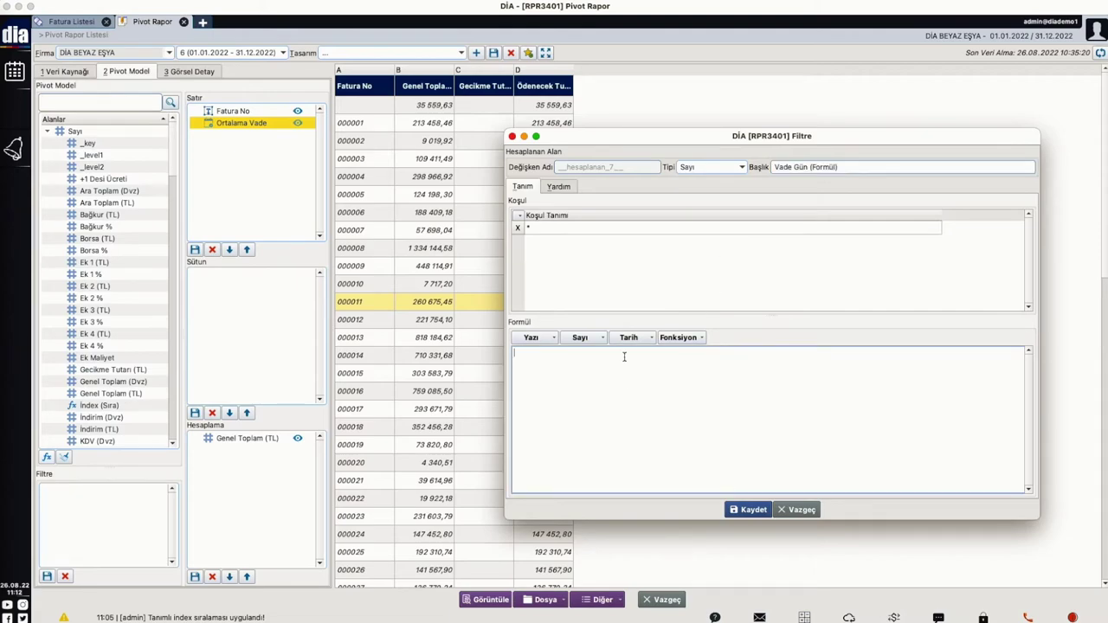
click(697, 338)
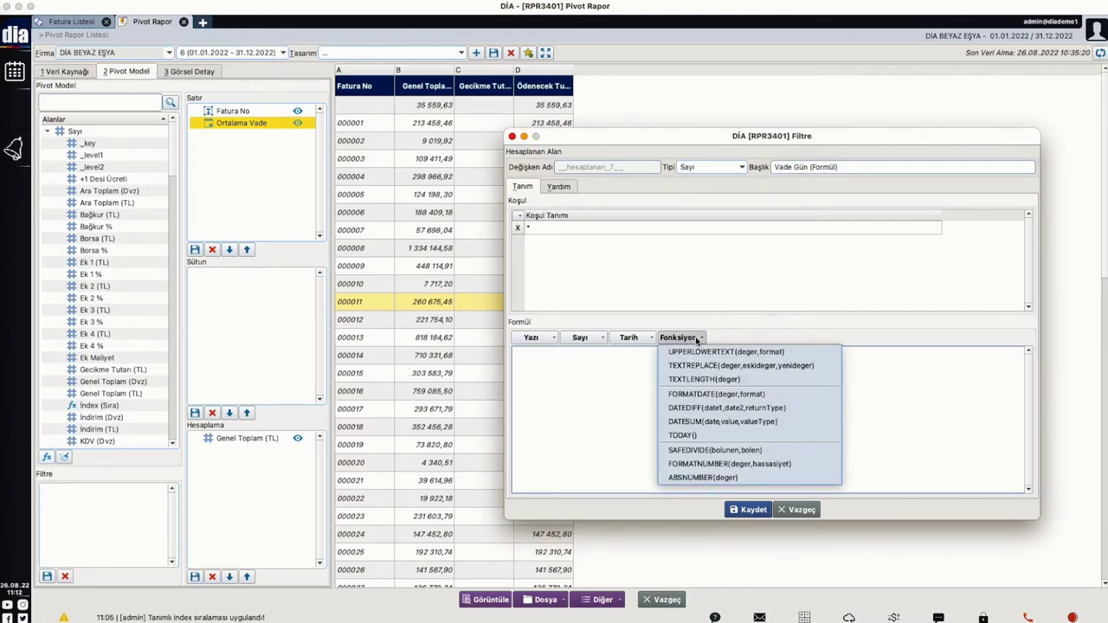
click(730, 409)
Examine the formula help for DATEDIFF's arguments and its allowed returnType values, and return to the definition
click(559, 187)
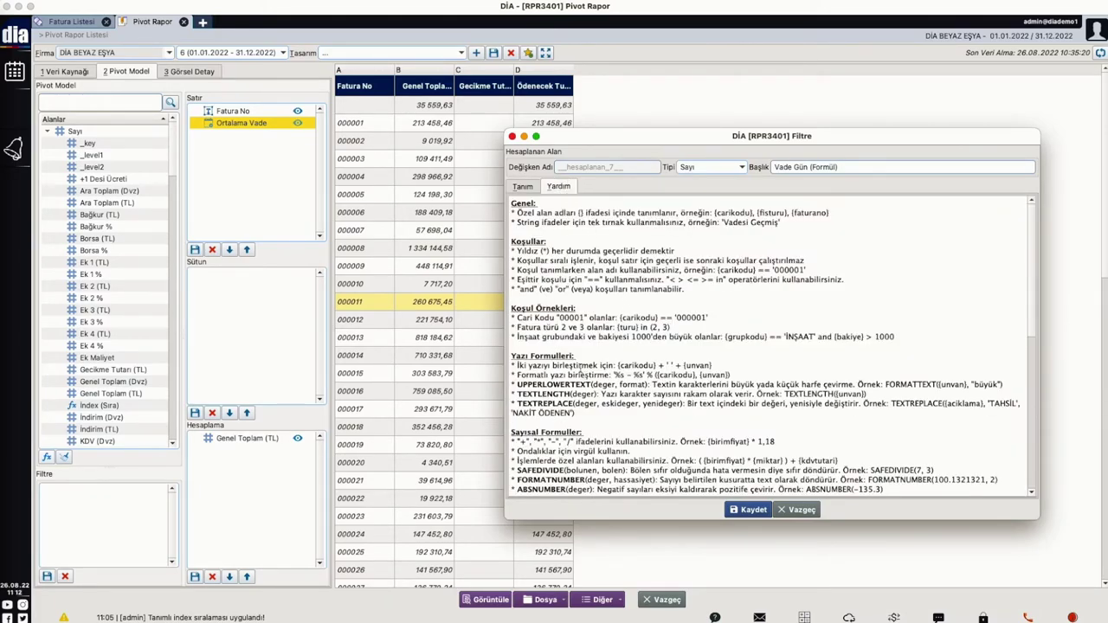
scroll(561, 345, down, 4)
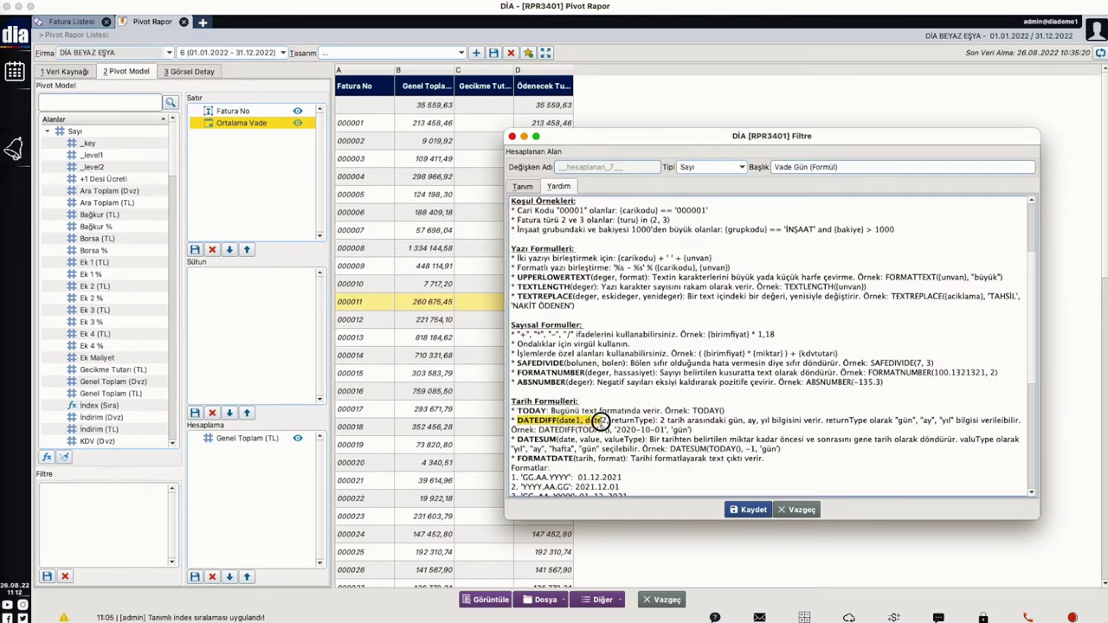
click(648, 422)
double_click(647, 422)
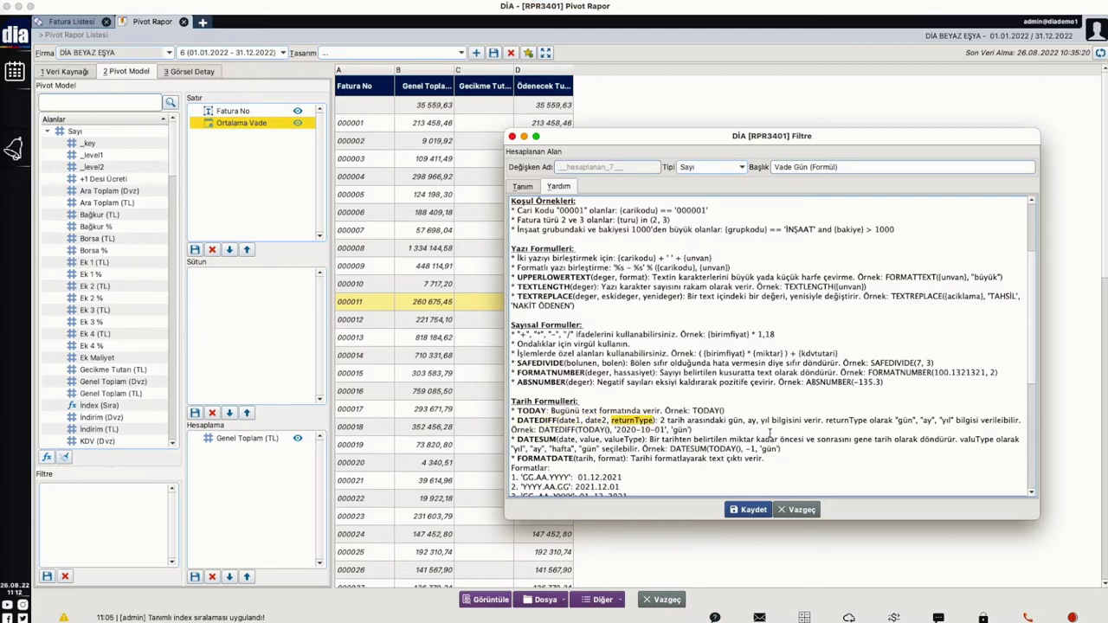
double_click(904, 420)
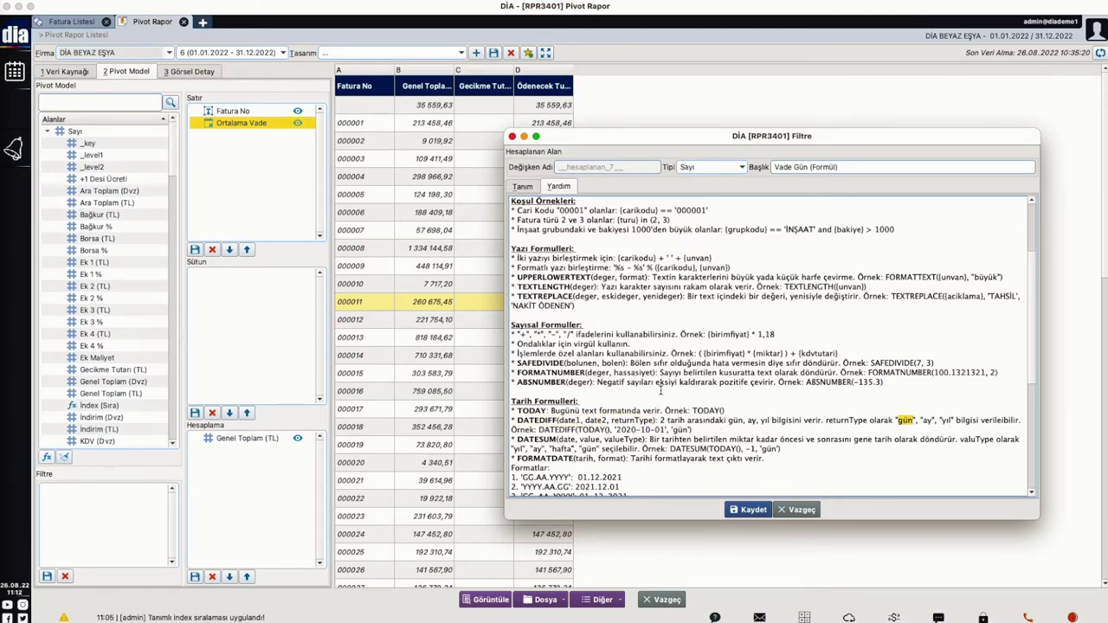
click(534, 188)
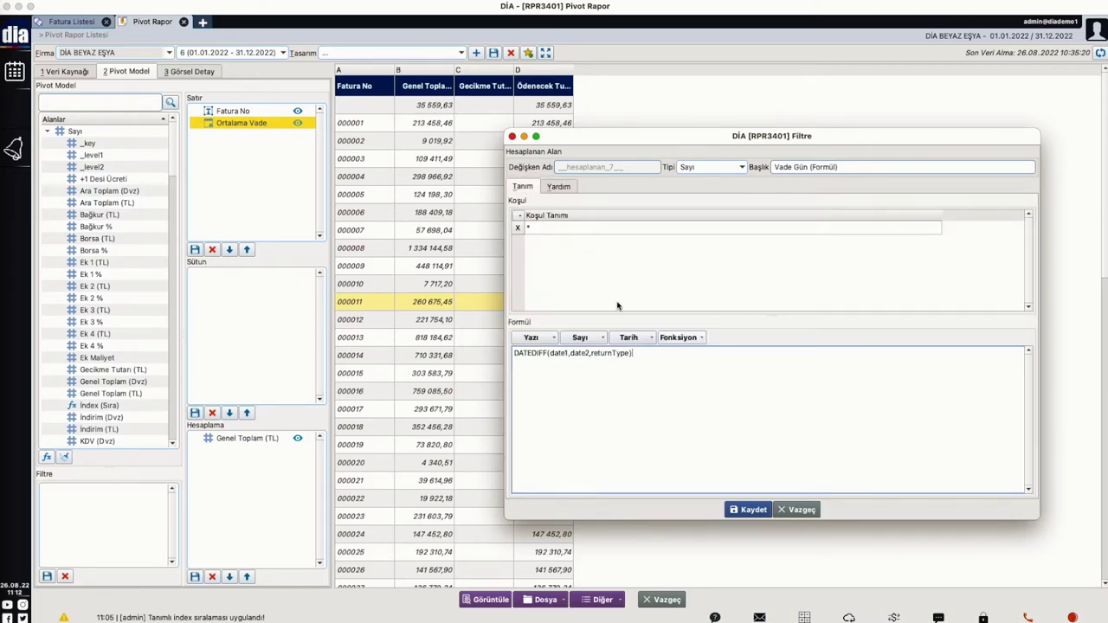
Replace the DATEDIFF placeholders with {ortalamavade} as date1, TODAY() as date2 and 'gün' as the return type
double_click(607, 353)
key(BackSpace)
double_click(560, 354)
click(627, 343)
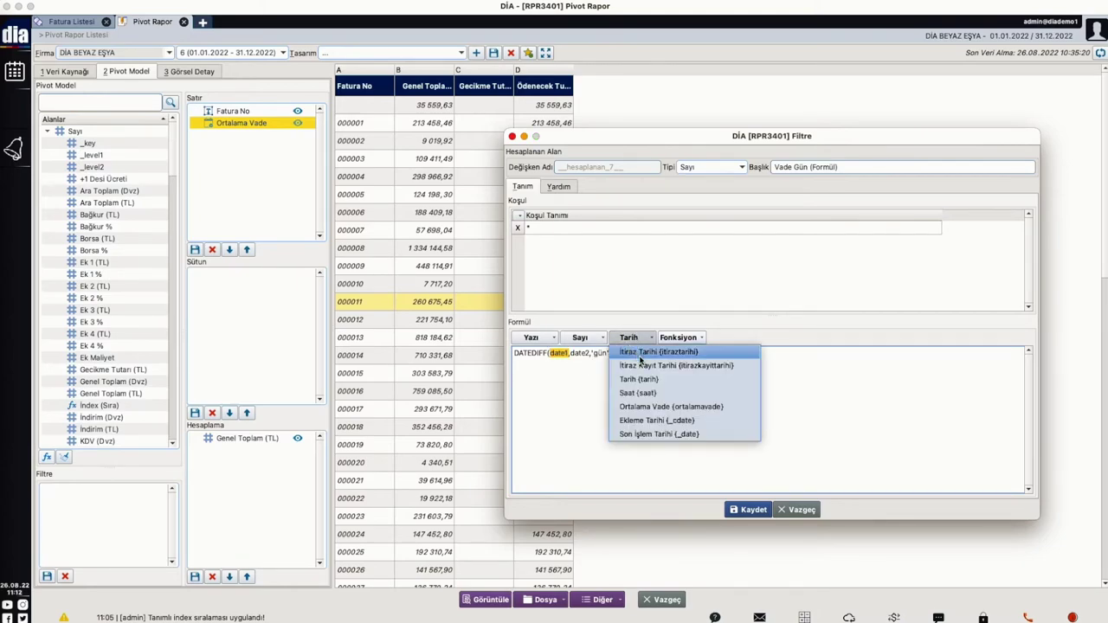
click(649, 404)
double_click(613, 353)
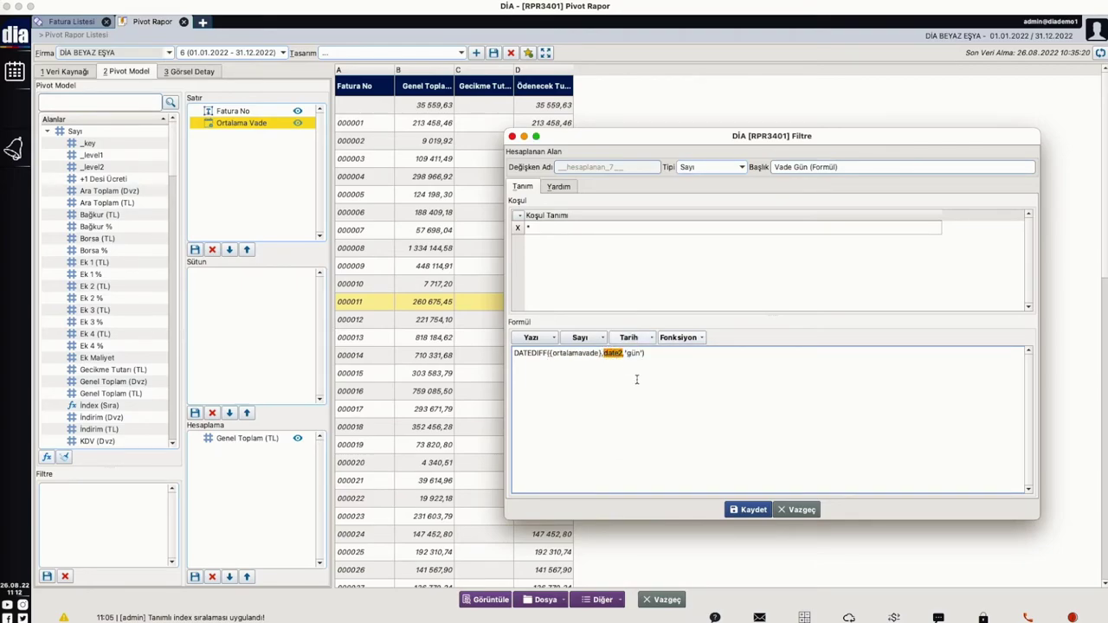
click(635, 343)
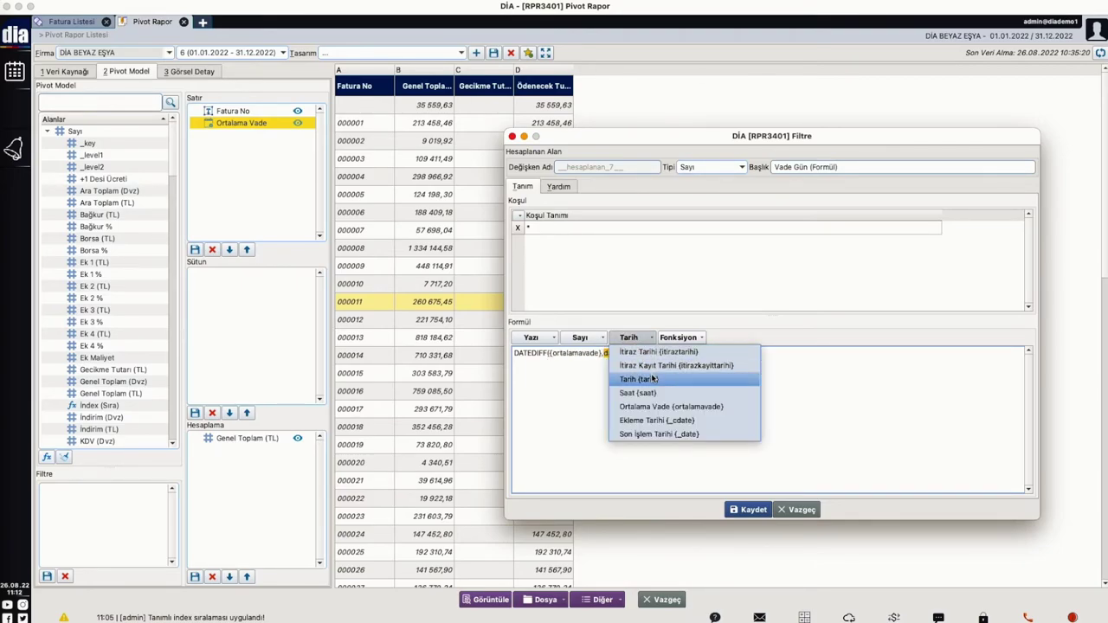
click(701, 338)
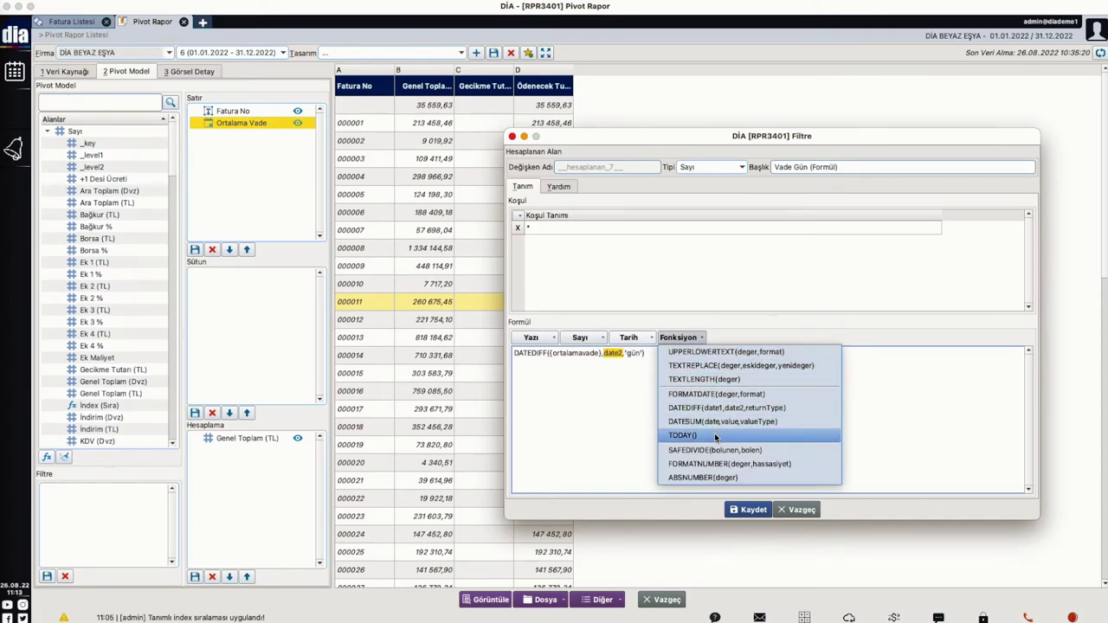
click(716, 436)
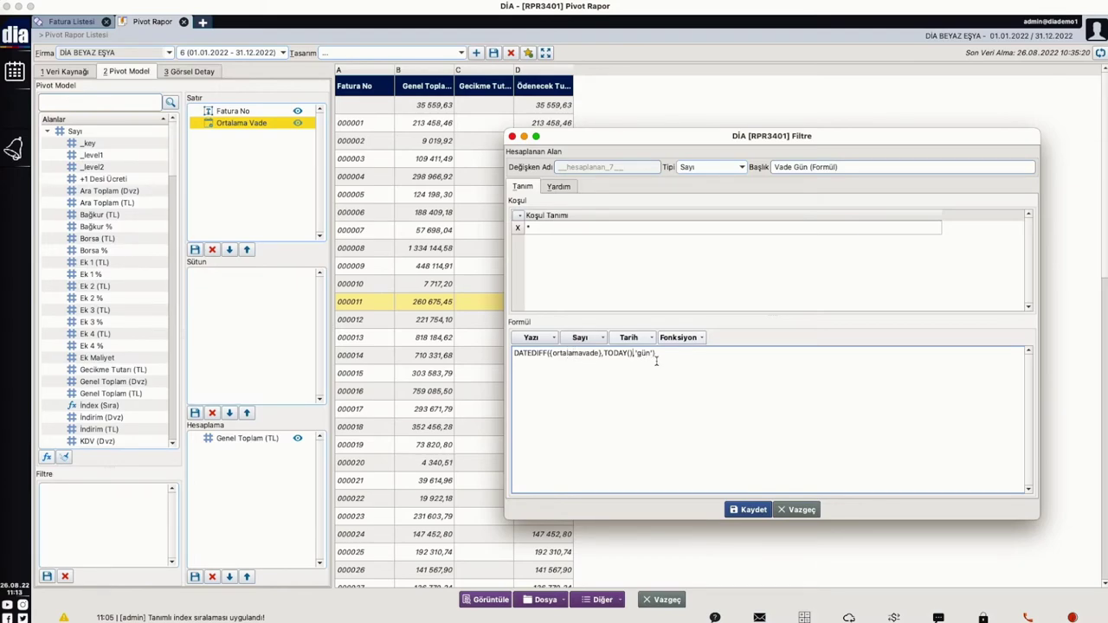
Swap the two dates to make the formula DATEDIFF(TODAY(),{ortalamavade},'gün') and save the calculated field
key(shift+Left)
key(shift+Left)
key(shift+Left)
key(shift+Left)
key(shift+Left)
key(shift+Left)
key(shift+Left)
key(BackSpace)
key(BackSpace)
text(TODAY(),)
click(656, 362)
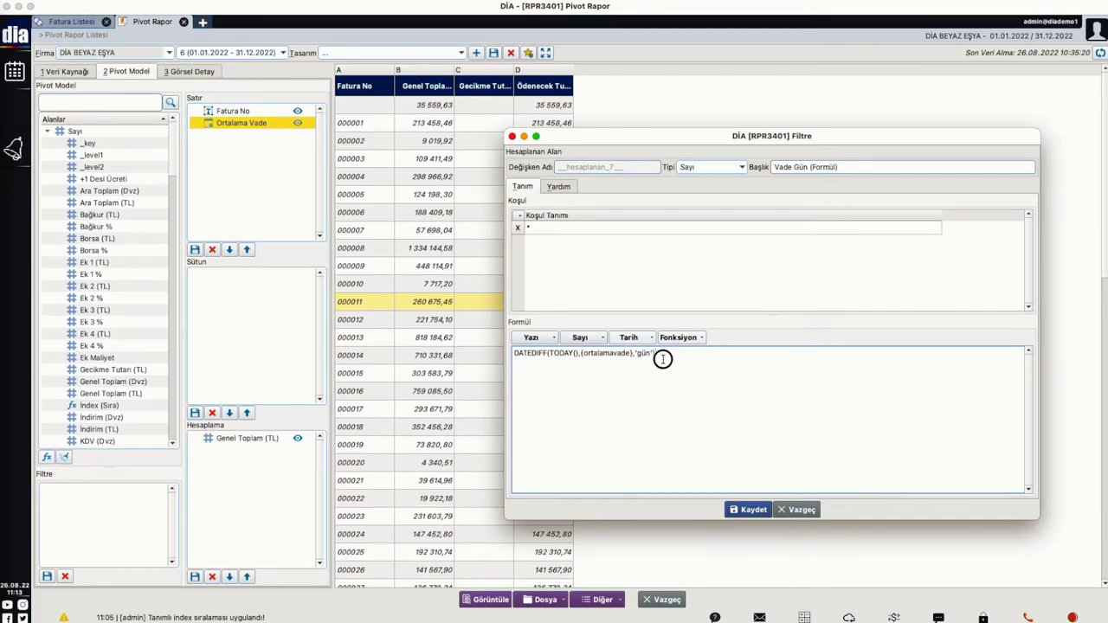
click(763, 512)
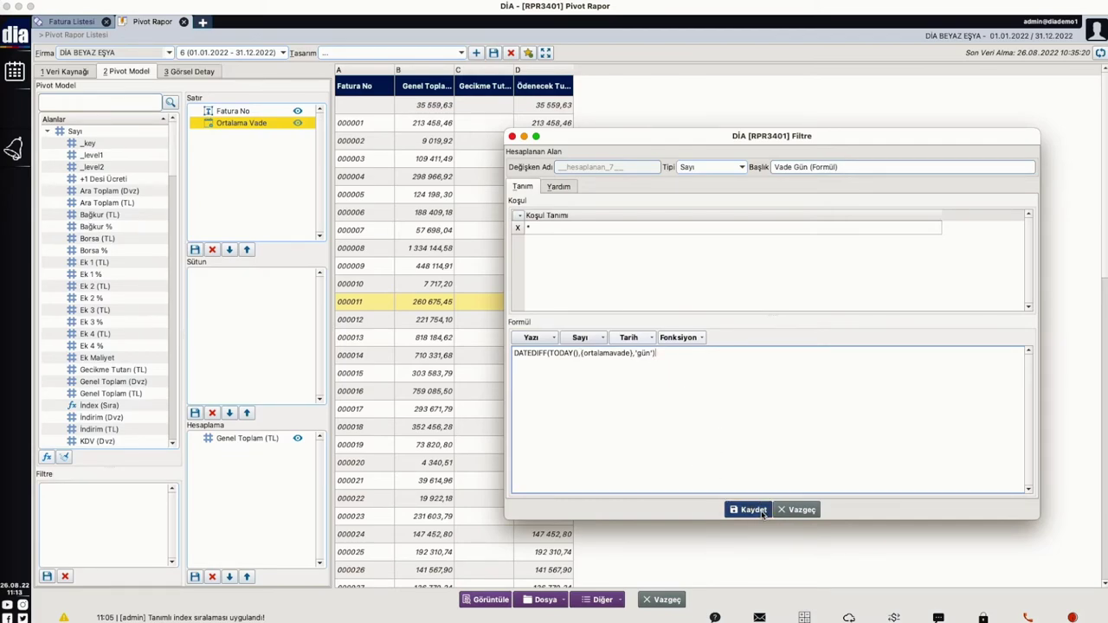
Search the fields for vade, add Vade Gün (Formül) to the rows and display the report
click(69, 101)
text(vade)
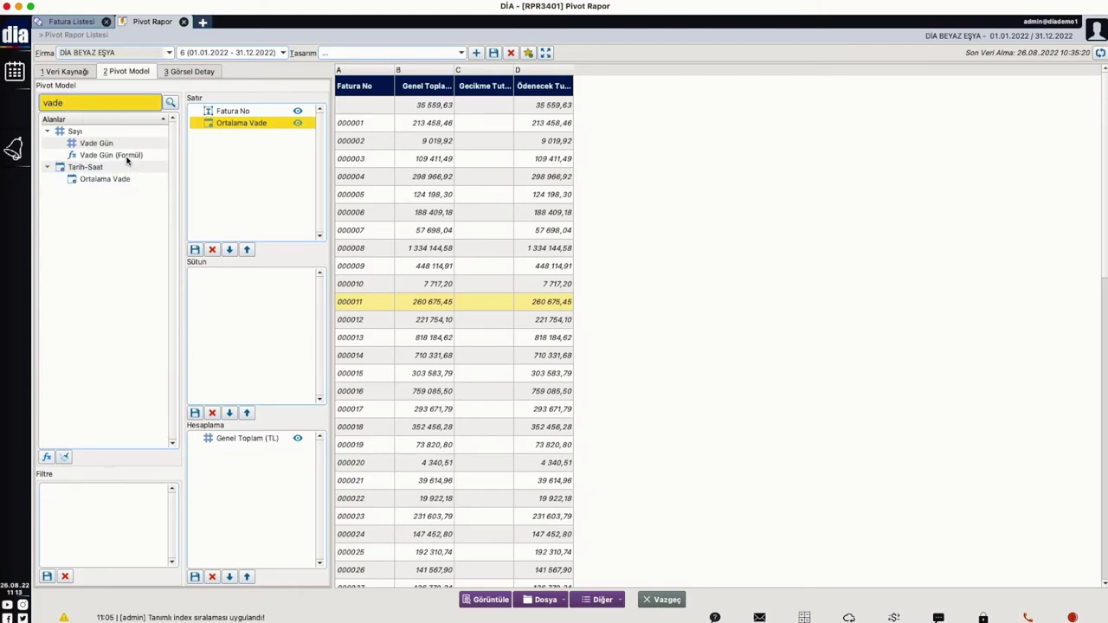
drag(128, 155, 274, 178)
click(487, 599)
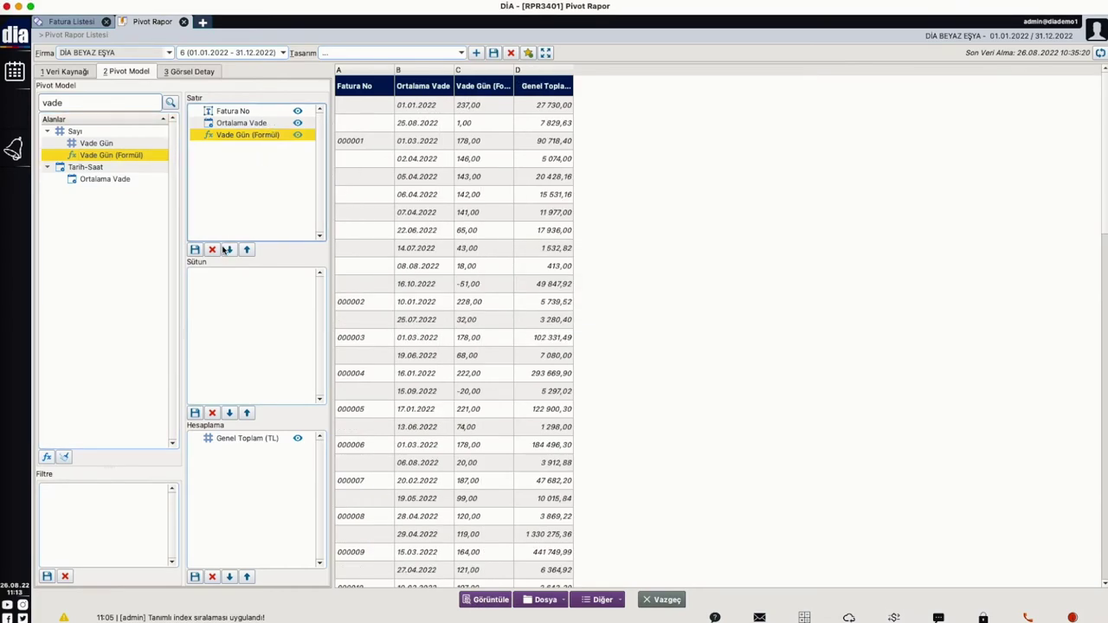
Move Vade Gün (Formül) from the rows to the calculations, place it above Genel Toplam (TL) and display the report
click(213, 249)
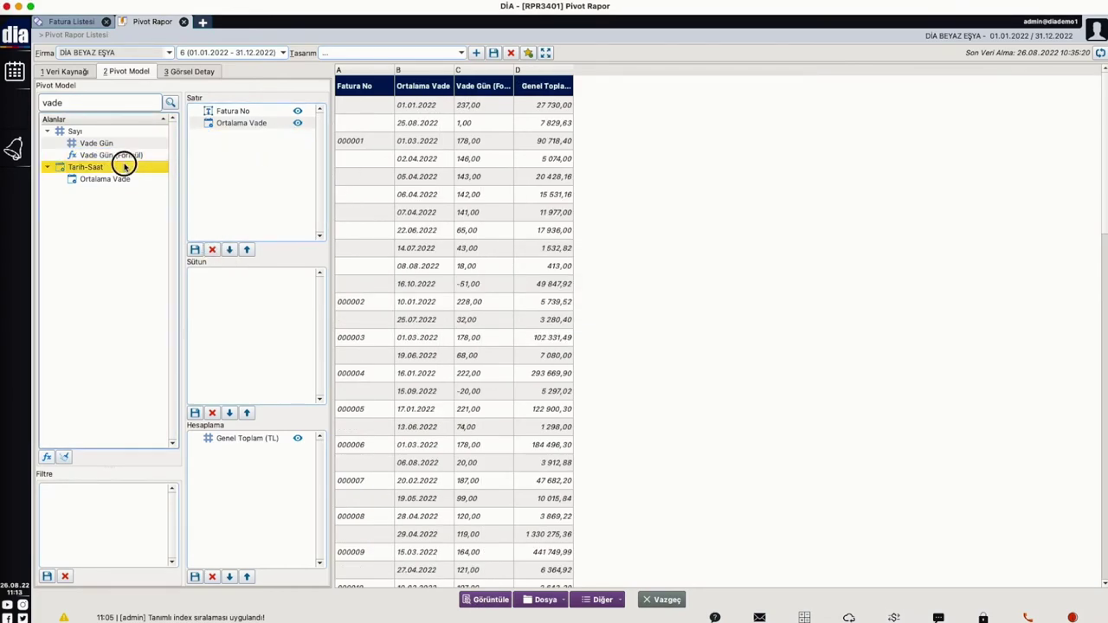
drag(128, 156, 244, 447)
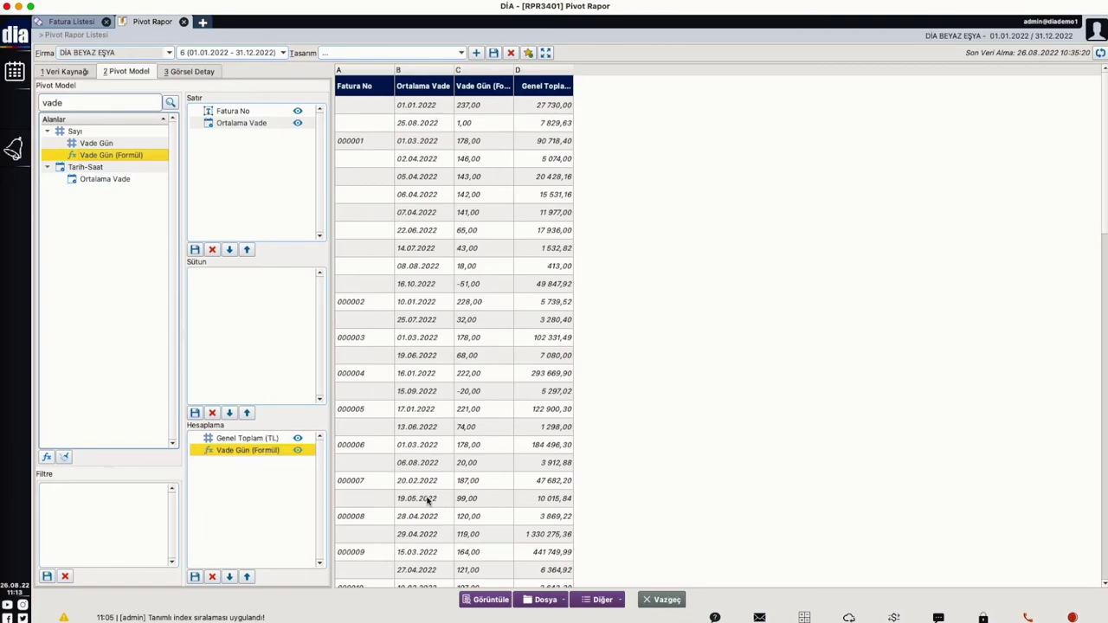
click(247, 576)
click(491, 600)
click(503, 196)
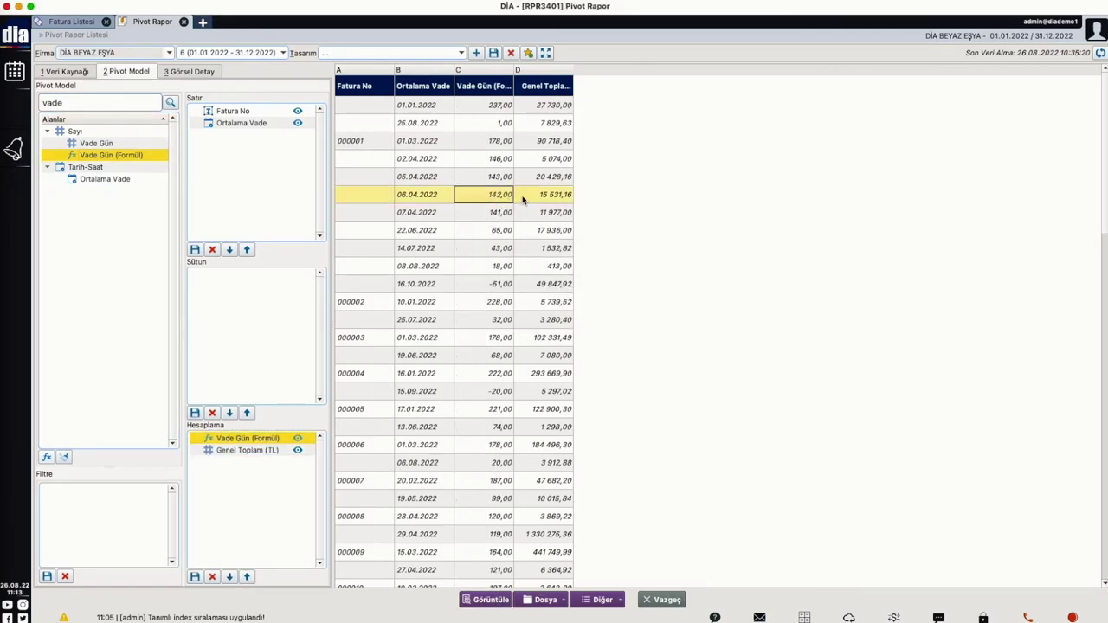
click(363, 143)
click(421, 147)
click(506, 146)
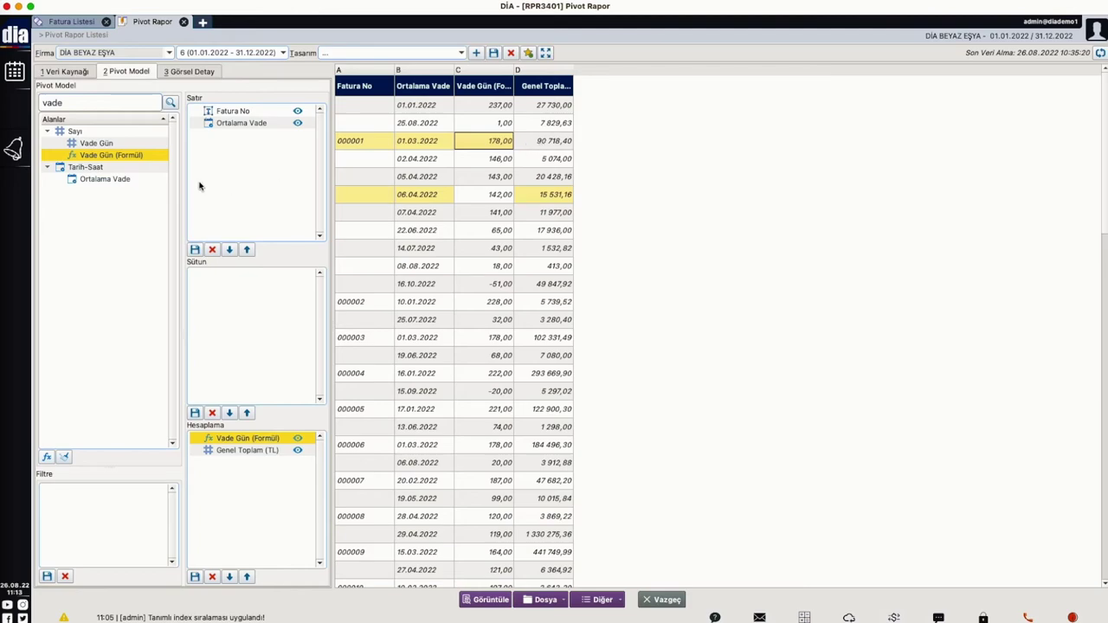
Find the Türü field, filter the report by it to Perakende Satış and Toptan Satış, and display the report
click(116, 103)
text(tür)
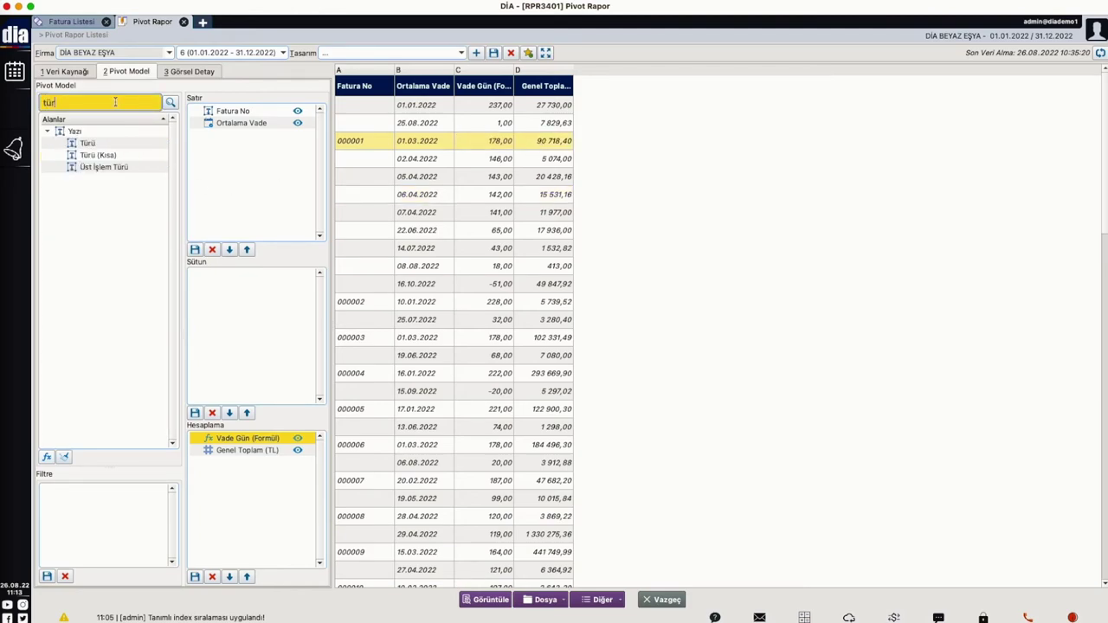
drag(117, 146, 113, 503)
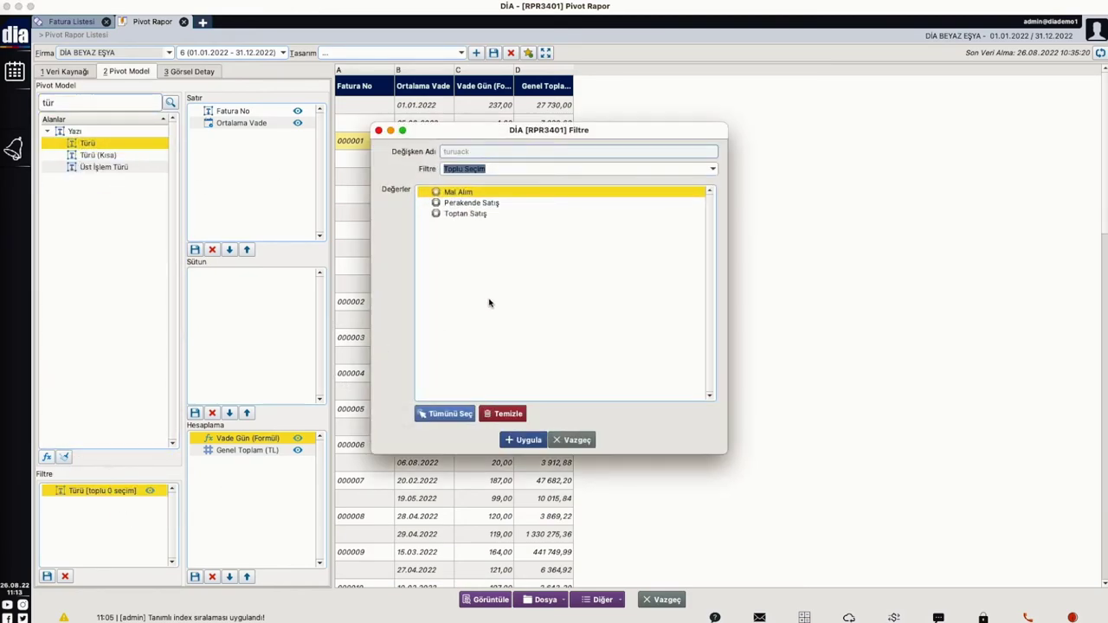
click(486, 204)
click(479, 214)
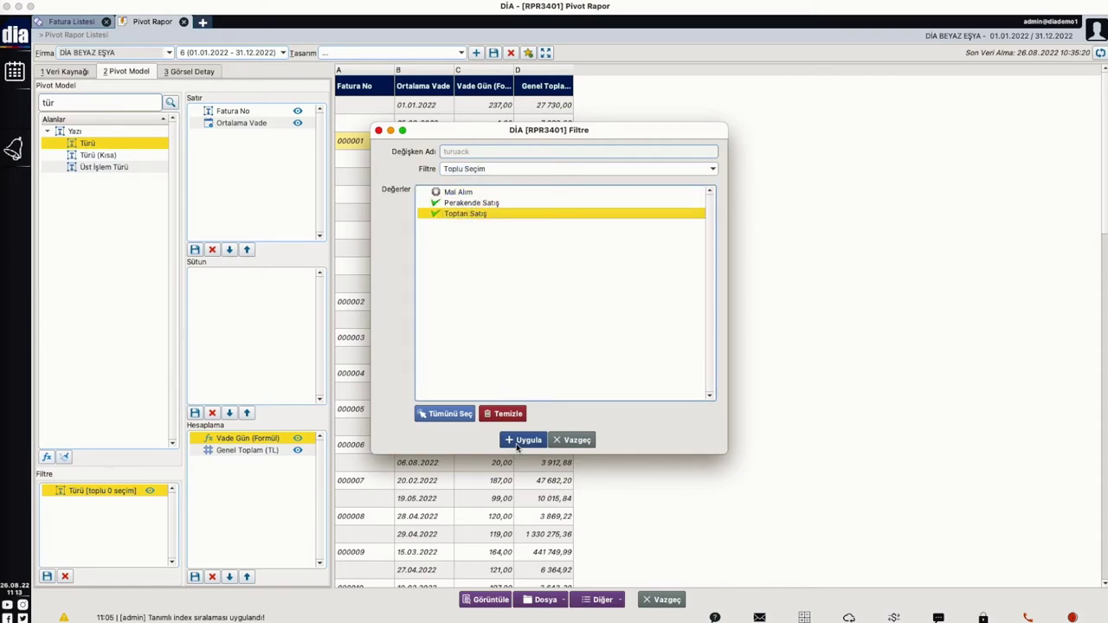
click(523, 440)
click(474, 598)
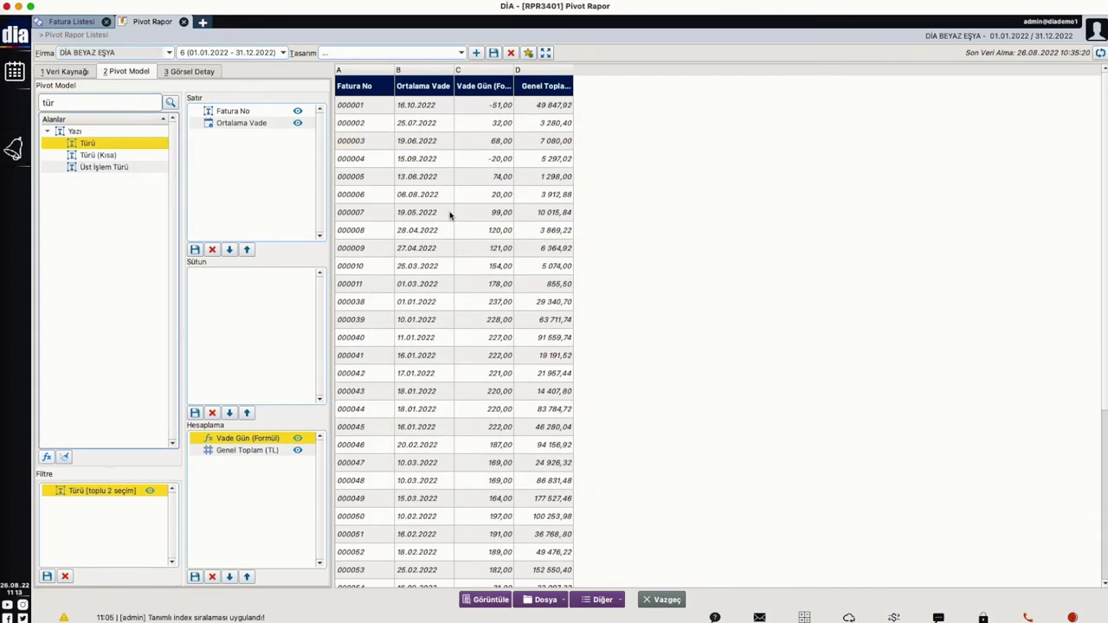
click(428, 111)
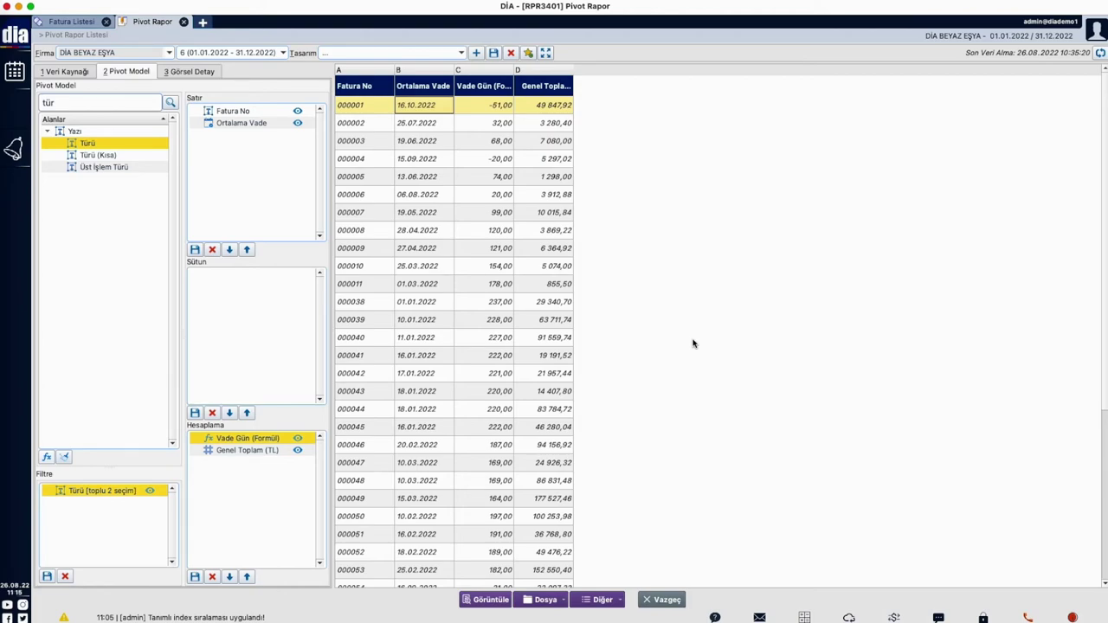
Replace Ortalama Vade and Fatura No in the rows with the Satış Elemanı field
click(223, 126)
click(212, 251)
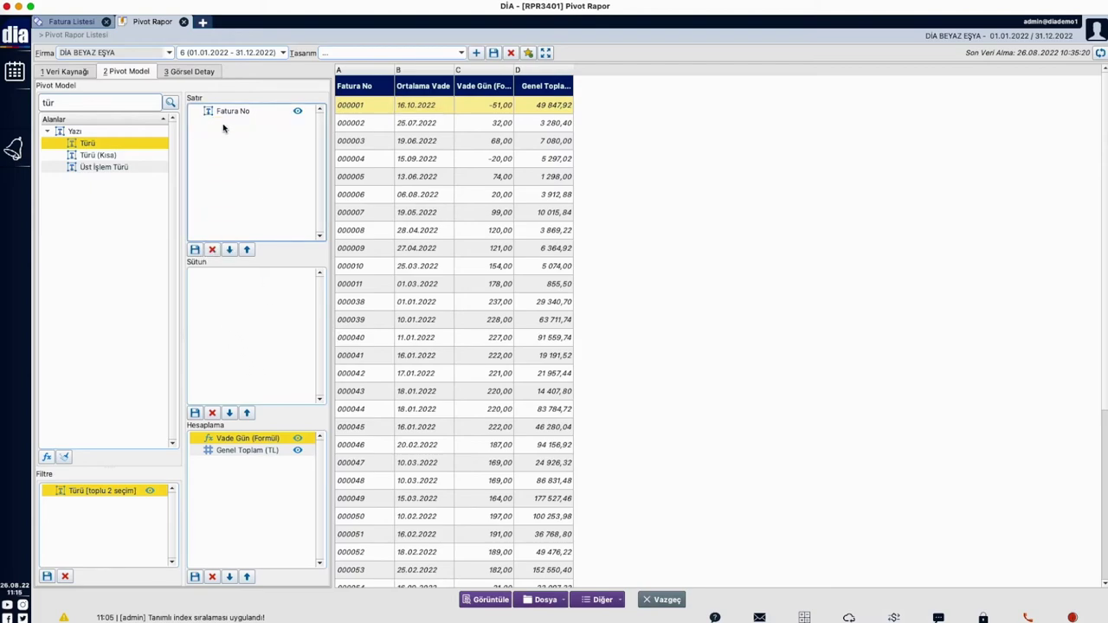
click(227, 117)
click(211, 251)
double_click(89, 103)
text(satı)
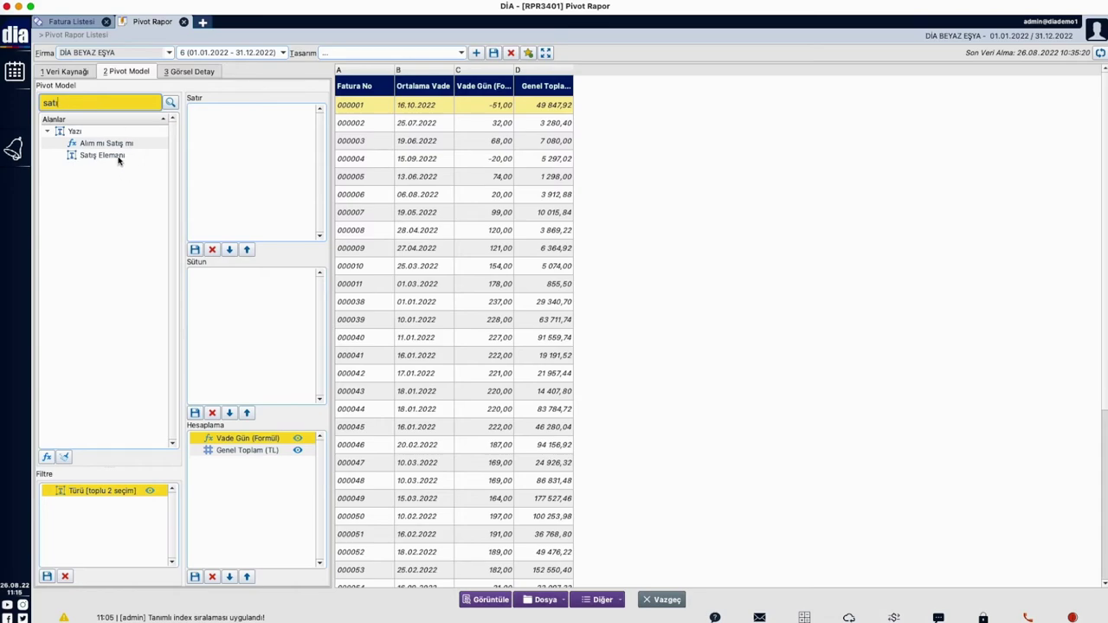
drag(118, 155, 255, 163)
Remove Vade Gün (Formül) from the calculations and display the report
click(247, 439)
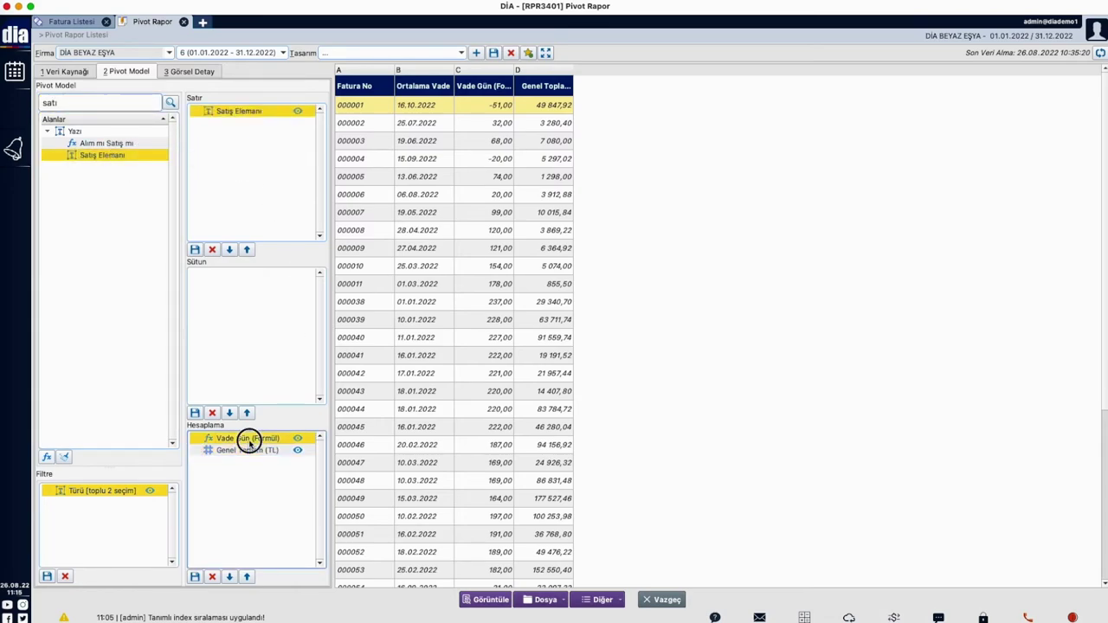
click(212, 577)
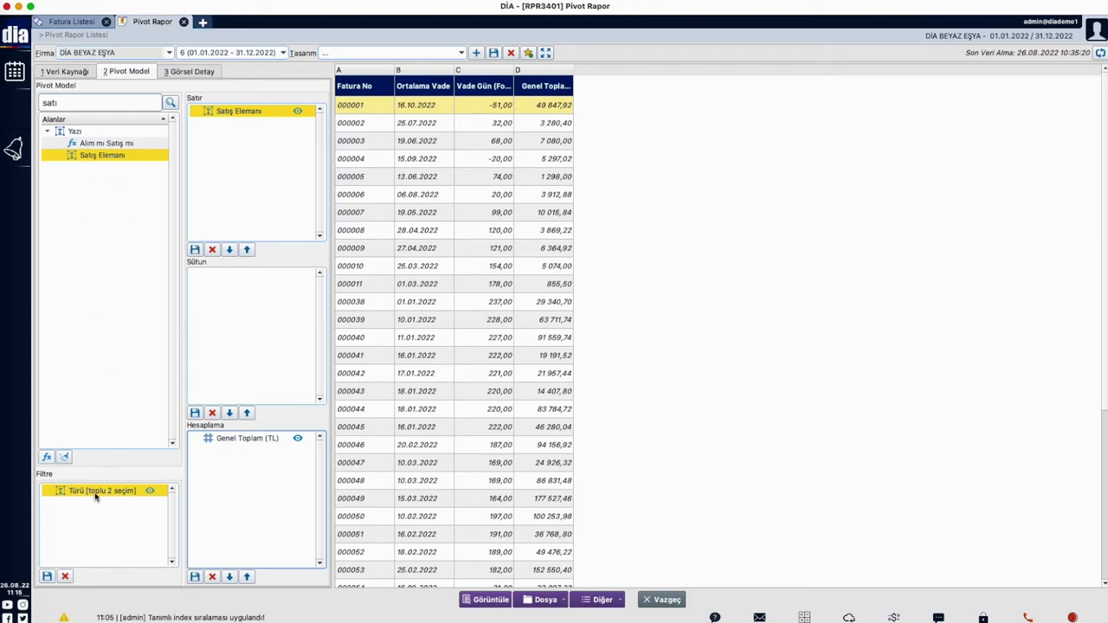
click(488, 601)
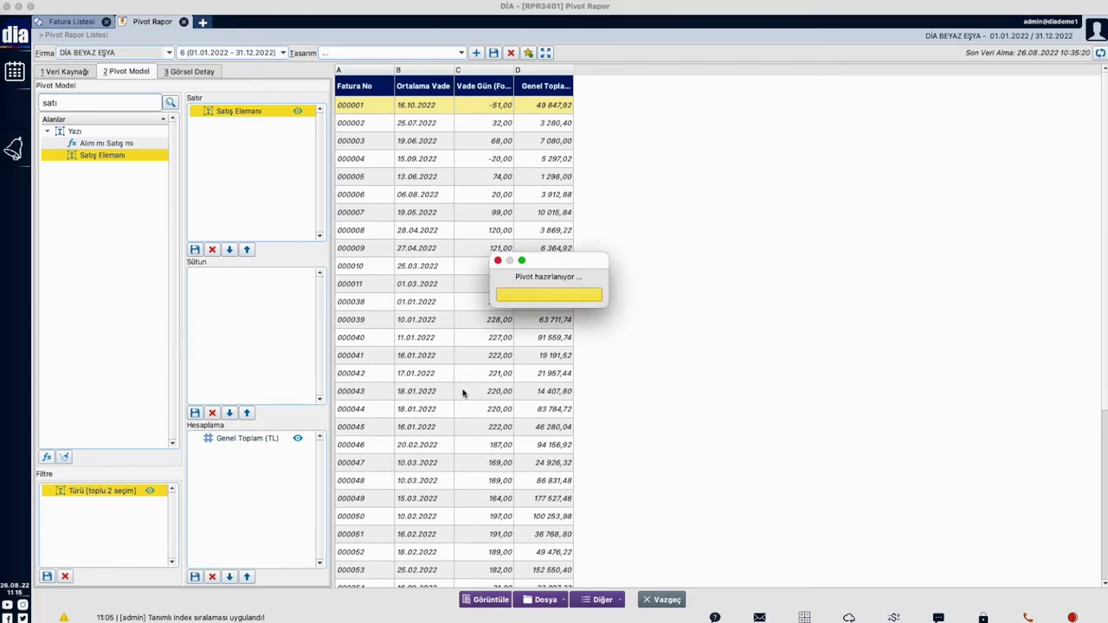
Search the fields for fatura, add Fatura No to the rows below Satış Elemanı and display the report
double_click(103, 101)
text(fatura)
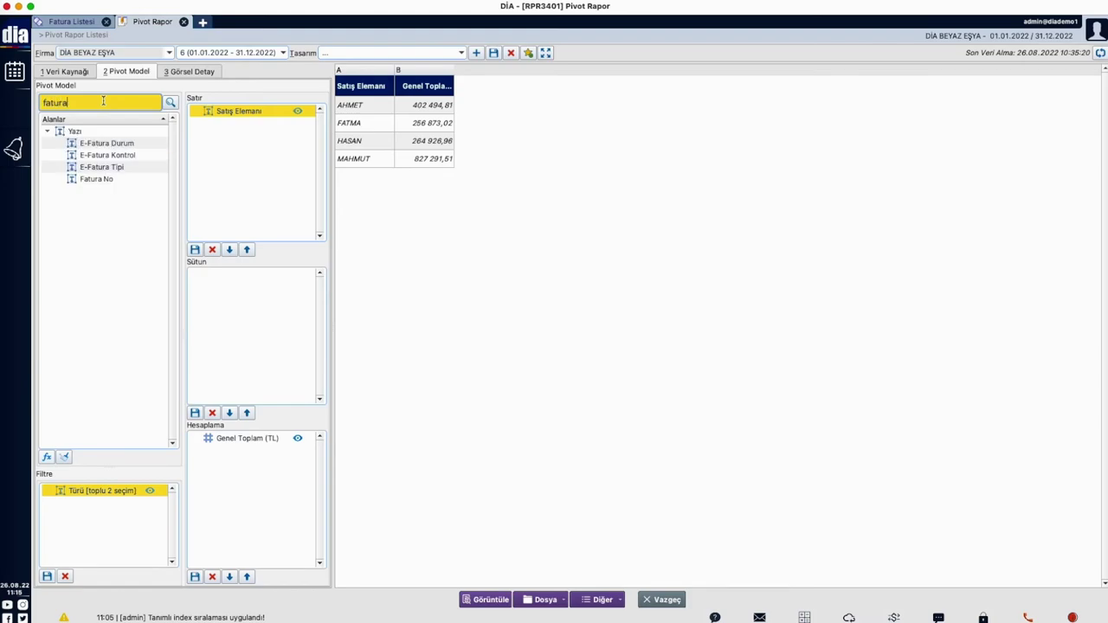
drag(113, 178, 260, 130)
click(498, 600)
click(365, 106)
click(414, 107)
click(498, 110)
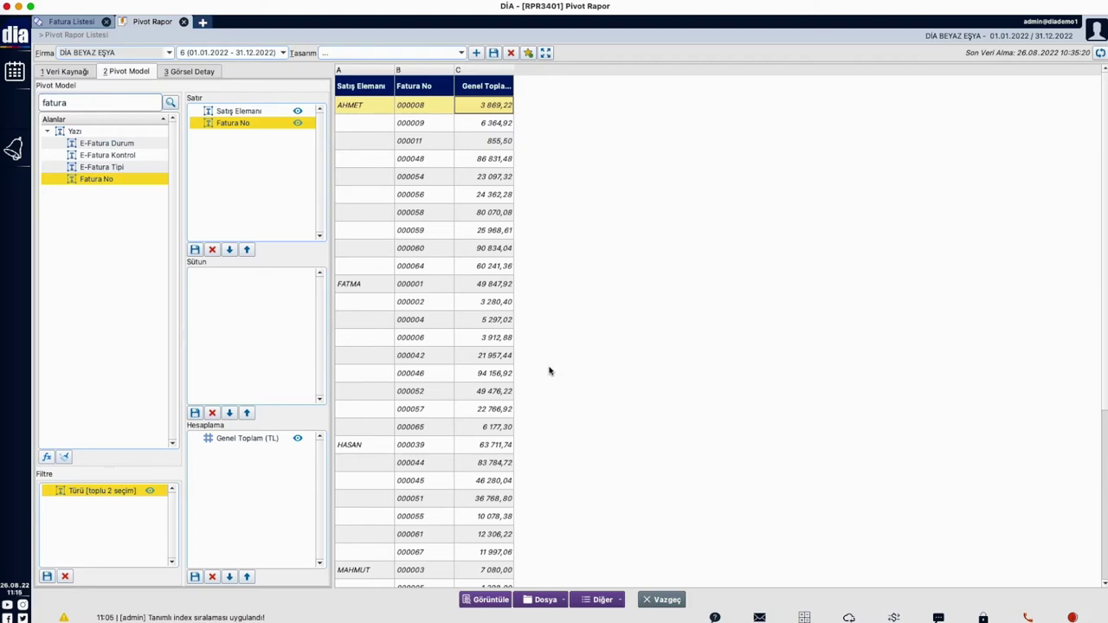
Start a new calculated field of type Sayı with the title Satış Elemanı Primi
click(46, 457)
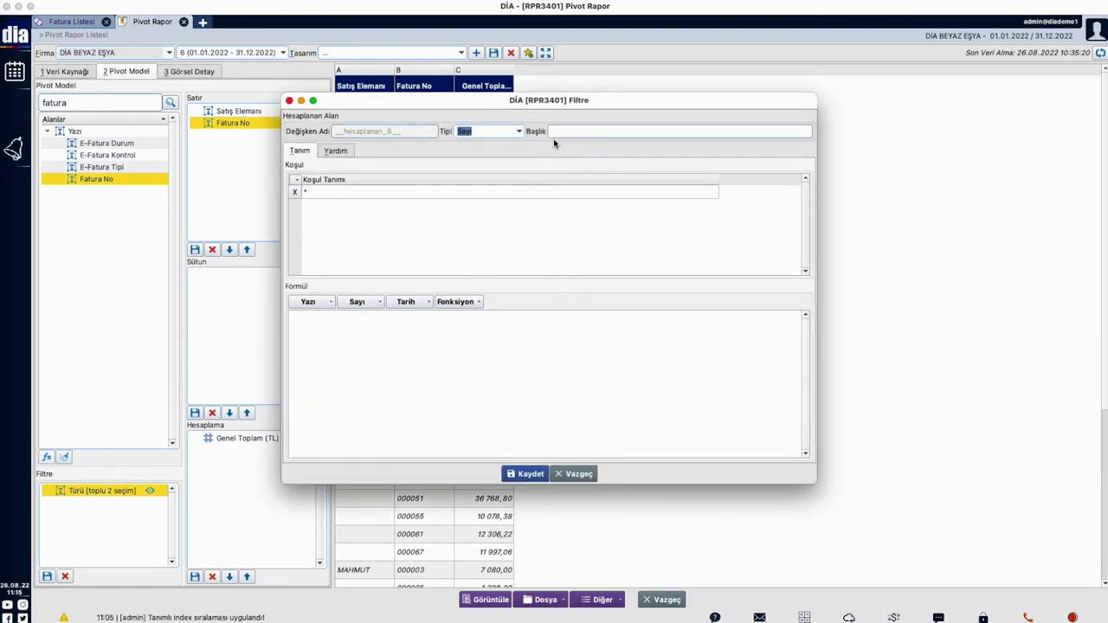
click(576, 132)
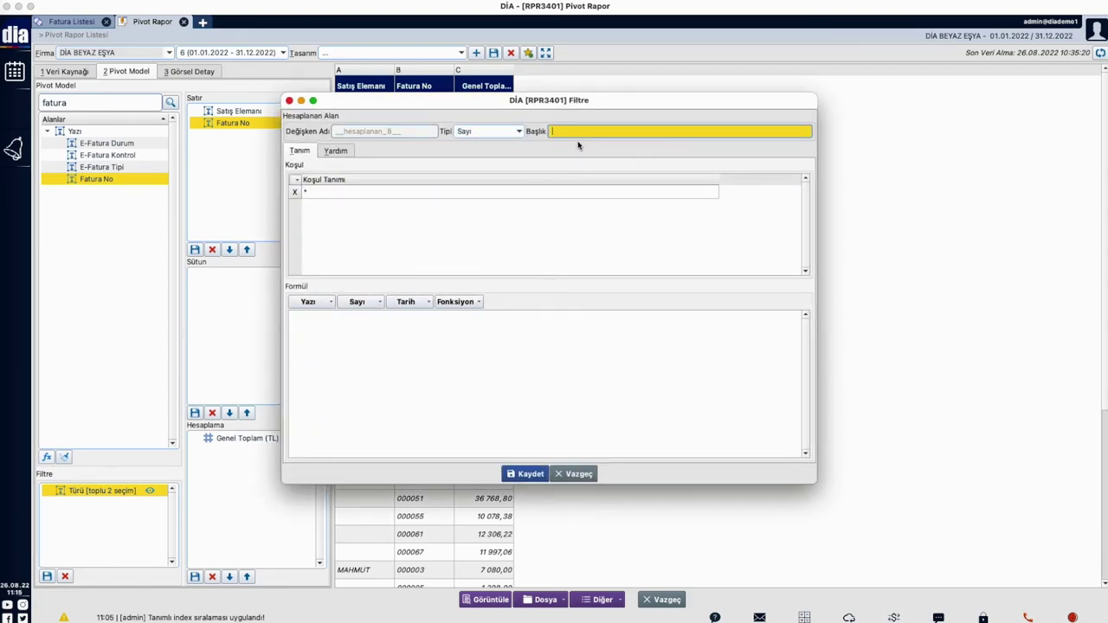
text(Satış Elemanı ĞP)
Set the first condition to {net} < 10000 and give it the formula {net} * 5 / 100
click(374, 191)
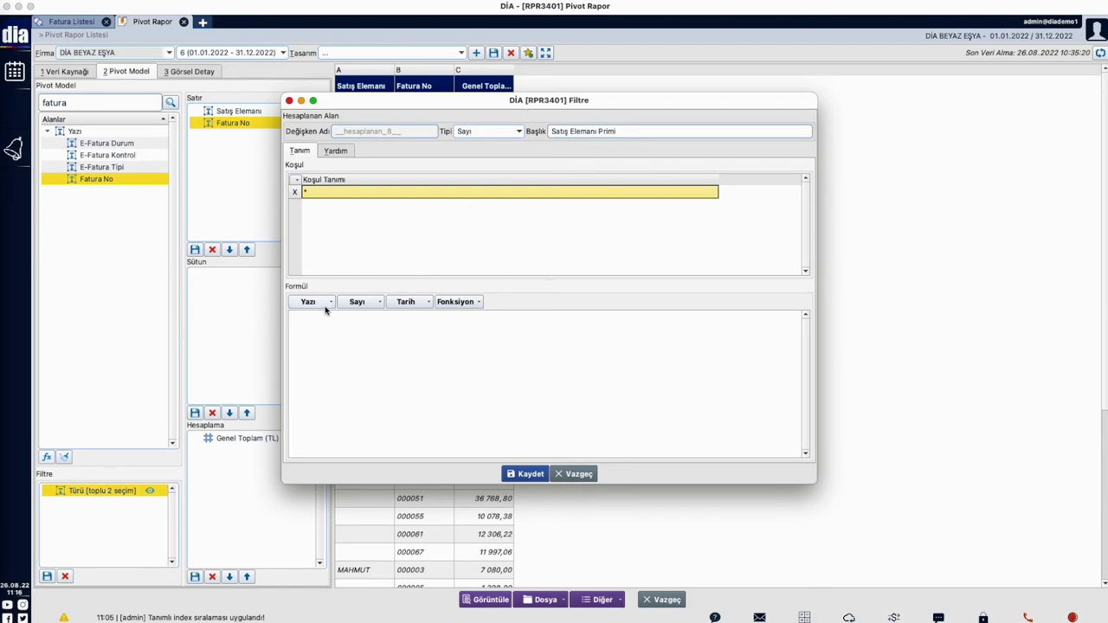
click(365, 302)
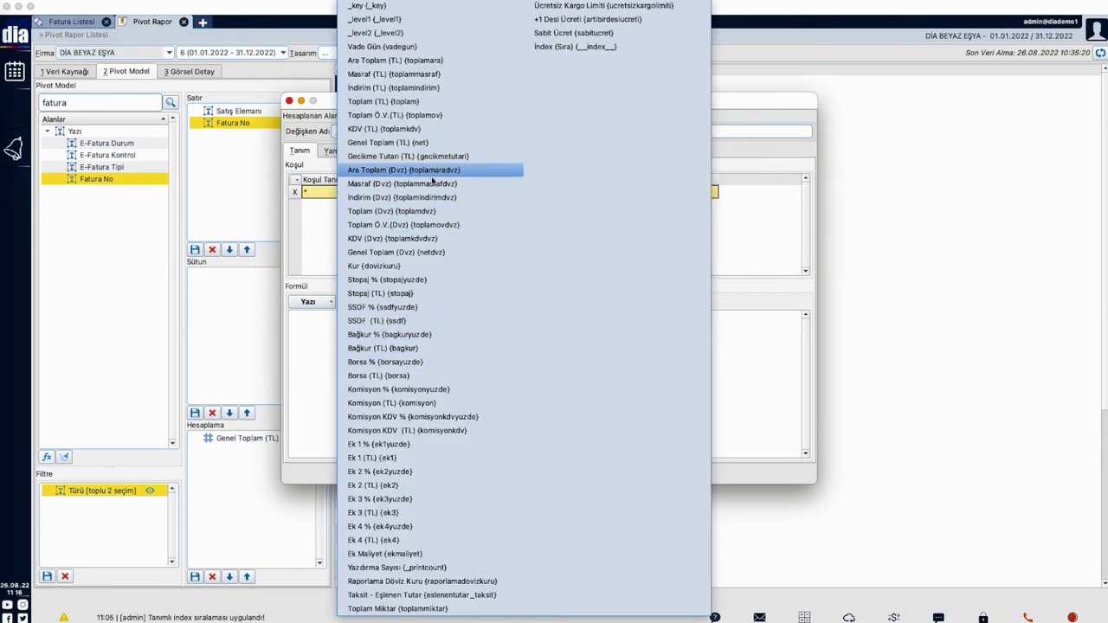
click(407, 144)
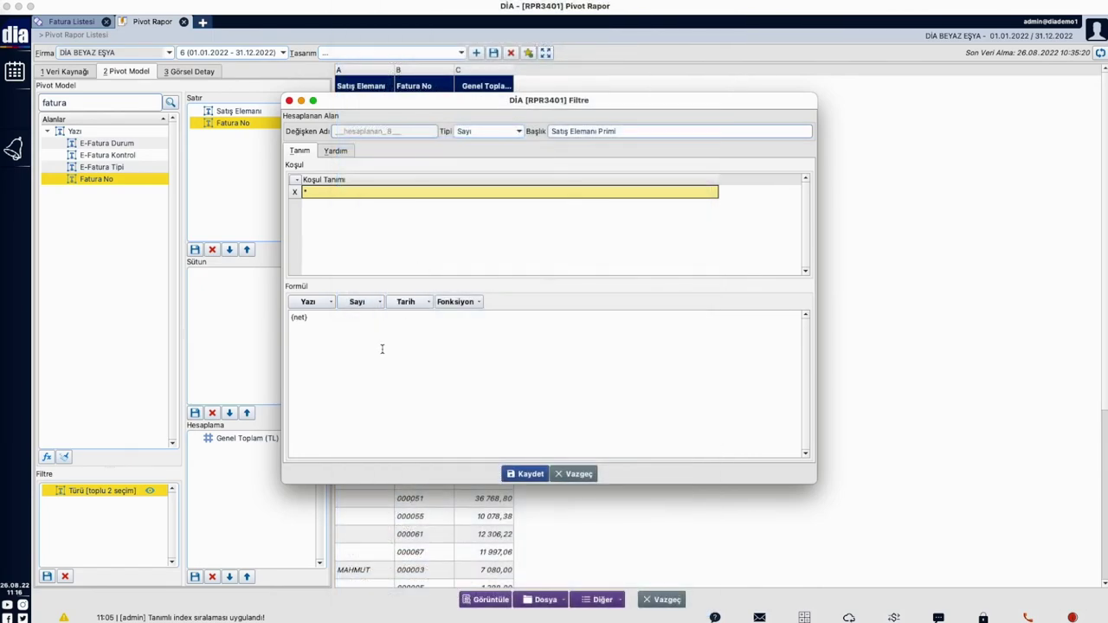
double_click(358, 317)
key(ctrl+c)
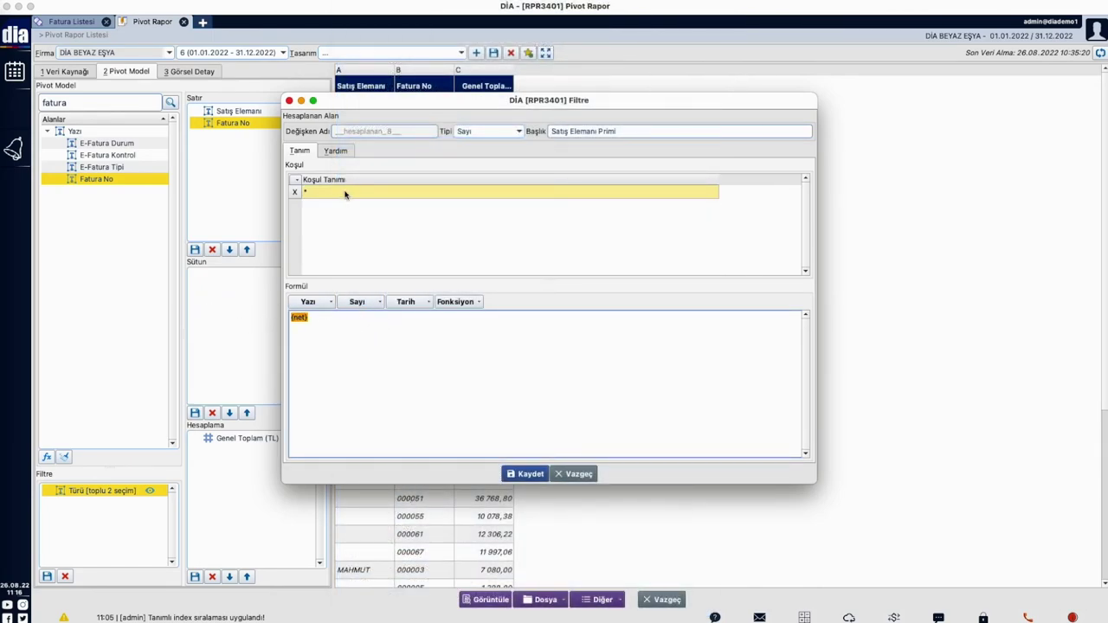
click(345, 193)
key(ctrl+v)
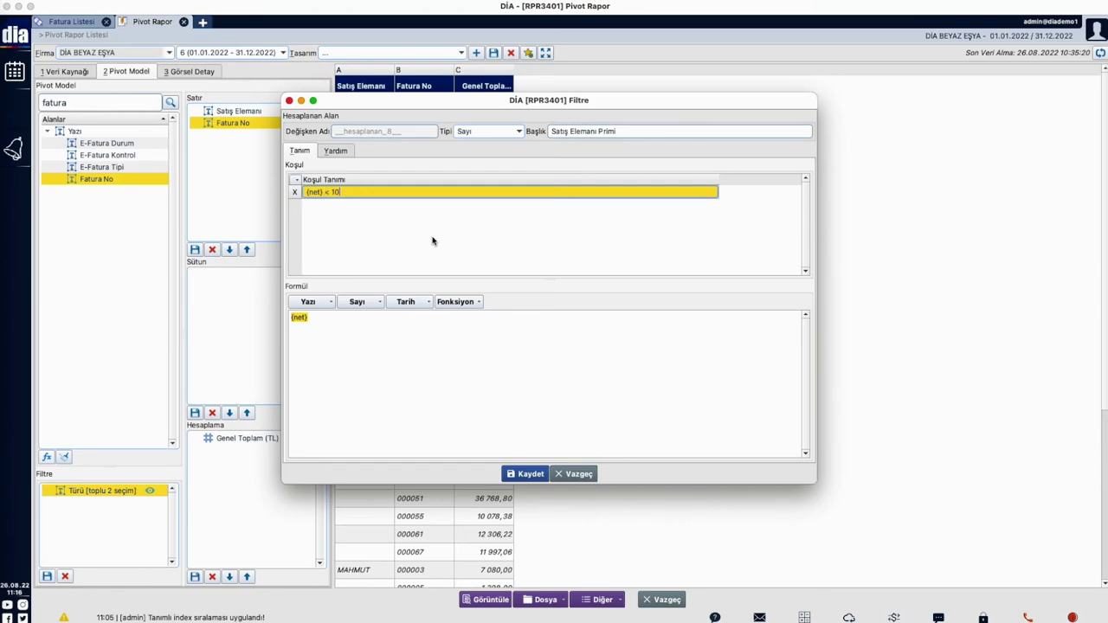
click(435, 348)
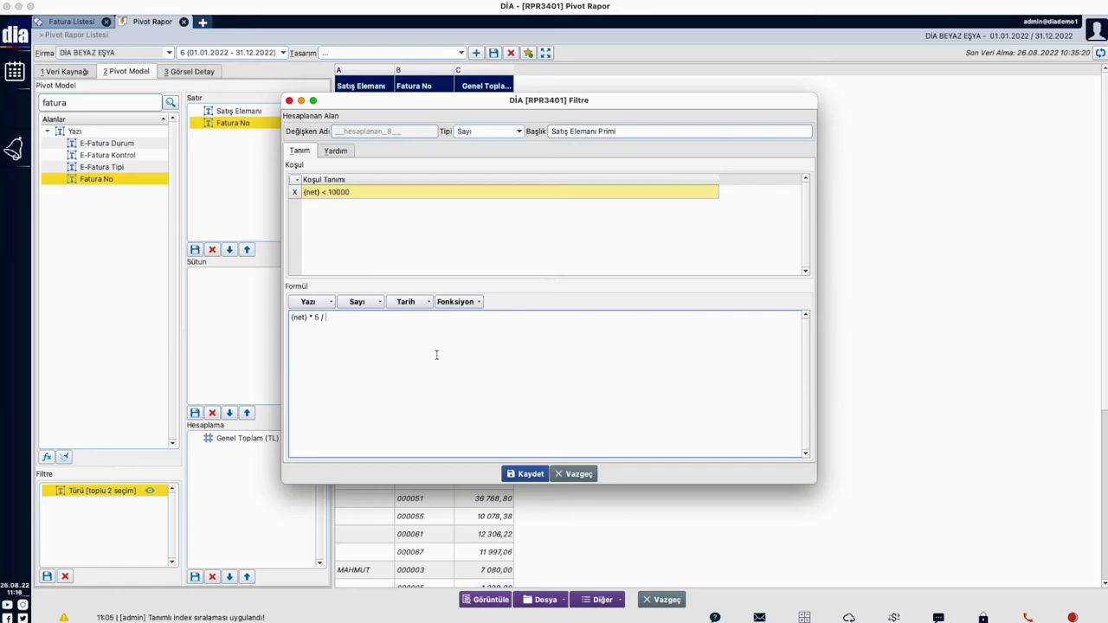
Give the catch-all * condition the formula {net} * 10 / 100, reusing the first condition's formula, and save the calculated field
click(378, 202)
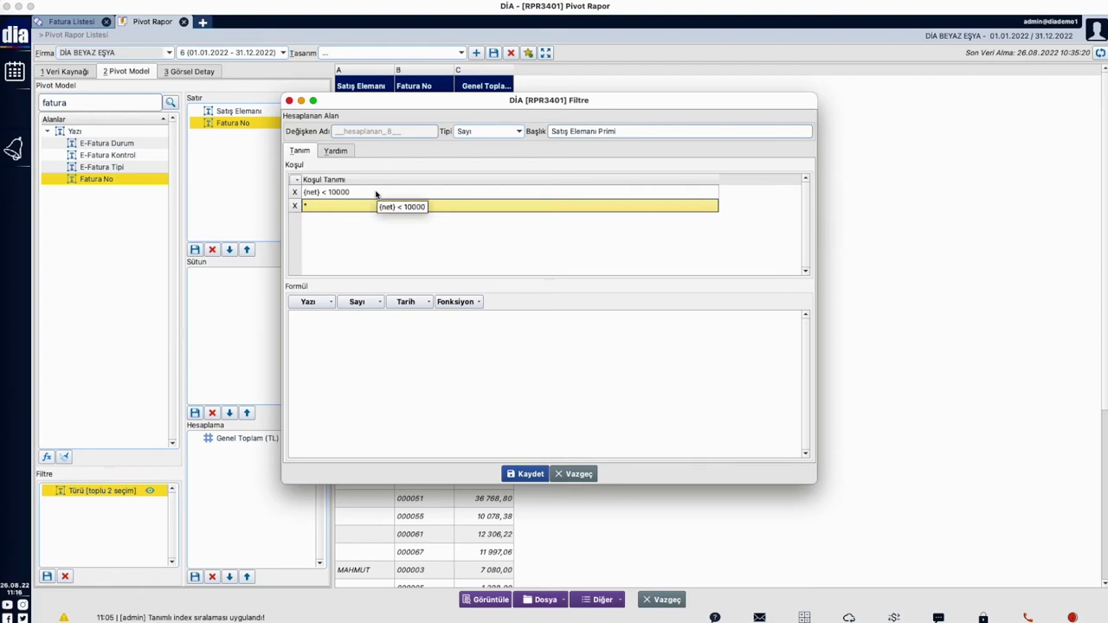
click(328, 192)
drag(379, 346, 280, 296)
key(ctrl+c)
click(314, 205)
click(364, 363)
key(ctrl+v)
click(318, 317)
double_click(319, 317)
text(10)
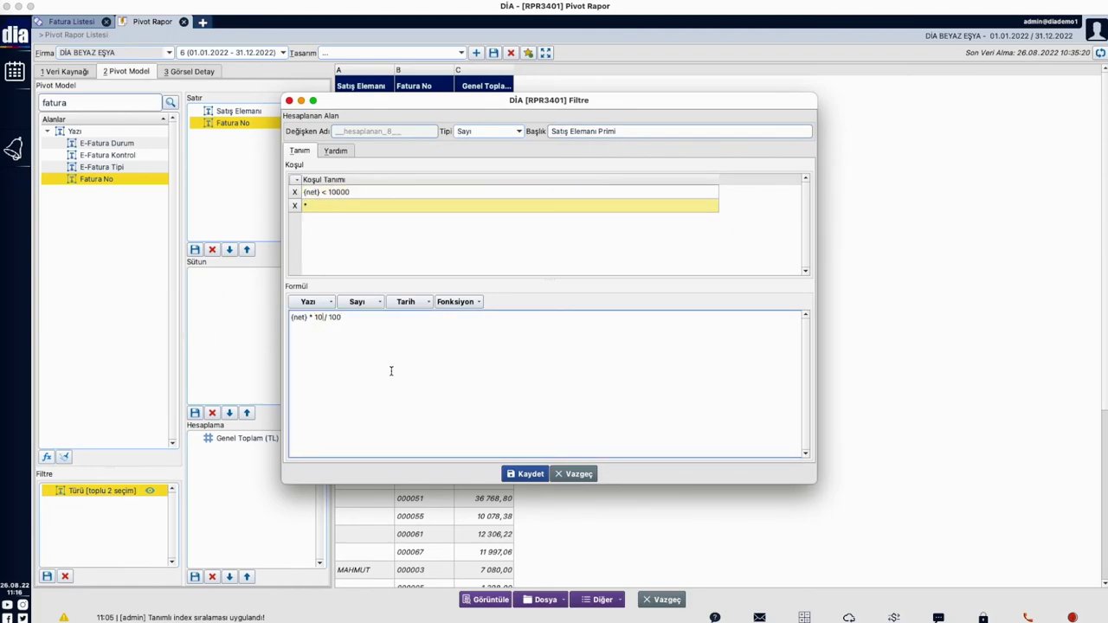
click(531, 474)
Search the fields for prim, add Satış Elemanı Primi to the calculations below Genel Toplam (TL) and display the report
double_click(102, 103)
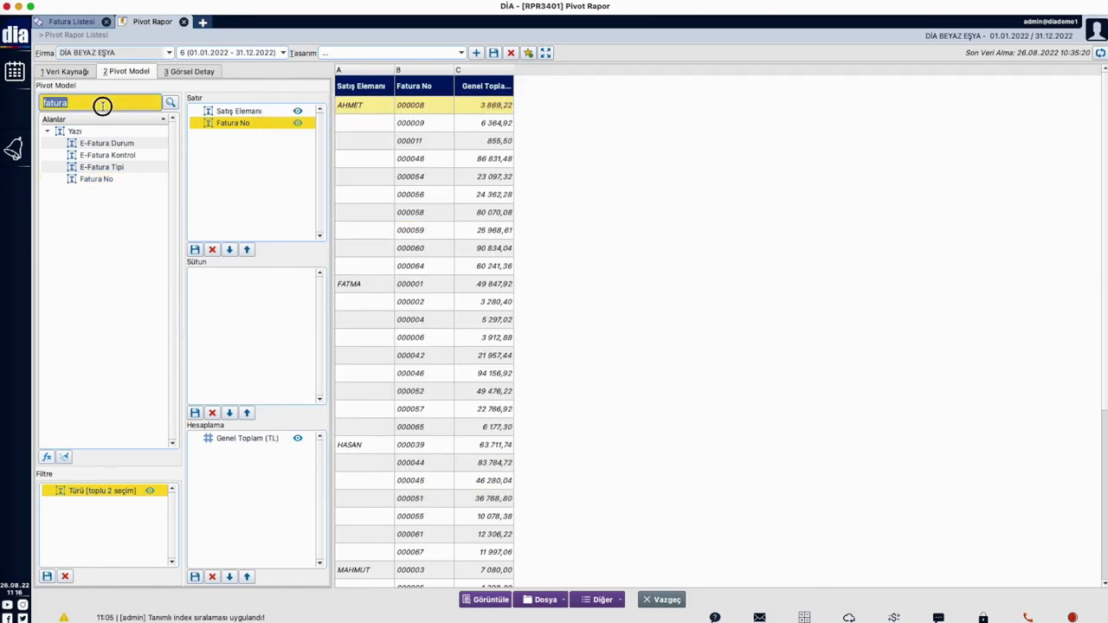
text(prim)
drag(132, 145, 264, 476)
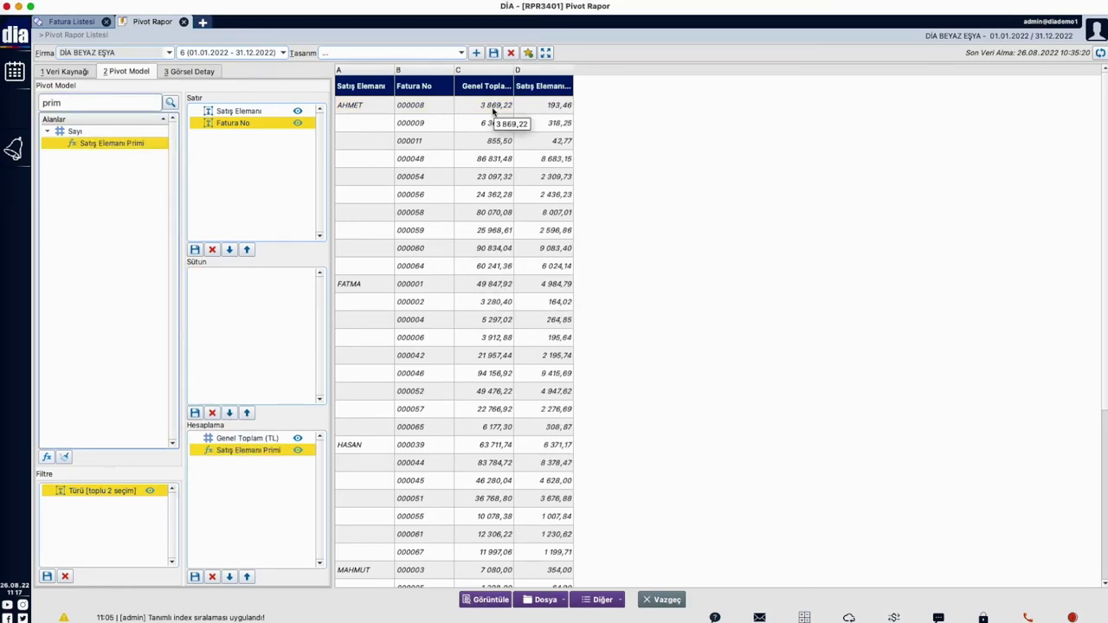
click(563, 107)
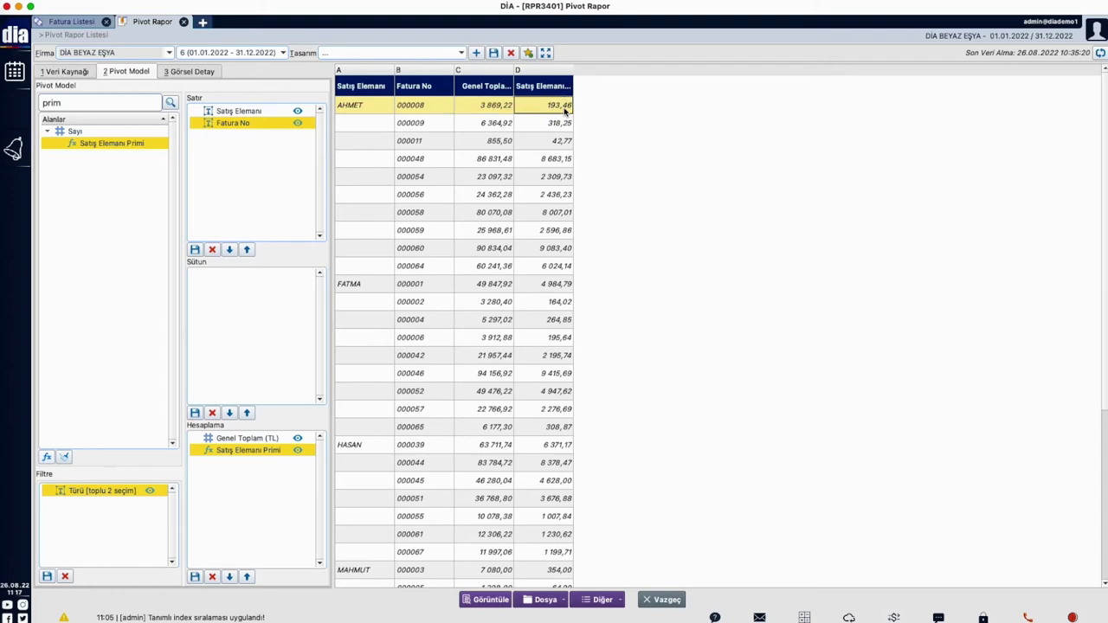
click(493, 163)
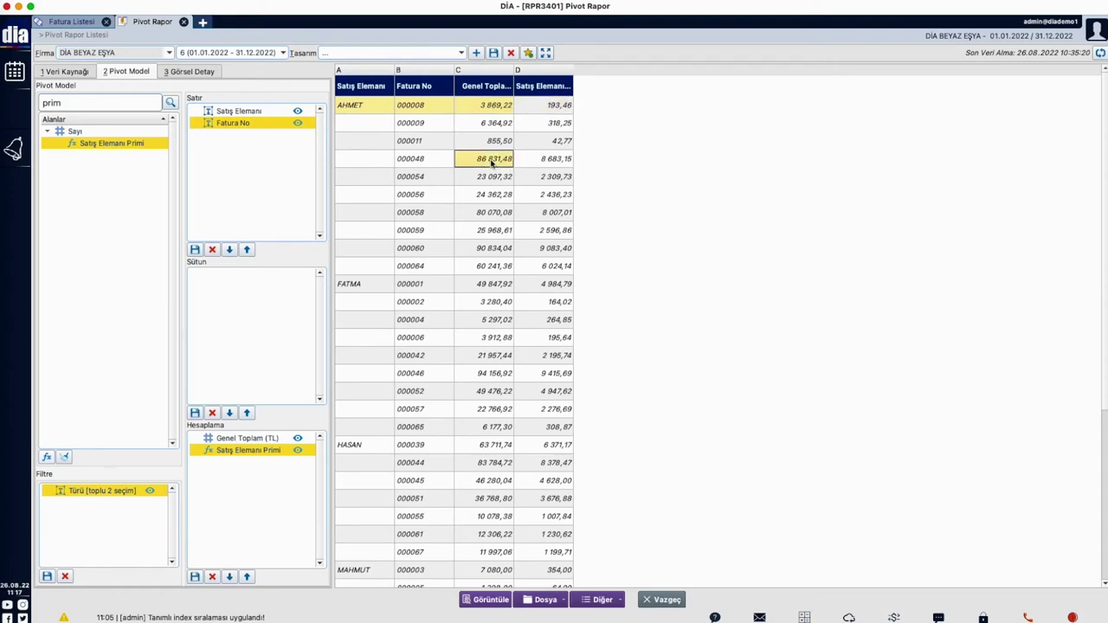
click(563, 160)
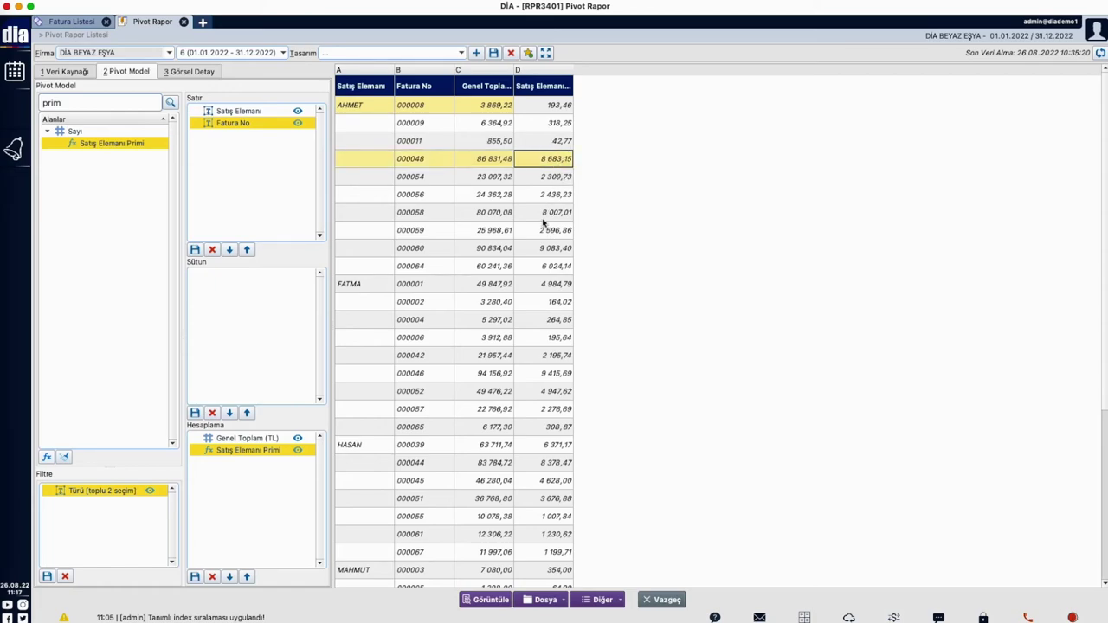
Turn on the group total for the Satış Elemanı row field, display the report and review each salesperson's subtotals
click(183, 72)
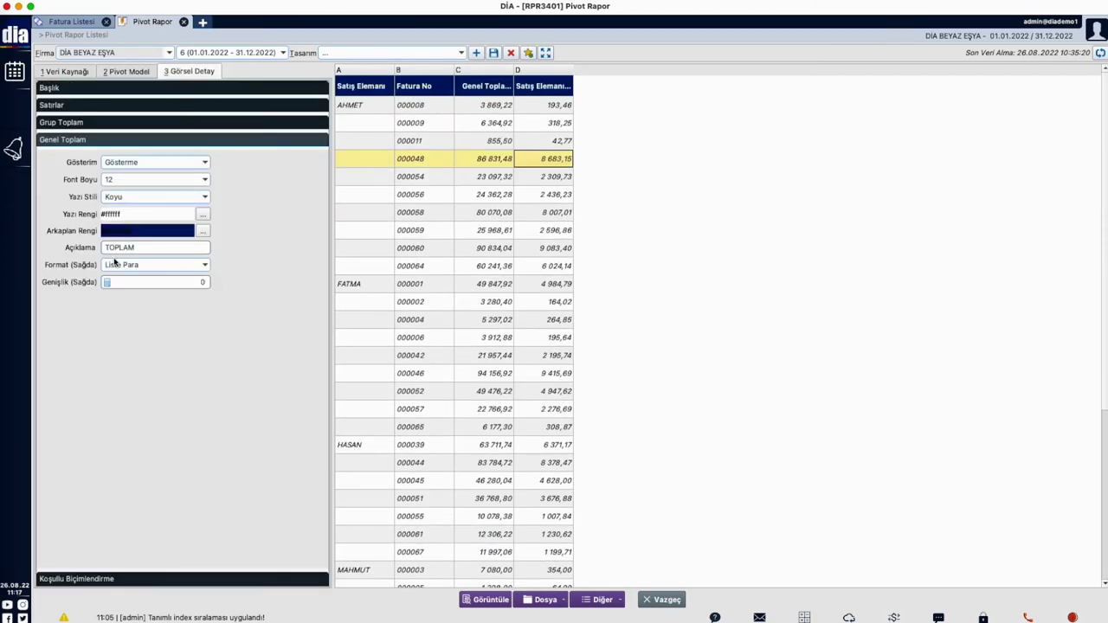
click(105, 126)
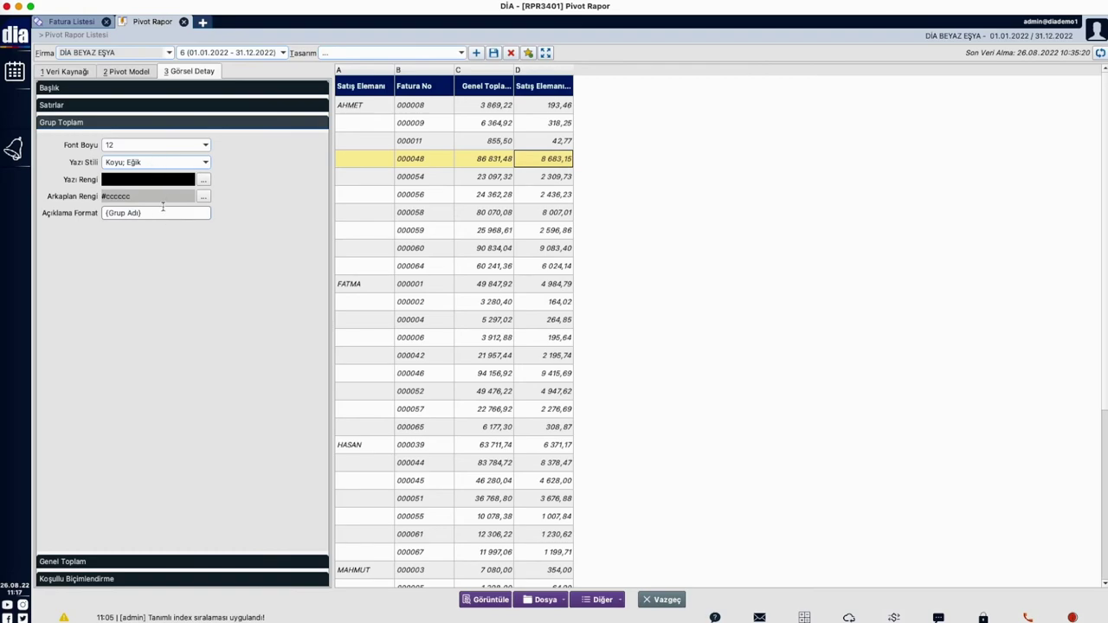
click(119, 73)
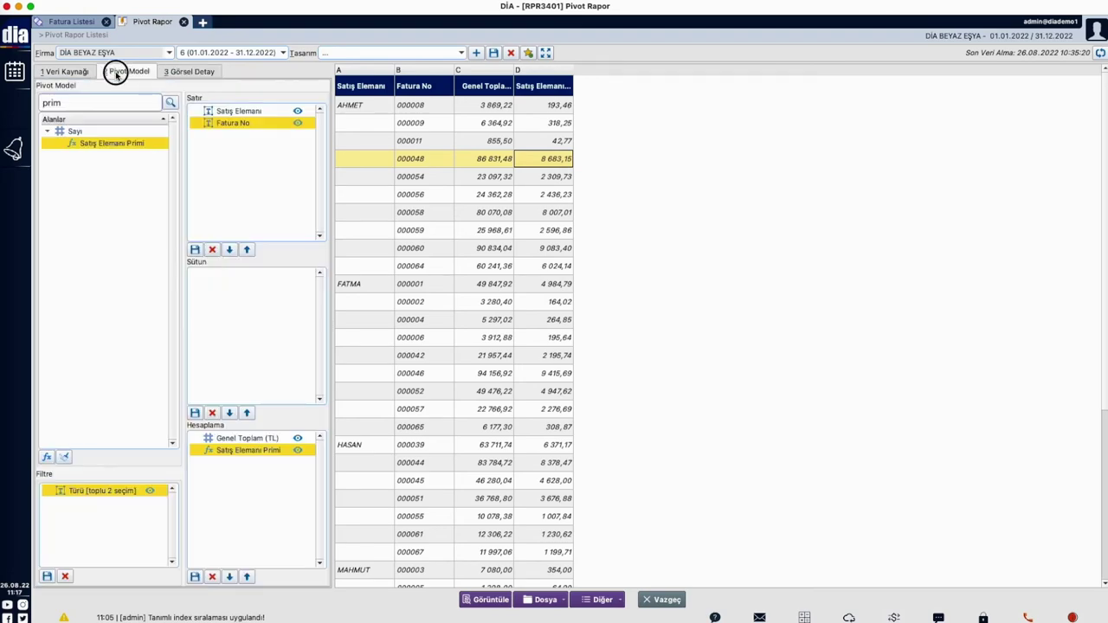
double_click(239, 111)
click(489, 260)
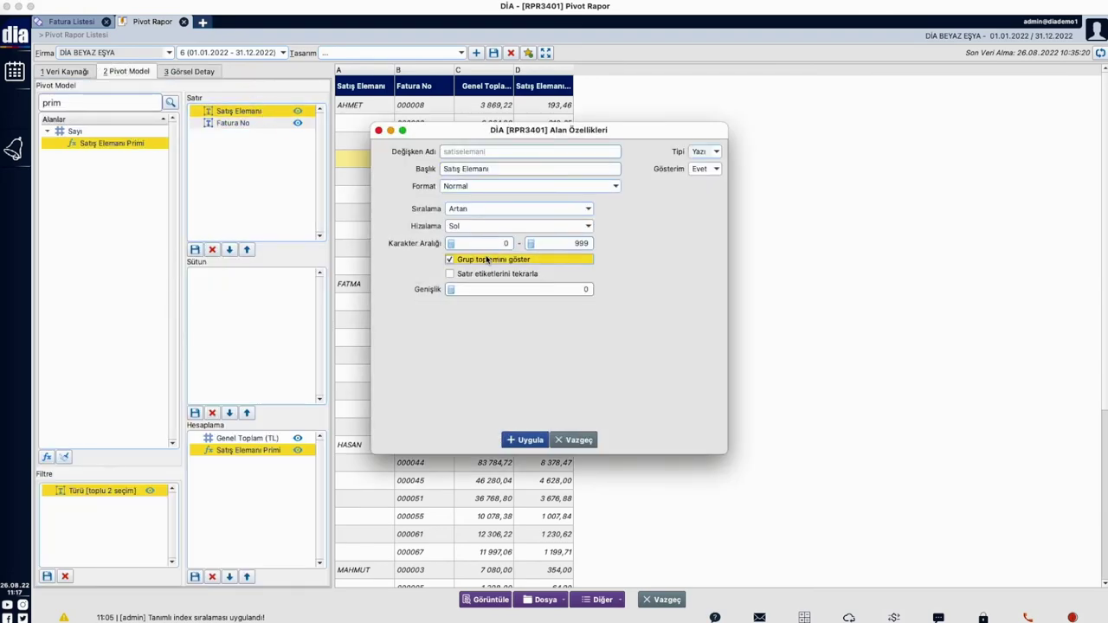
click(529, 440)
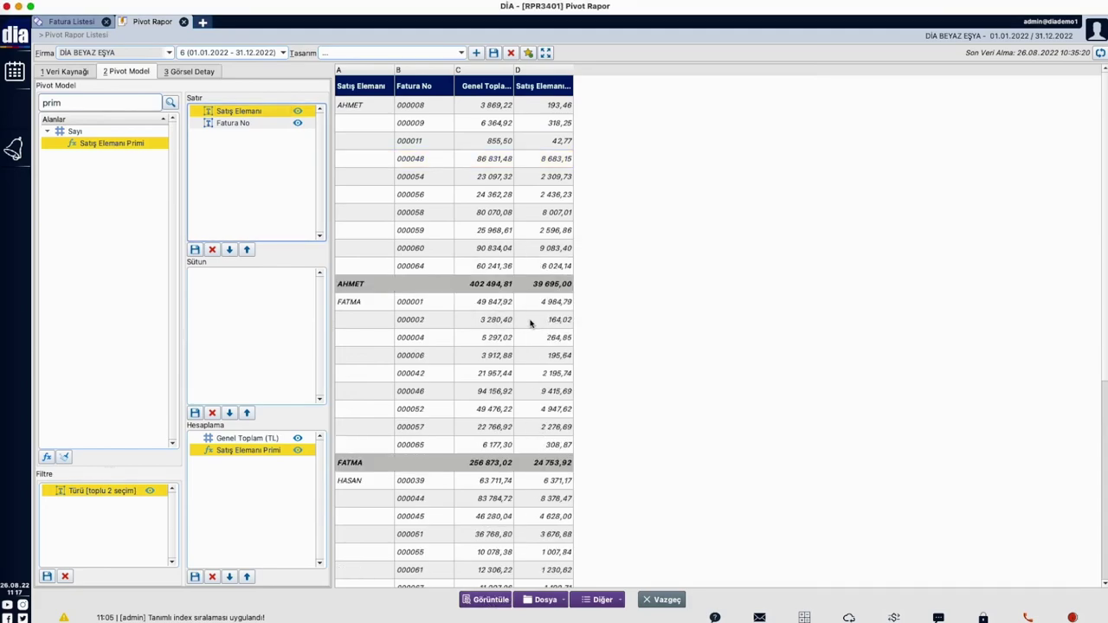
click(384, 289)
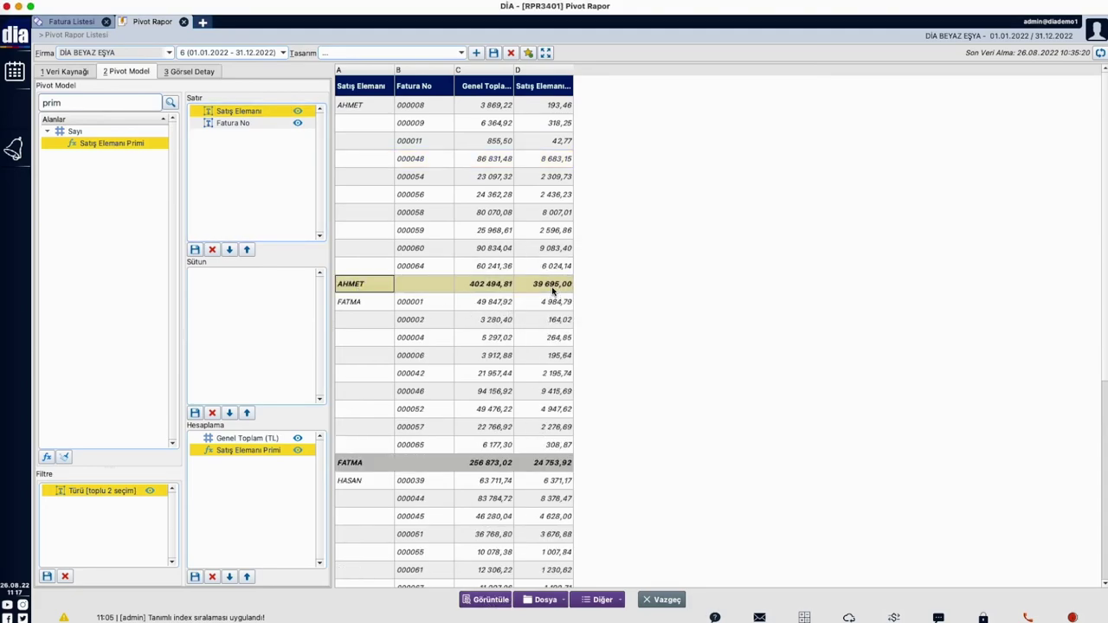
click(365, 468)
click(530, 470)
scroll(502, 364, down, 6)
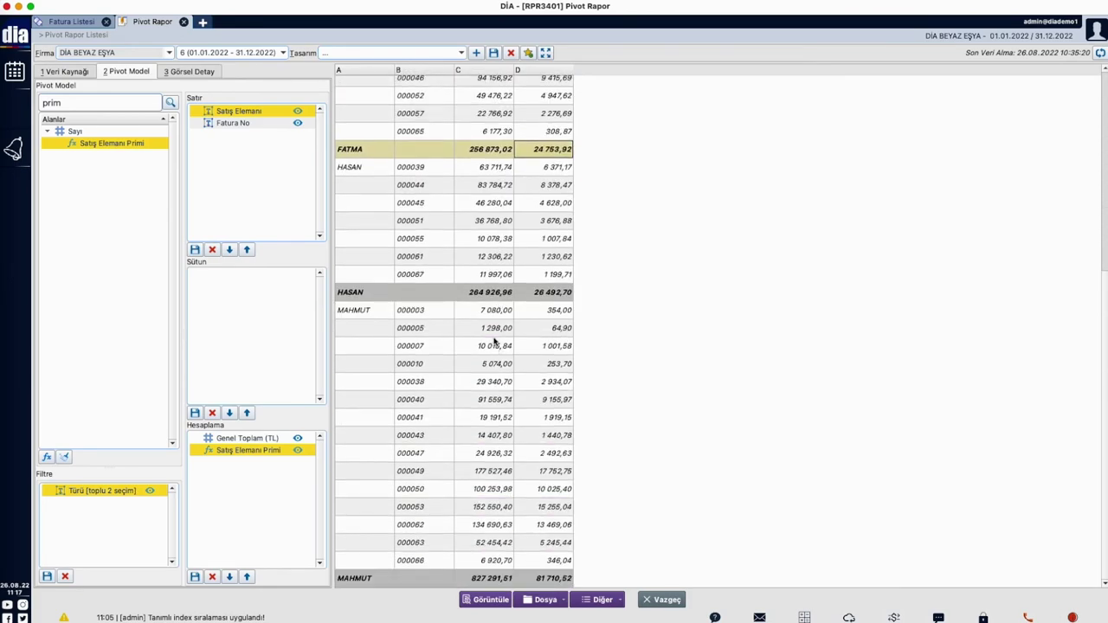
Set the grand total to show Sadece Altta, display the report and review the total row at its end
scroll(495, 341, up, 6)
click(191, 72)
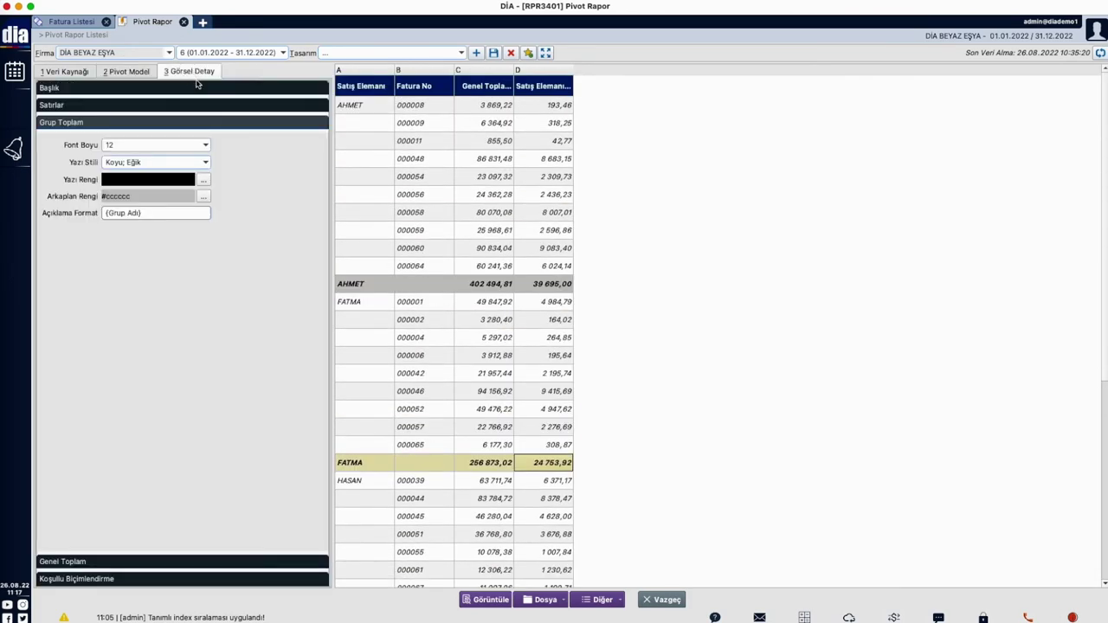
click(86, 563)
click(130, 164)
click(130, 181)
click(487, 600)
scroll(481, 375, down, 6)
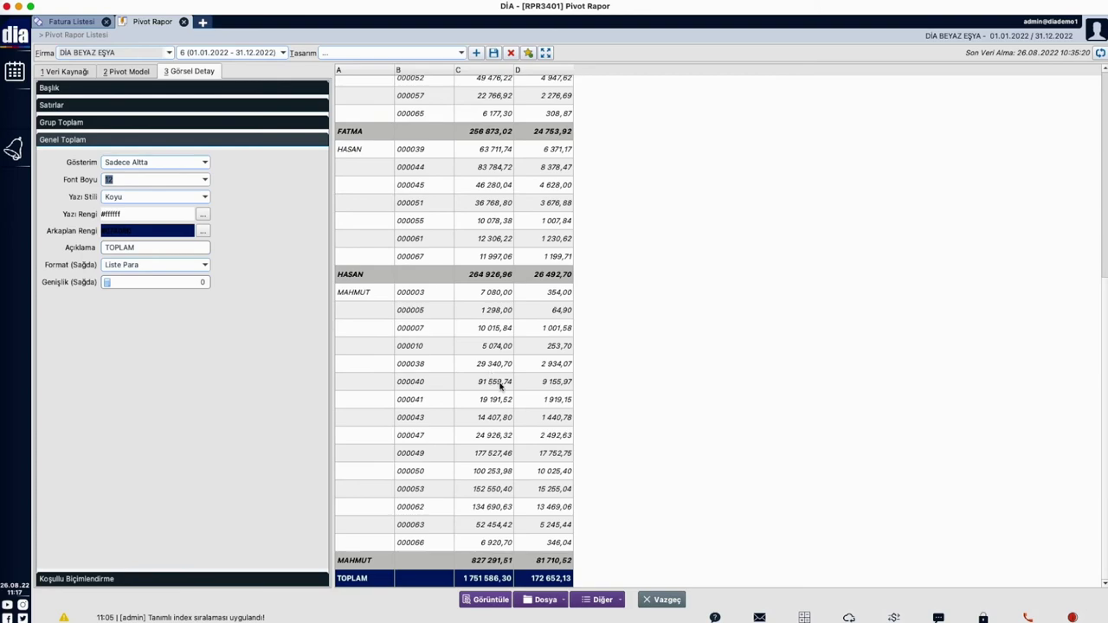
click(481, 585)
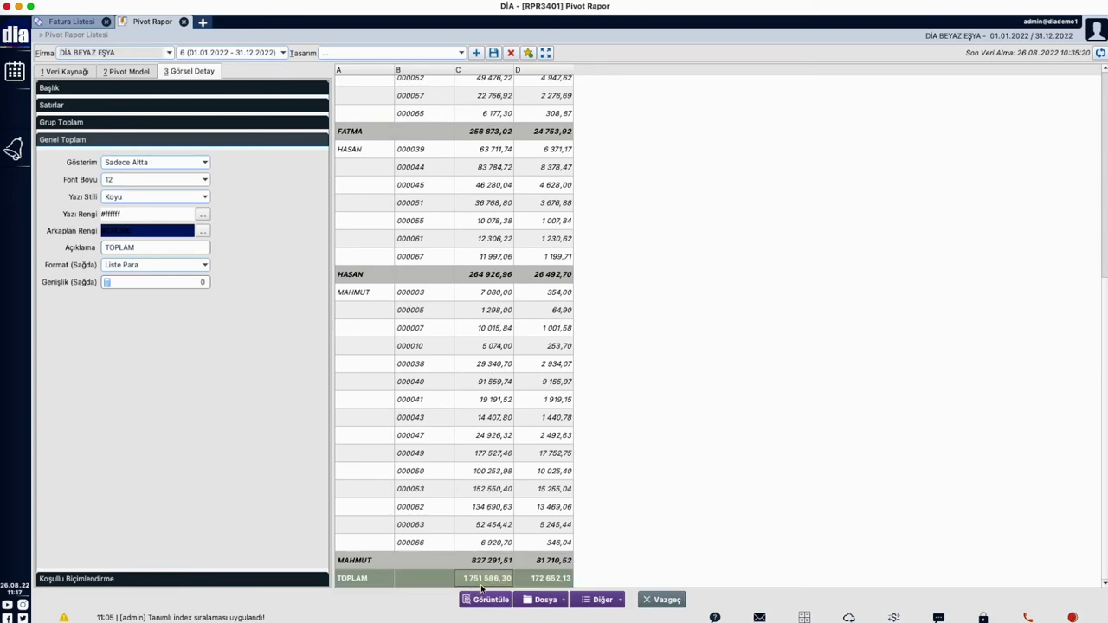
click(546, 579)
scroll(476, 318, up, 5)
scroll(479, 319, up, 2)
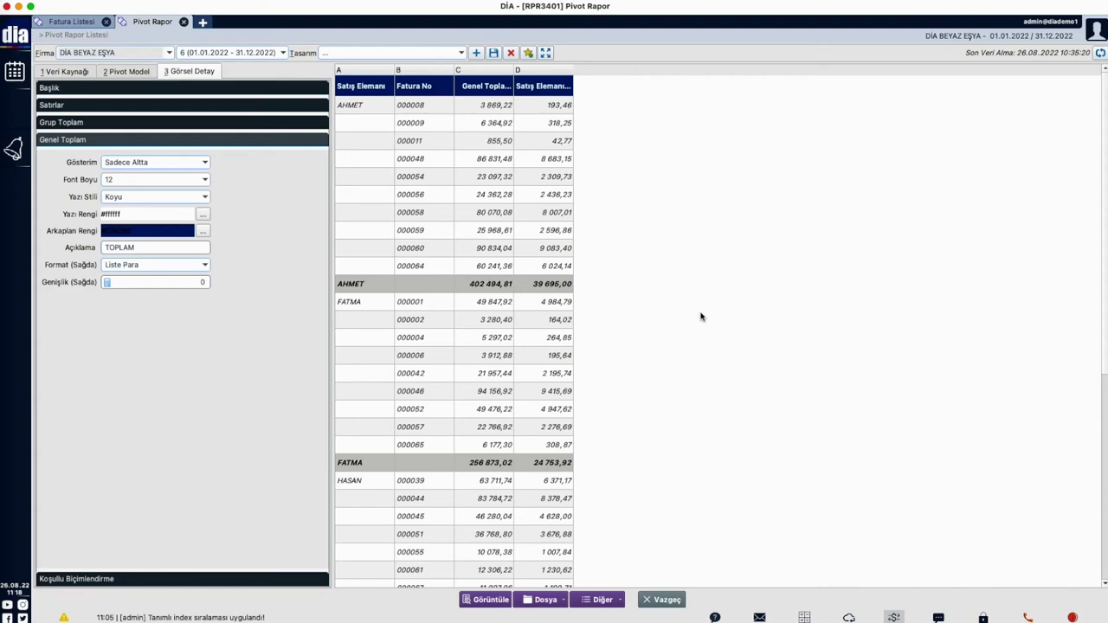
Remove Fatura No and Satış Elemanı from the row fields and Satış Elemanı Primi from the calculations
click(116, 78)
click(250, 122)
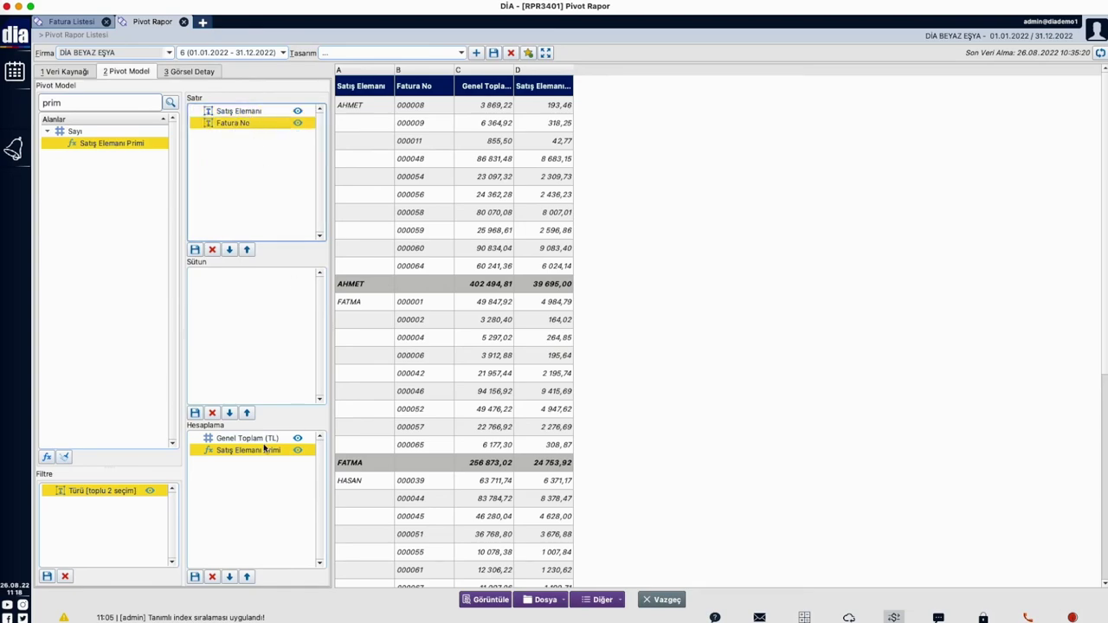
click(213, 249)
click(234, 111)
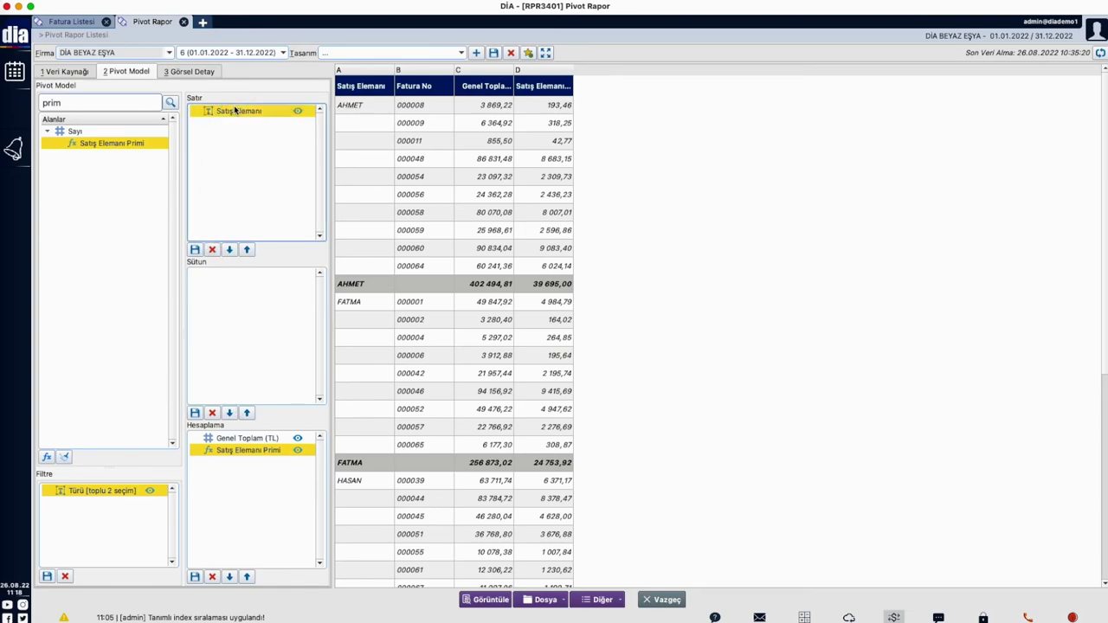
click(212, 250)
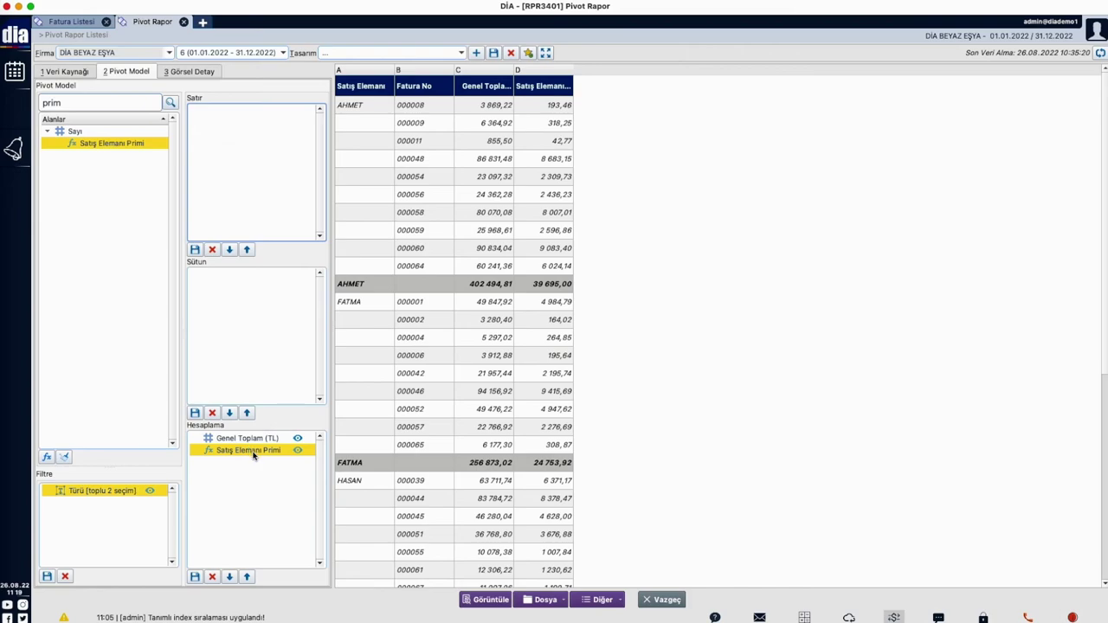
click(212, 577)
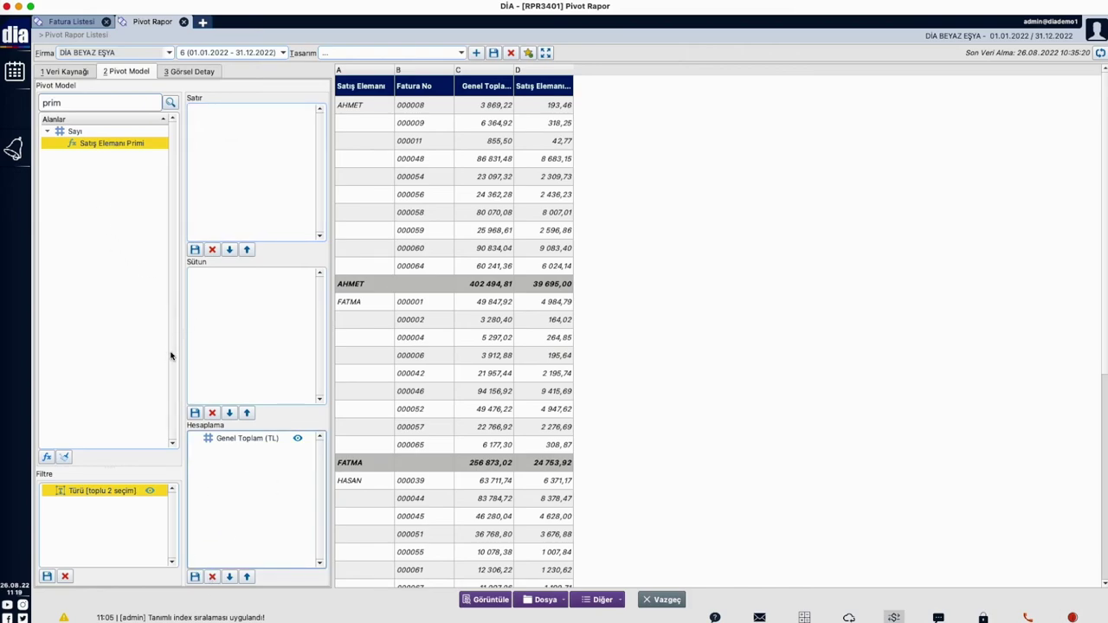
Search the fields for döv, add Döviz to the rows, display the report and review the totals per currency
click(106, 102)
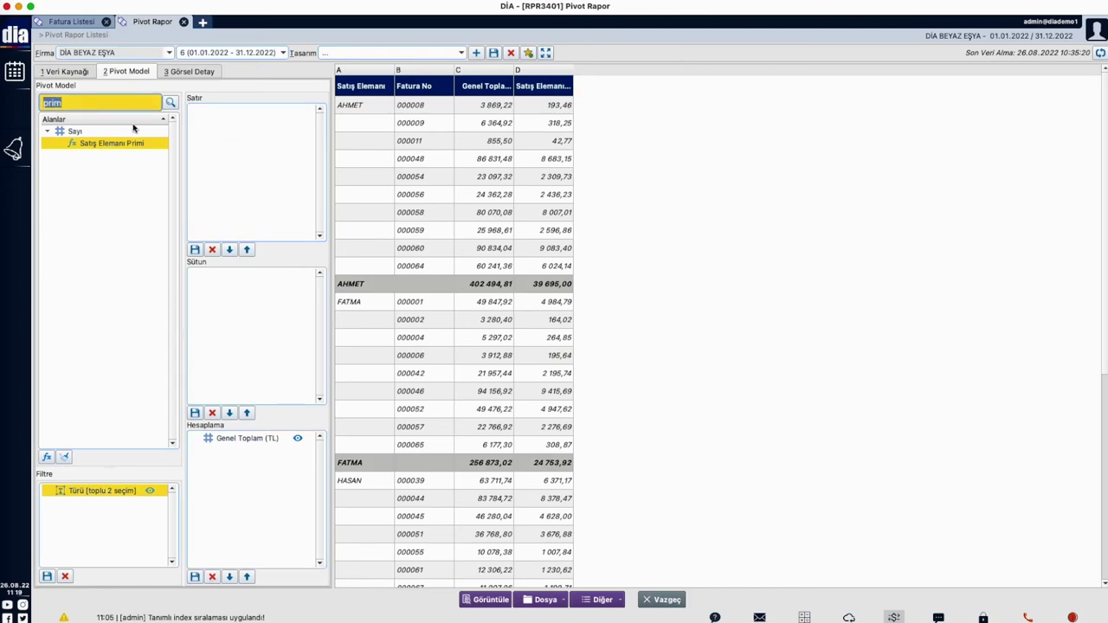
key(BackSpace)
text(do)
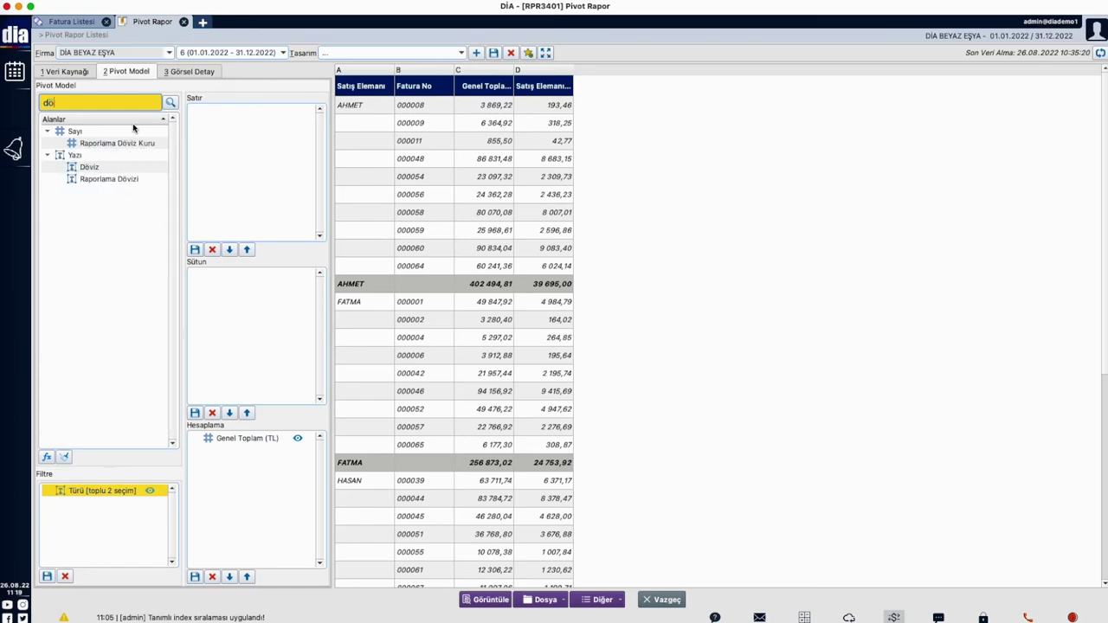
drag(89, 166, 246, 156)
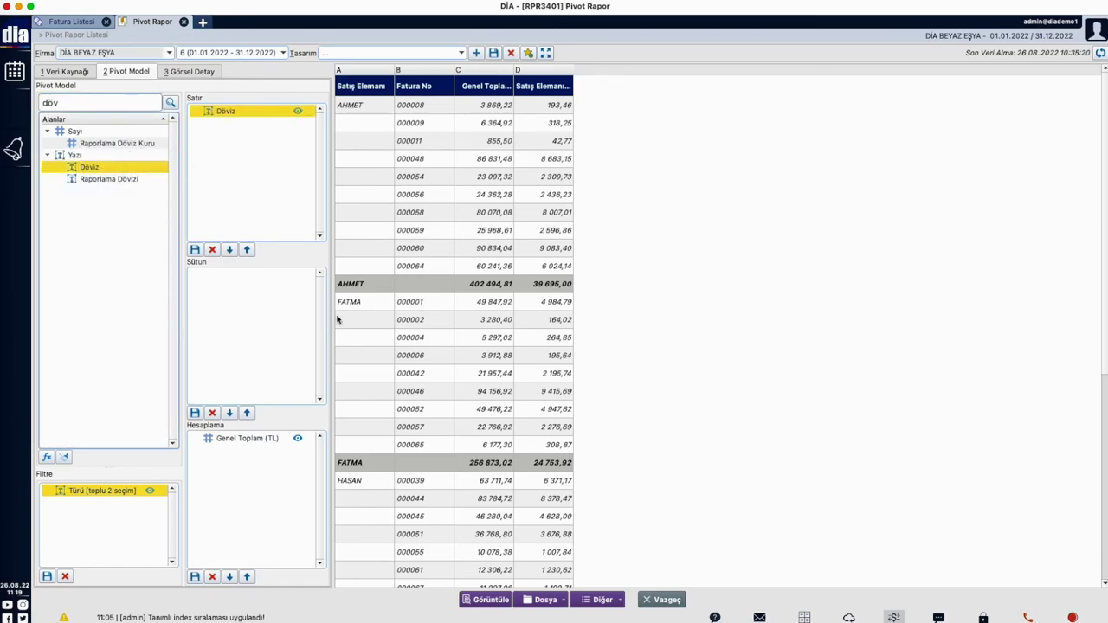
click(490, 600)
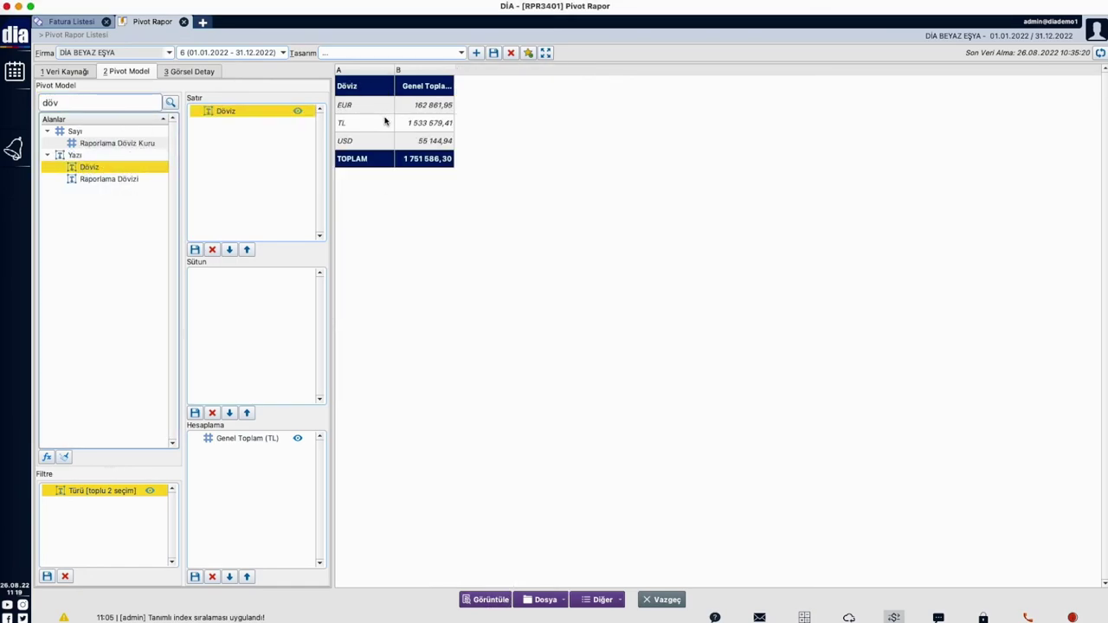
click(361, 106)
click(366, 142)
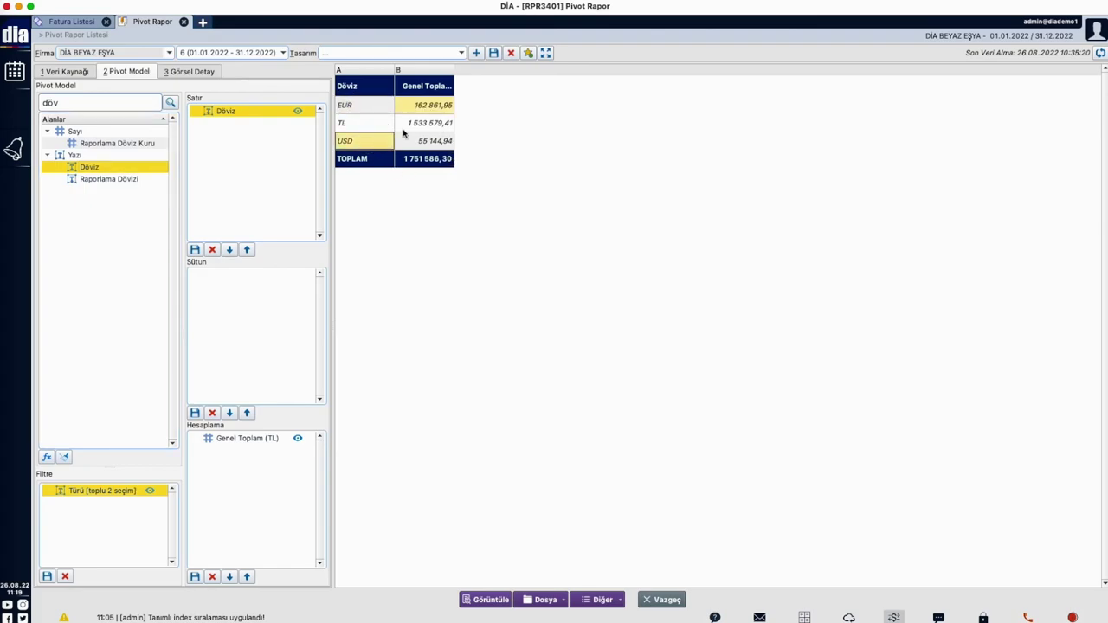
click(431, 108)
Search for genel, add Genel Toplam (Dvz) above Genel Toplam (TL) in the calculations, display the report and widen its total columns
click(139, 101)
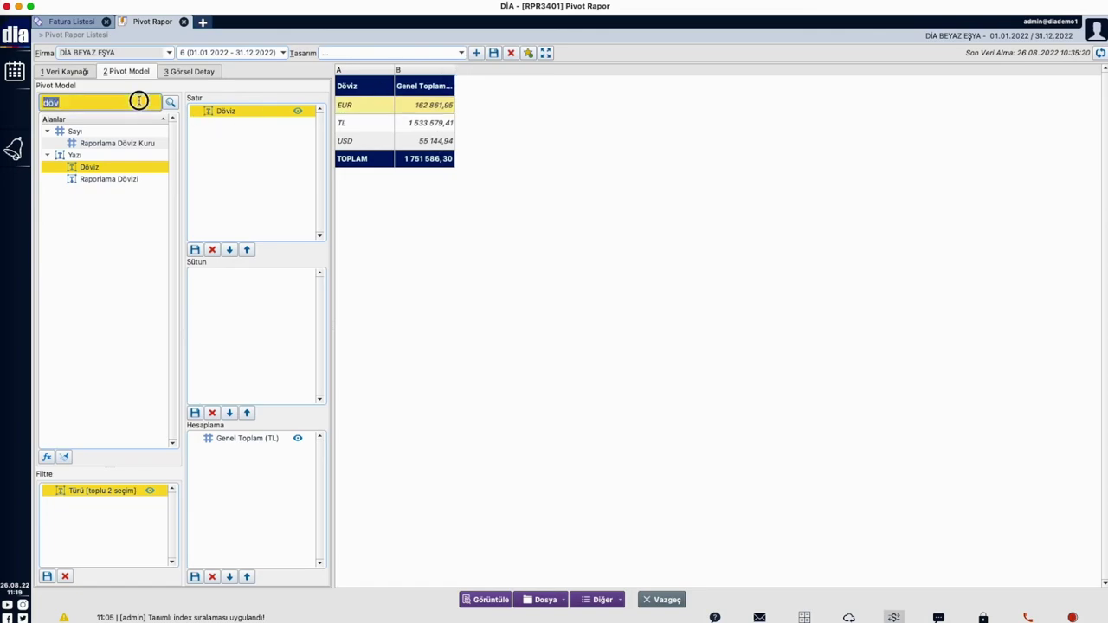
text(genel)
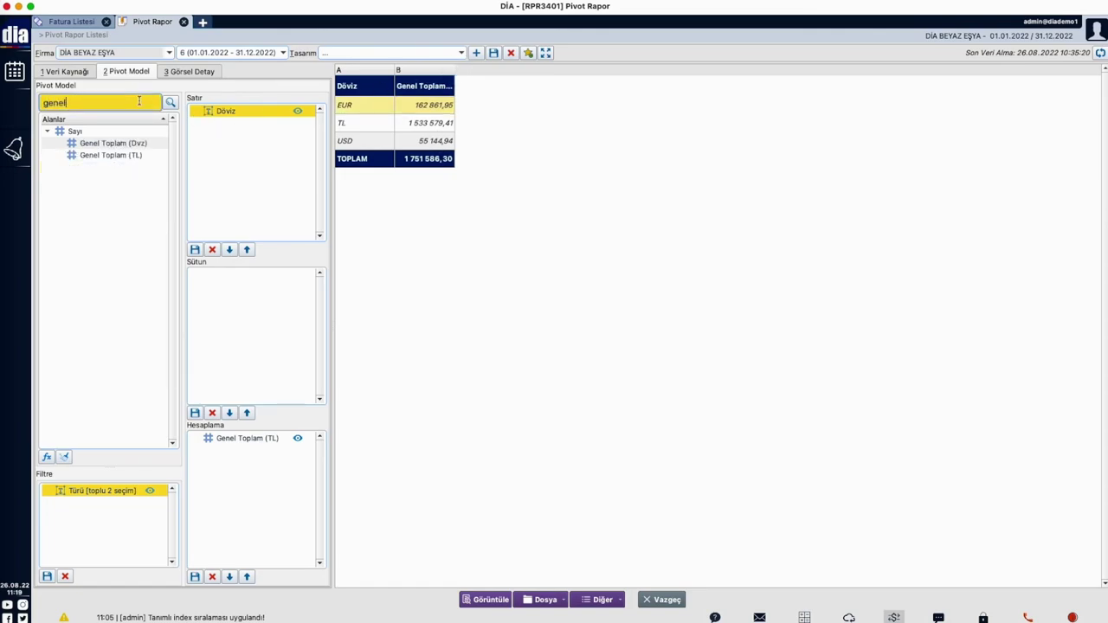
drag(144, 142, 314, 456)
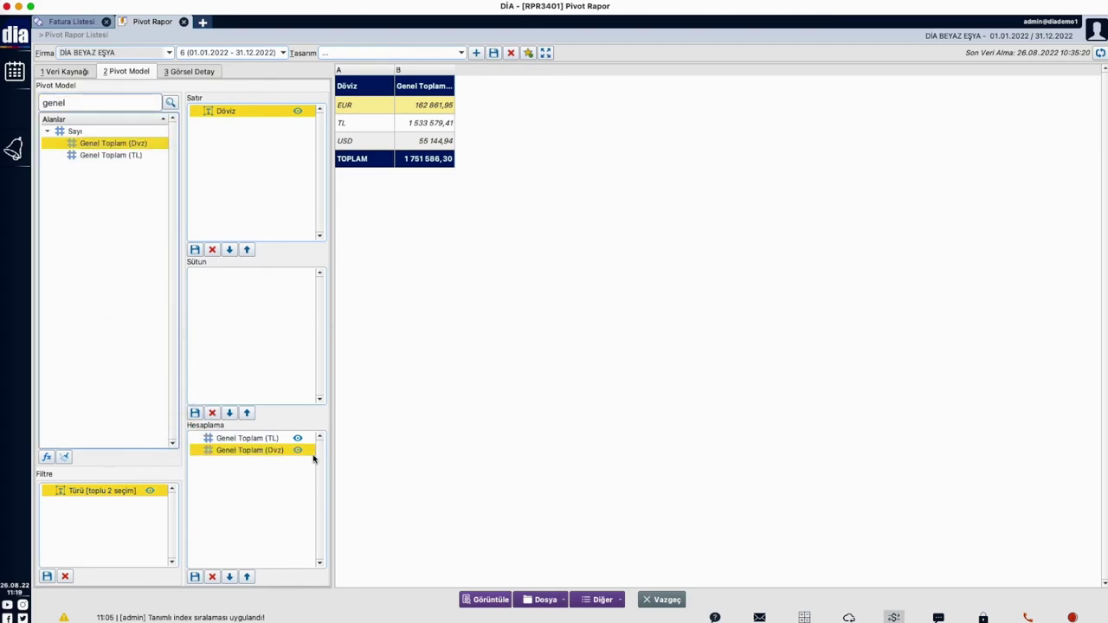
click(247, 577)
click(507, 600)
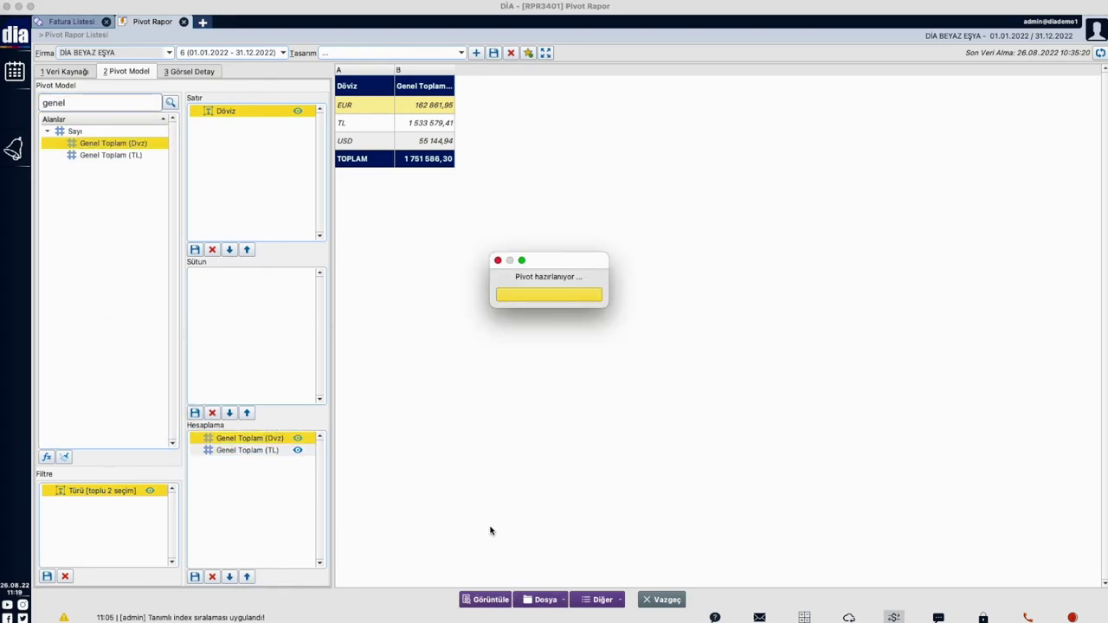
drag(452, 66, 590, 68)
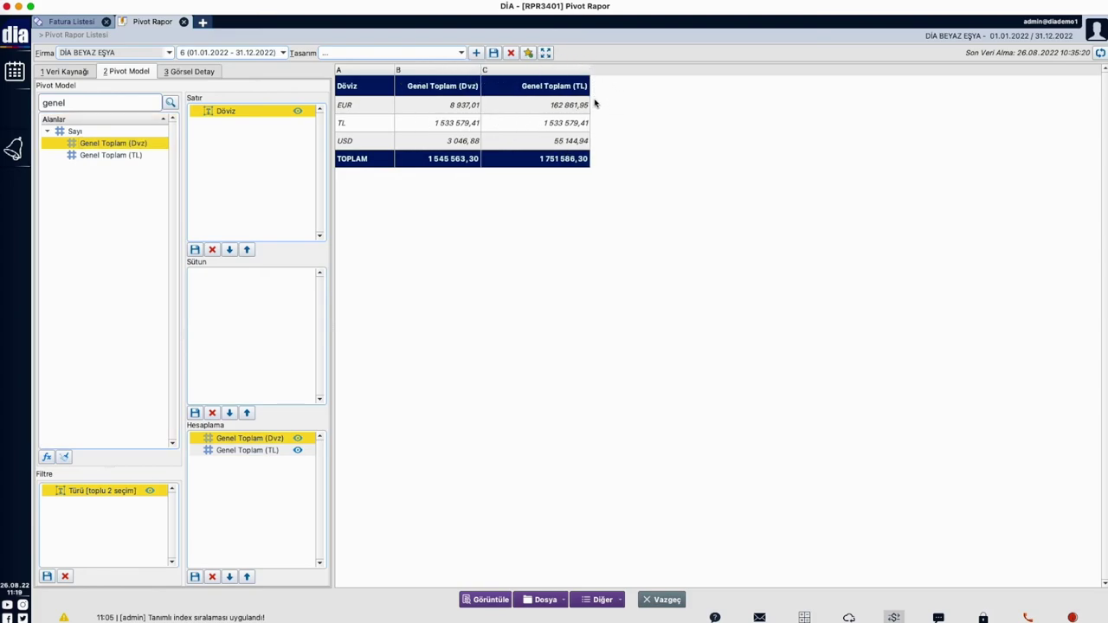
Check the USD and EUR rates in the Döviz Kurları window against the report's currency totals and close it
click(379, 105)
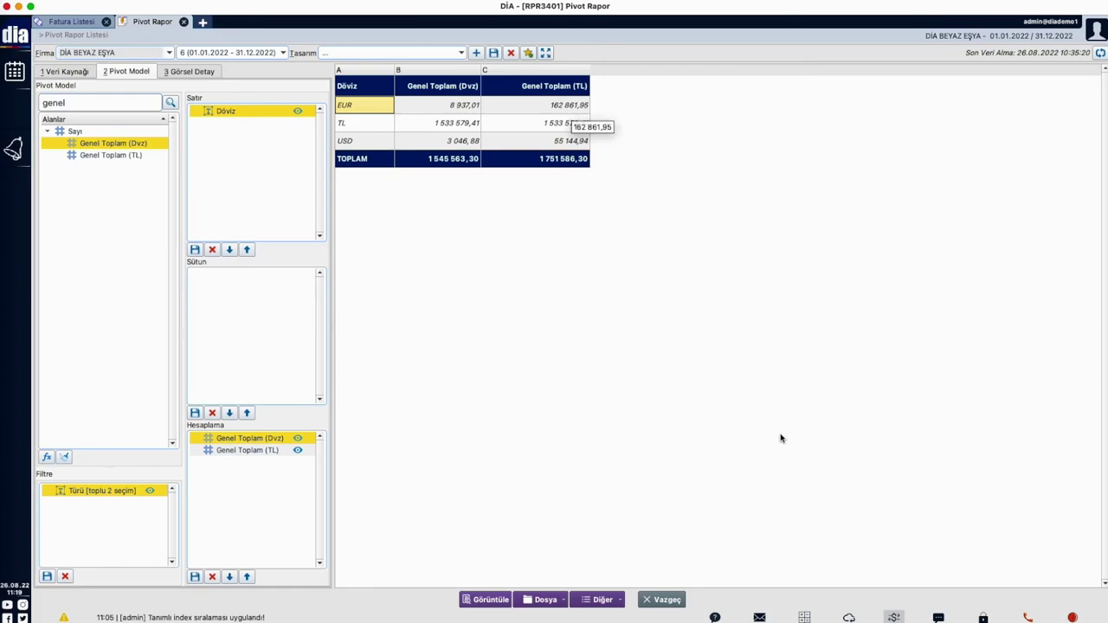
click(894, 617)
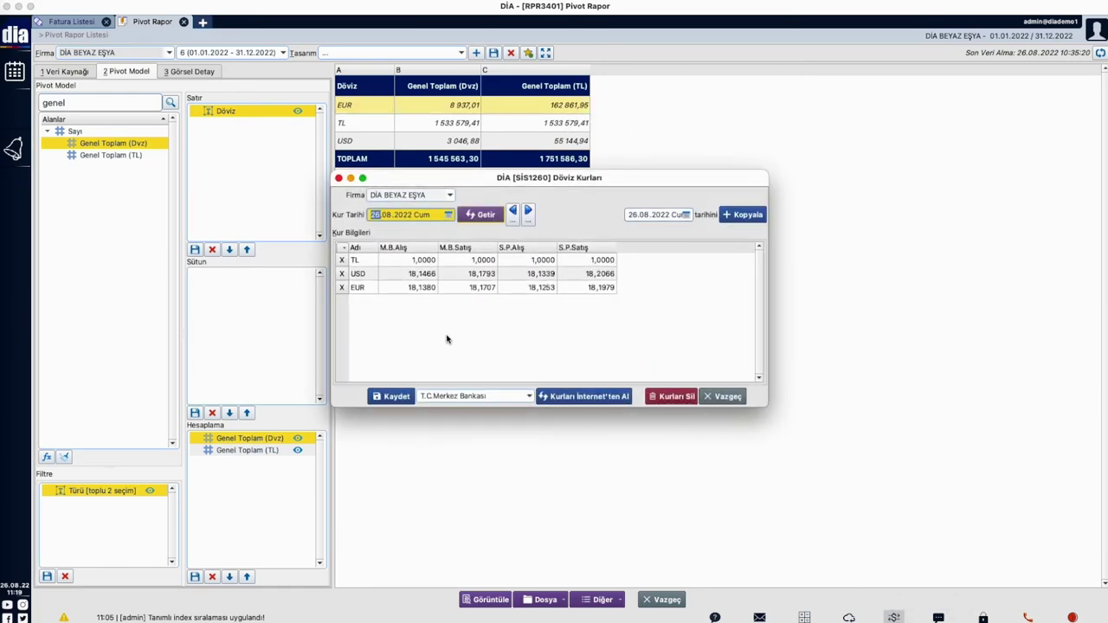
click(415, 275)
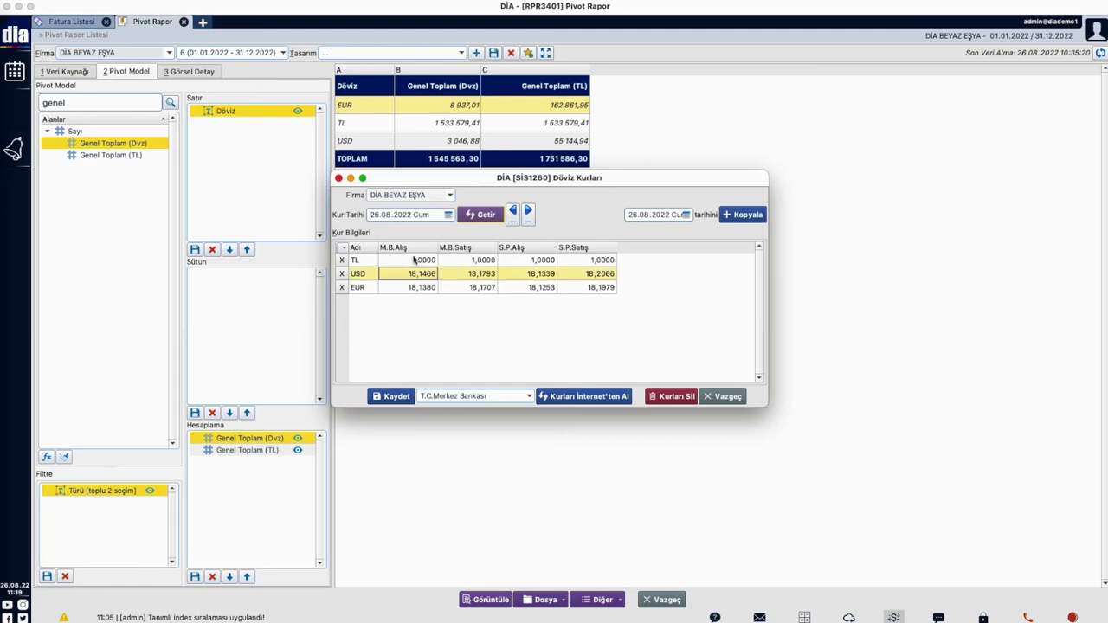
click(366, 287)
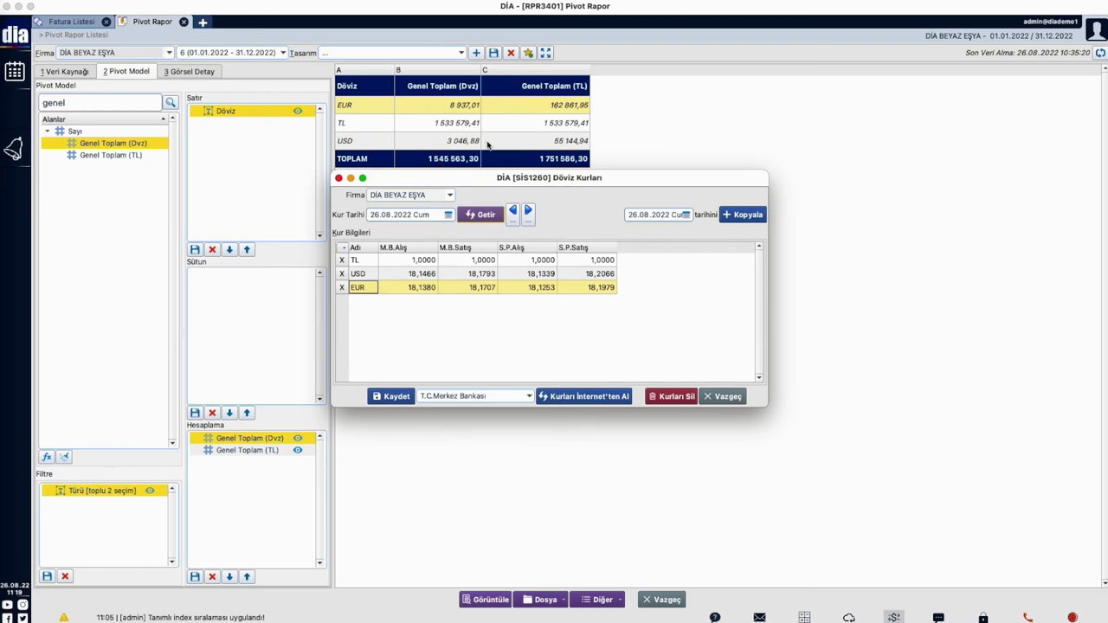
click(727, 399)
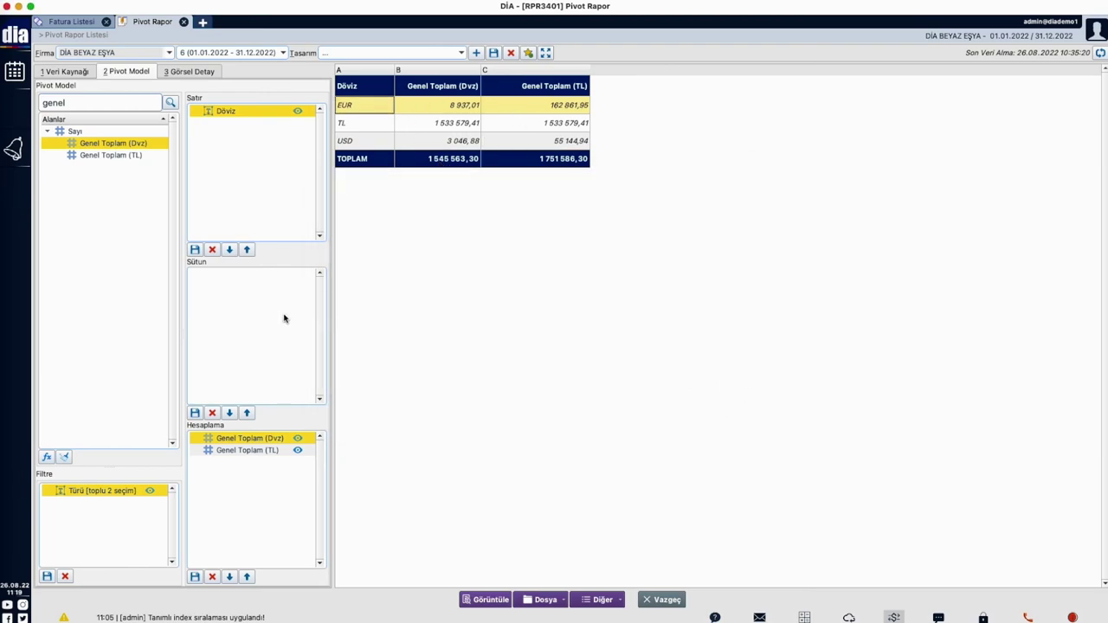
Clear the field search and start a new calculated field of type Sayı titled Günün Kuruna Göre Fark
double_click(79, 103)
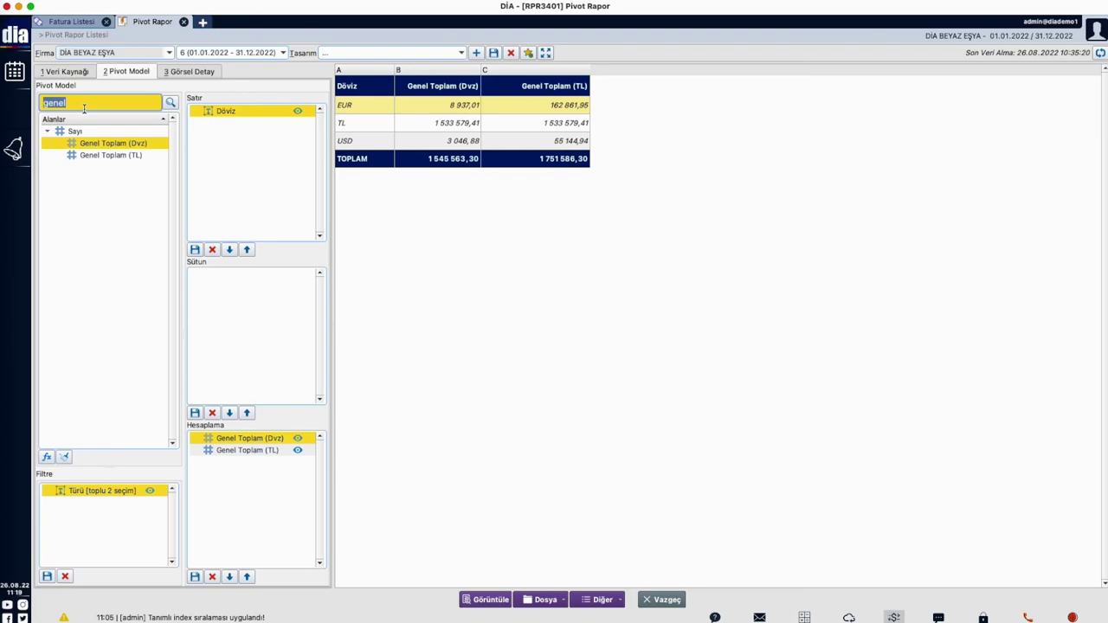
key(BackSpace)
click(48, 458)
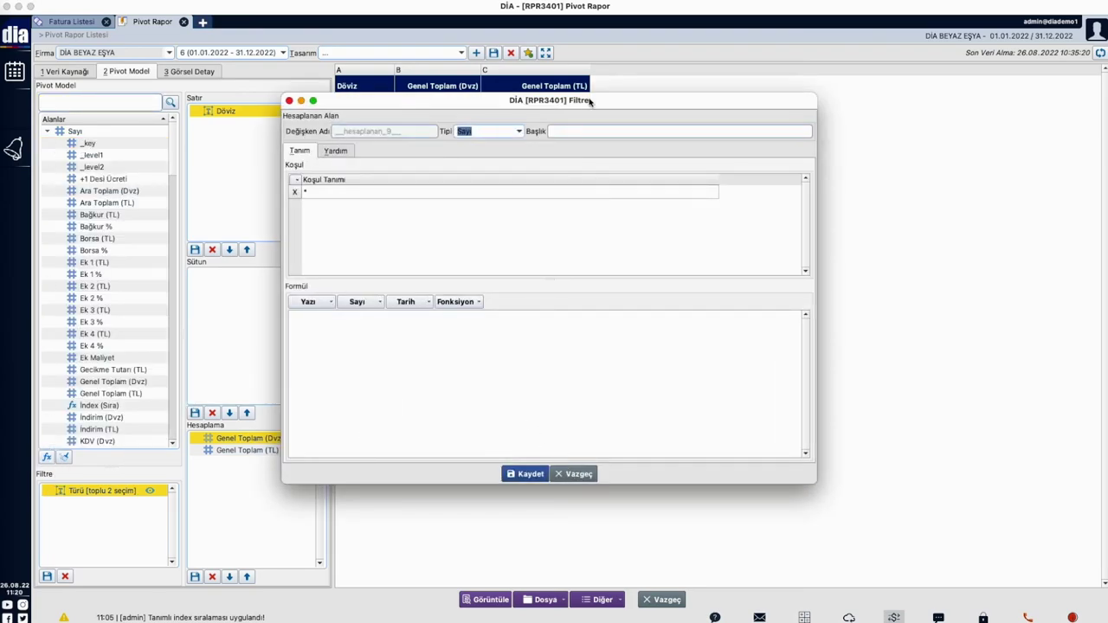
drag(590, 101, 801, 160)
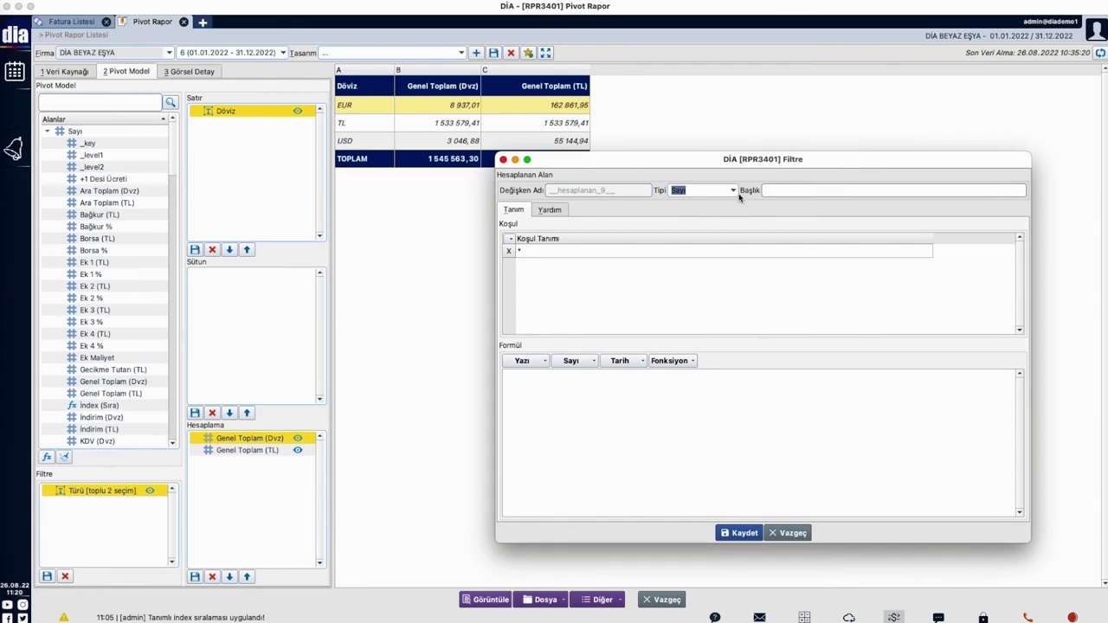
click(808, 192)
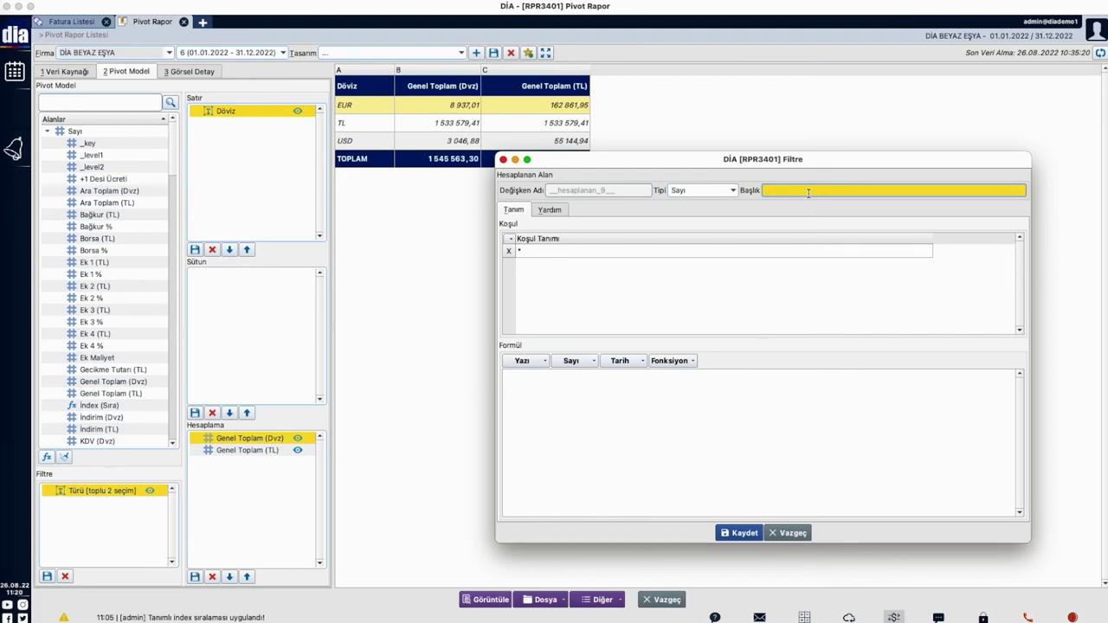
text(Günün Kuruna Göre Fark)
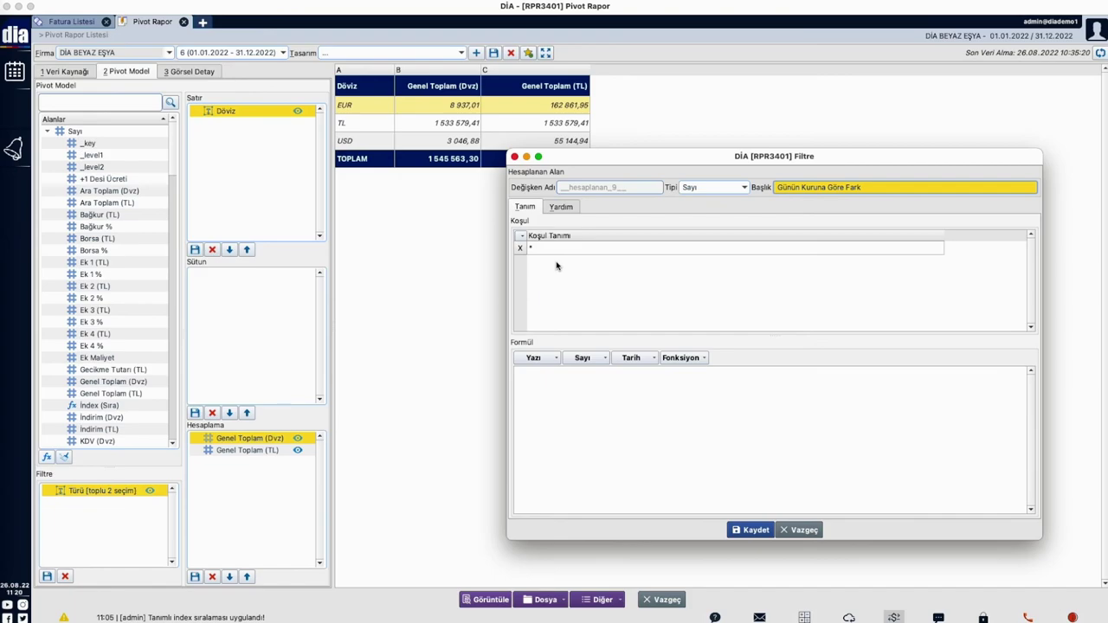
Set the first condition of the calculated field to {dovizturu} == 'USD', copying the currency variable from the formula area
click(600, 362)
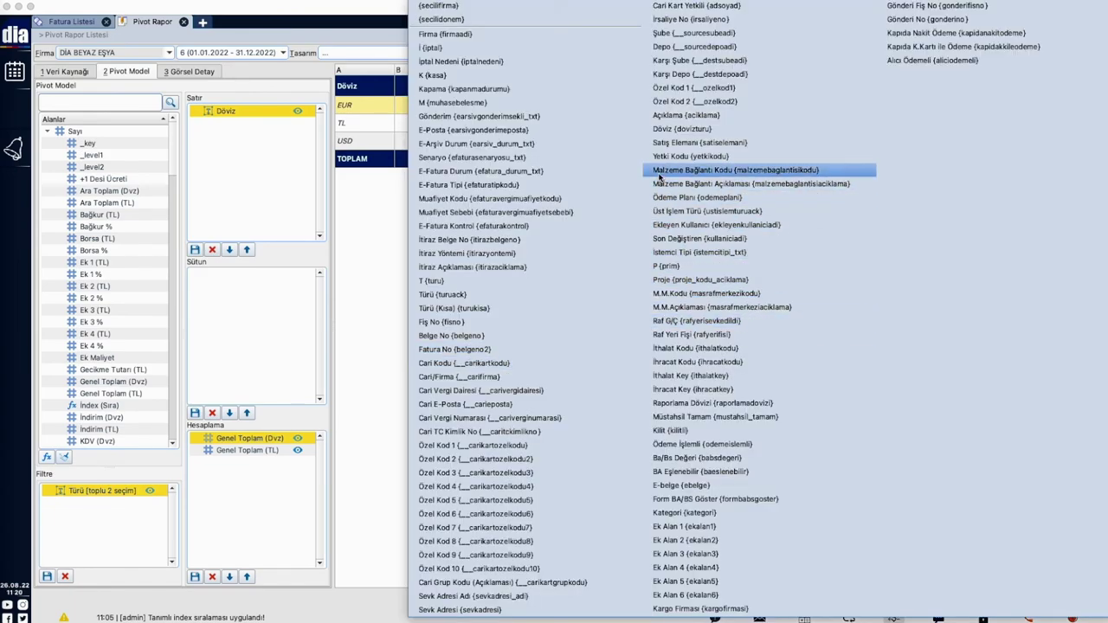
click(656, 130)
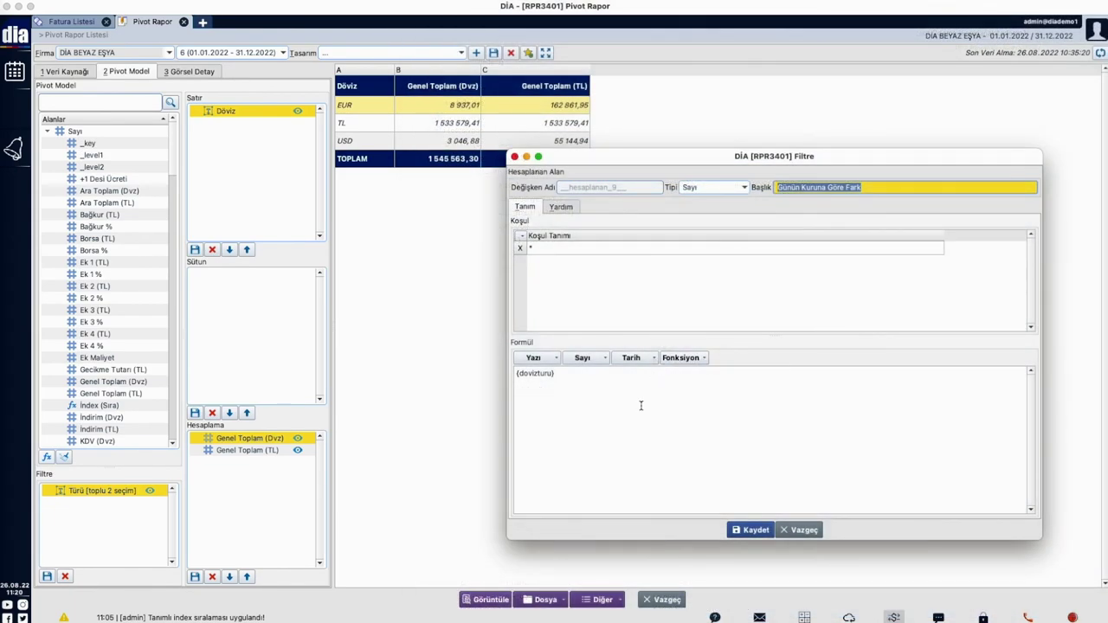
triple_click(537, 374)
key(ctrl+c)
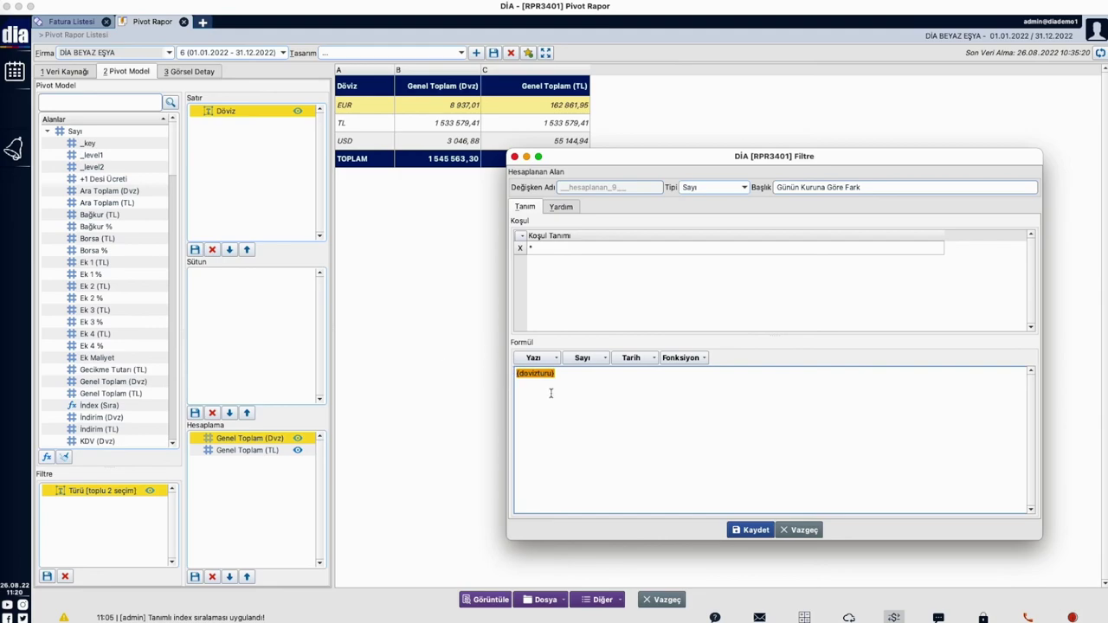
click(582, 250)
key(ctrl+v)
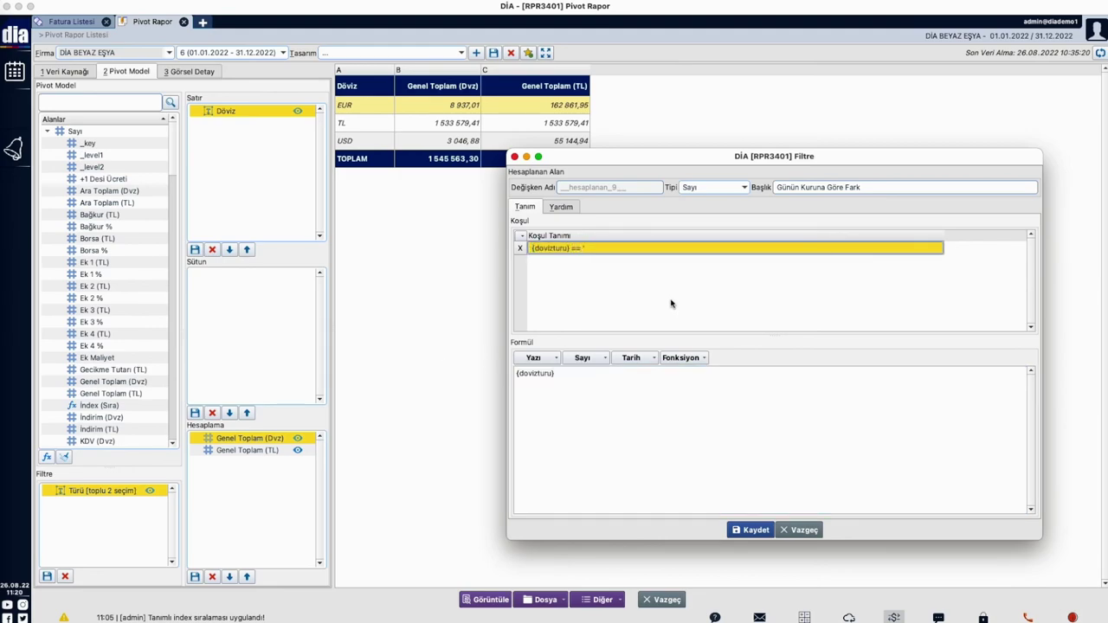
text(== 'USD')
click(650, 296)
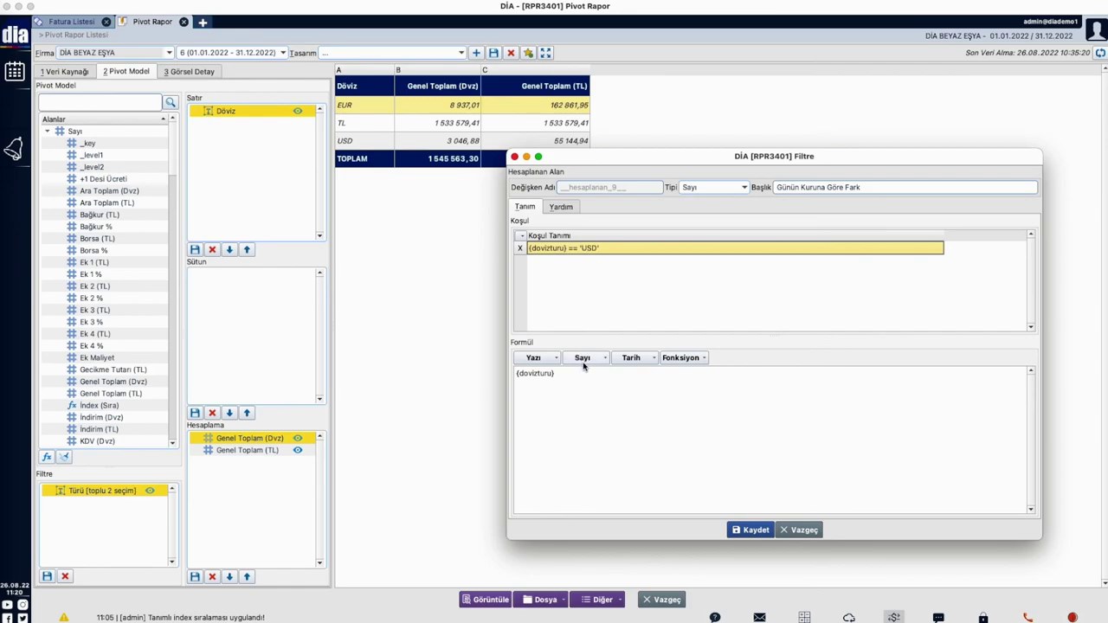
Replace the formula of the USD condition with {netdvz} * 18.1466, picking the Genel Toplam (Dvz) variable
click(621, 374)
key(BackSpace)
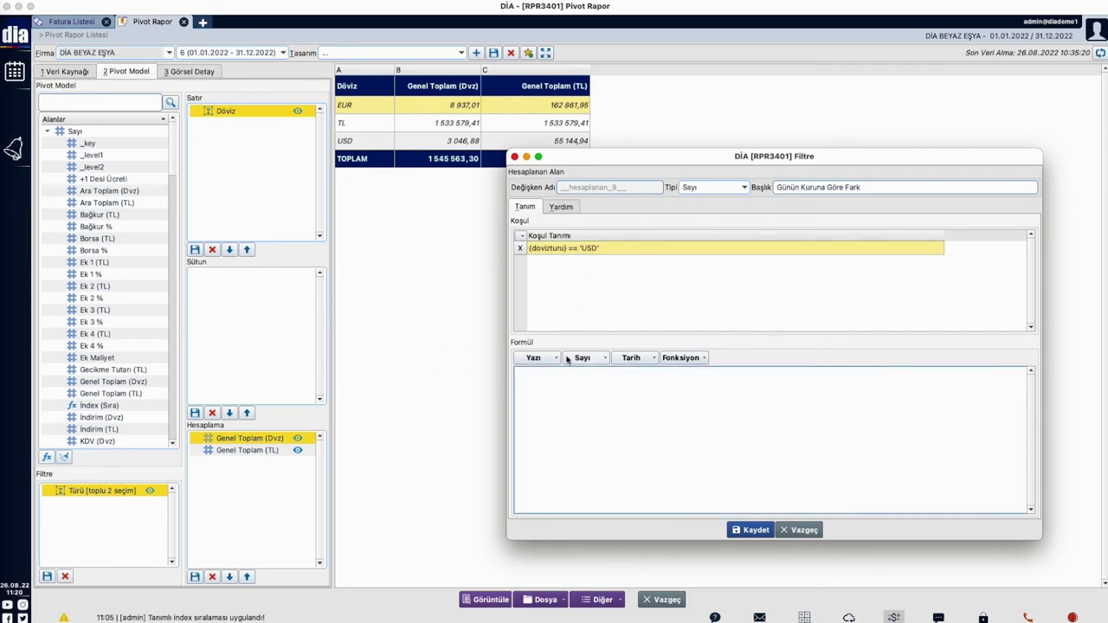
click(585, 359)
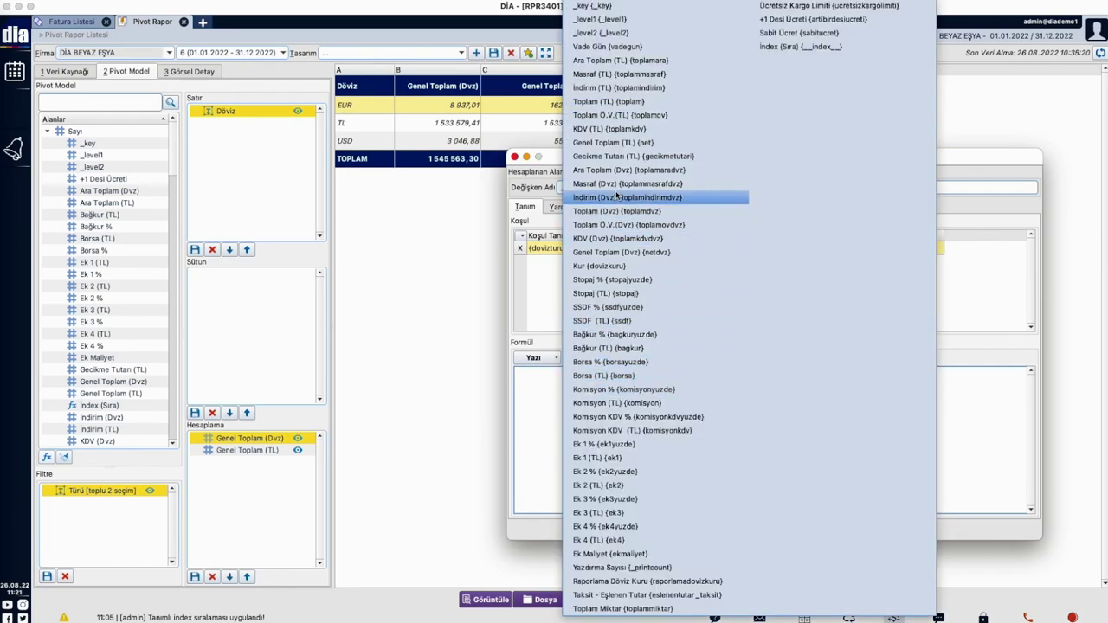
click(628, 252)
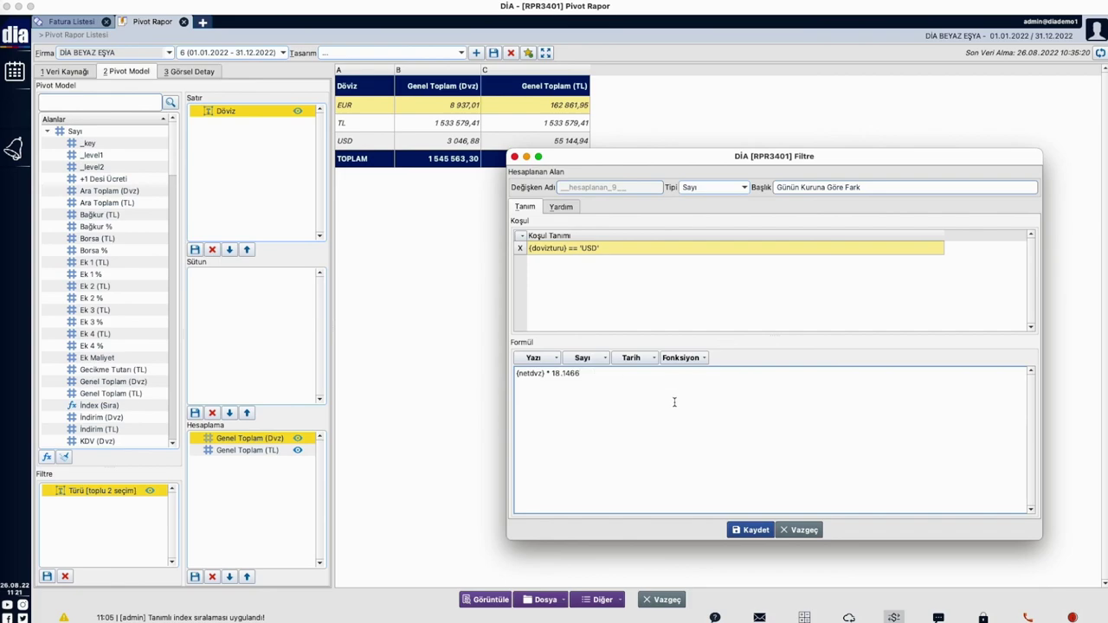
click(622, 293)
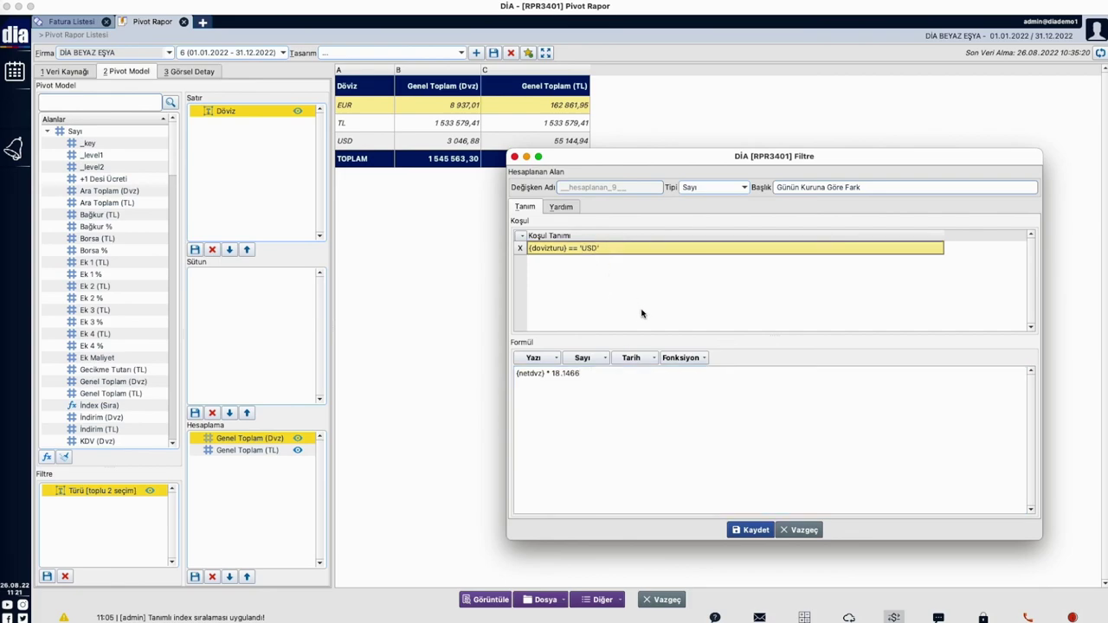
drag(599, 381, 514, 373)
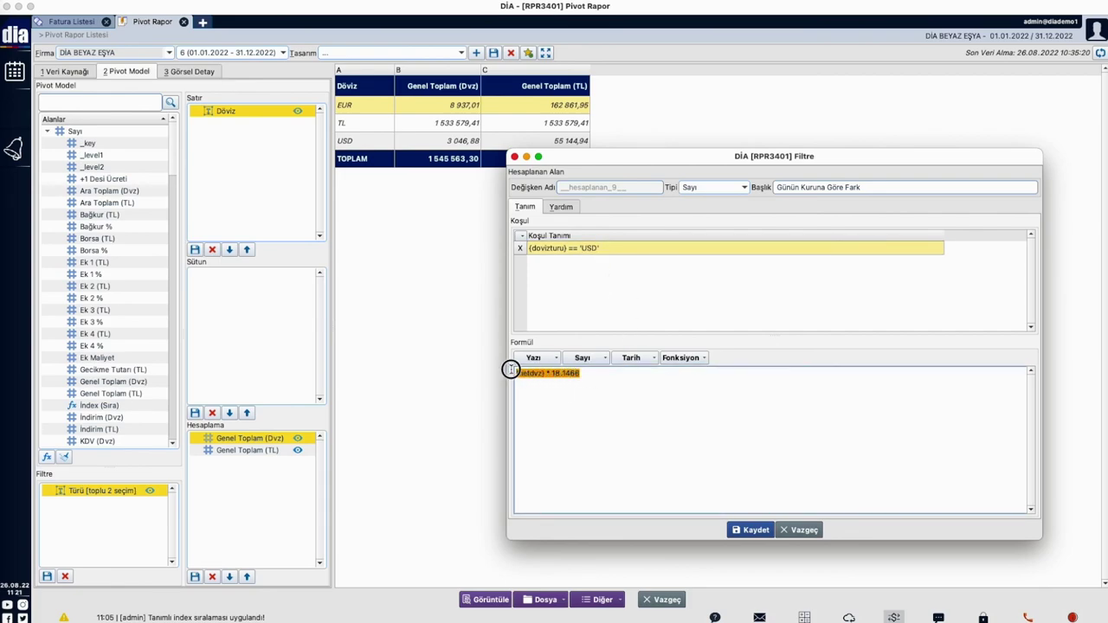
Add a second condition to the calculated field reading {dovizturu} == 'EUR'
click(601, 250)
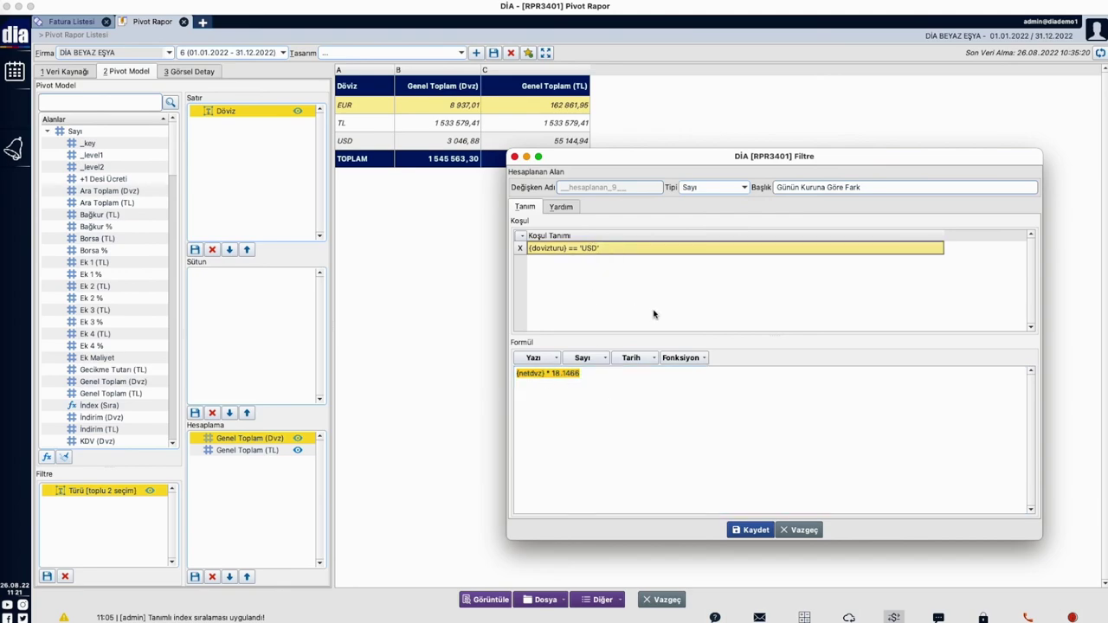
key(Down)
text((dovizturu) == 'USD')
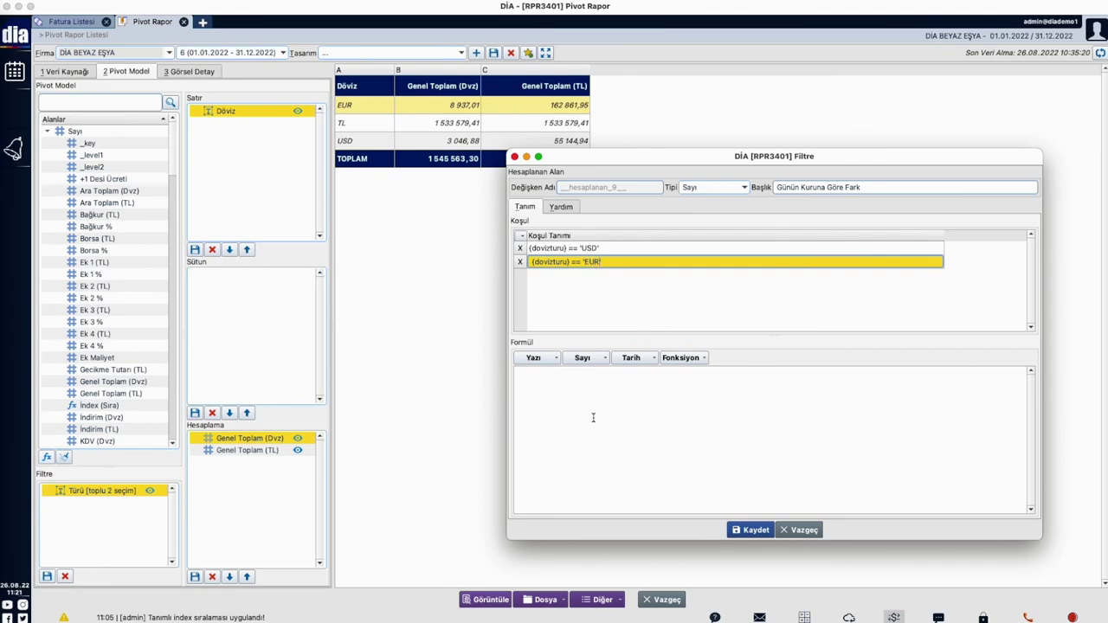
Copy the USD condition's formula to the EUR condition and change its rate so it reads {netdvz} * 18.1380
click(607, 247)
click(591, 409)
key(super+a)
key(super+c)
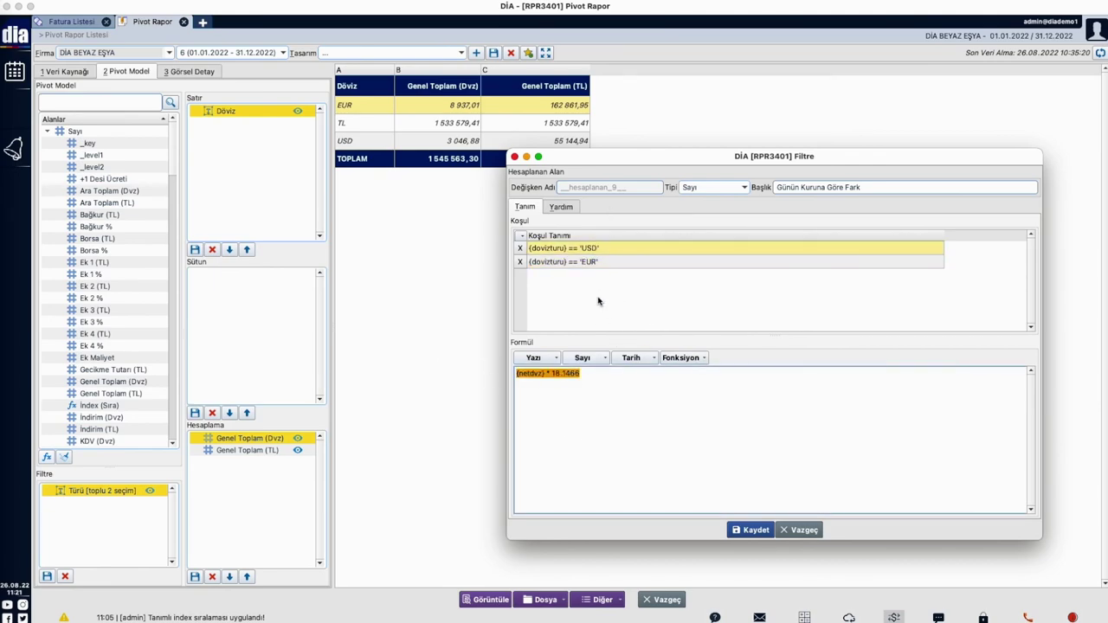
click(583, 261)
click(606, 395)
key(super+v)
double_click(567, 373)
text(13)
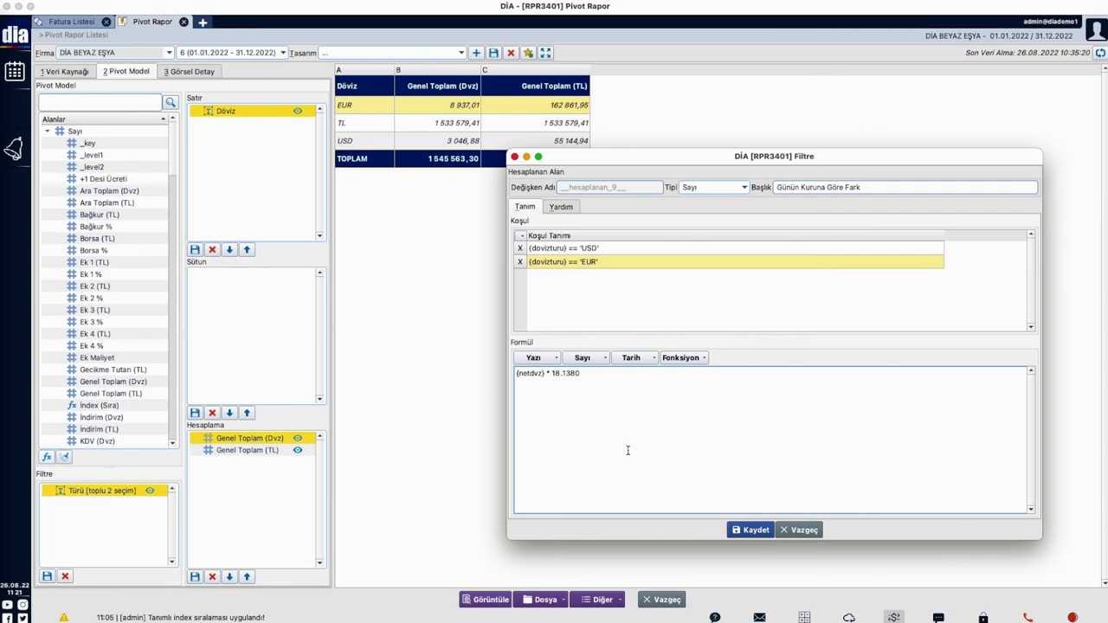
Add a third catch-all condition * with formula 0 and save the calculated field
key(Insert)
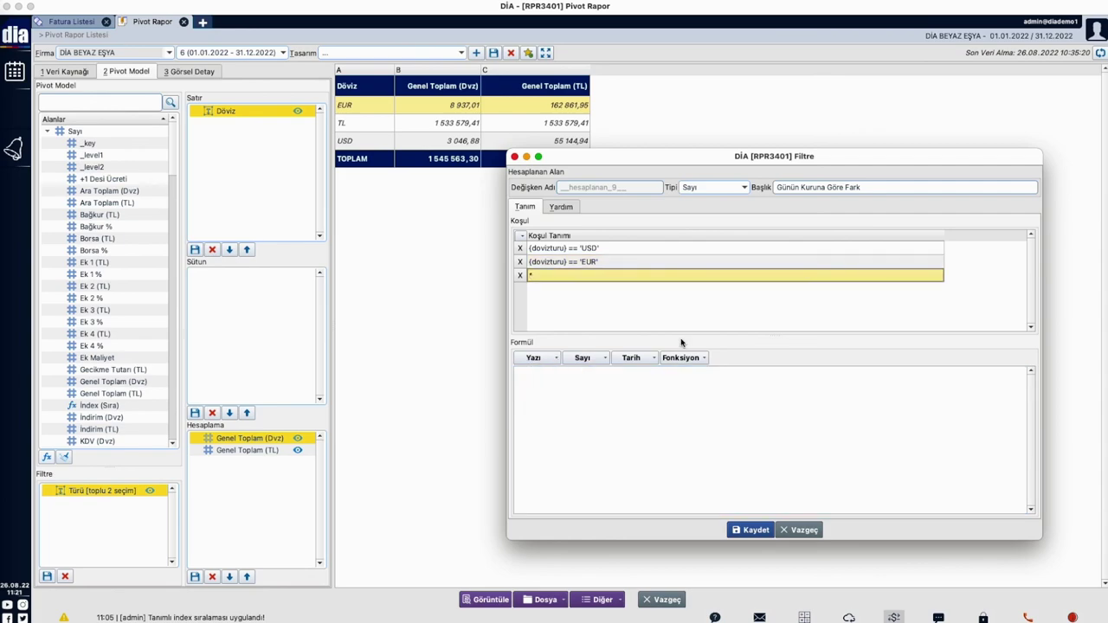
click(634, 416)
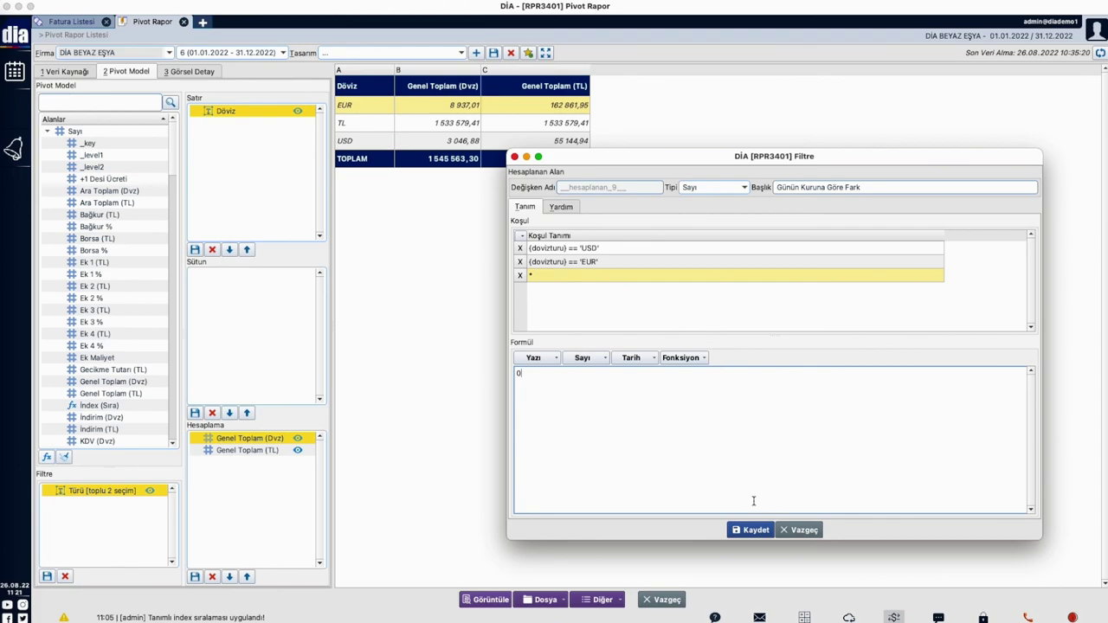
click(754, 530)
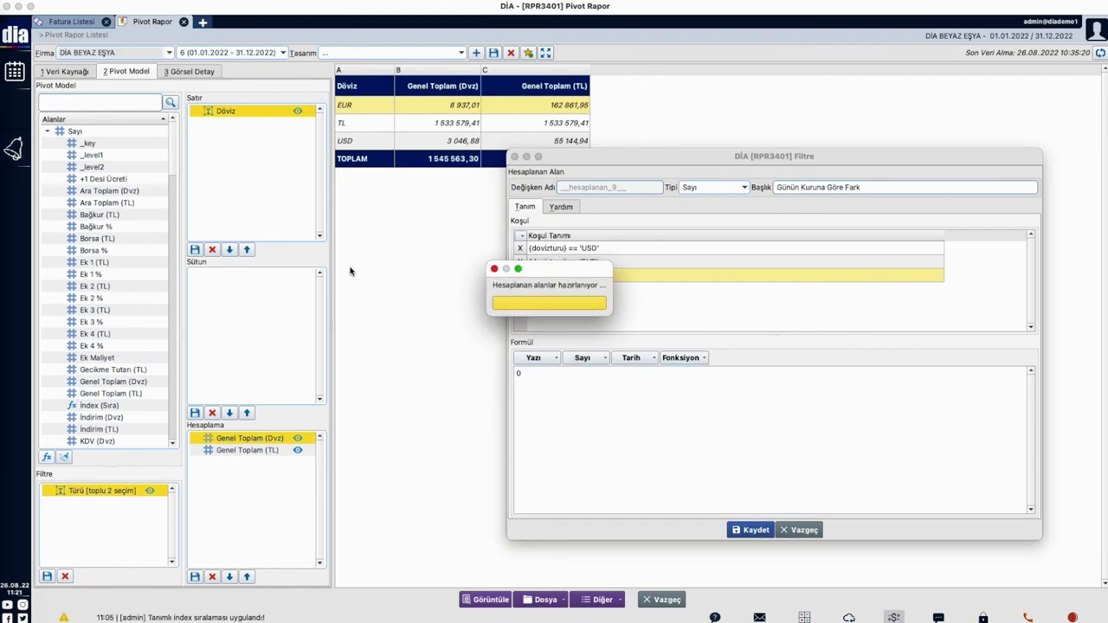
Search the fields for gün, add Günün Kuruna Göre Fark below Genel Toplam (TL) in the calculations and display the report
click(108, 97)
text(gün)
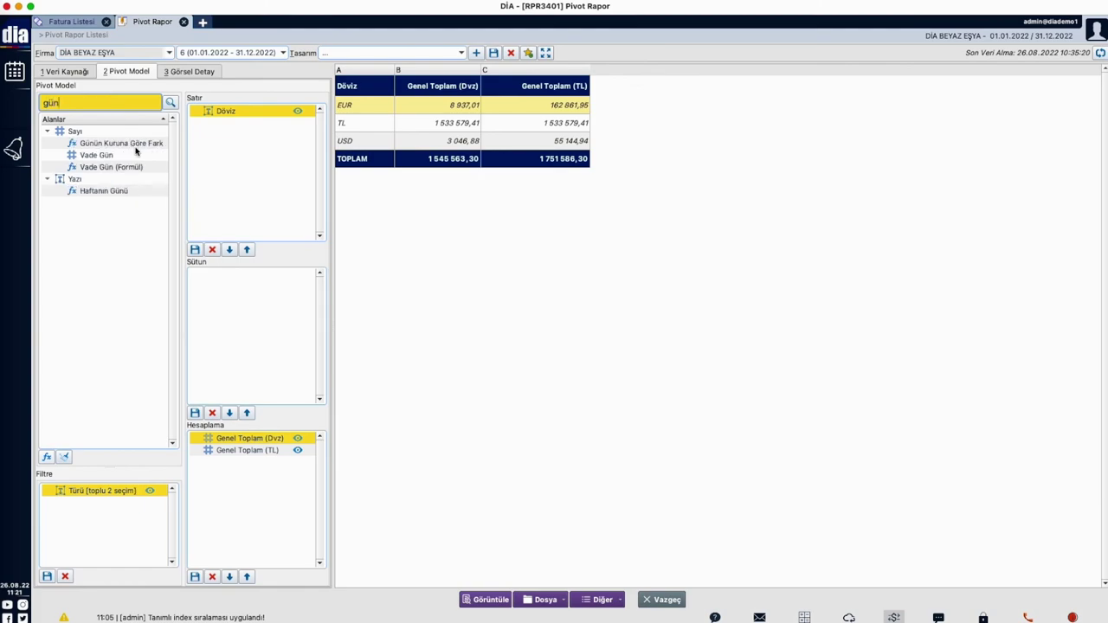
drag(130, 143, 260, 458)
click(489, 602)
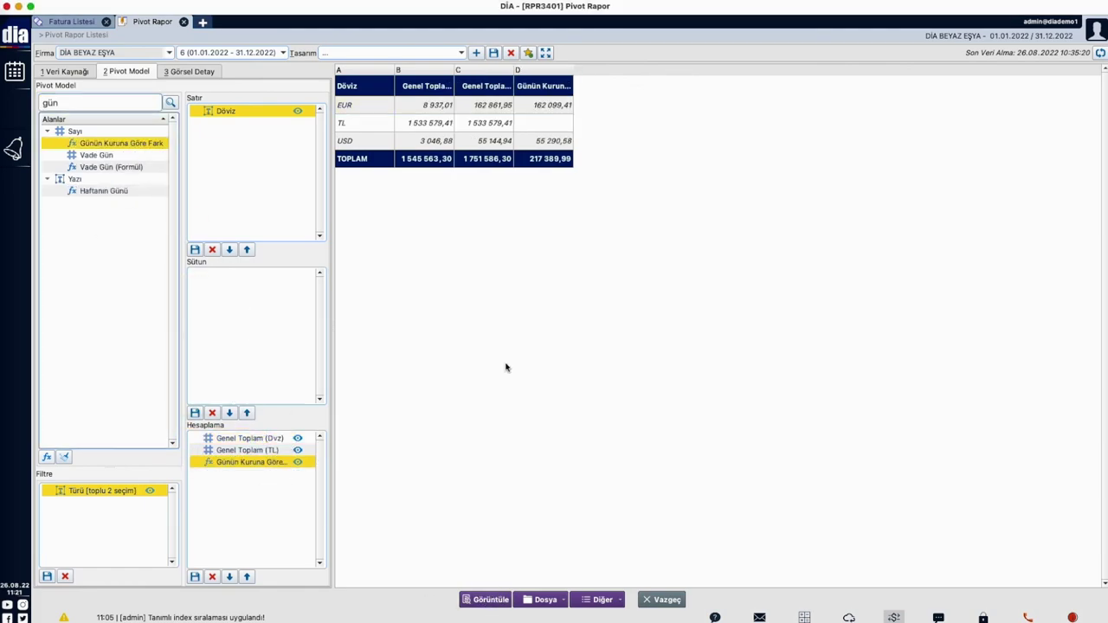
Widen the total and Günün Kuruna Göre Fark columns to fit their headings and compare the values in the EUR row
drag(454, 73, 590, 73)
click(475, 105)
click(580, 105)
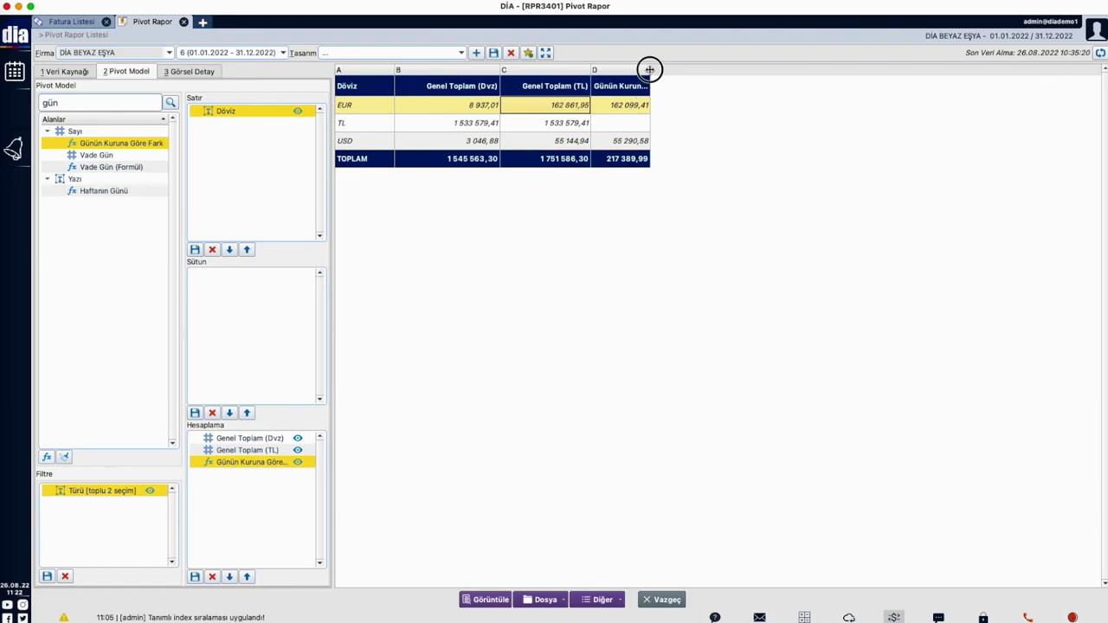
drag(649, 71, 684, 72)
click(673, 105)
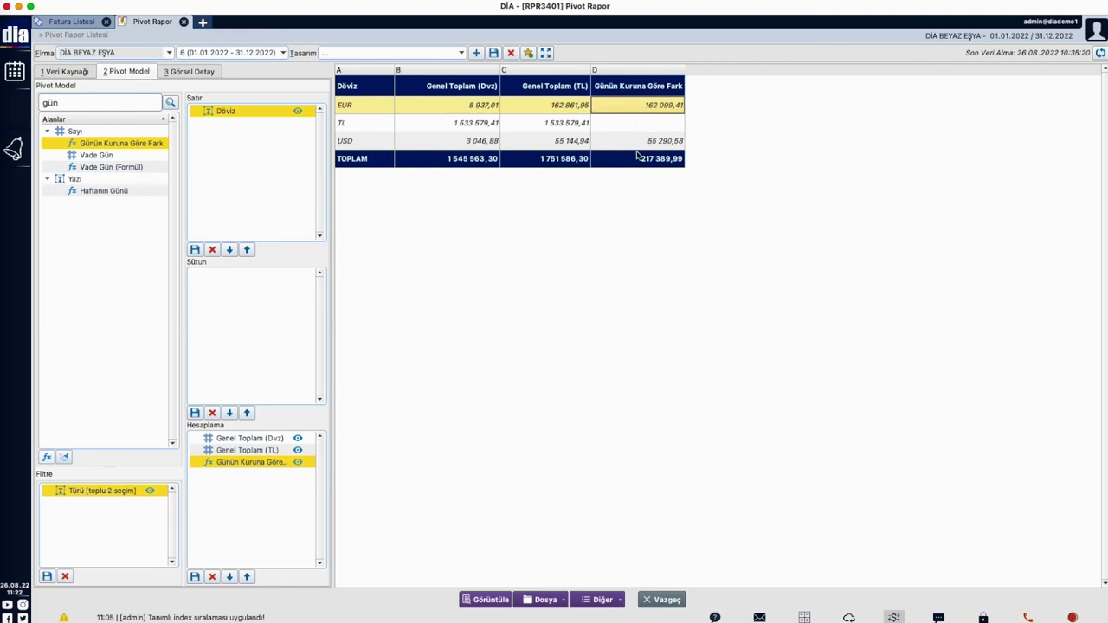
Reopen the Günün Kuruna Göre Fark calculated field and change its USD formula to {net} - ({netdvz} * 18.1466)
double_click(124, 143)
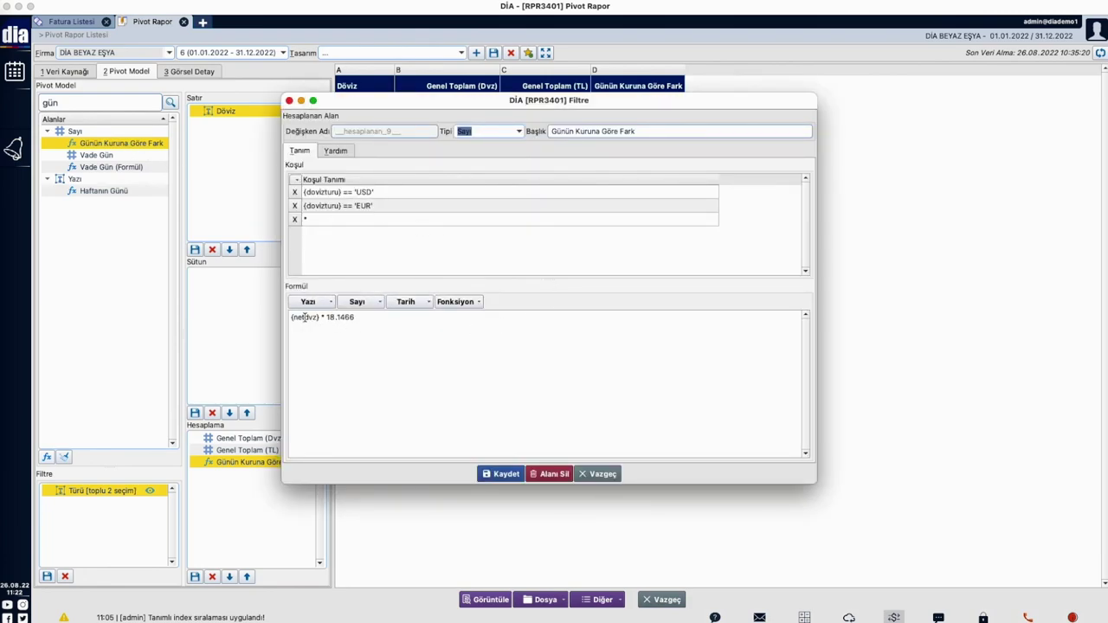
click(294, 316)
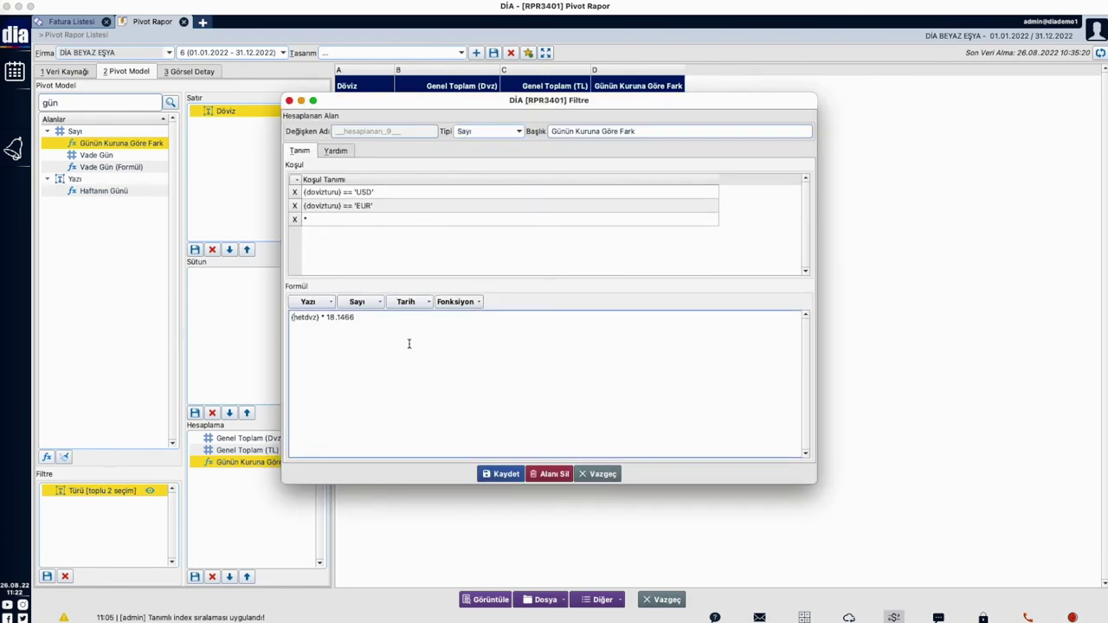
key(BackSpace)
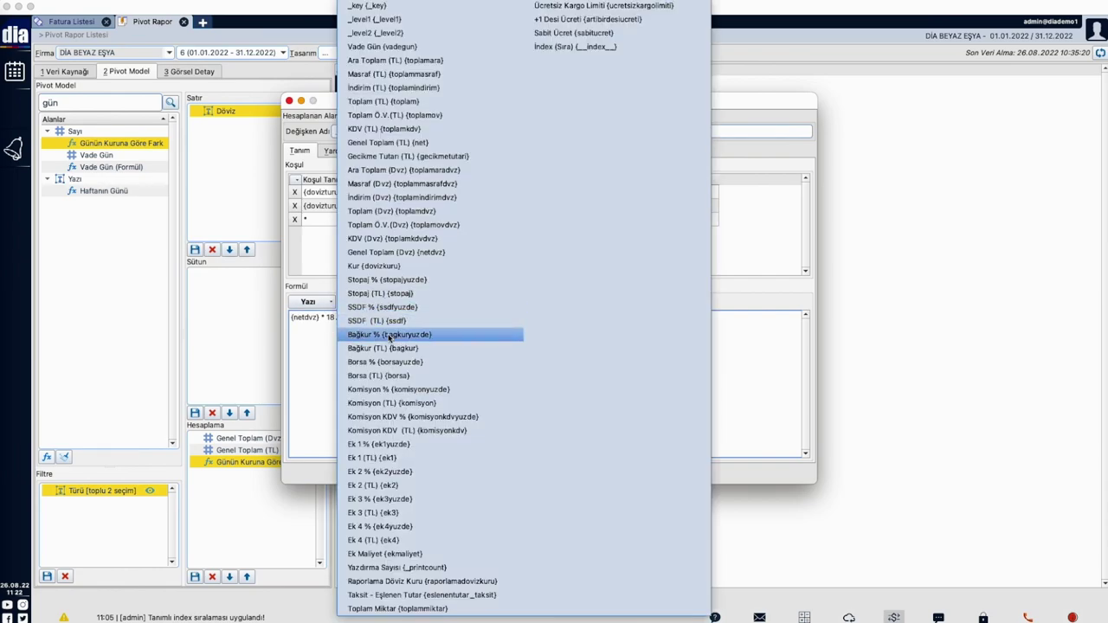
click(357, 301)
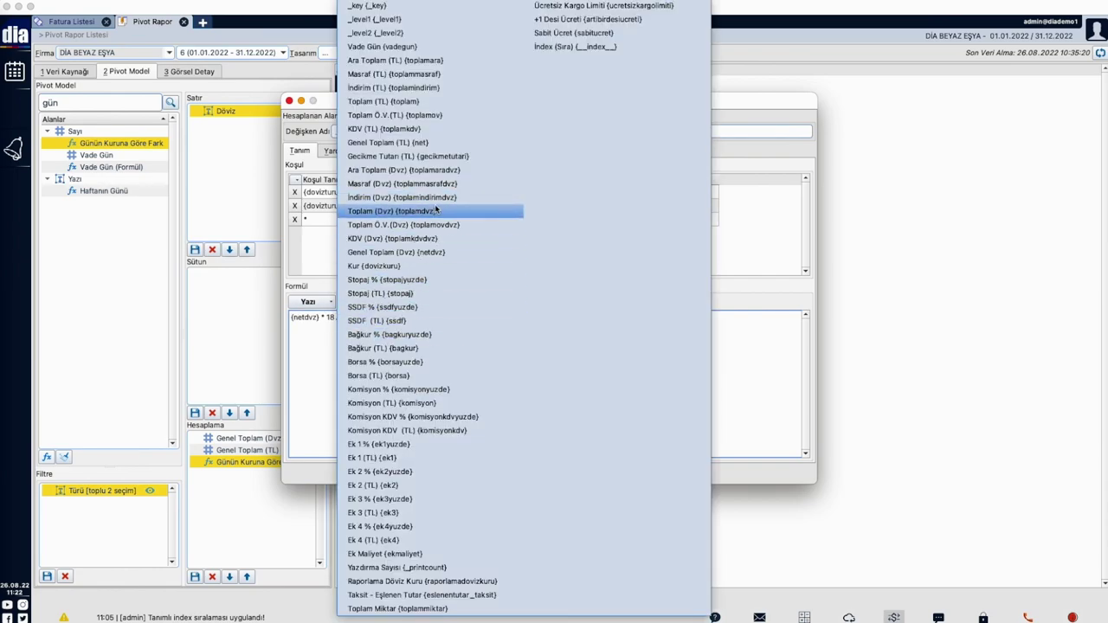
click(417, 143)
text(- )
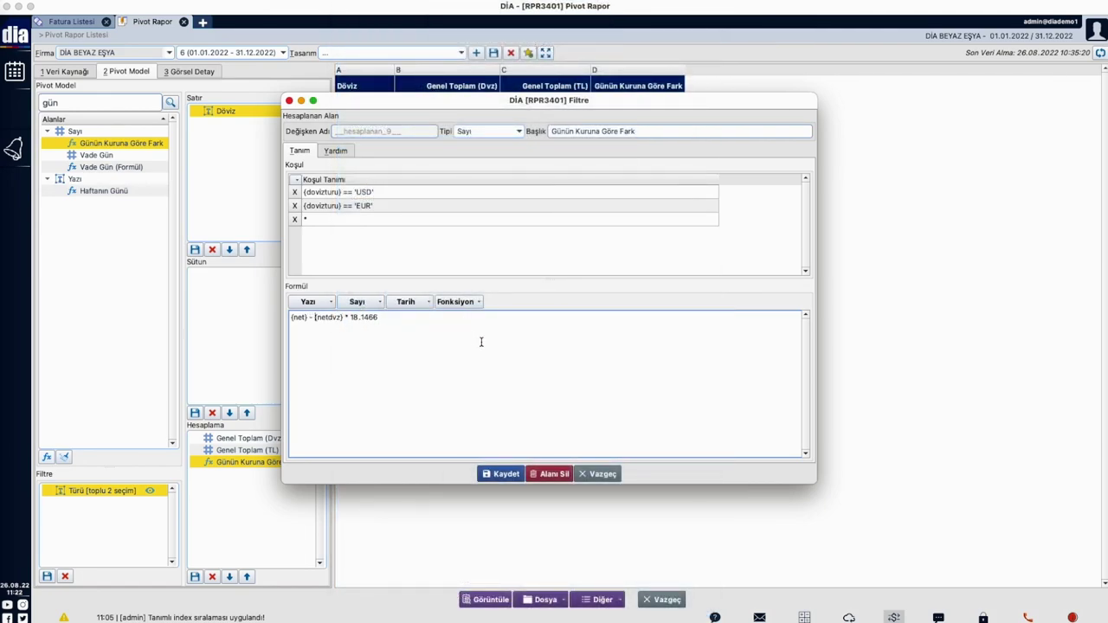
text(()
text())
Copy the {net} - part into the EUR condition's formula and bracket the product, giving {net} - ({netdvz} * 18.1380)
drag(314, 318, 257, 314)
key(ctrl+c)
click(338, 208)
click(291, 317)
key(ctrl+v)
text(()
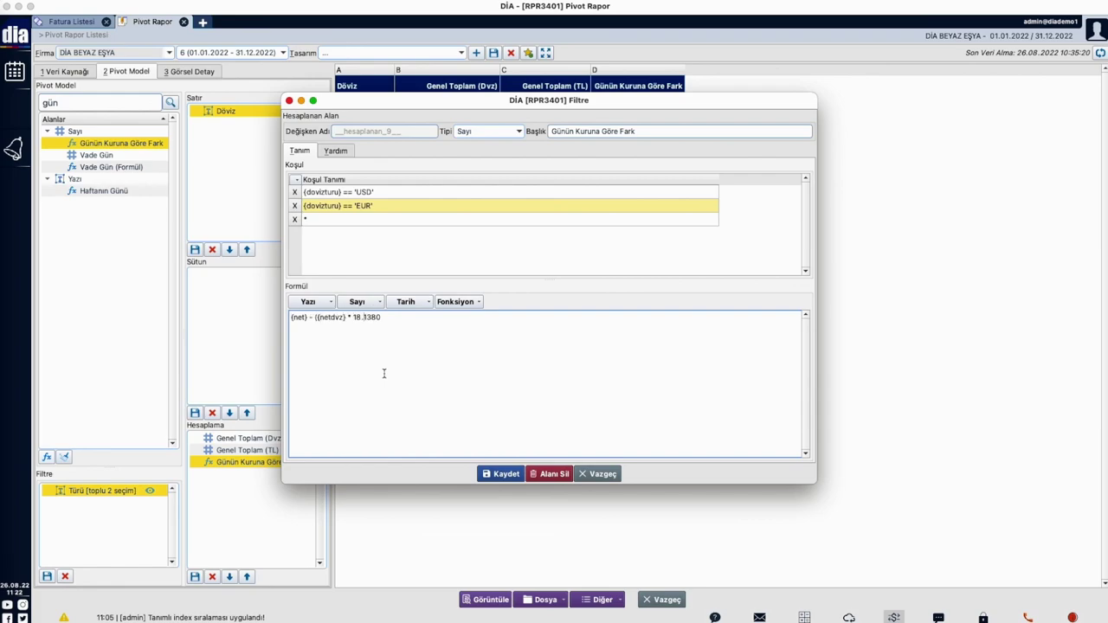
Save the calculated field, display the report again and check the difference column's total
click(501, 474)
click(490, 600)
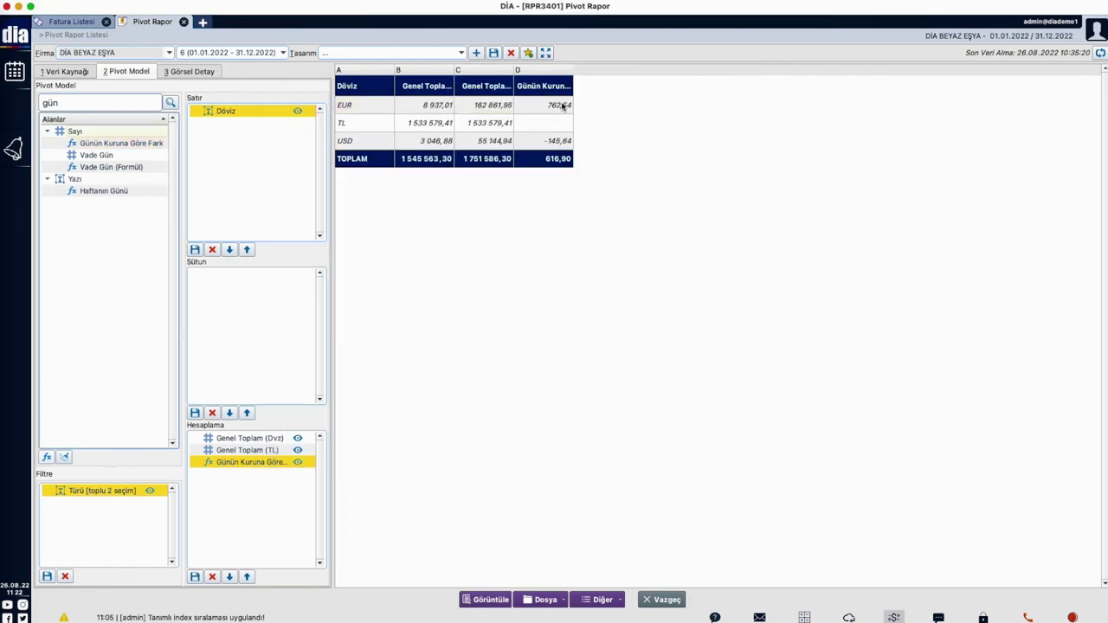
click(558, 161)
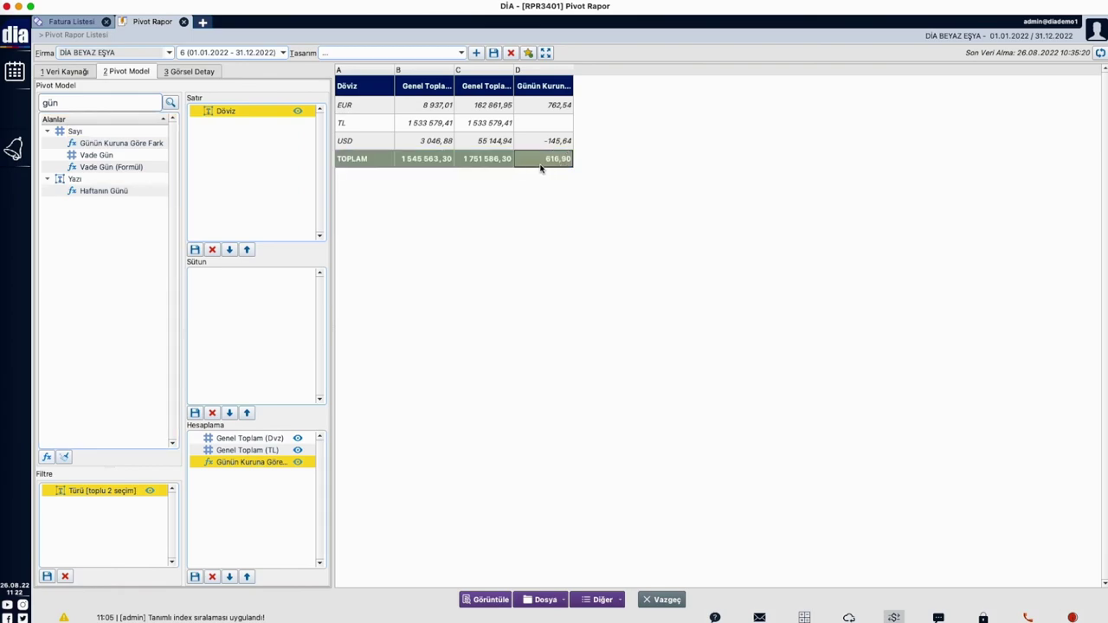